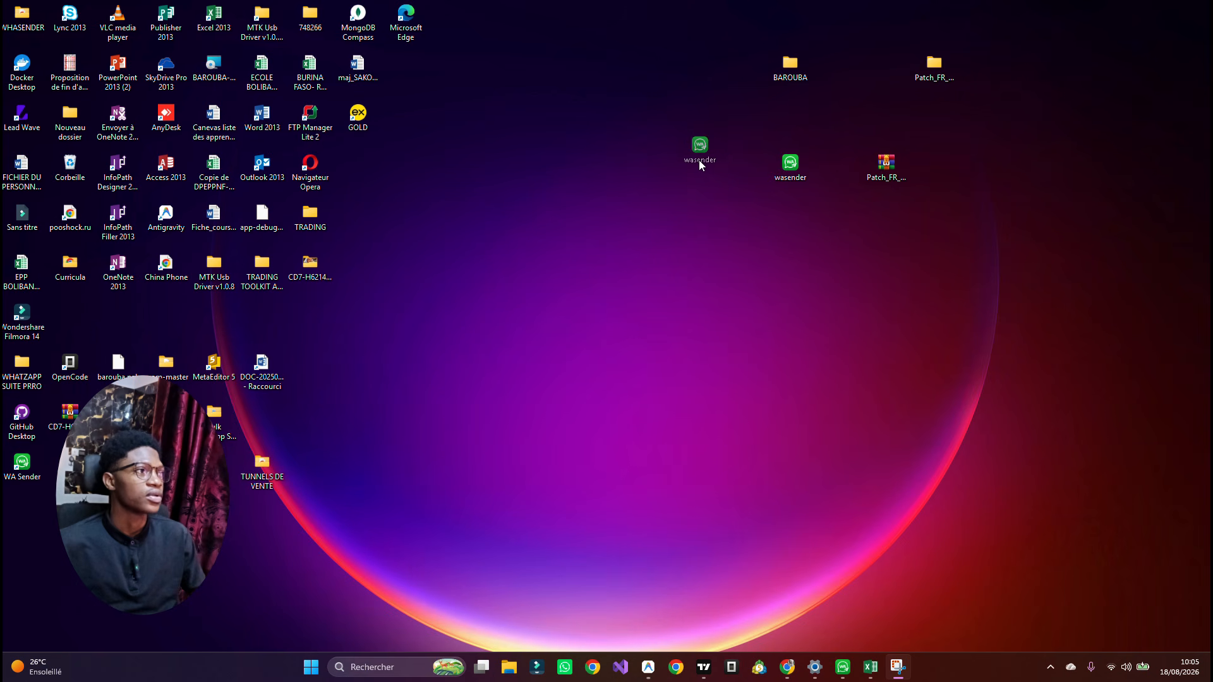
- Run the wasender installer and set WA Sender to be installed for all users of the computer
drag(722, 179, 722, 179)
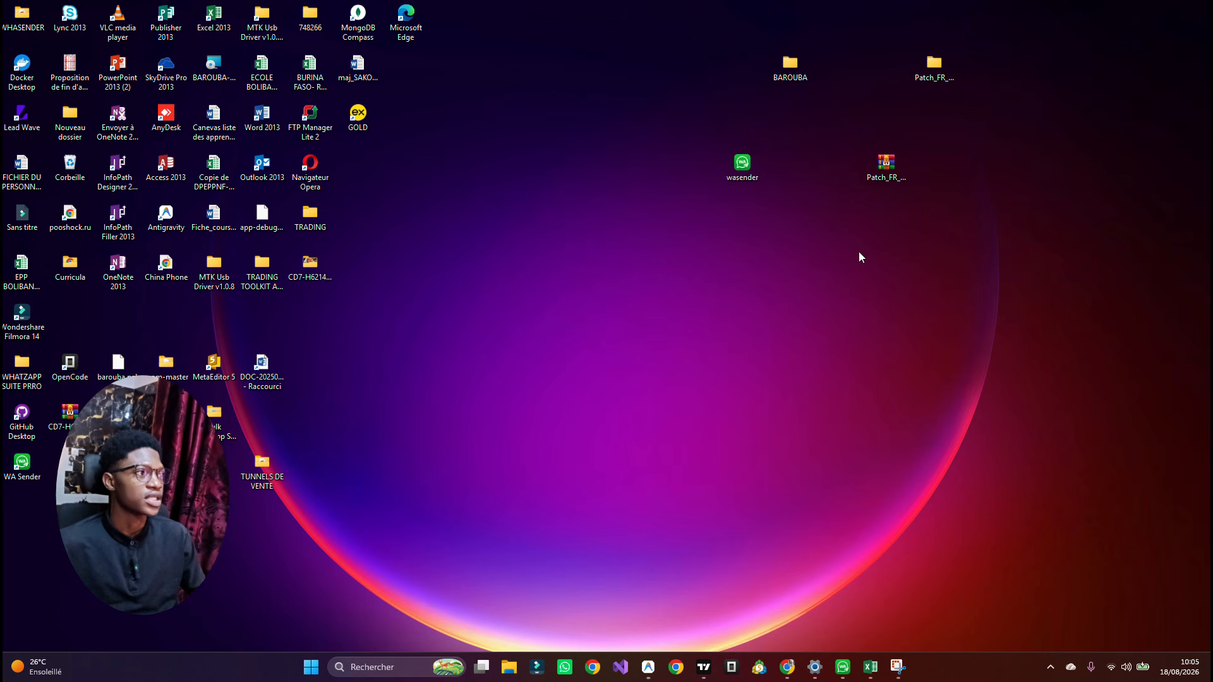
mouse_move(745, 179)
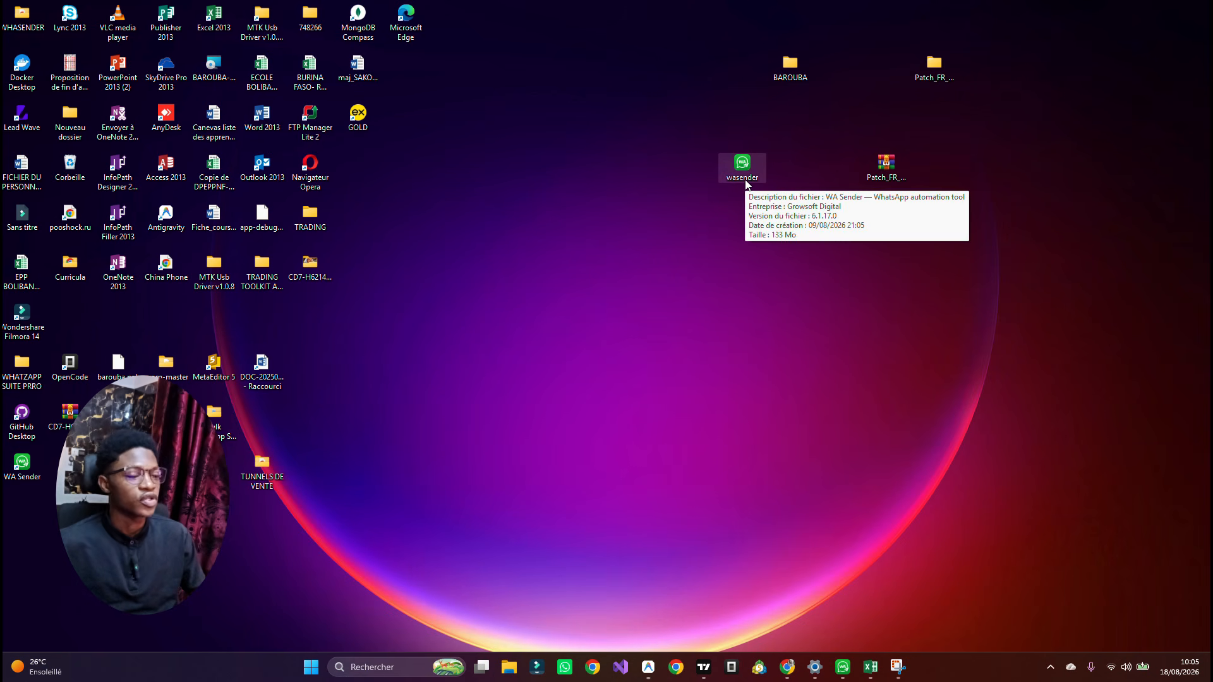
double_click(747, 179)
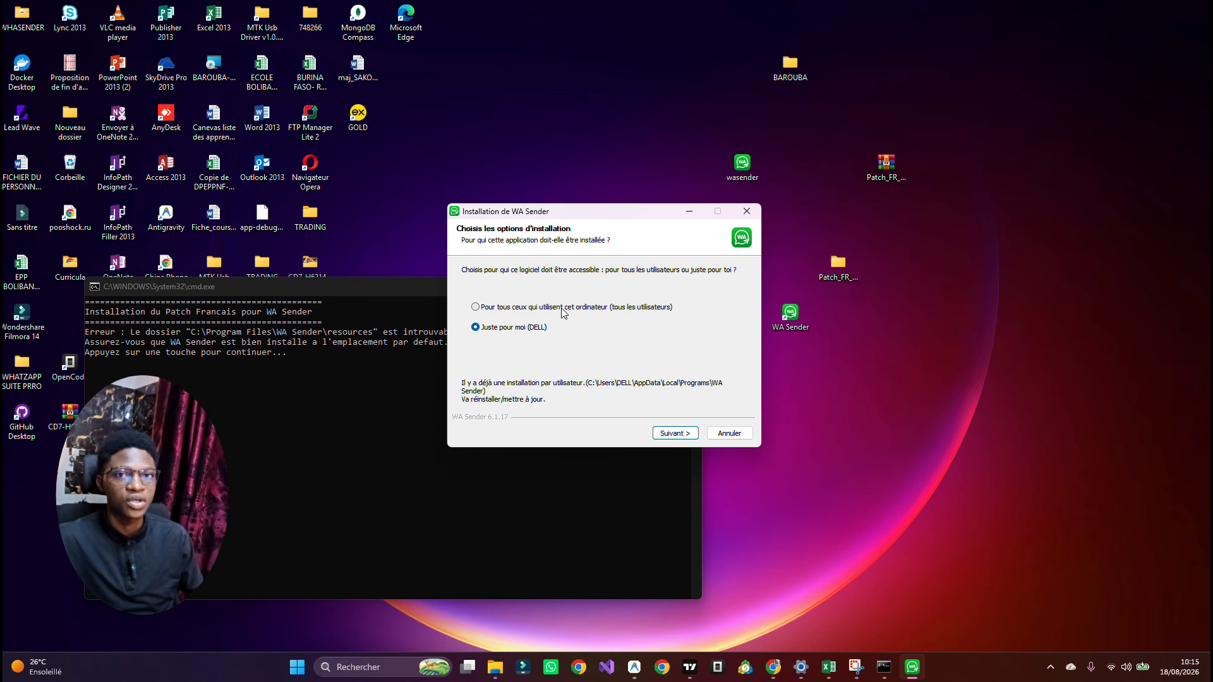
click(566, 308)
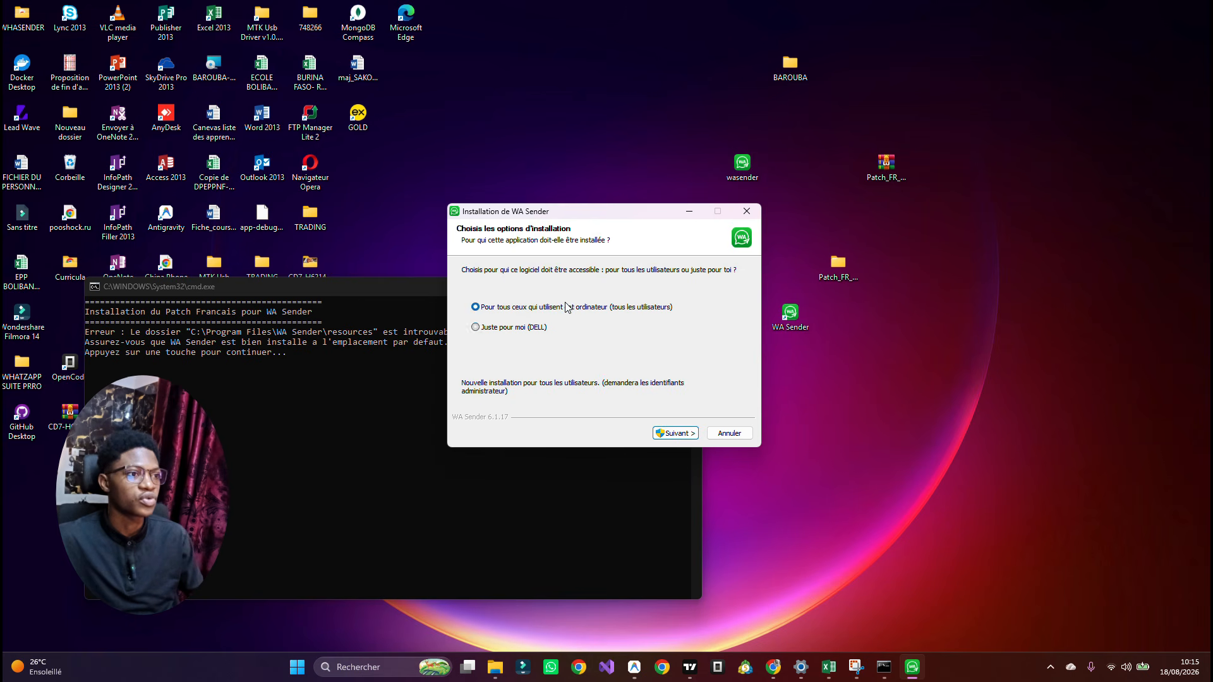
click(677, 434)
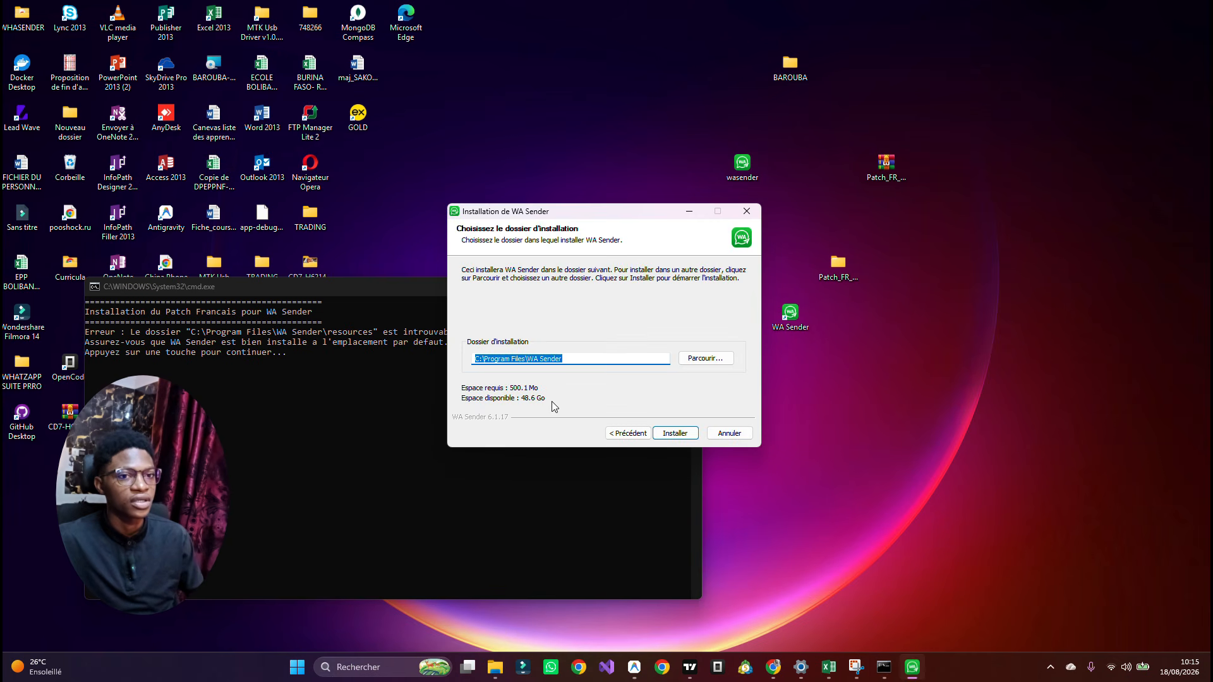
- Minimize the command window and install WA Sender in C:\Program Files\WA Sender
click(365, 348)
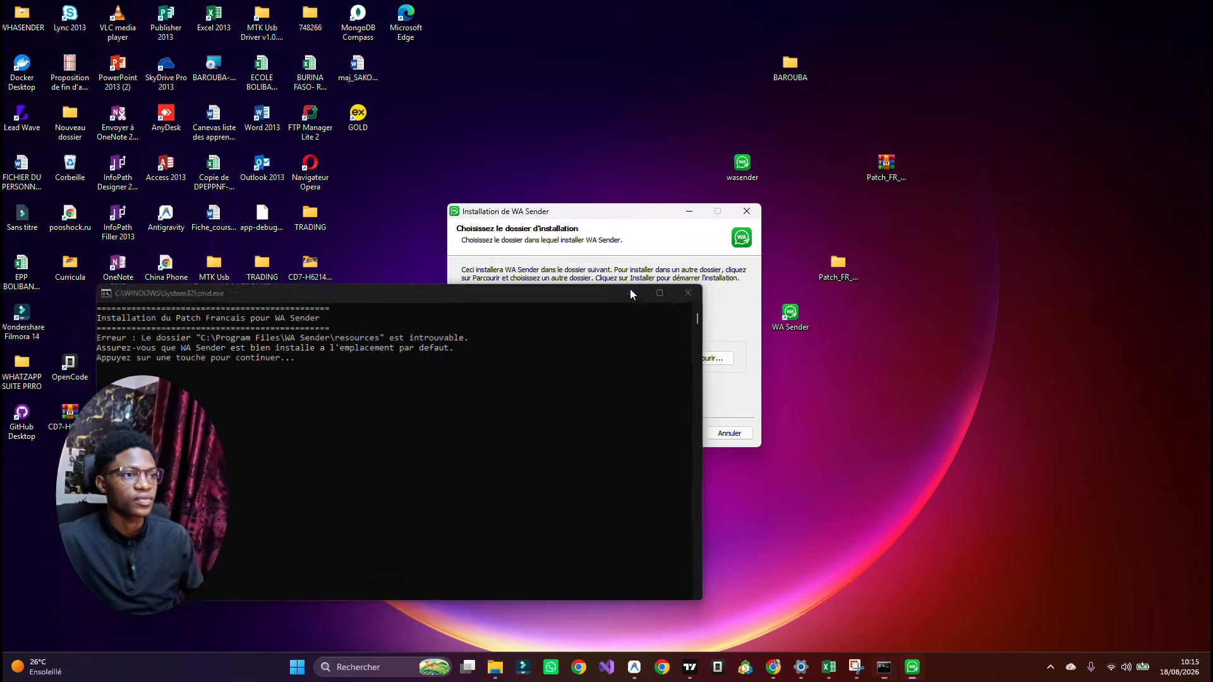
click(630, 288)
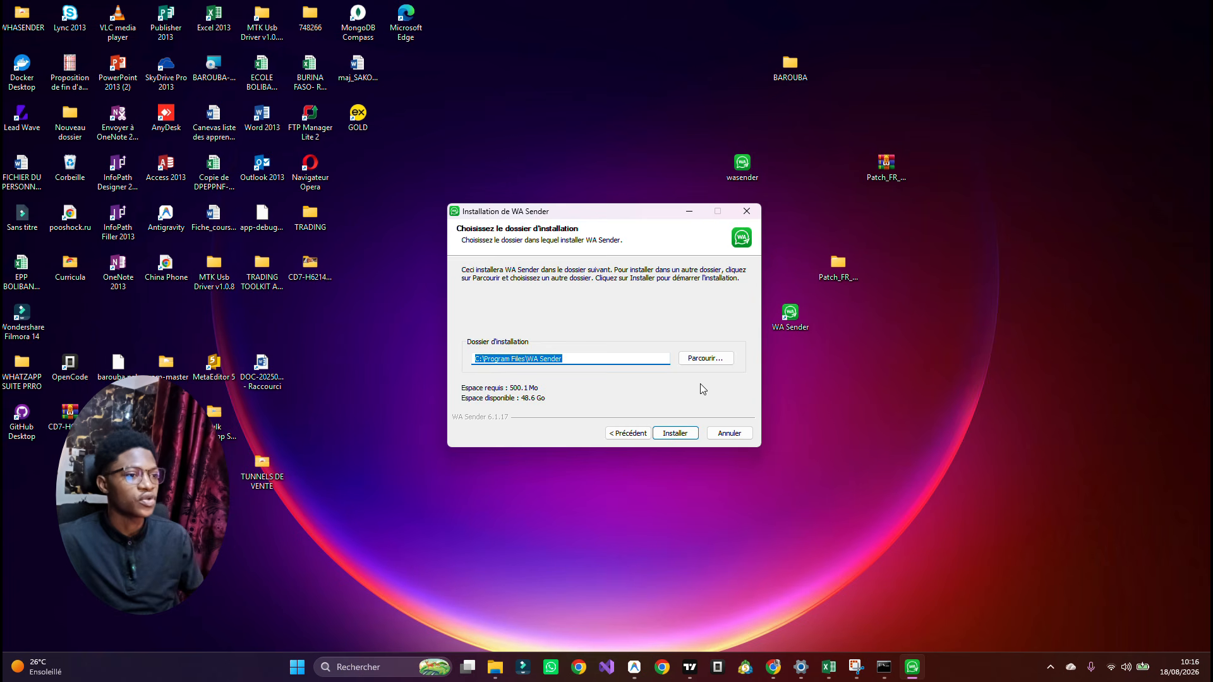
click(675, 434)
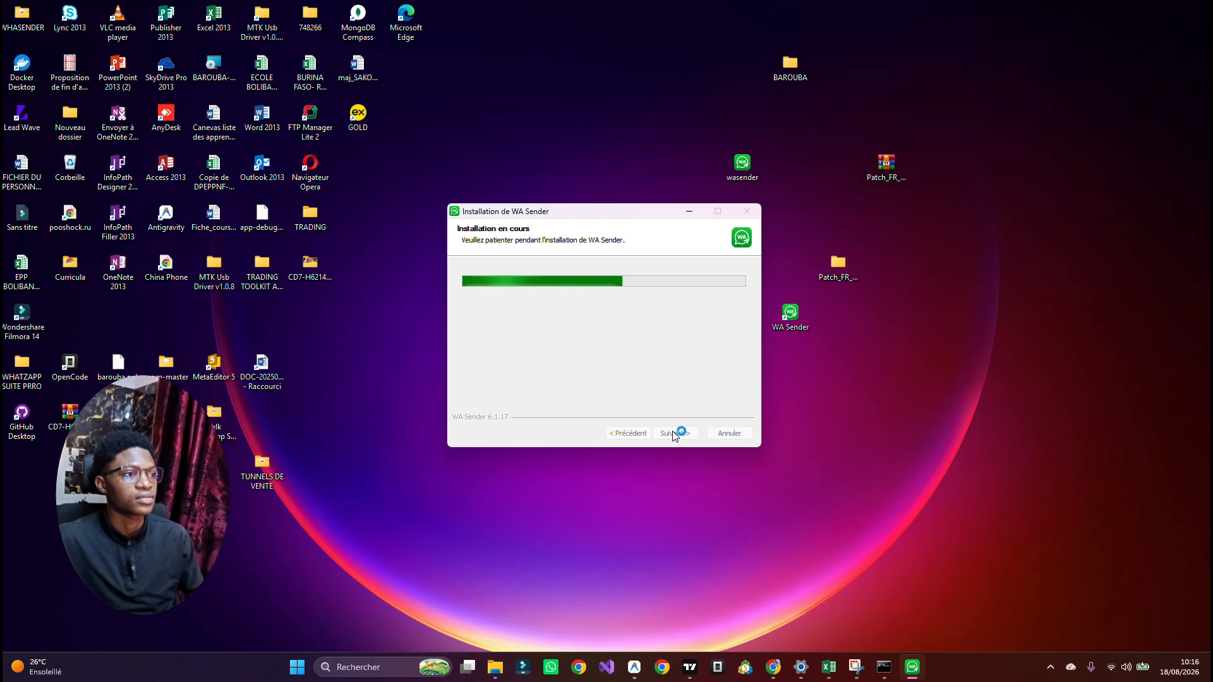
- Switch to WA Sender and preview its light theme, returning to the dark theme
mouse_move(848, 673)
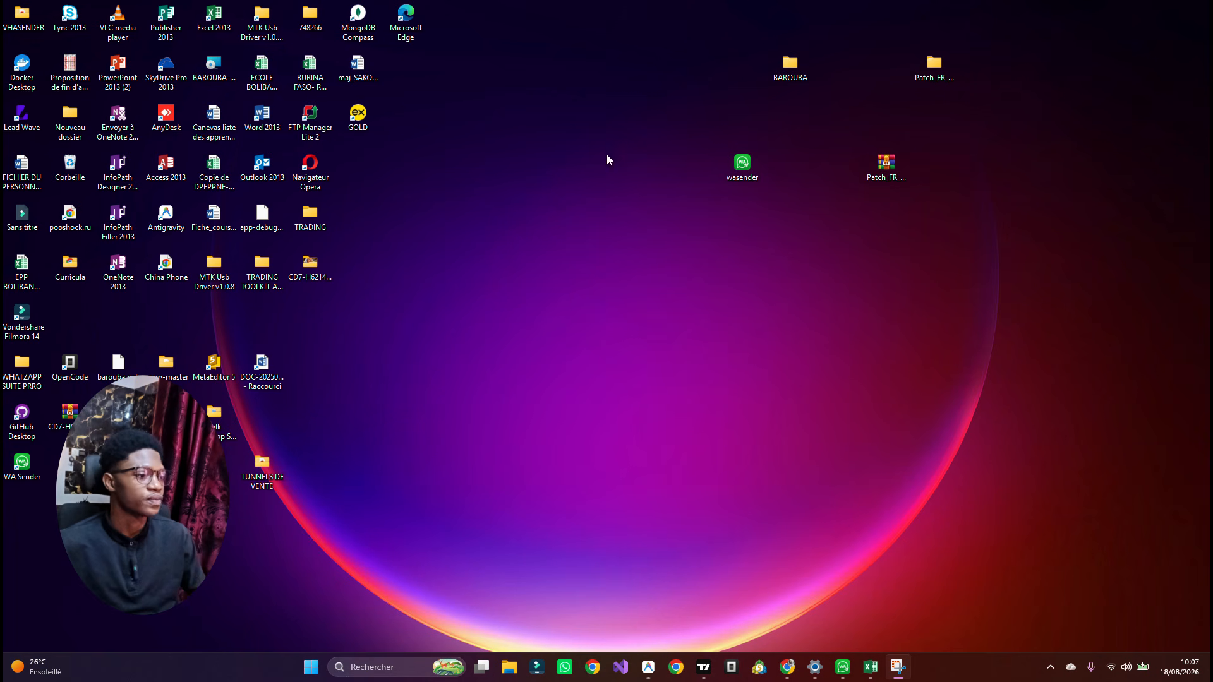
click(842, 668)
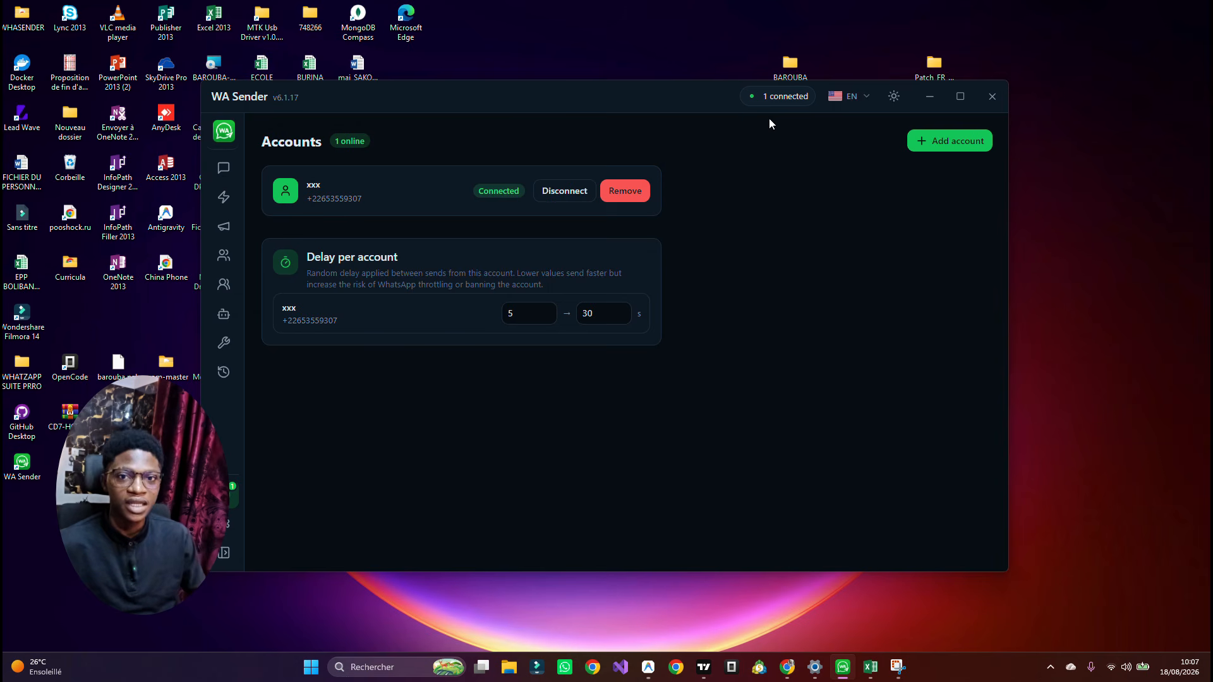
click(892, 99)
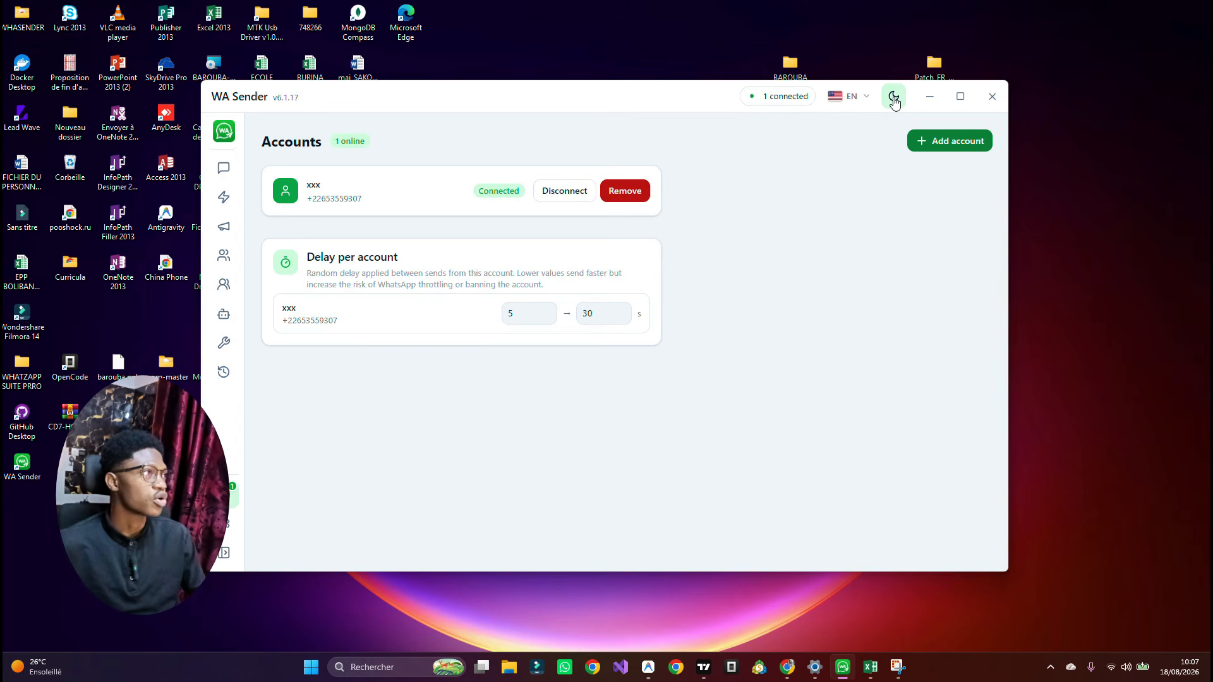
click(894, 99)
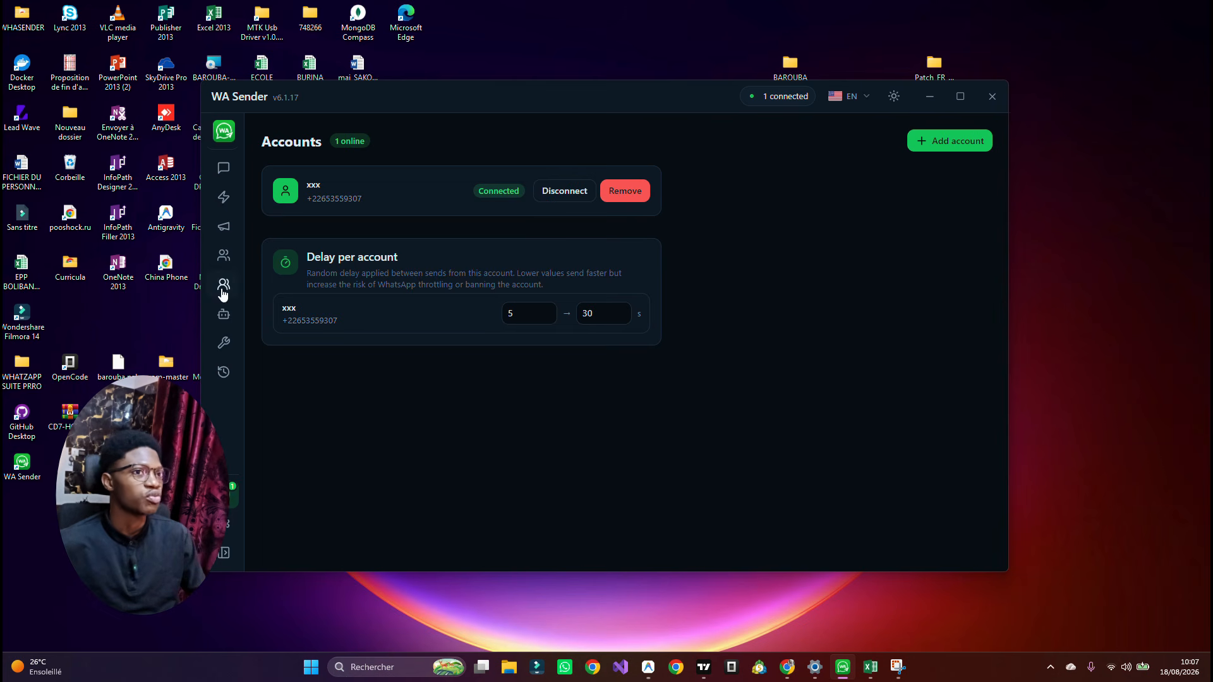
- Look through the History, Accounts, Settings, Messages and Campaigns pages
click(224, 371)
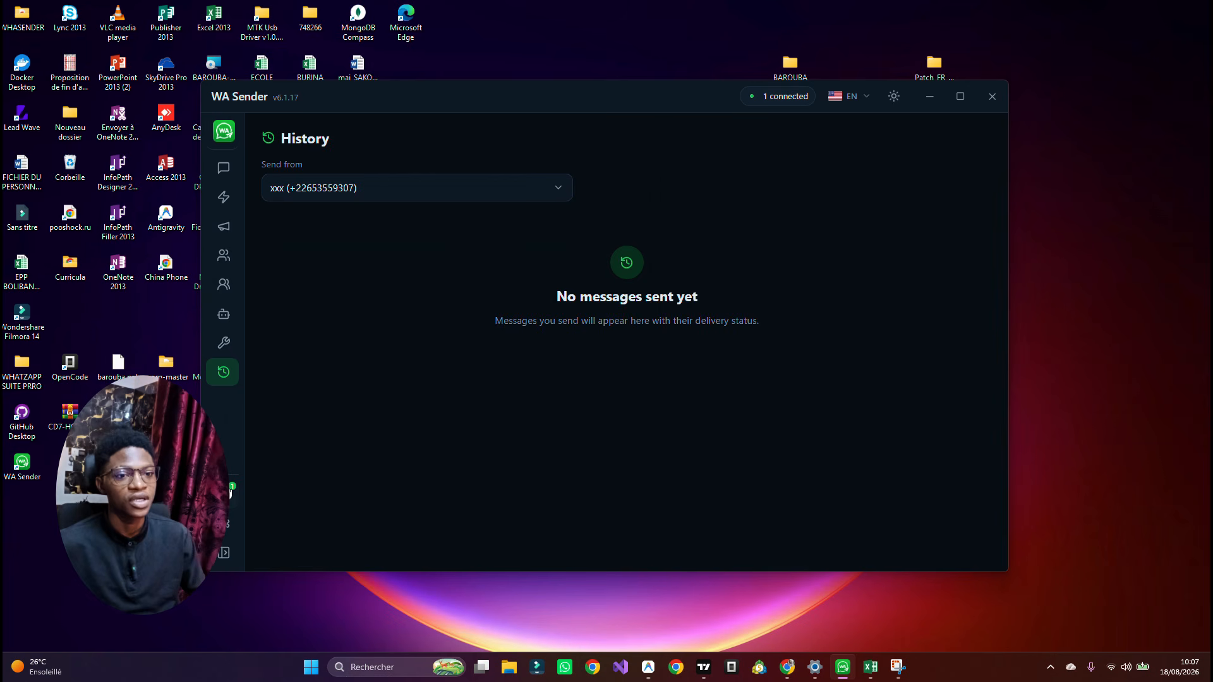
click(230, 494)
click(230, 523)
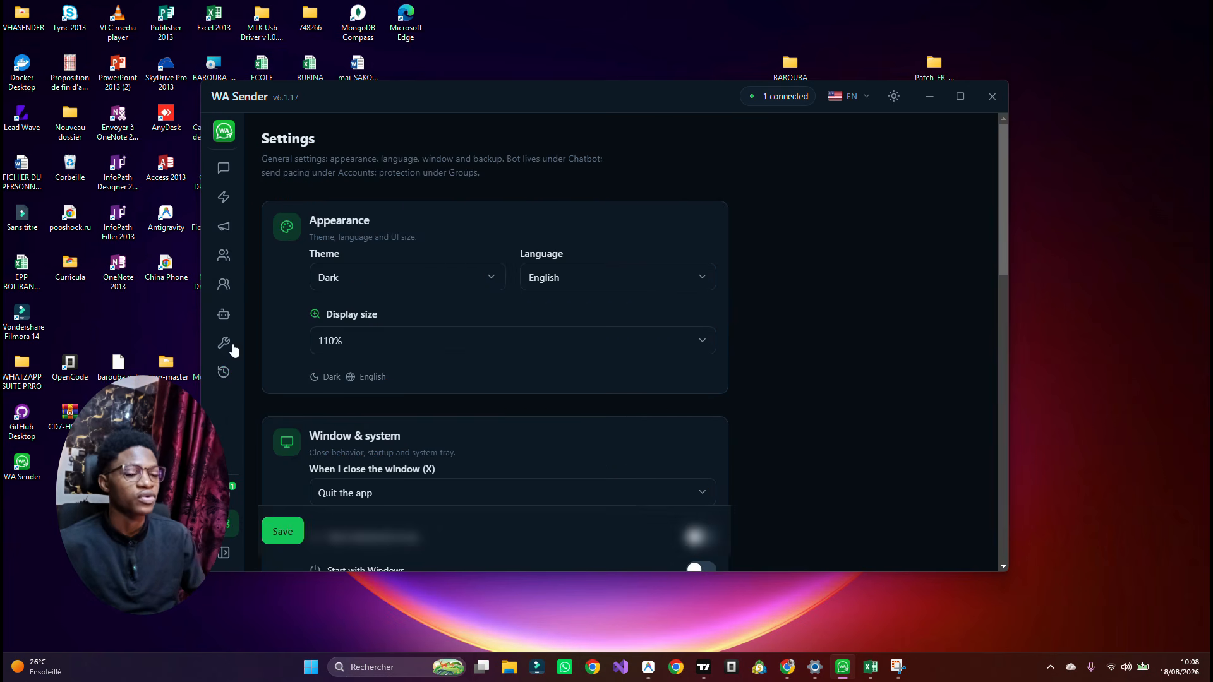
click(227, 168)
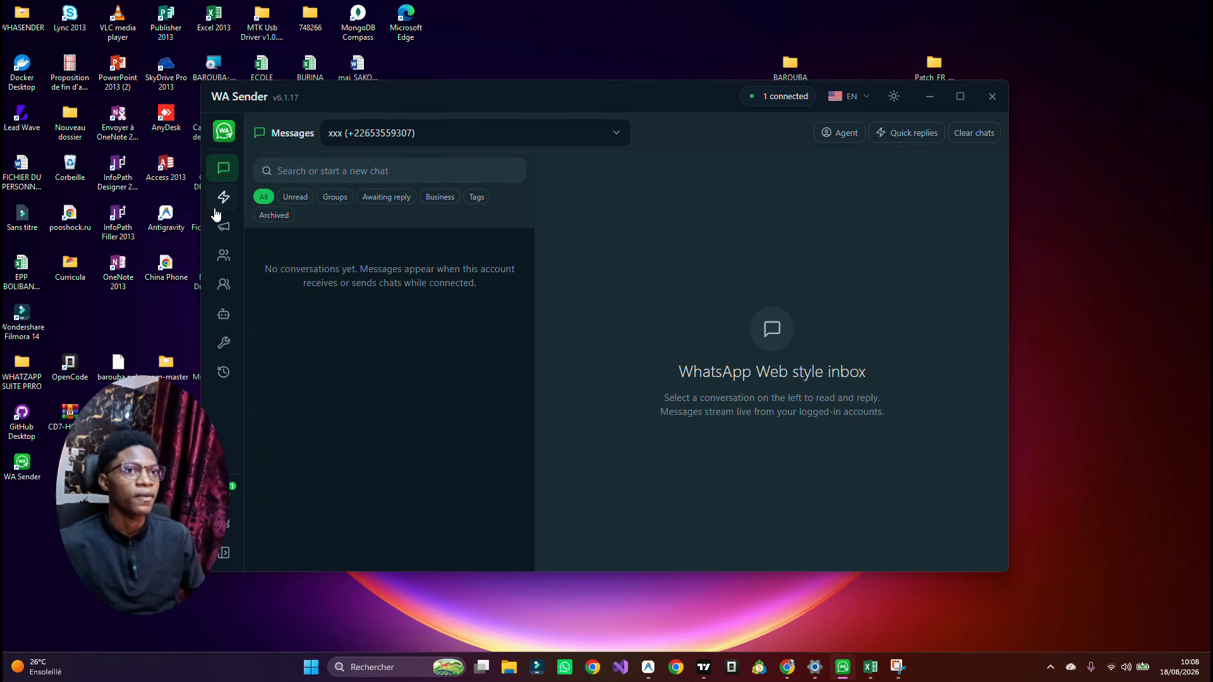
click(224, 227)
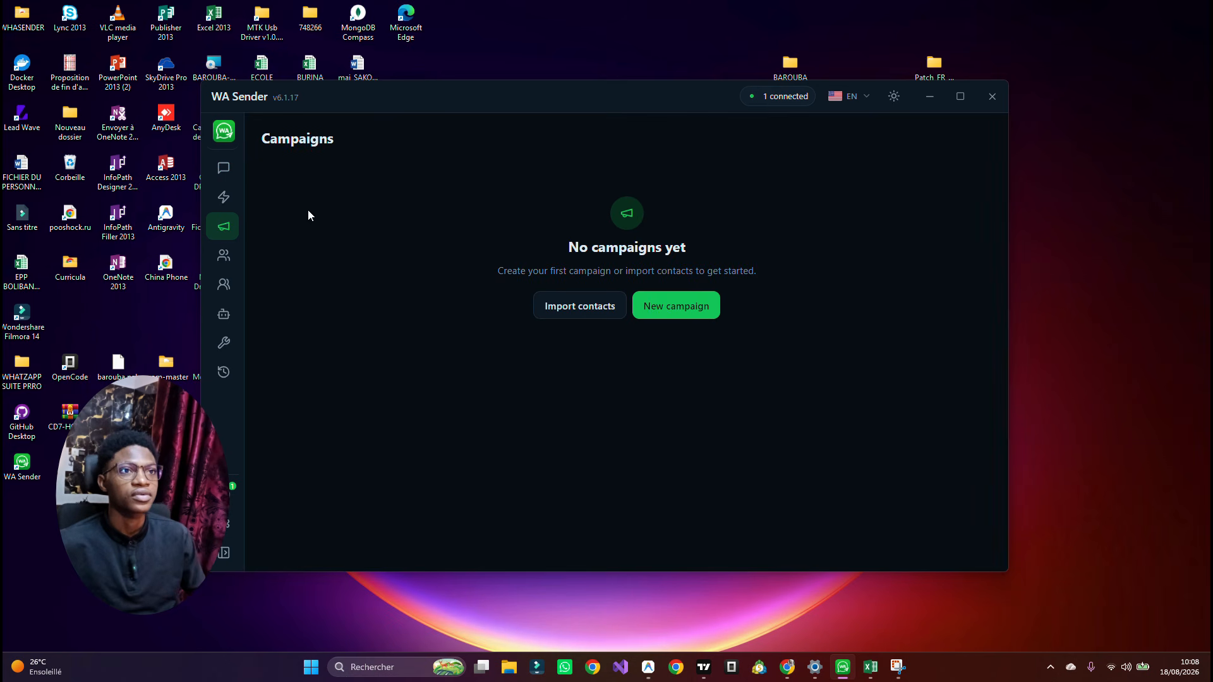
- Alternate the Campaigns page between the light and dark themes twice, ending on dark
click(895, 98)
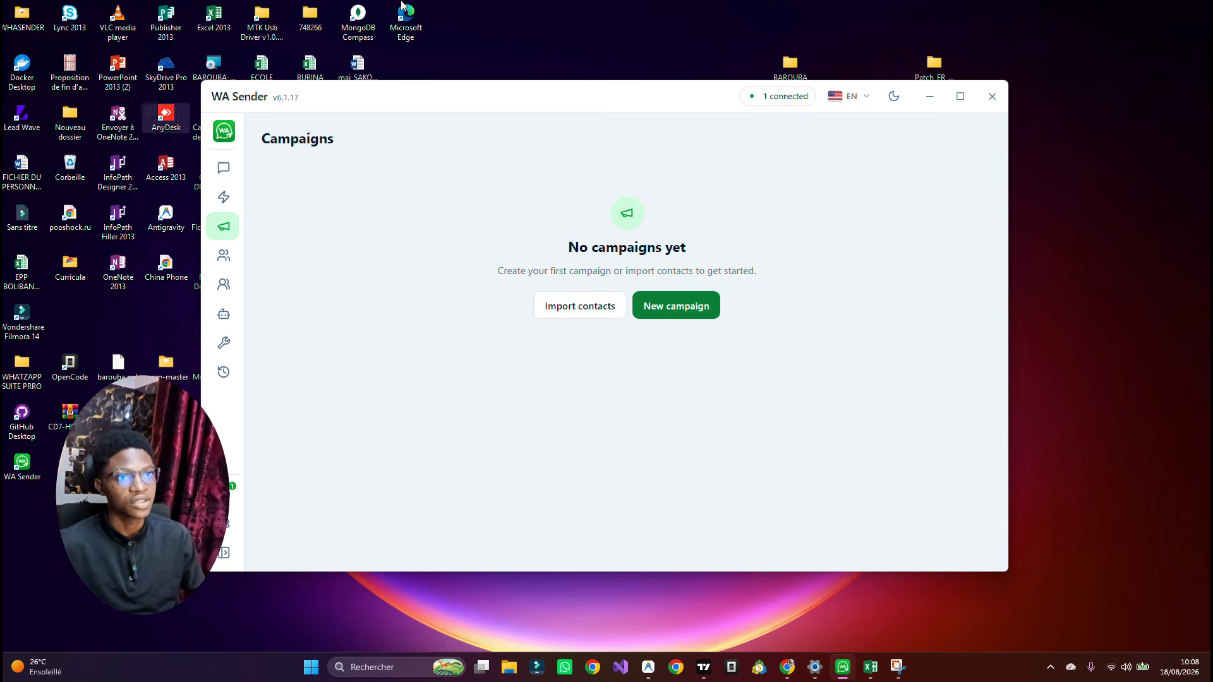
click(894, 97)
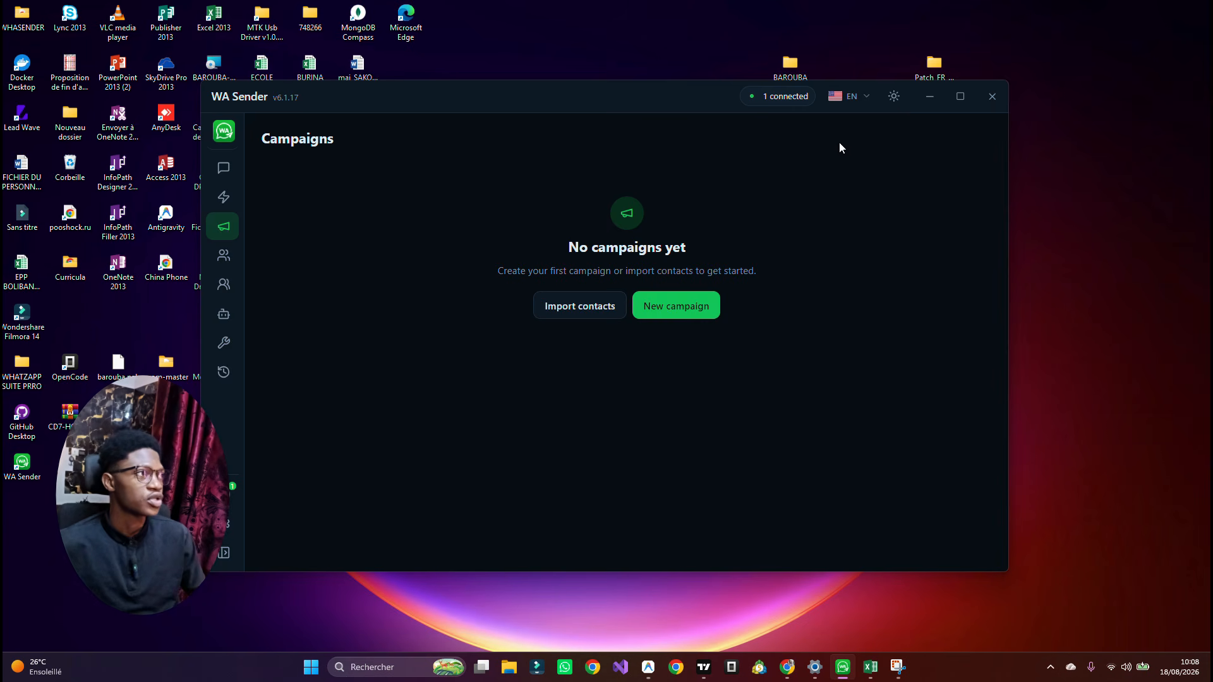
click(894, 97)
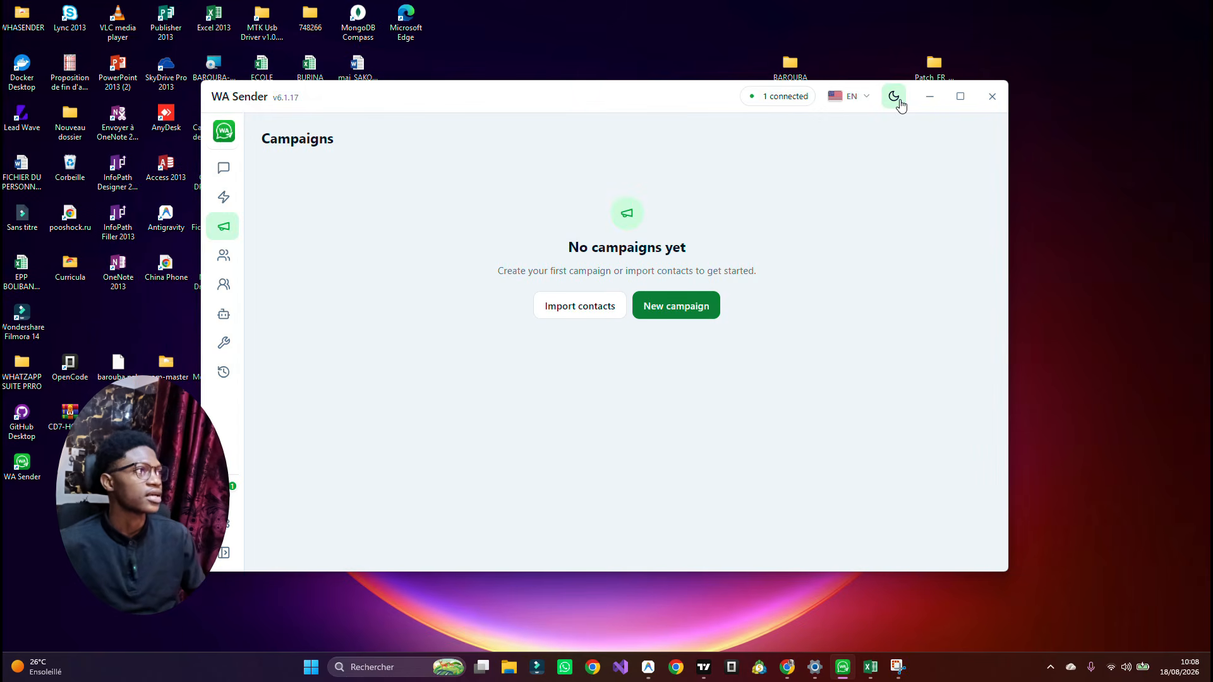
click(897, 99)
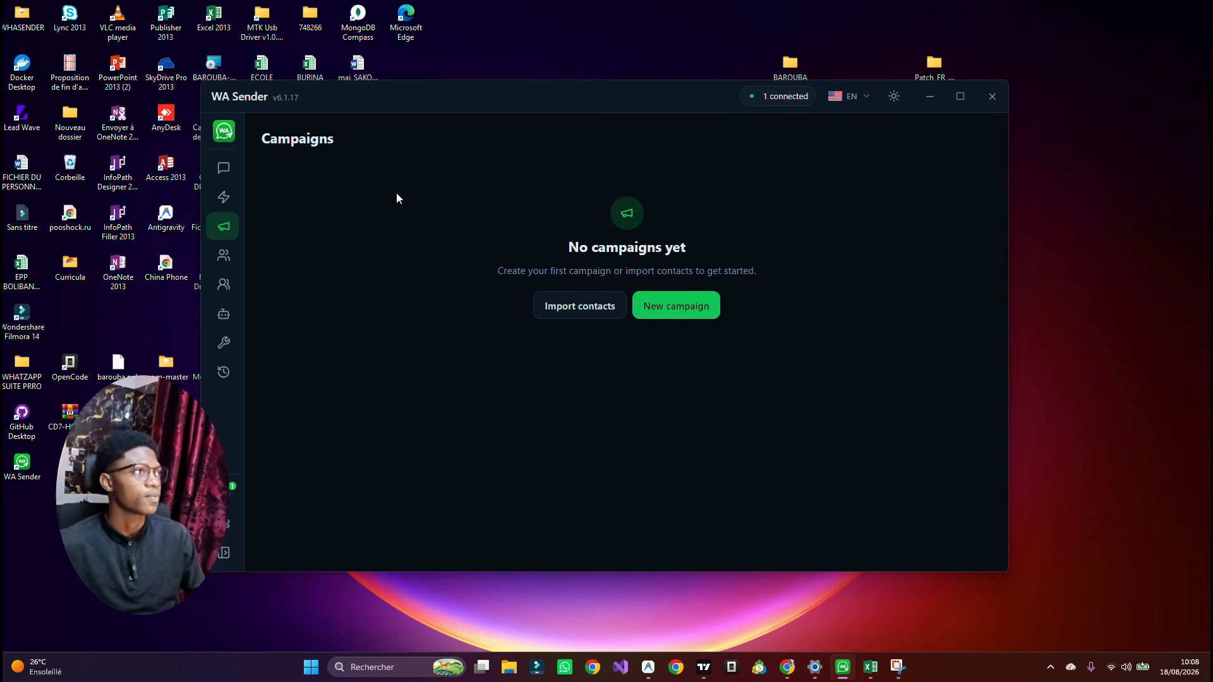
- Expand the navigation sidebar so that it shows the section names, collapsing and expanding it once more
click(225, 554)
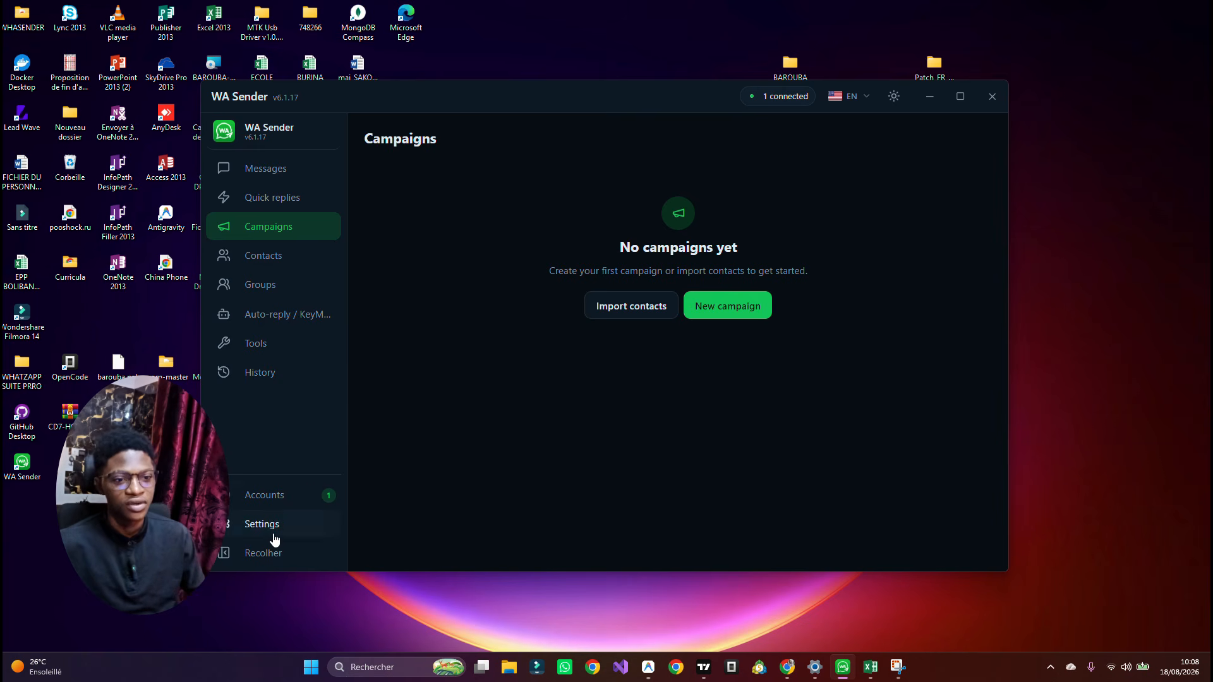
click(295, 555)
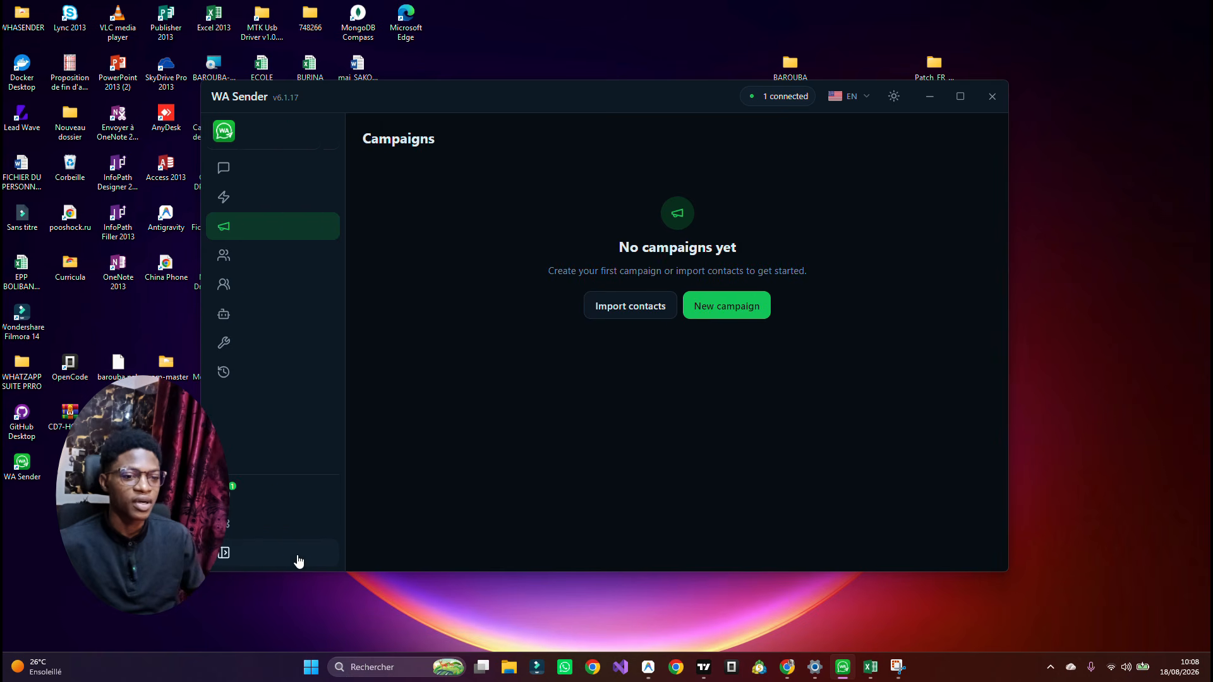
click(221, 556)
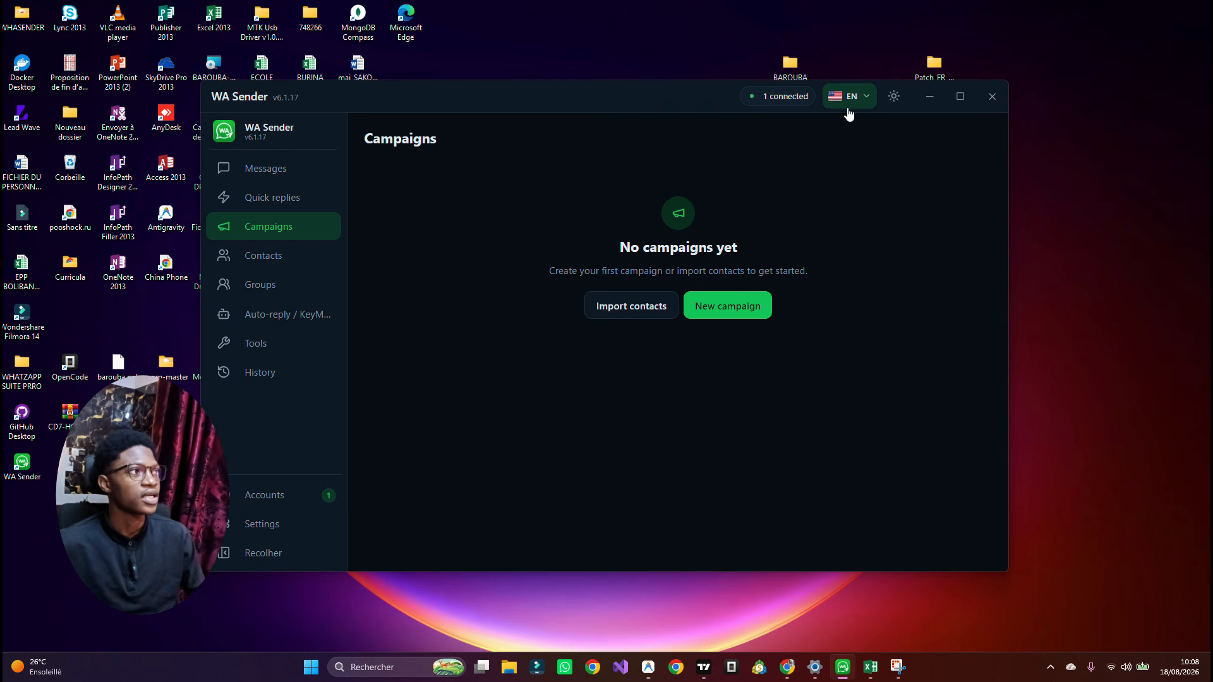
- Check which interface languages are offered and keep English
click(867, 105)
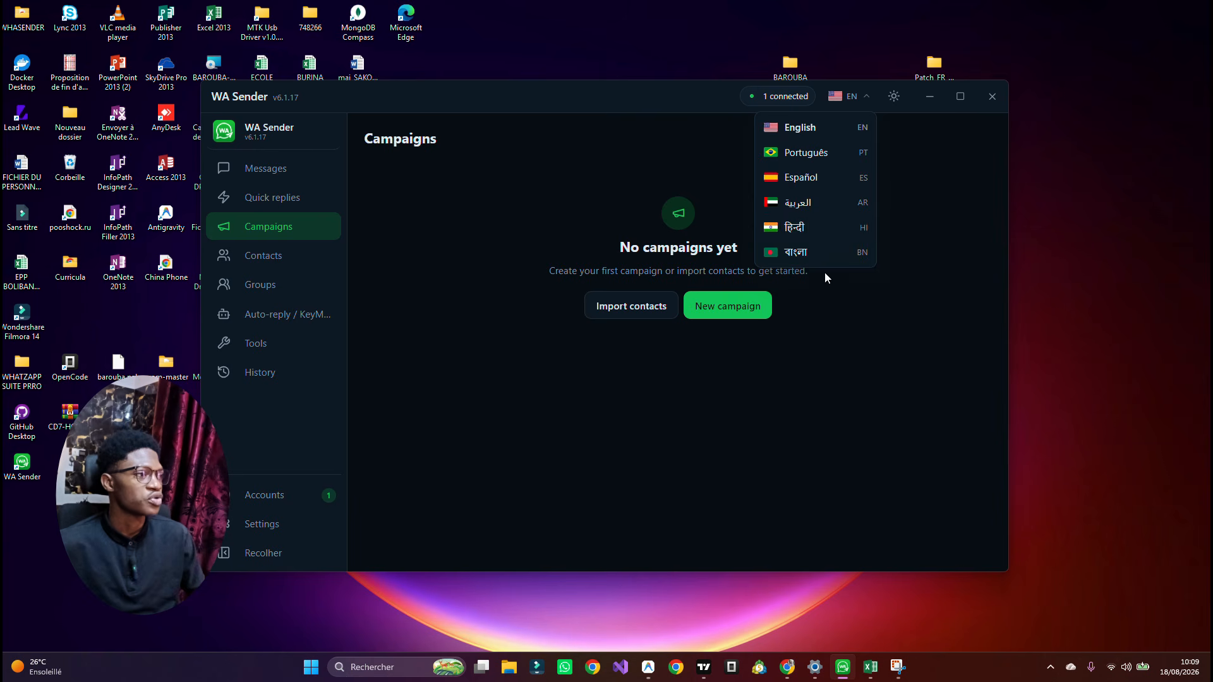
click(943, 288)
click(846, 96)
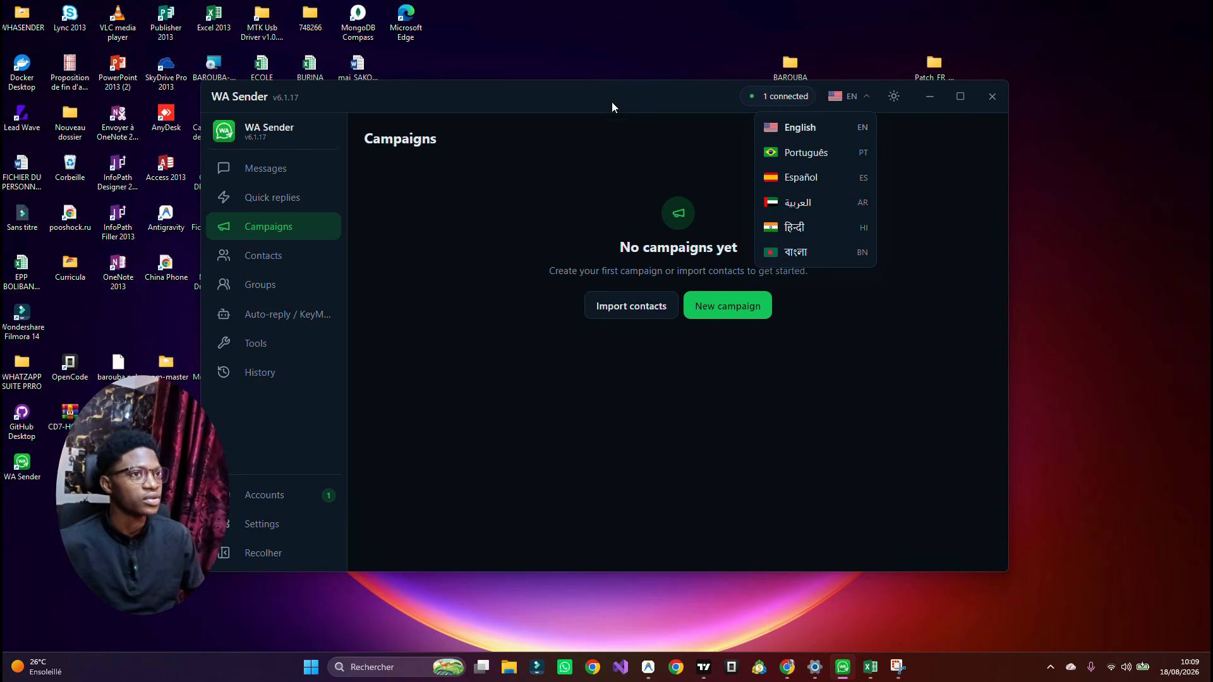
click(861, 129)
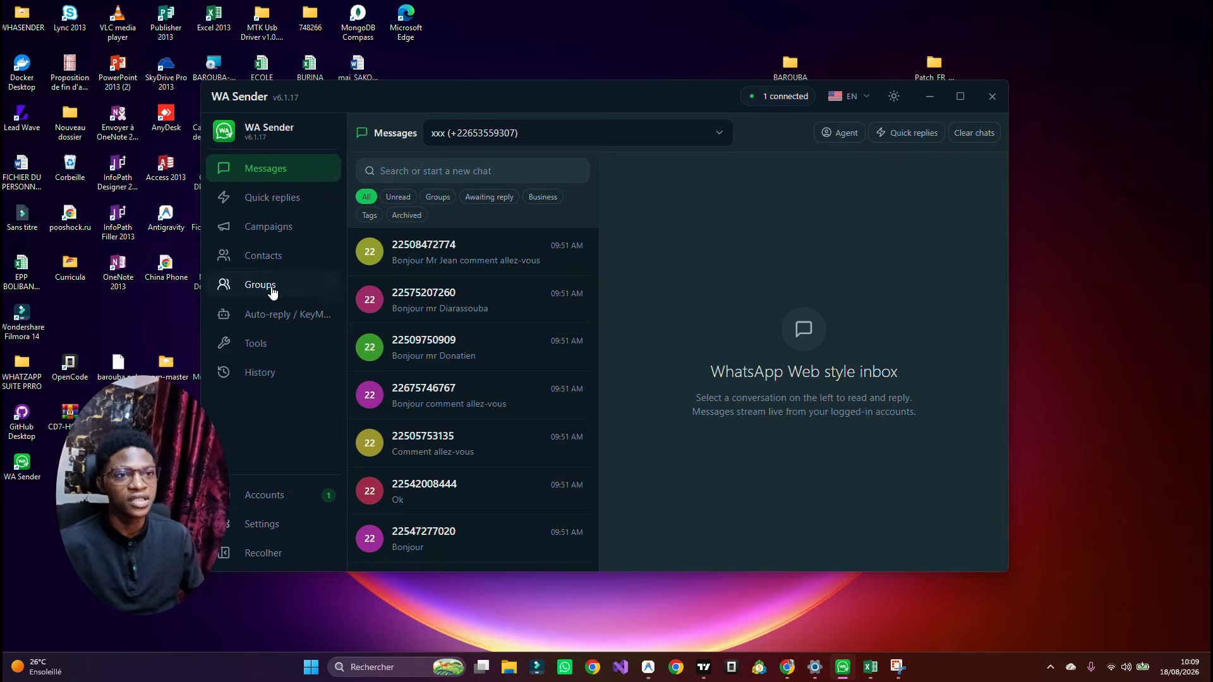
- Check the interface language list again from the Groups page and minimize the WA Sender window
click(271, 286)
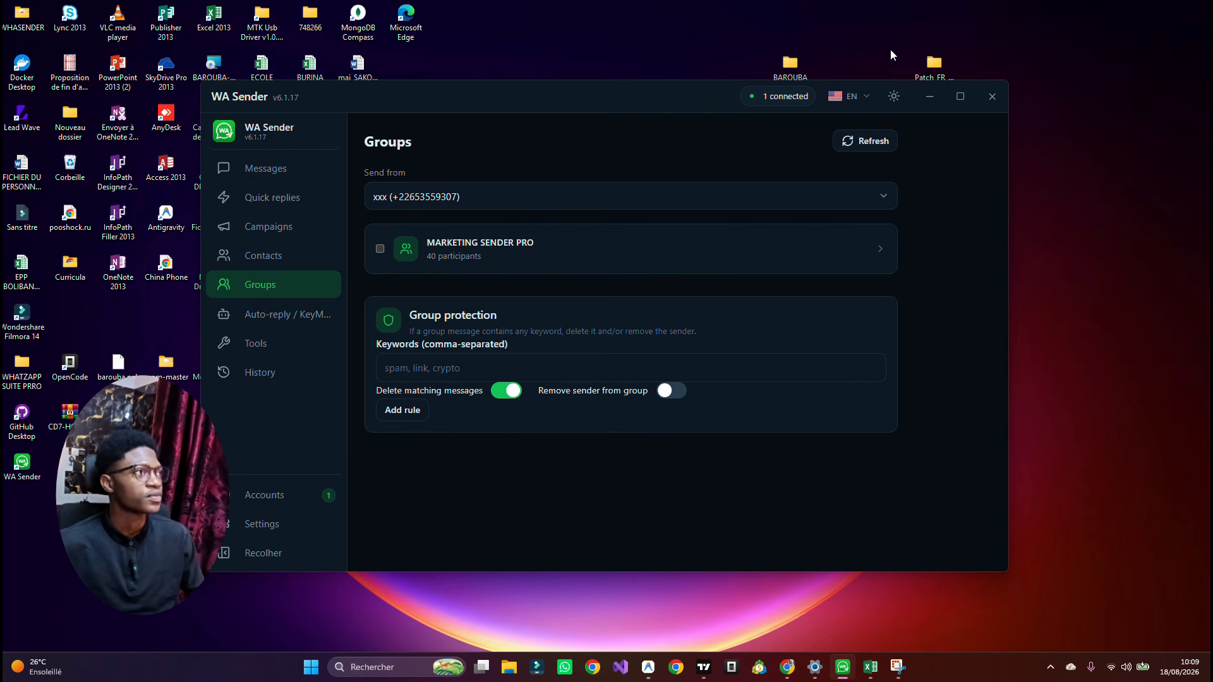
click(840, 98)
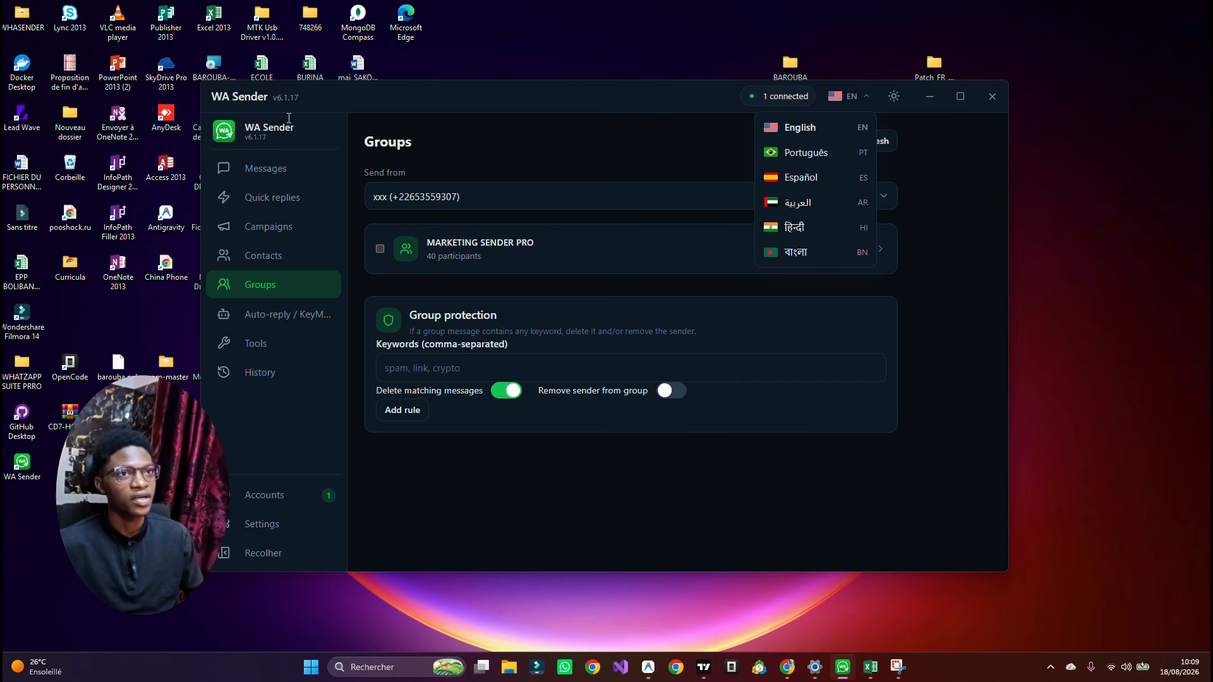
click(933, 95)
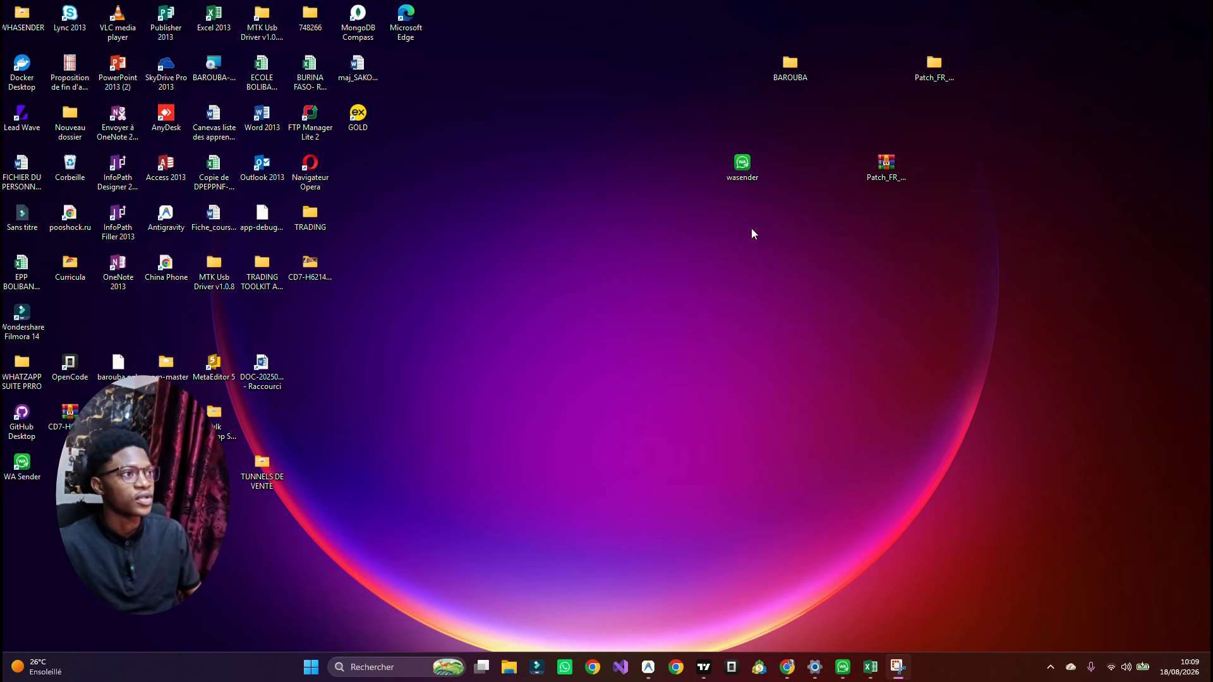
click(846, 670)
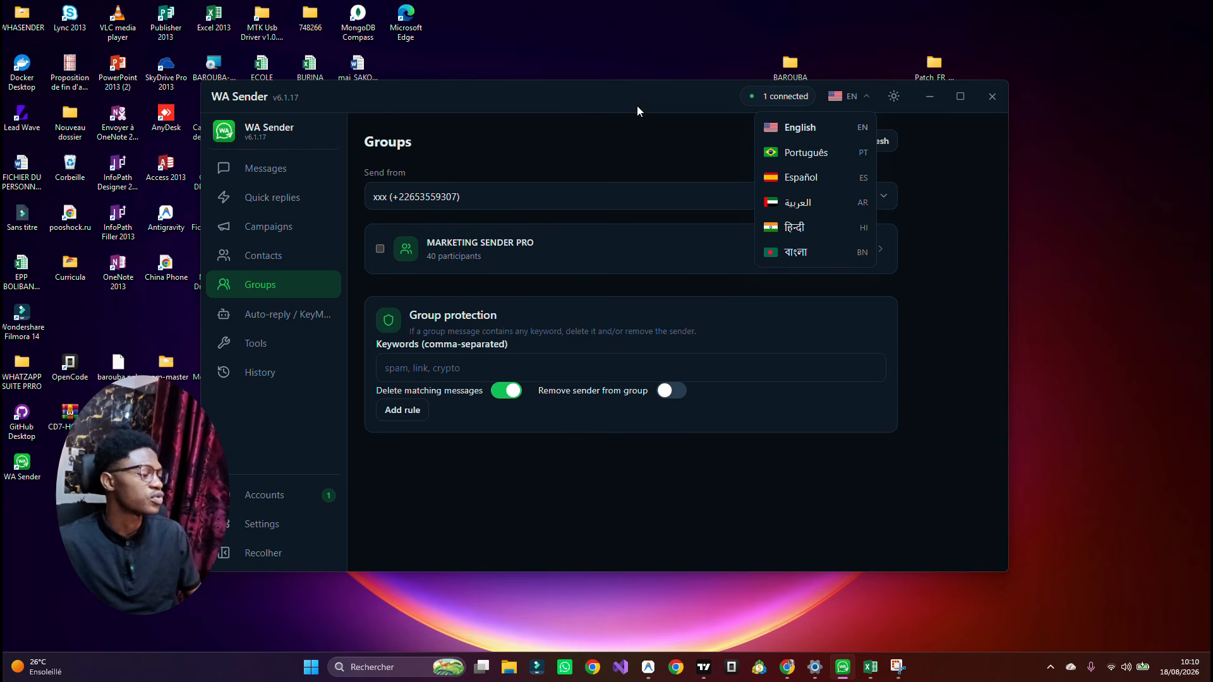
click(931, 96)
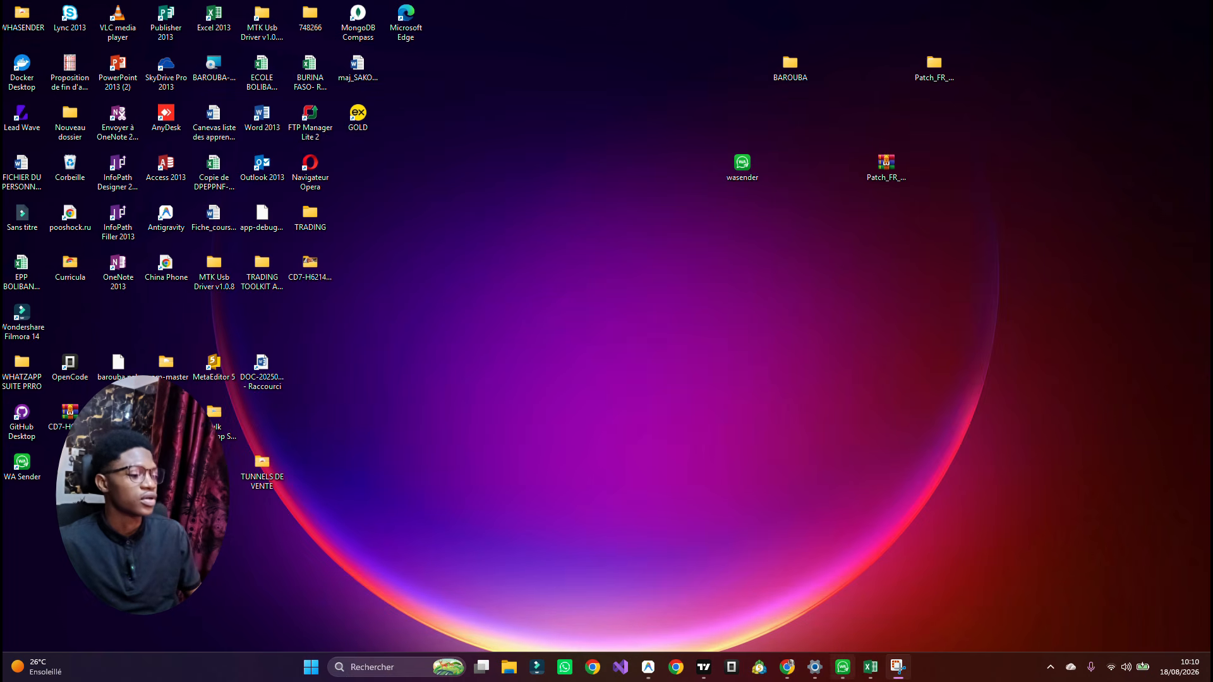
- Check the available extraction options for the Patch_FR_WASender archive on the desktop without extracting it
mouse_move(842, 667)
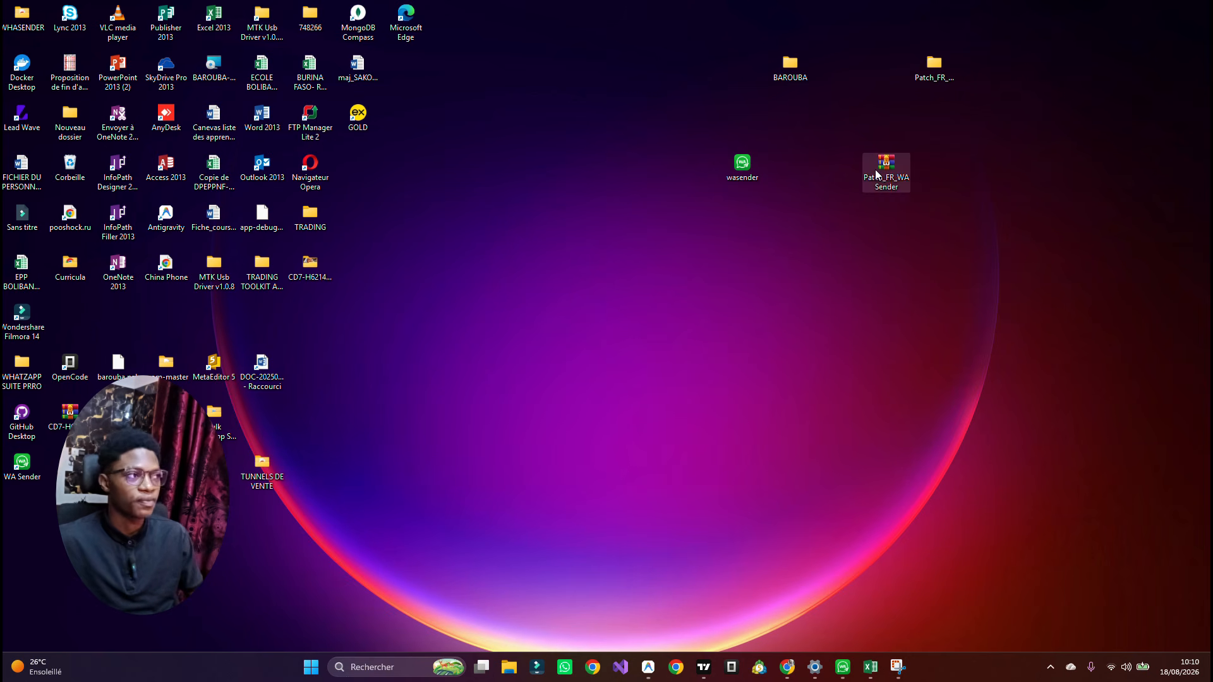
mouse_move(874, 169)
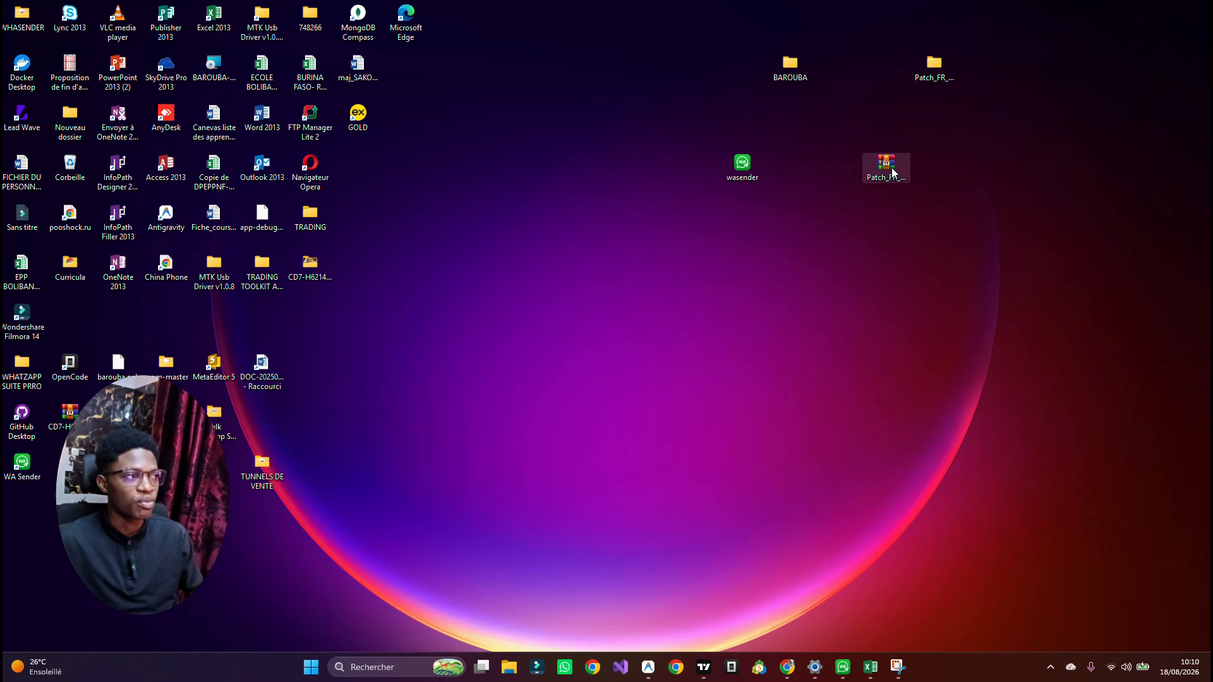
right_click(892, 171)
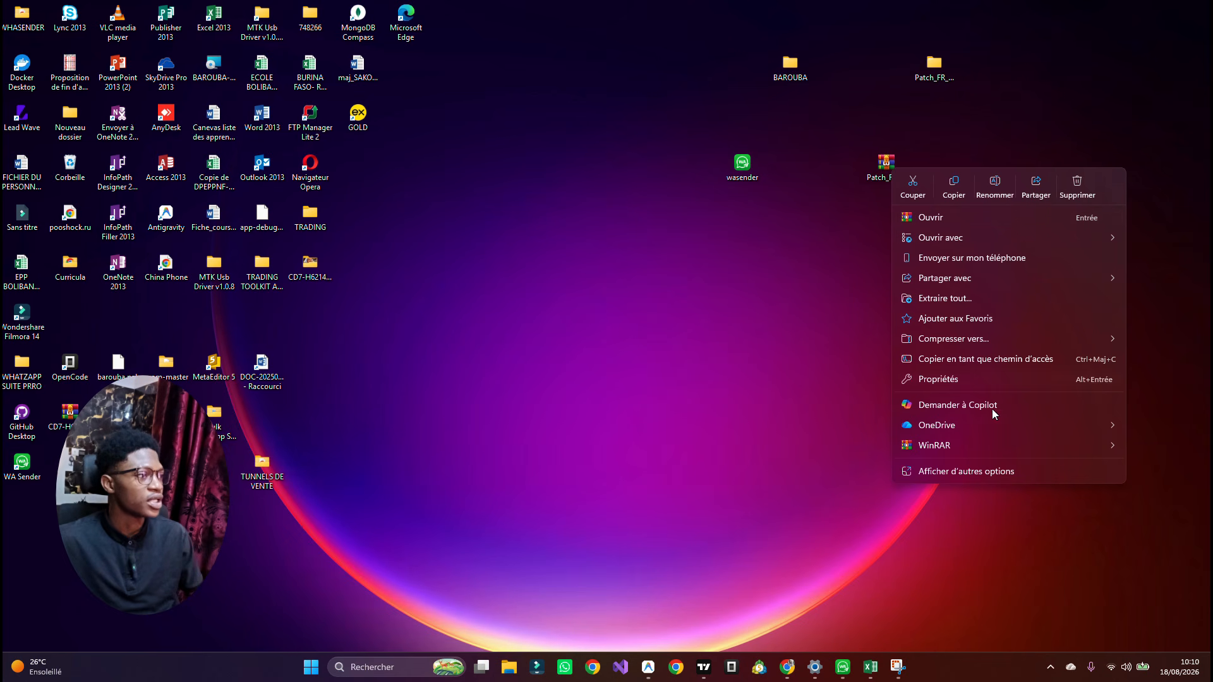
mouse_move(986, 453)
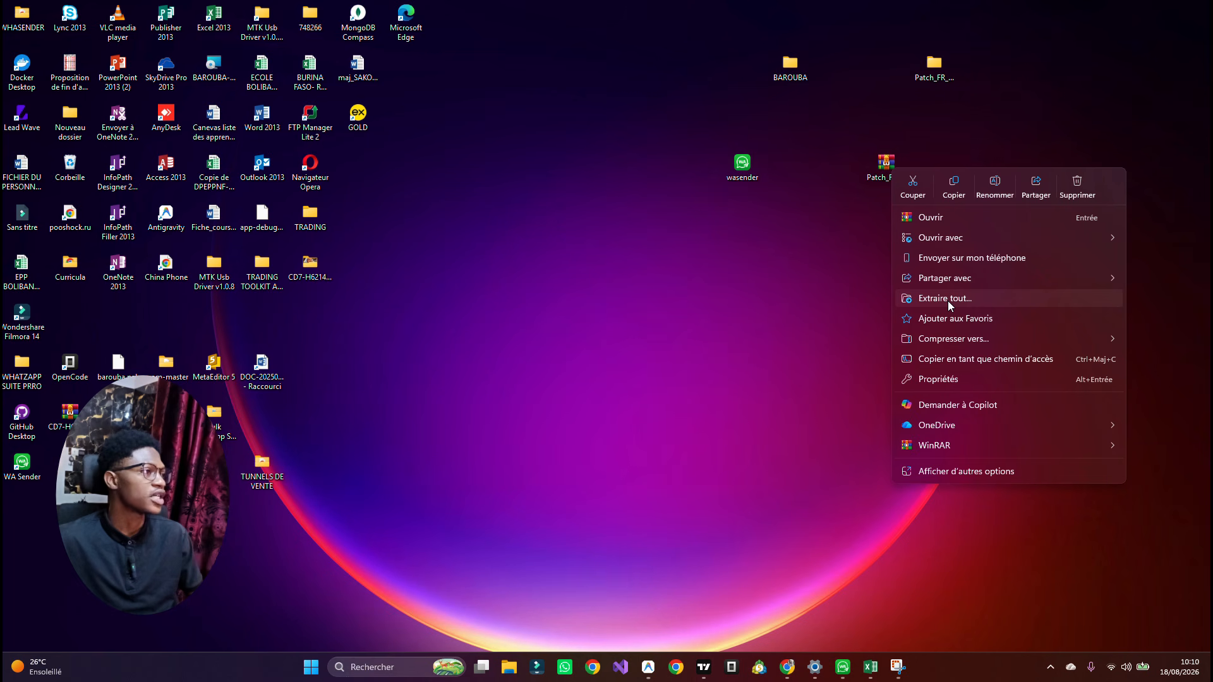
click(863, 124)
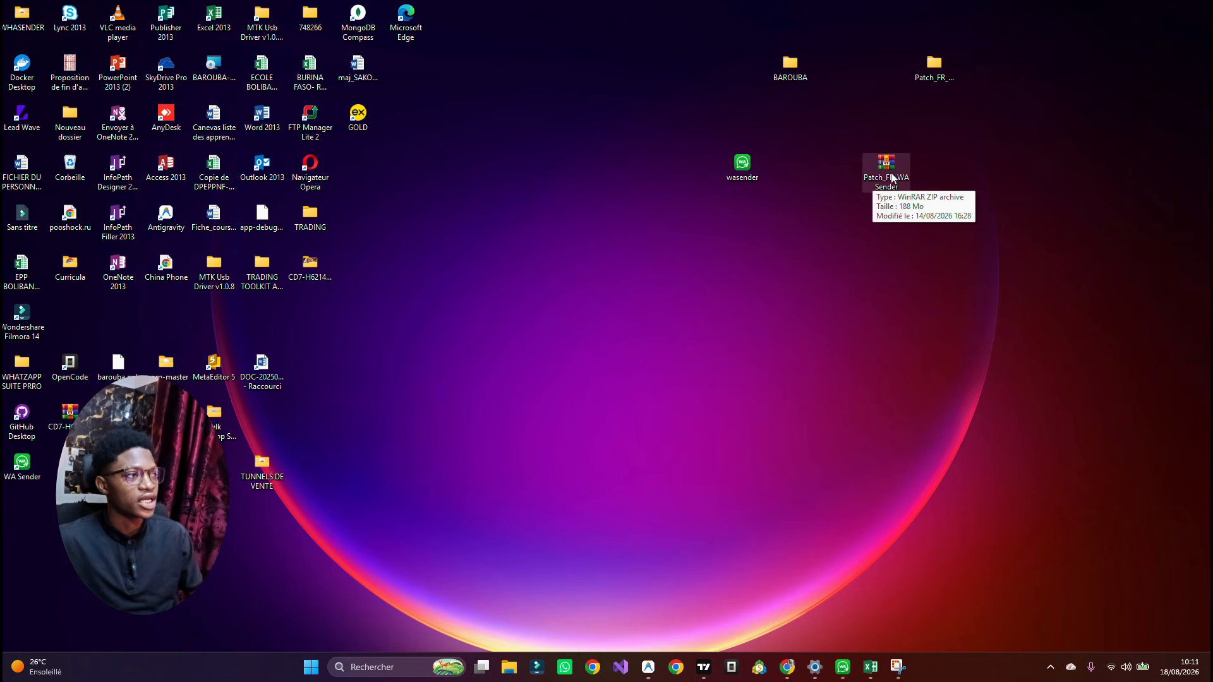
- Move the extracted Patch_FR_WASender folder below the archive on the desktop and open its innermost Patch_FR_WASender subfolder
drag(933, 61, 845, 285)
click(894, 266)
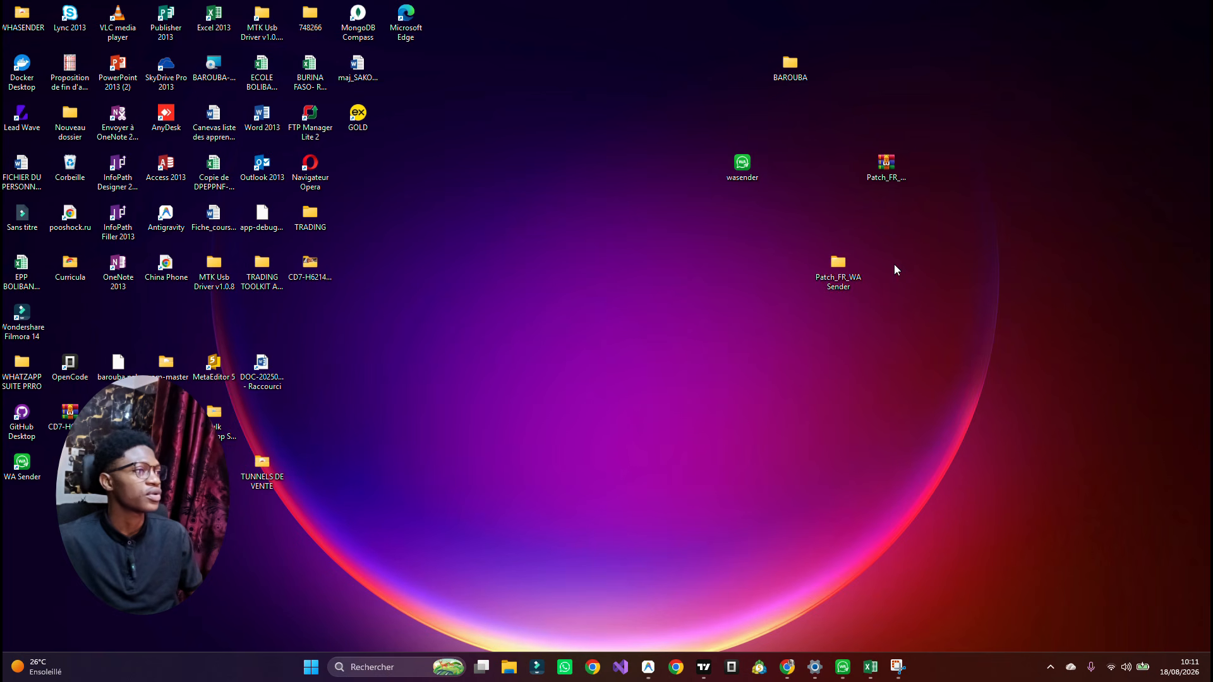
double_click(839, 265)
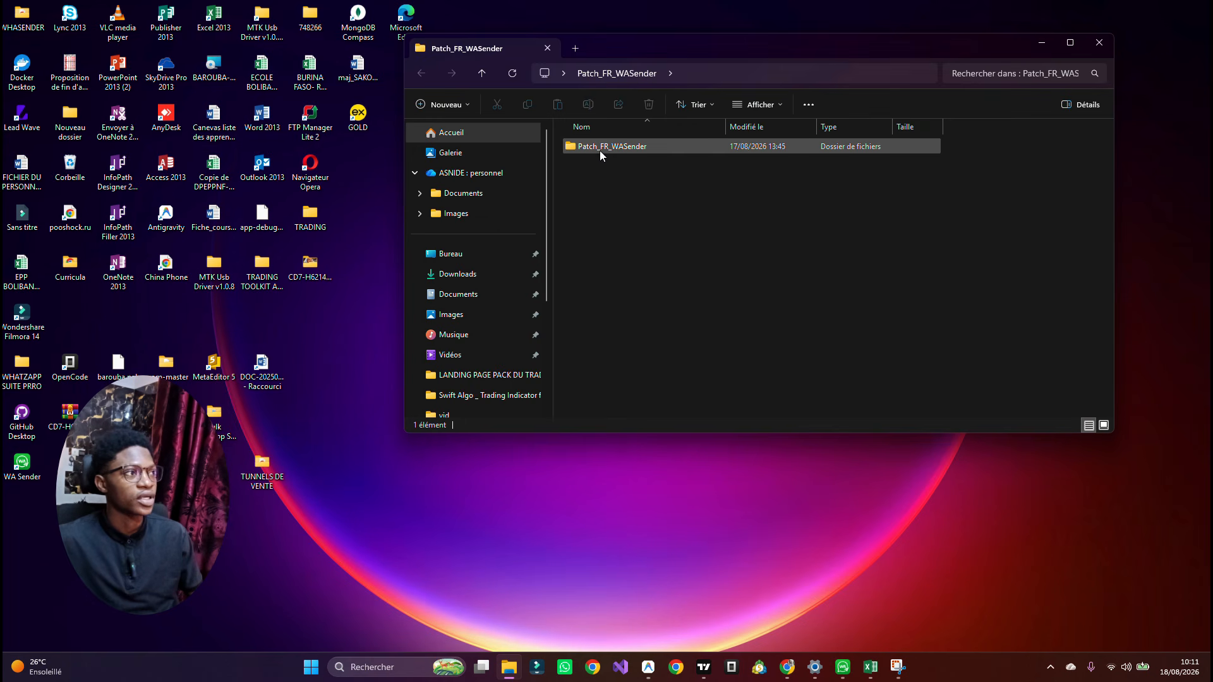
double_click(641, 147)
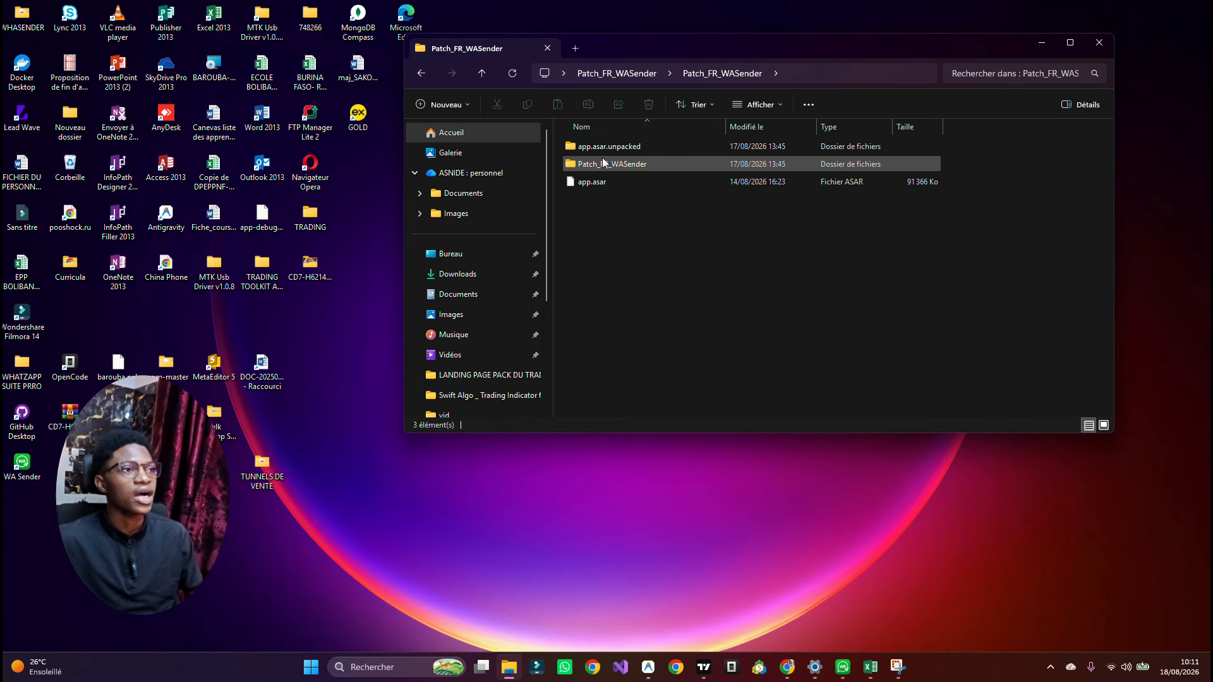
click(611, 162)
click(649, 165)
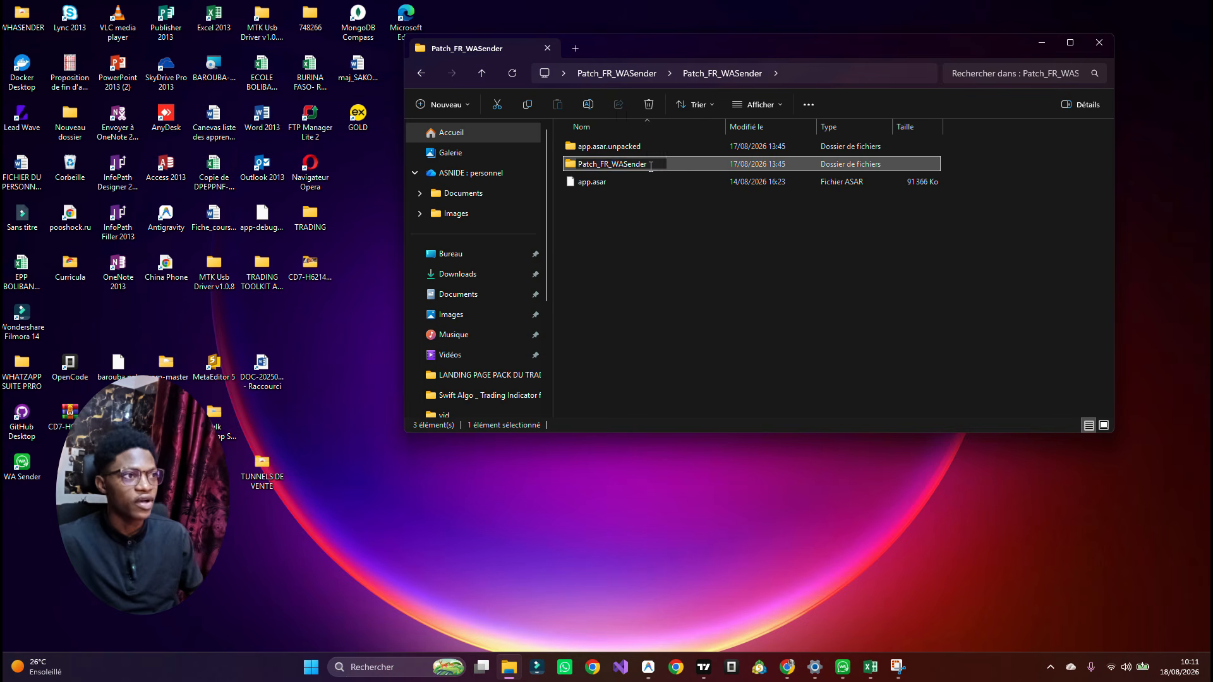
double_click(681, 162)
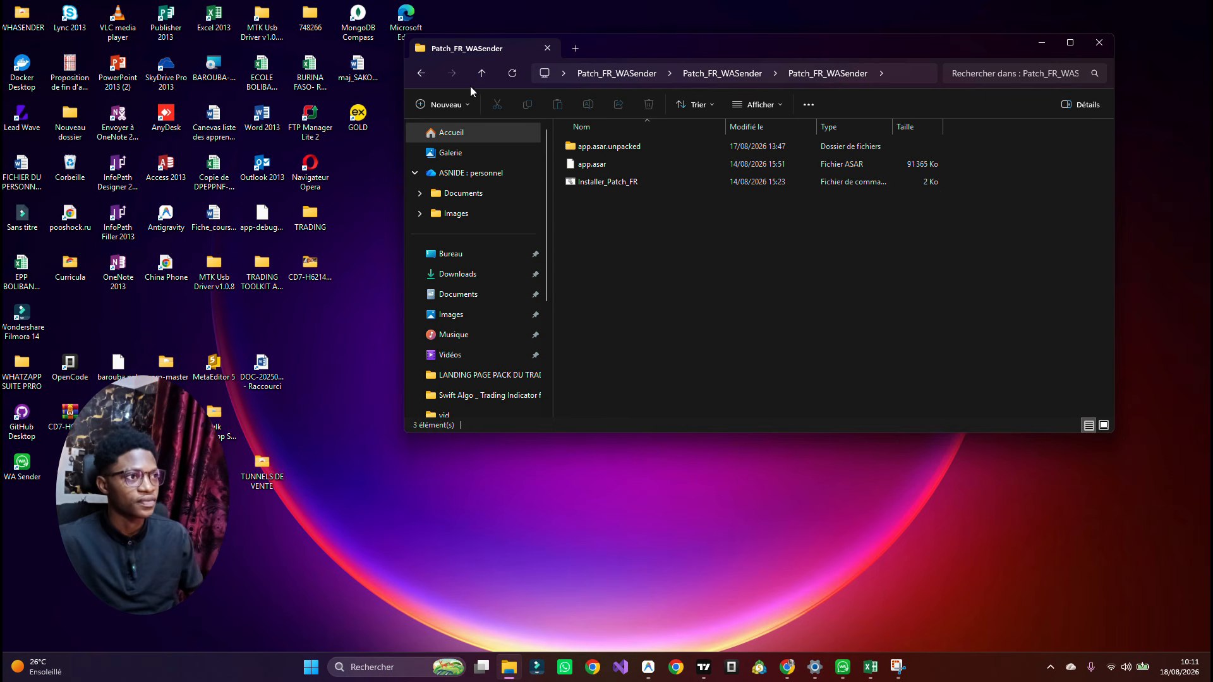
- Go back to the outermost patch folder, return to the innermost Patch_FR_WASender subfolder and run the Installer_Patch_FR script
click(422, 76)
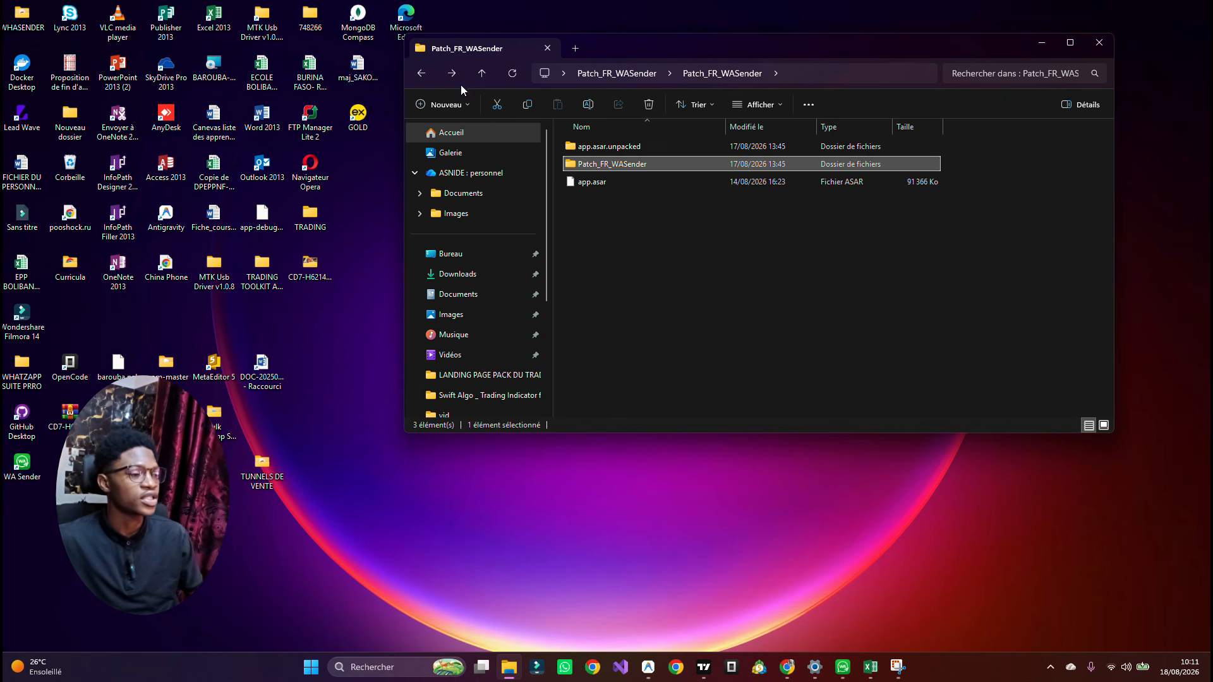
click(420, 74)
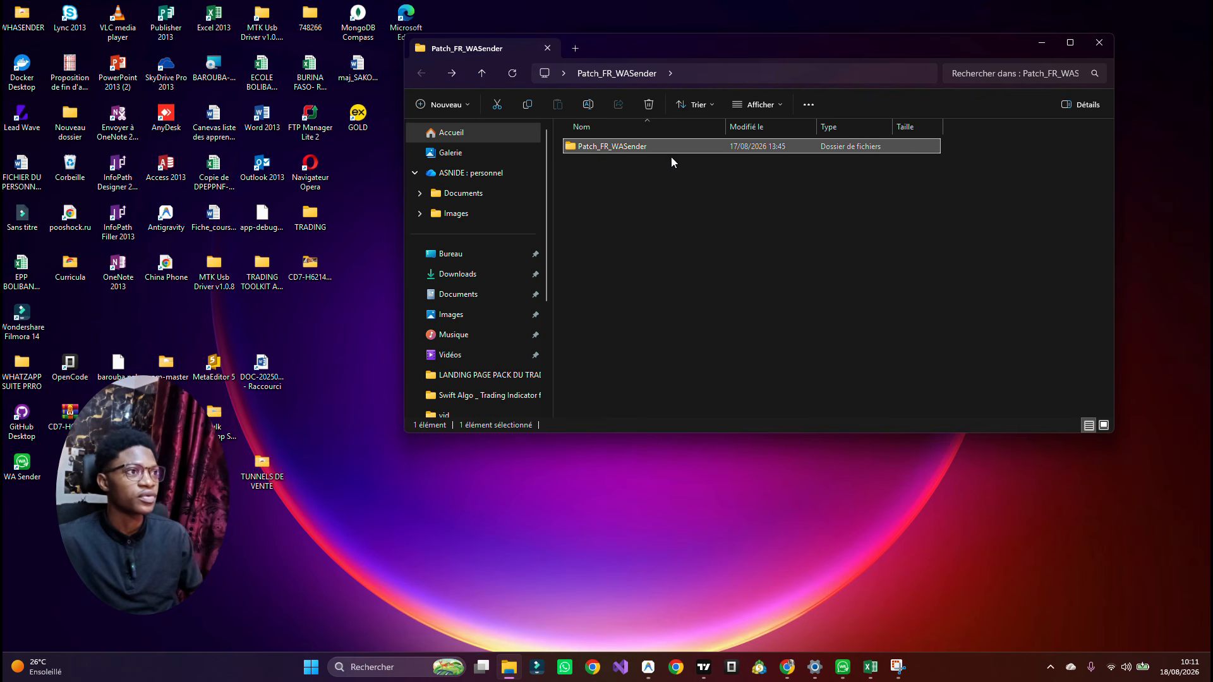
double_click(647, 144)
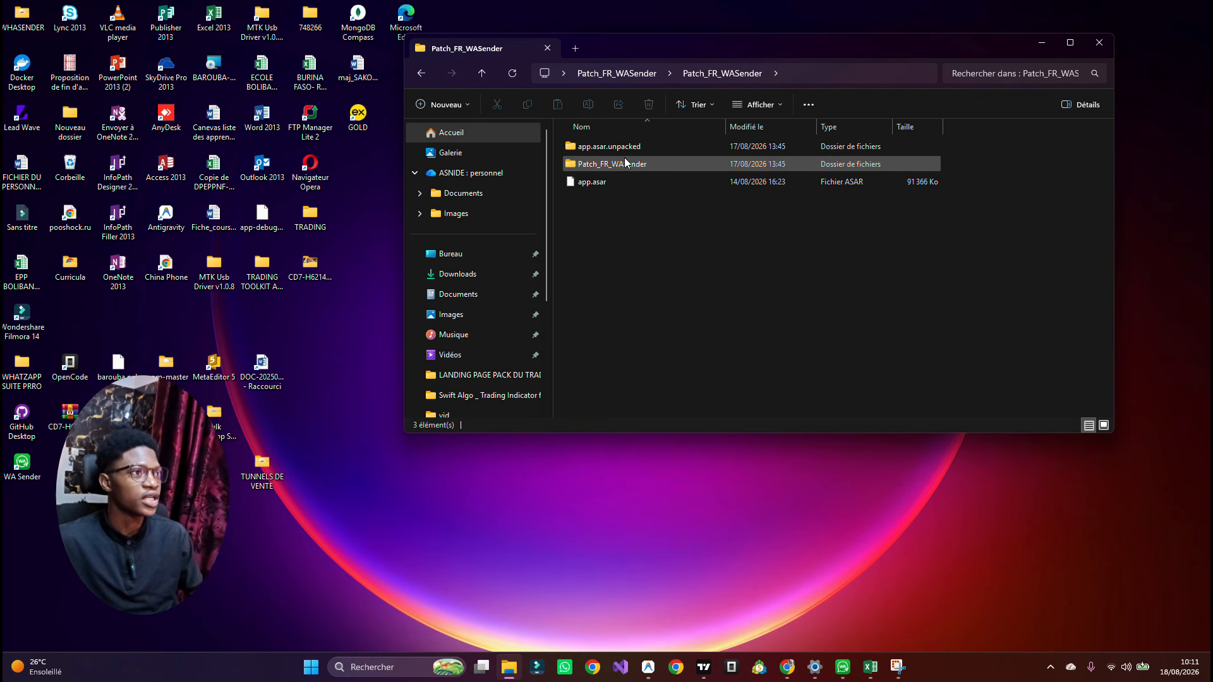
double_click(625, 160)
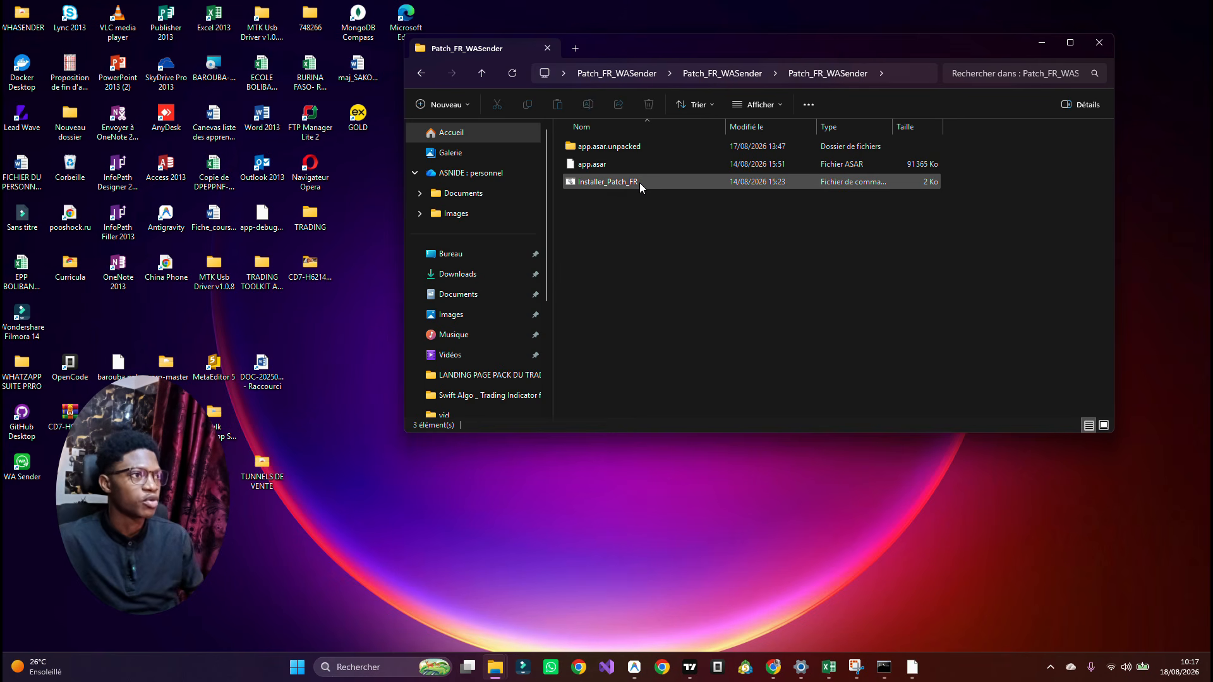
click(639, 182)
double_click(639, 183)
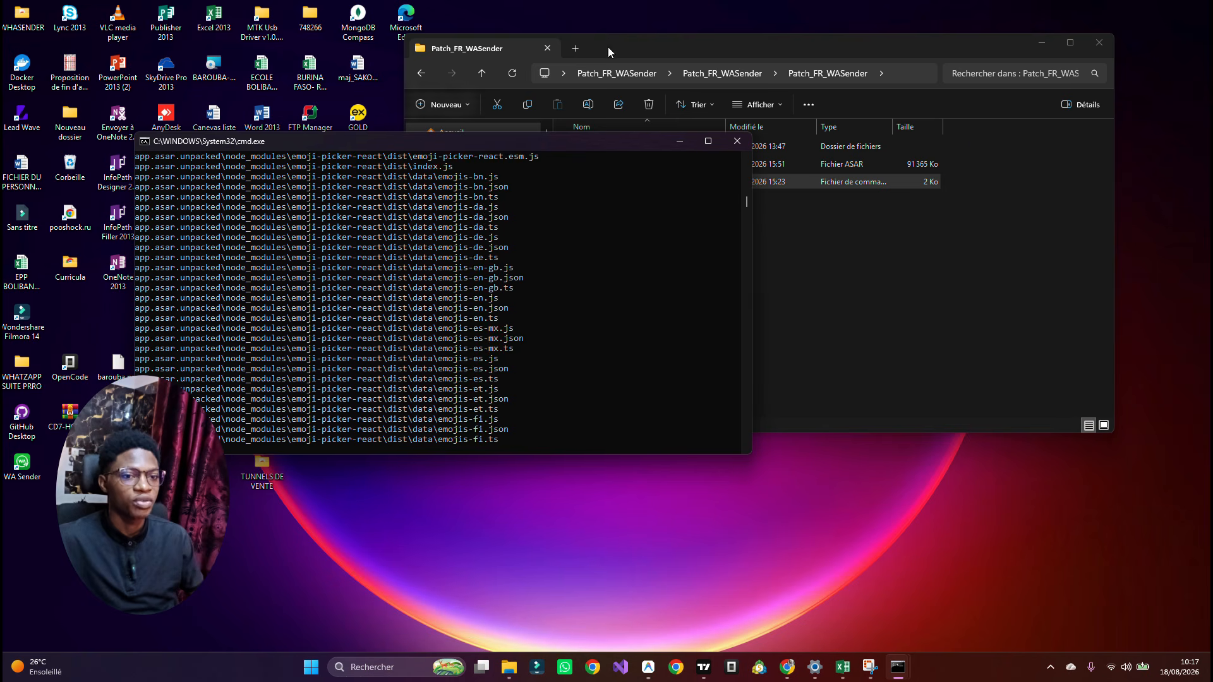
drag(615, 138, 607, 203)
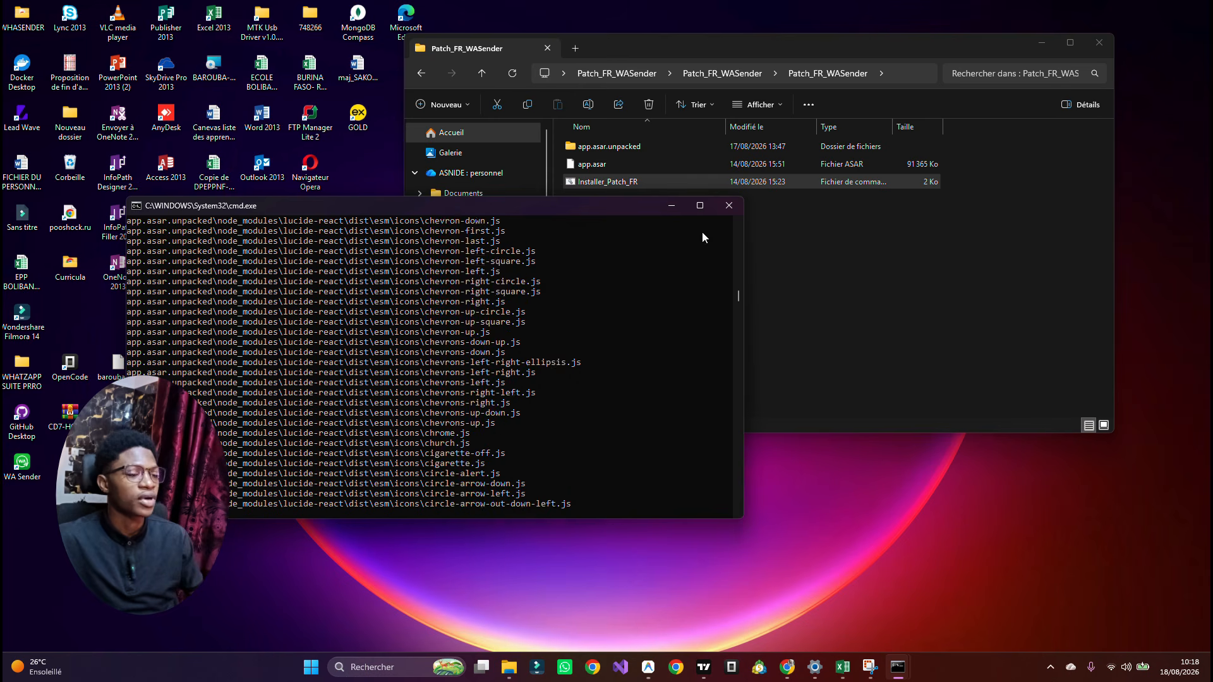
drag(546, 206, 567, 138)
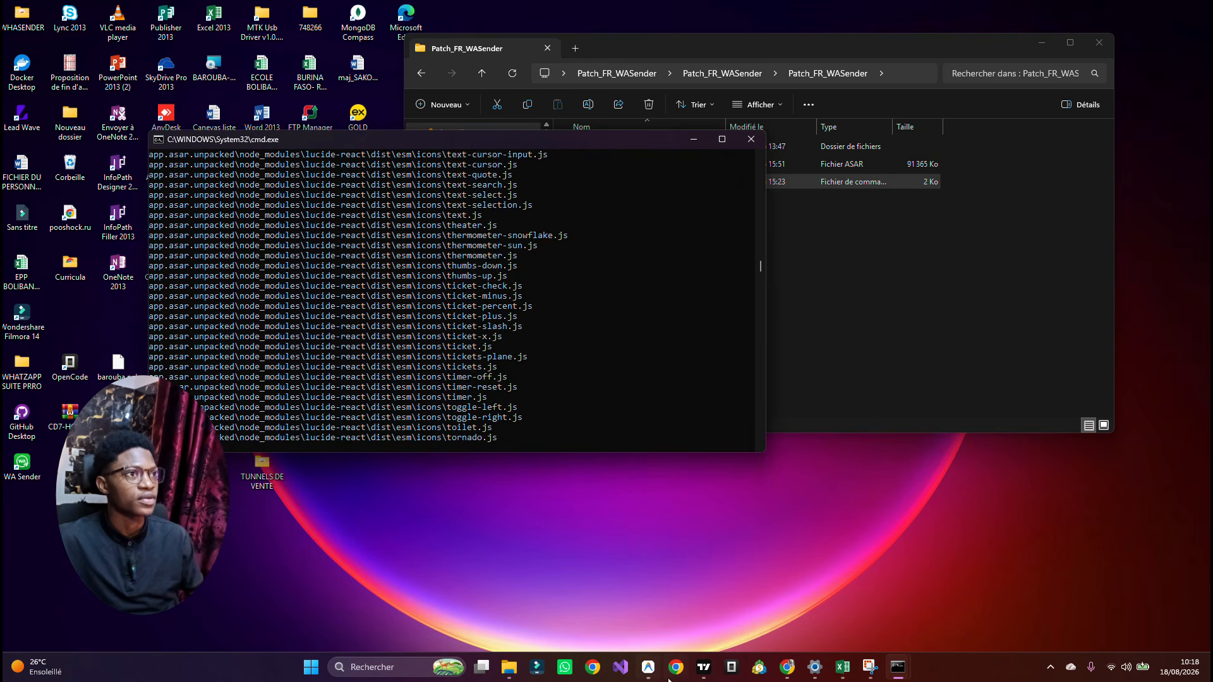
- Examine the WA Sender resources folder in Program Files on drive C: alongside the patch folder, and minimize its window
mouse_move(515, 673)
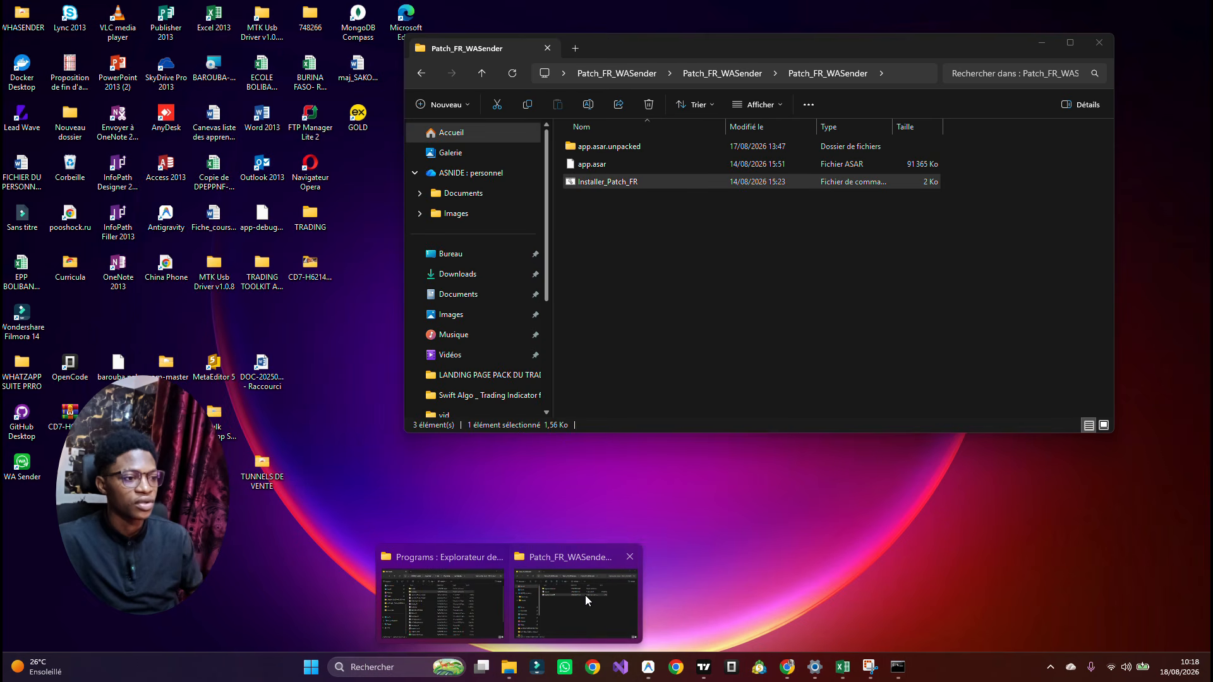
click(585, 595)
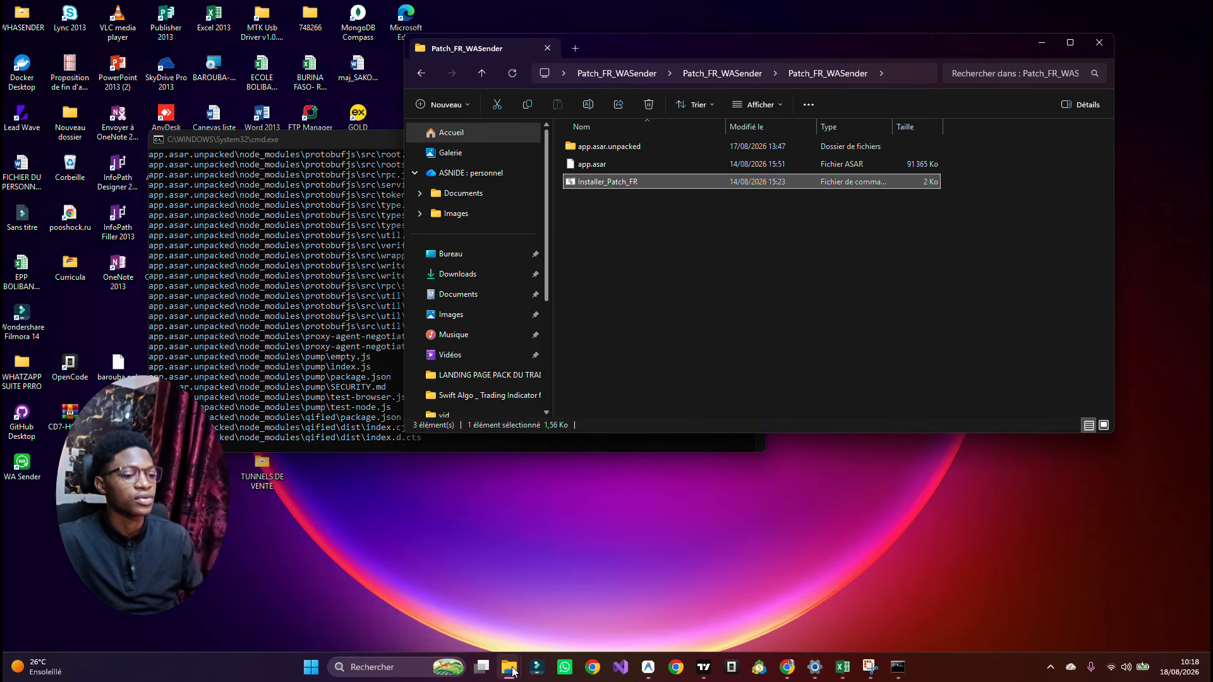
mouse_move(510, 667)
click(465, 611)
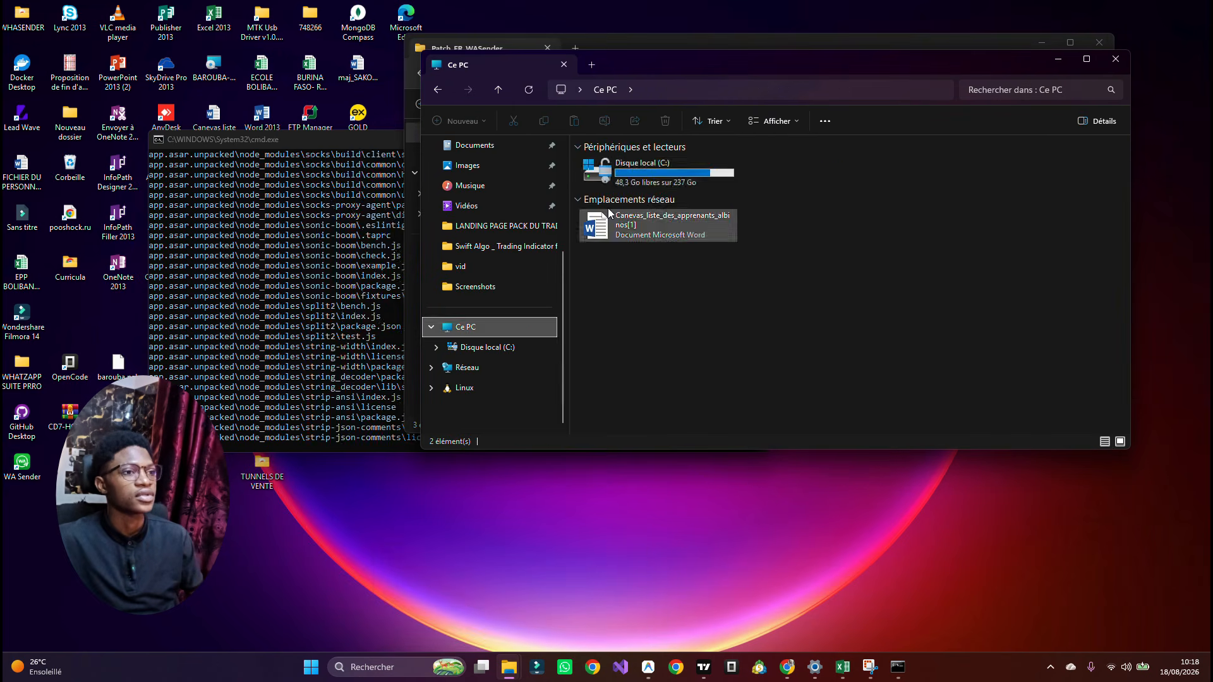
double_click(628, 180)
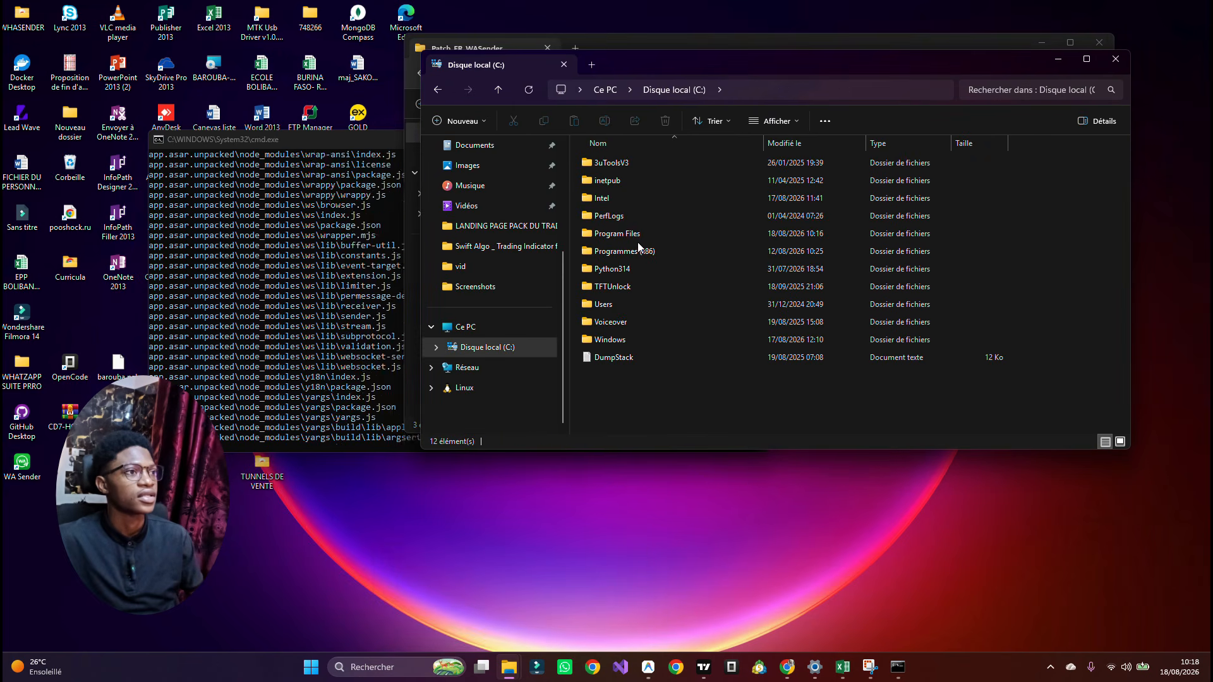
double_click(638, 239)
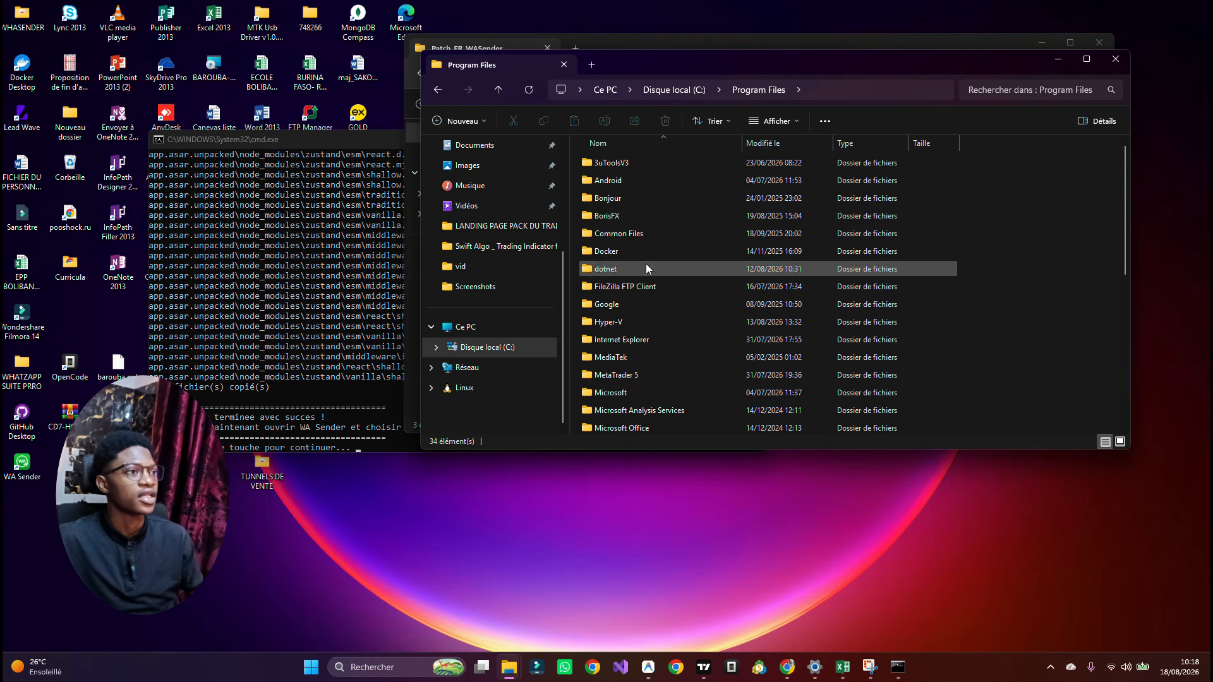
scroll(646, 264, down, 6)
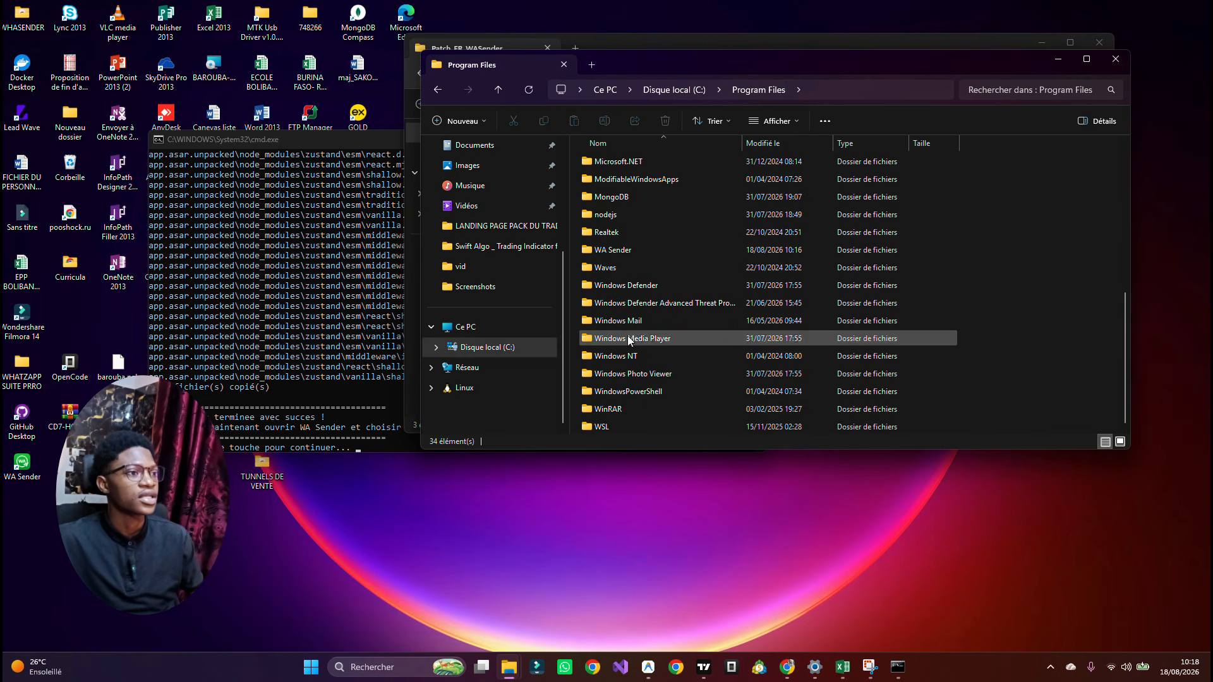
double_click(624, 250)
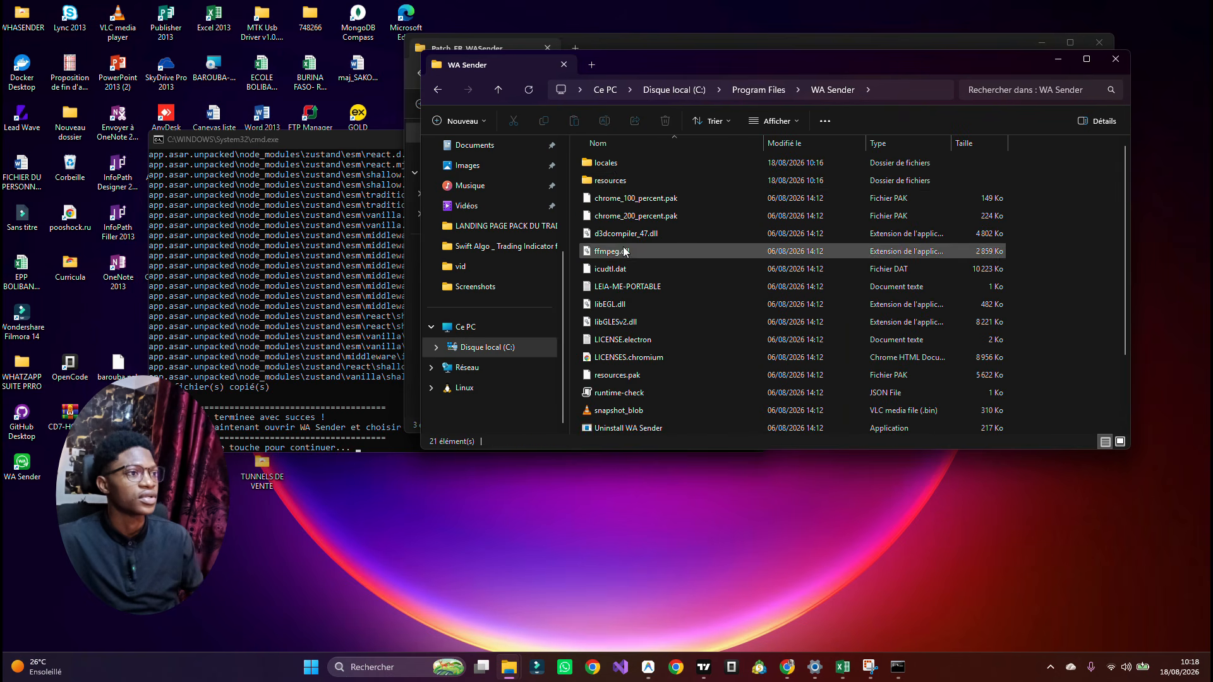
double_click(611, 182)
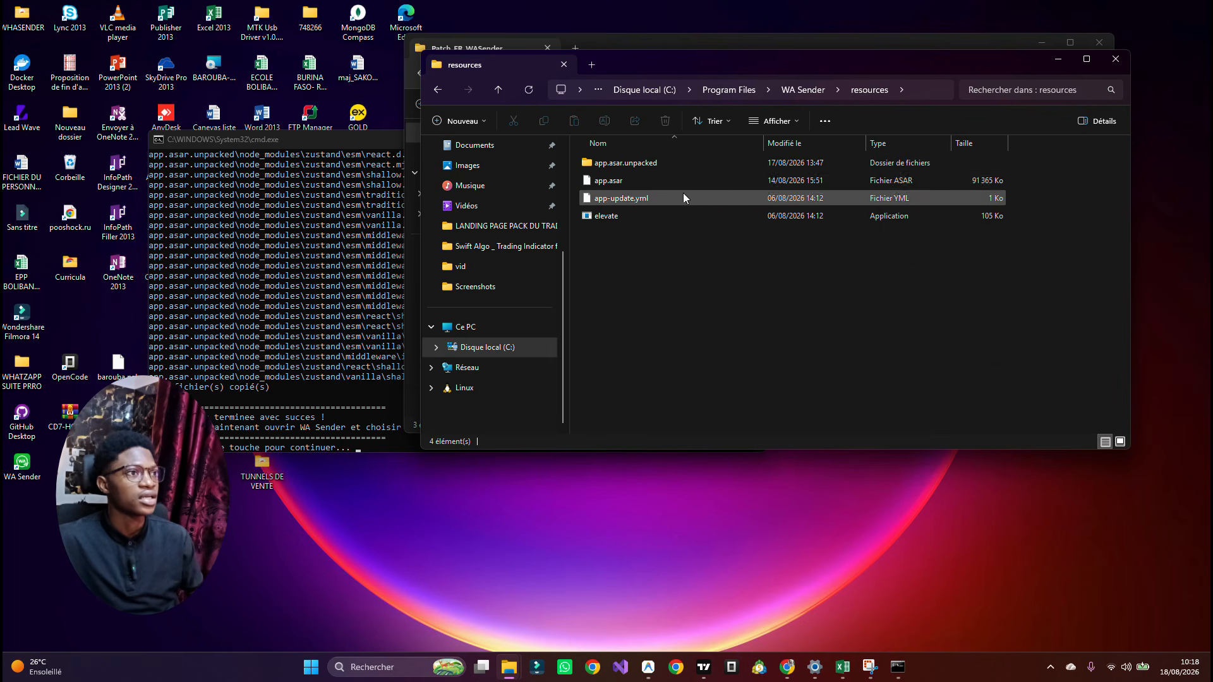
drag(822, 62, 776, 243)
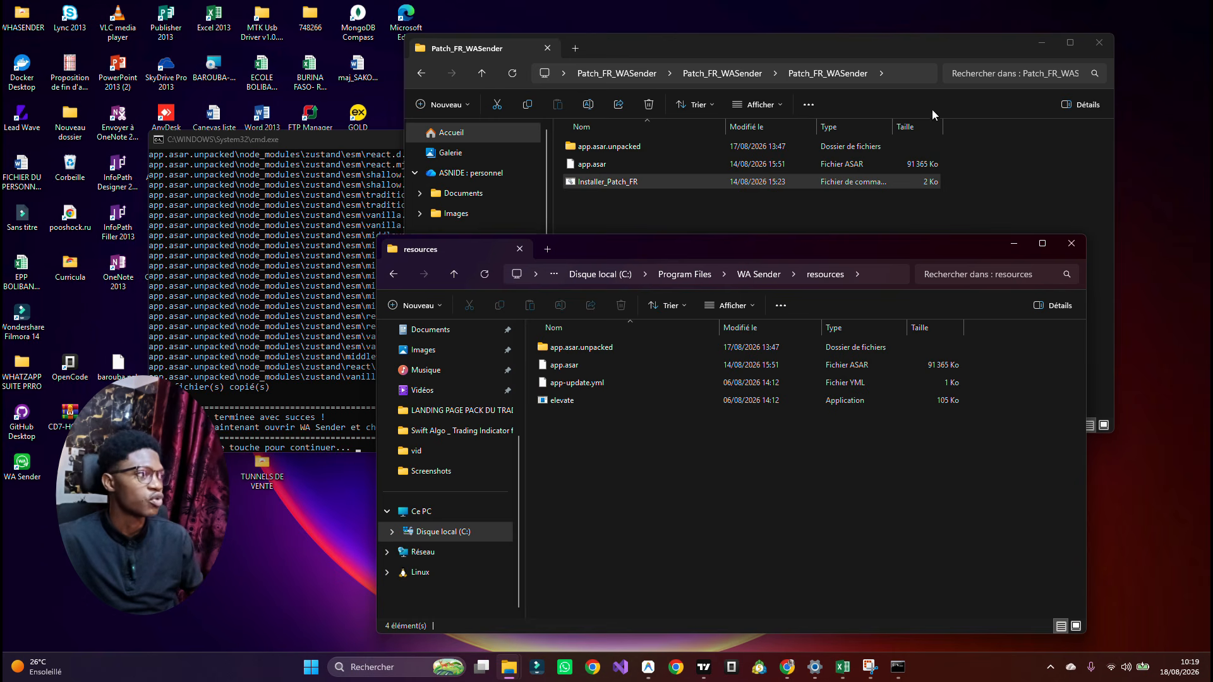
click(1015, 245)
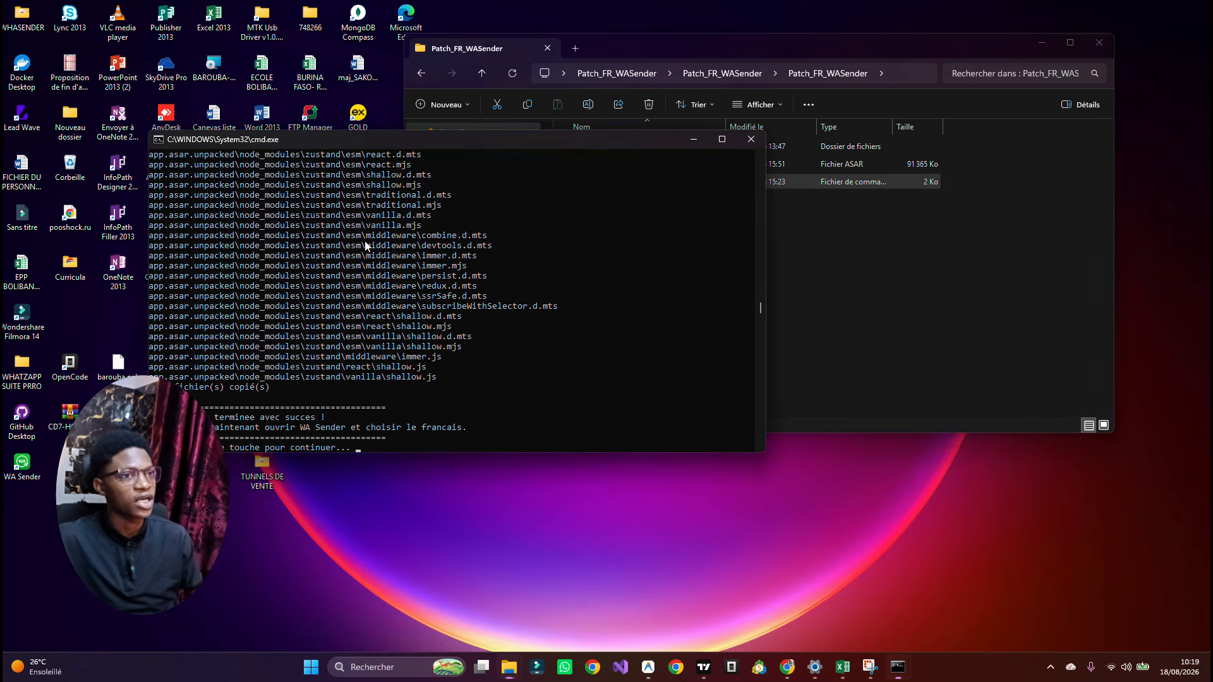
- Dismiss the patch installer console and close the patch folder window
click(379, 260)
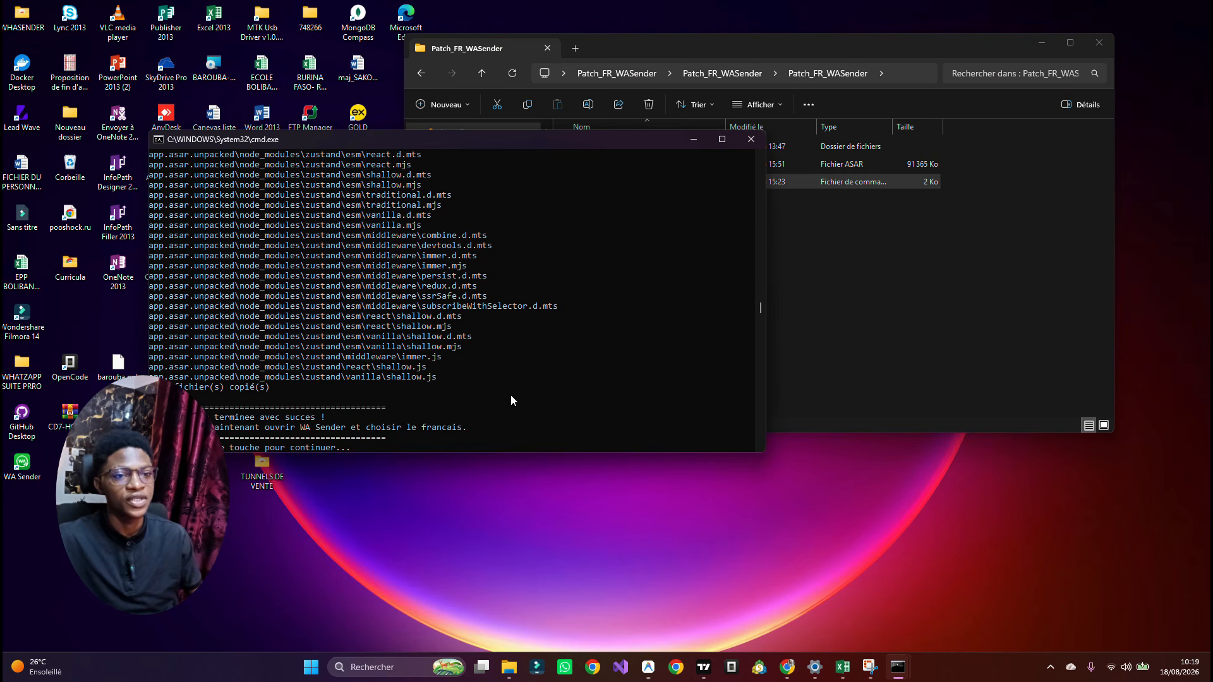
key(Return)
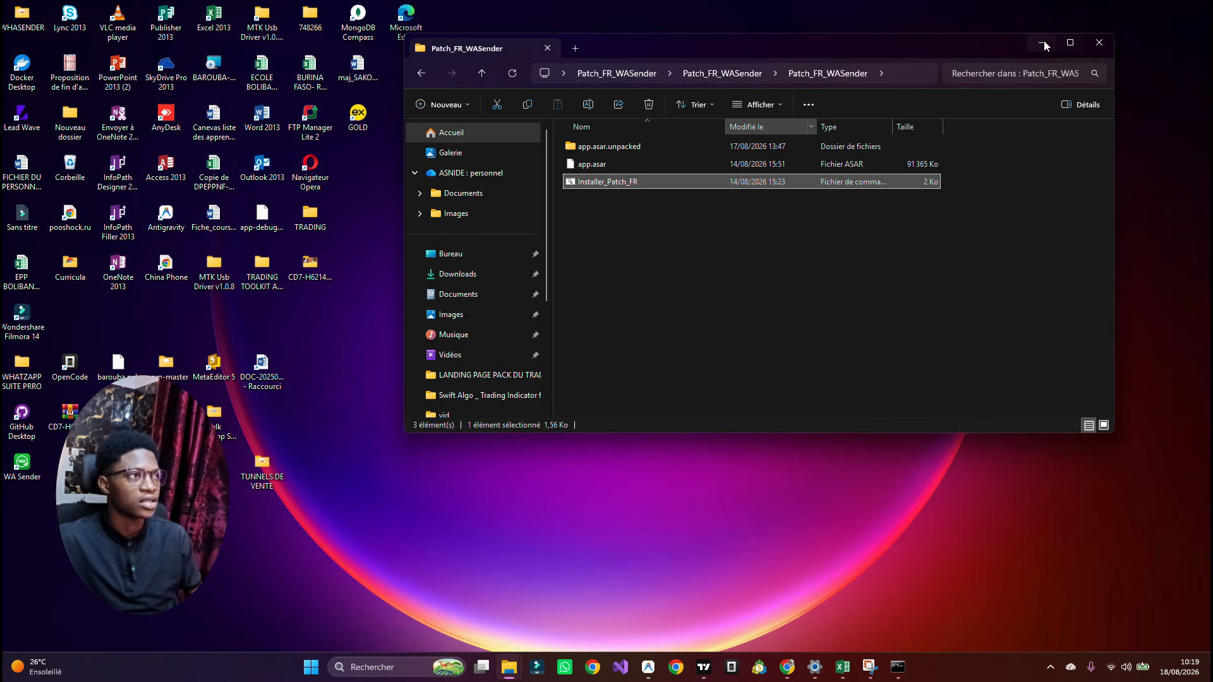
click(1099, 42)
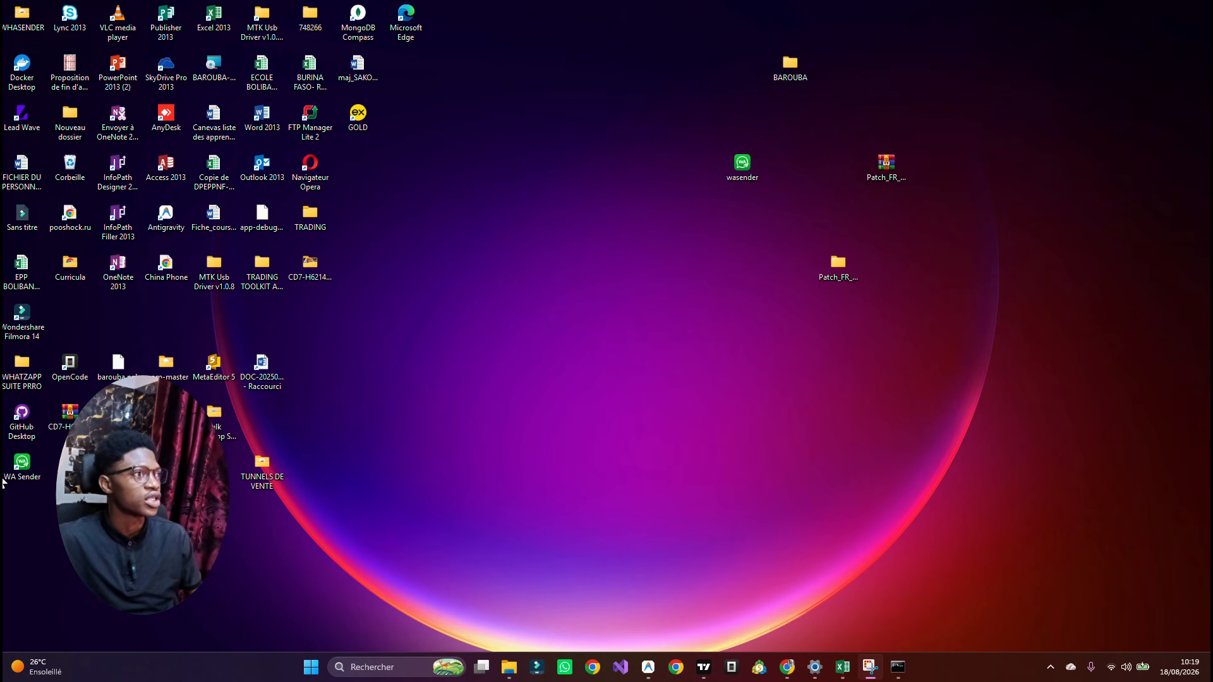
- Move the WA Sender desktop shortcut beside the patch folder, launch the application from it and maximize the window
drag(21, 466, 790, 278)
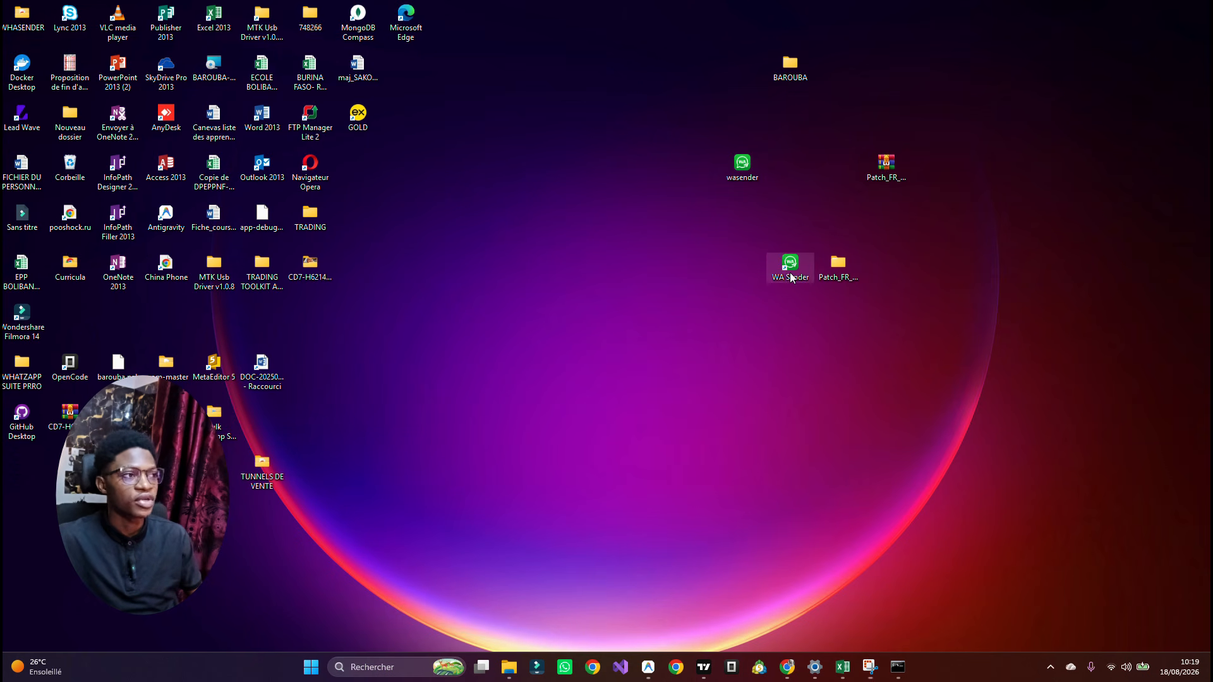
double_click(787, 267)
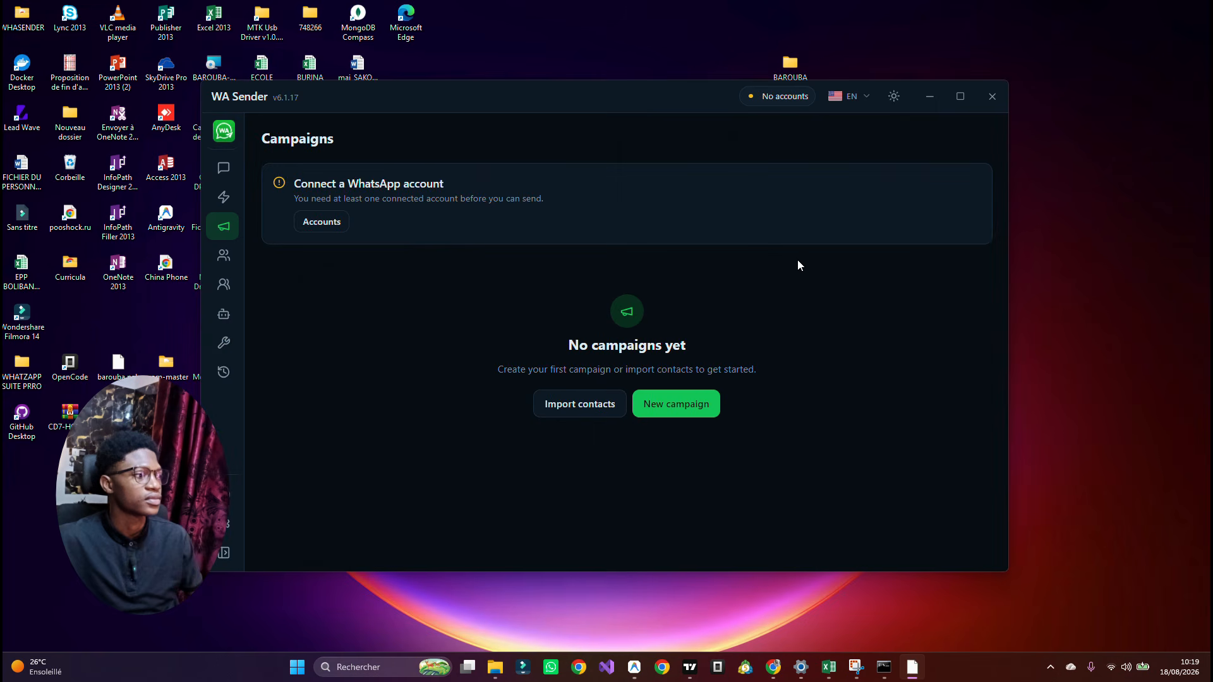
click(960, 96)
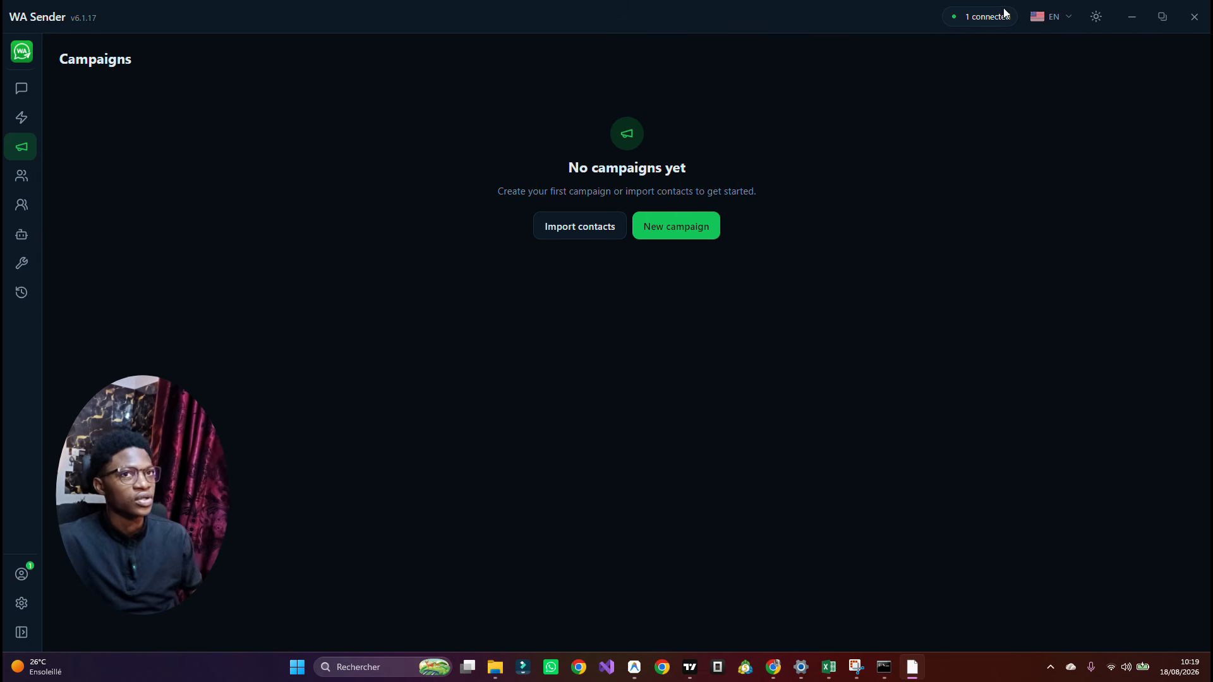
- Switch the WA Sender interface language to Français
click(1074, 20)
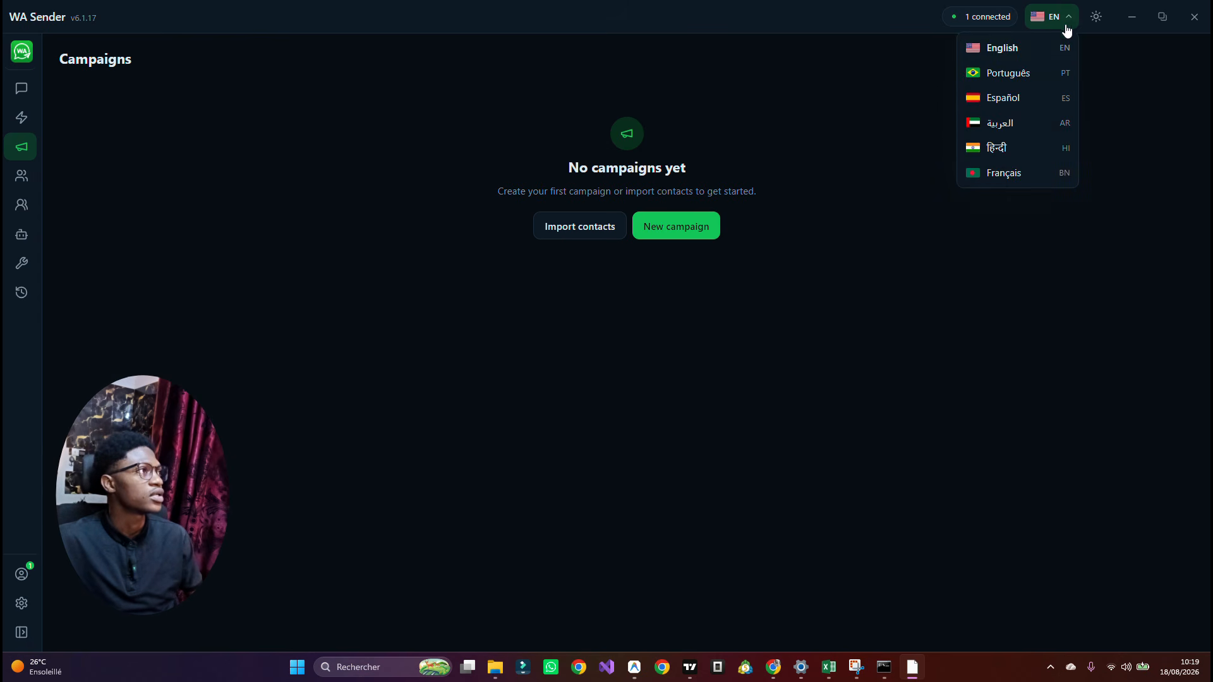
click(1019, 181)
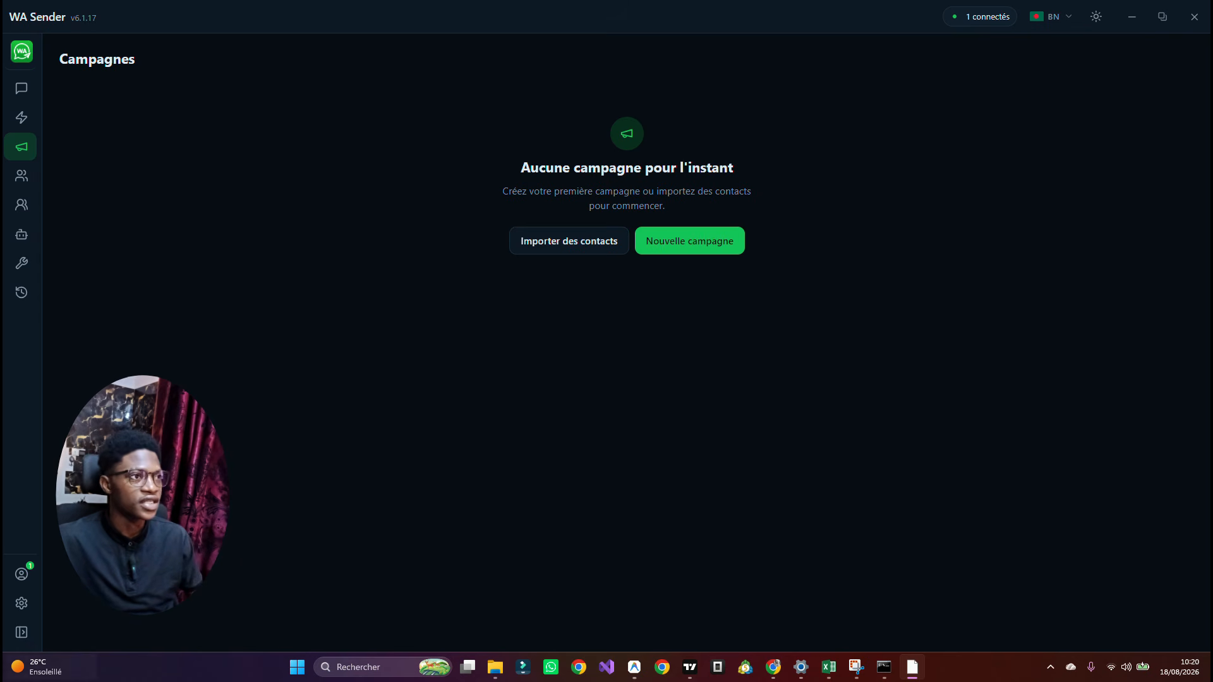
- Expand the navigation sidebar to show its French labels and check the list of available interface languages
click(23, 642)
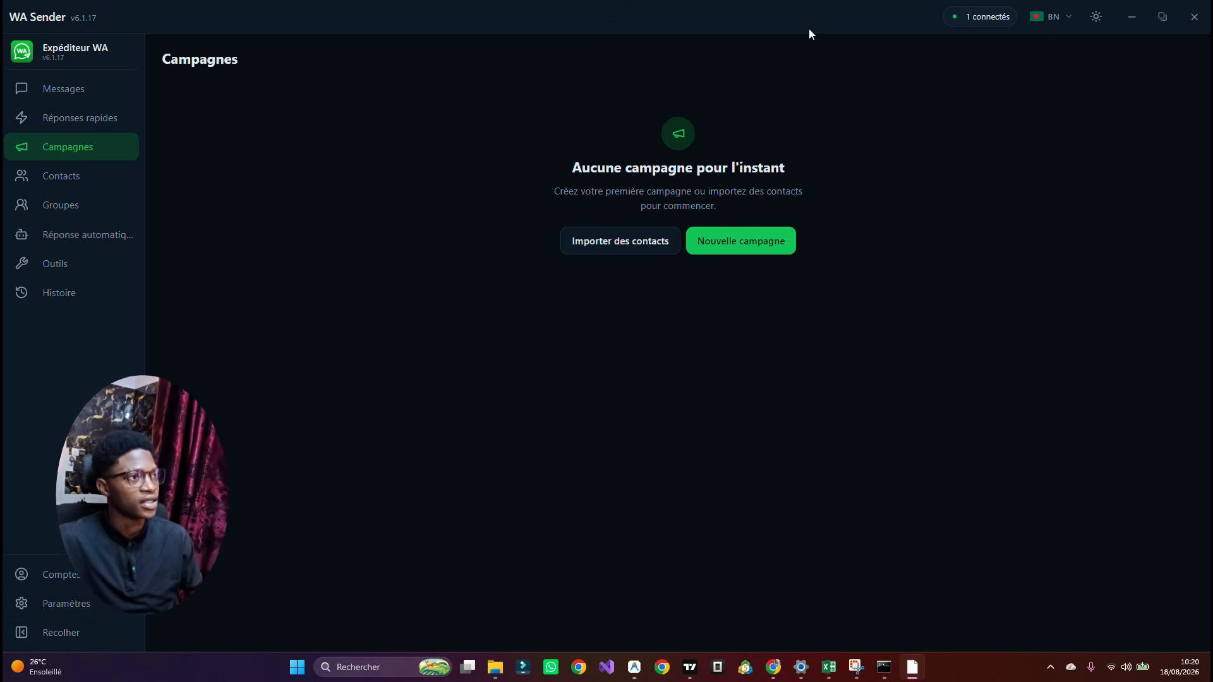
click(1098, 19)
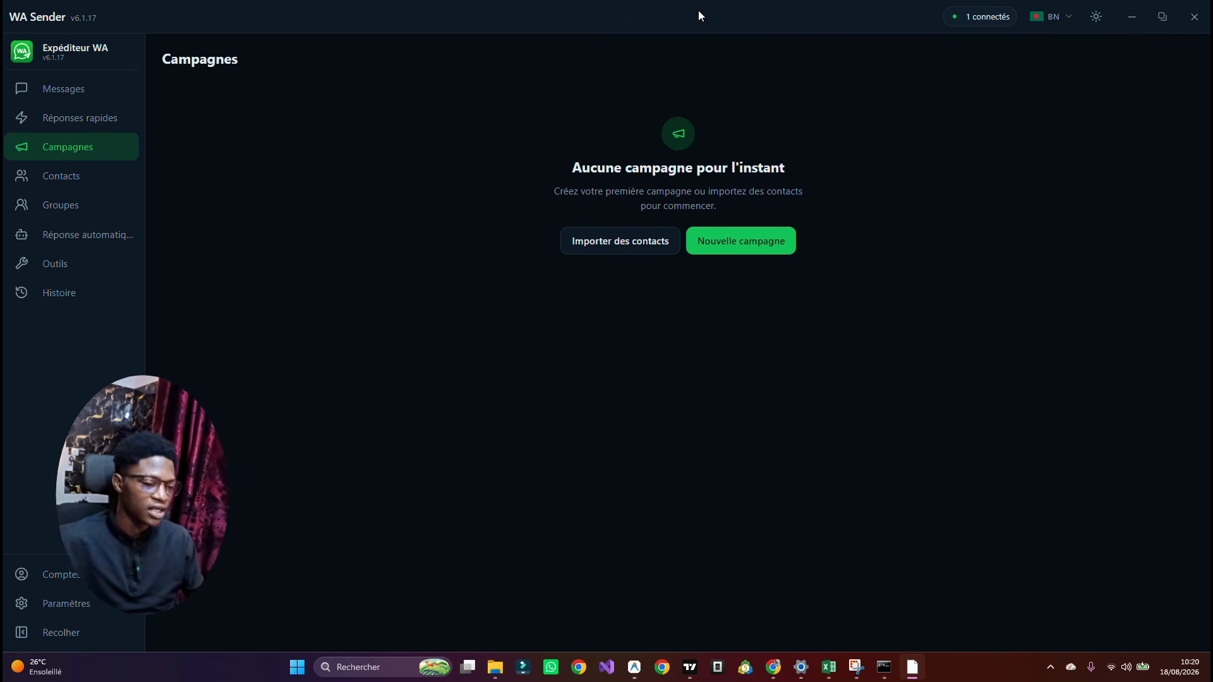
click(1062, 19)
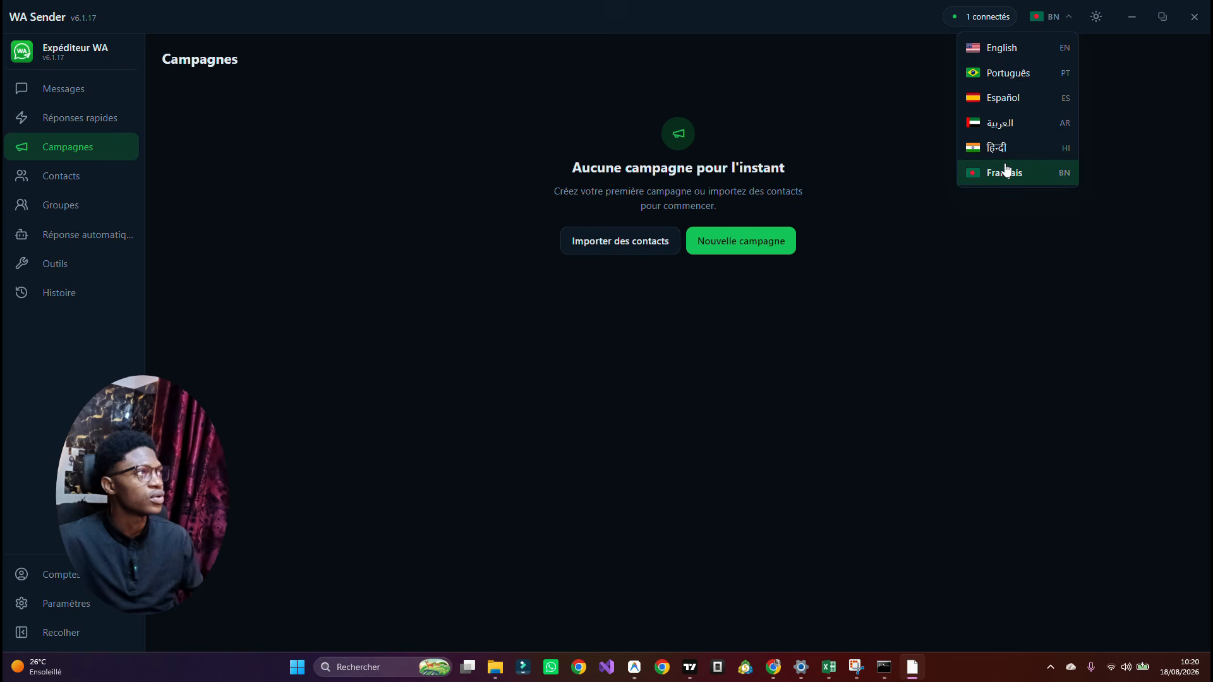
click(1052, 21)
click(1054, 23)
click(1054, 23)
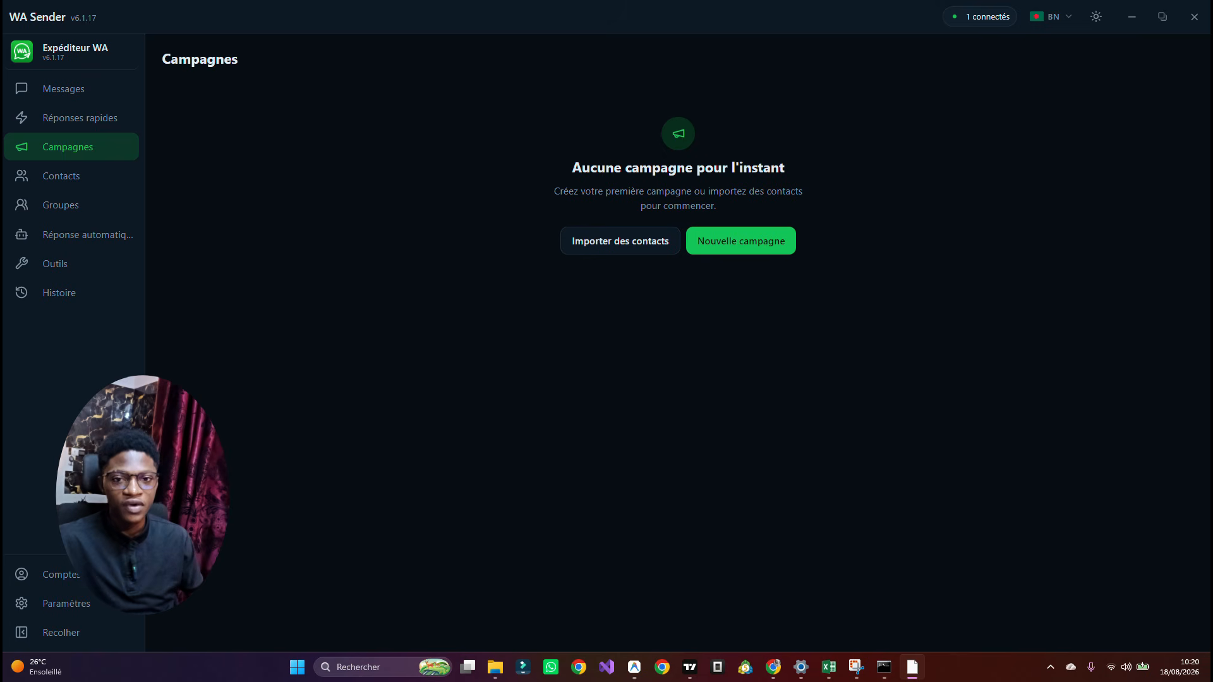
- Add a WhatsApp account named work on the Comptes page, view its linking QR code and dismiss it
click(61, 582)
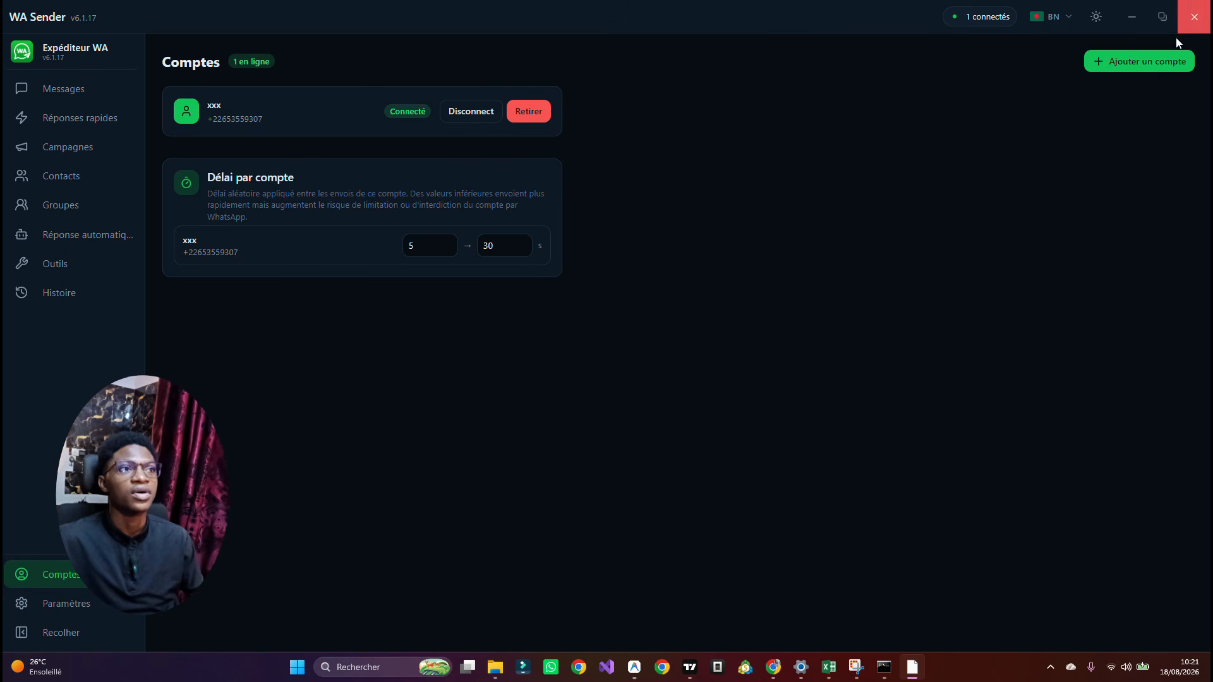
click(1141, 60)
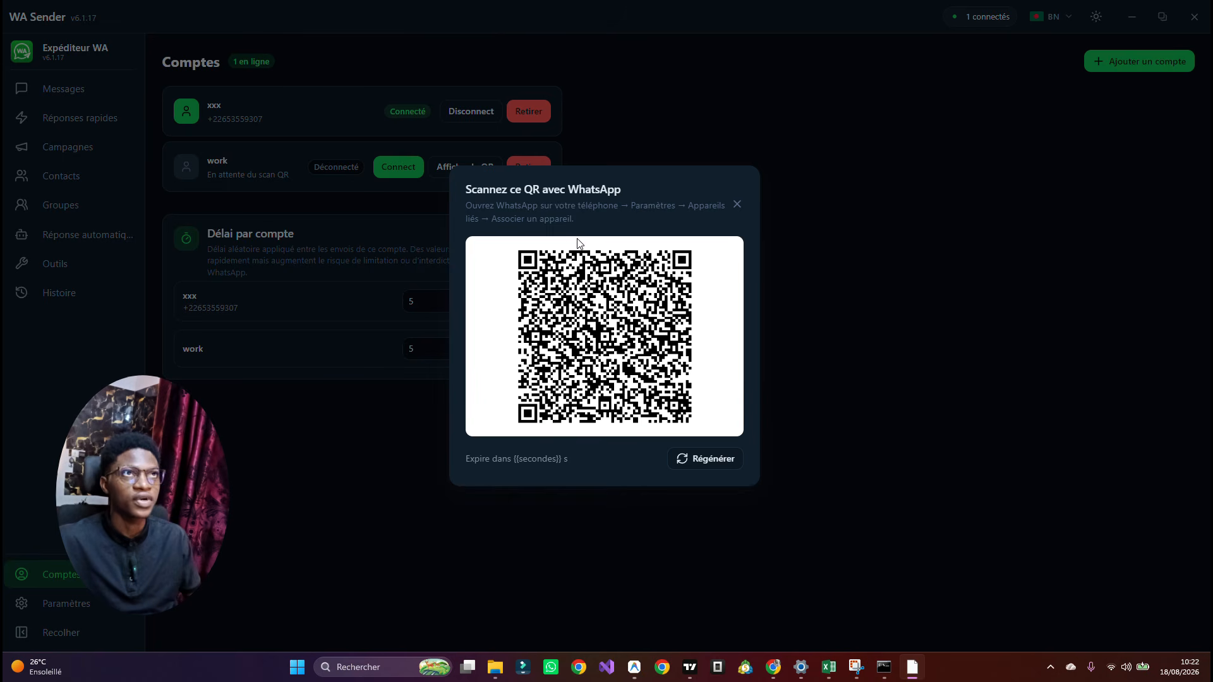
click(534, 25)
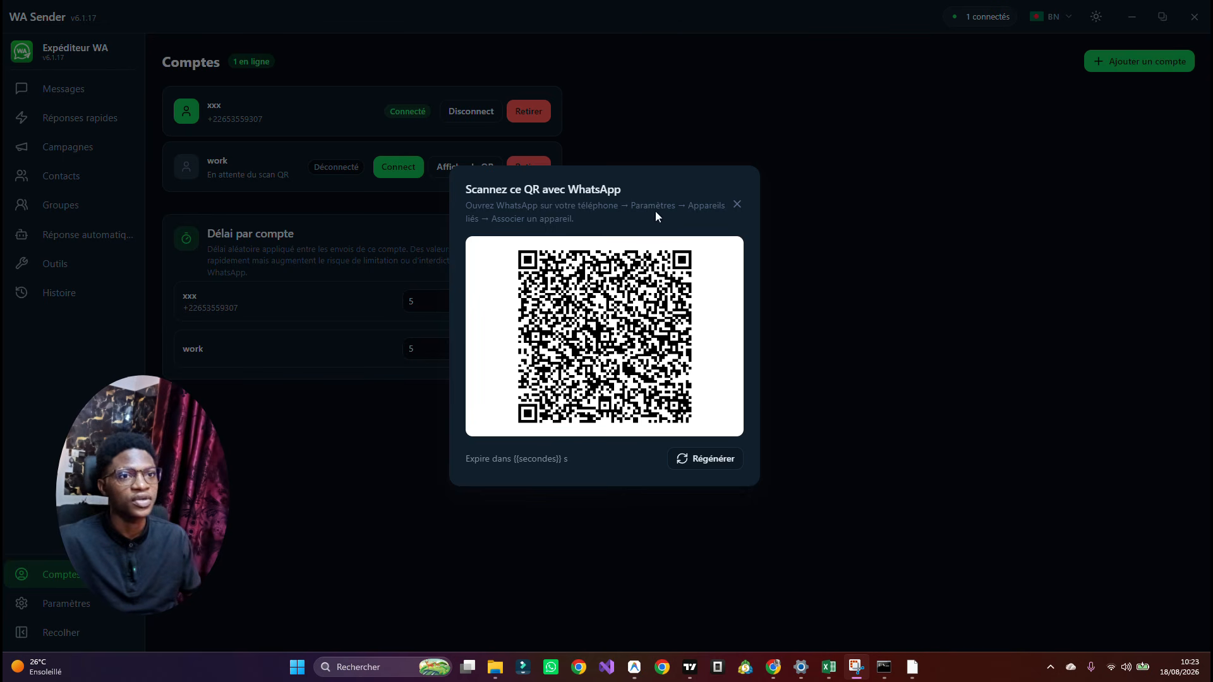
click(736, 204)
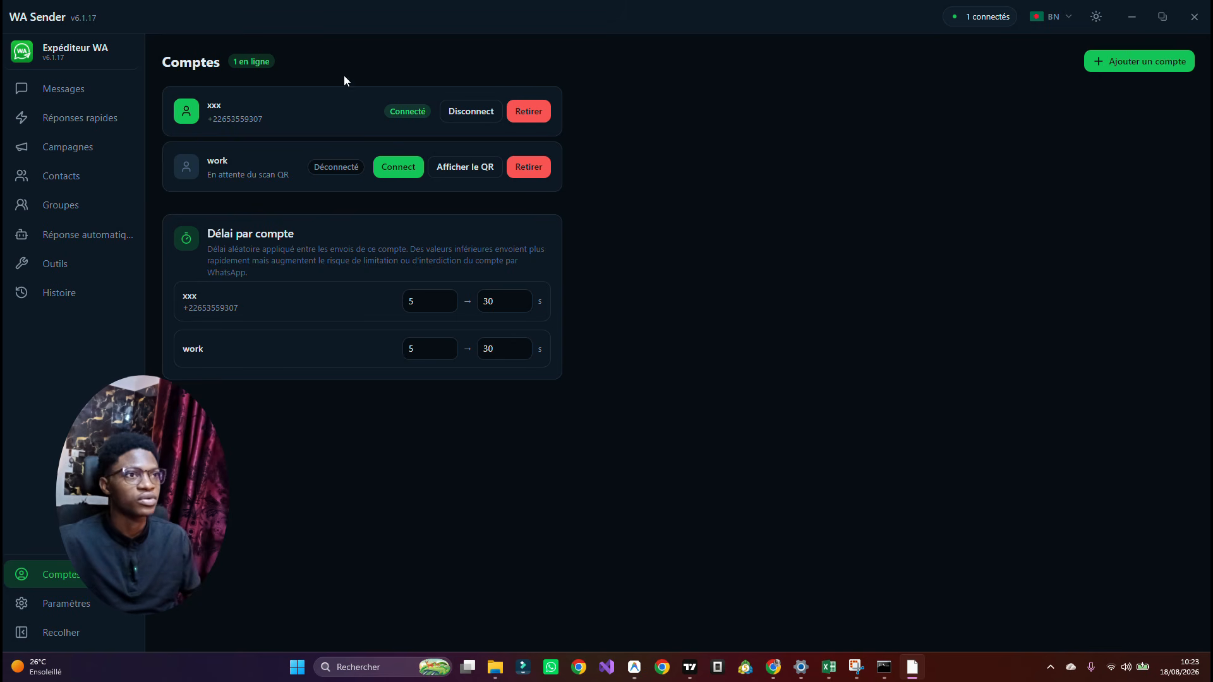
- Delete the disconnected work account from the Comptes page
click(529, 167)
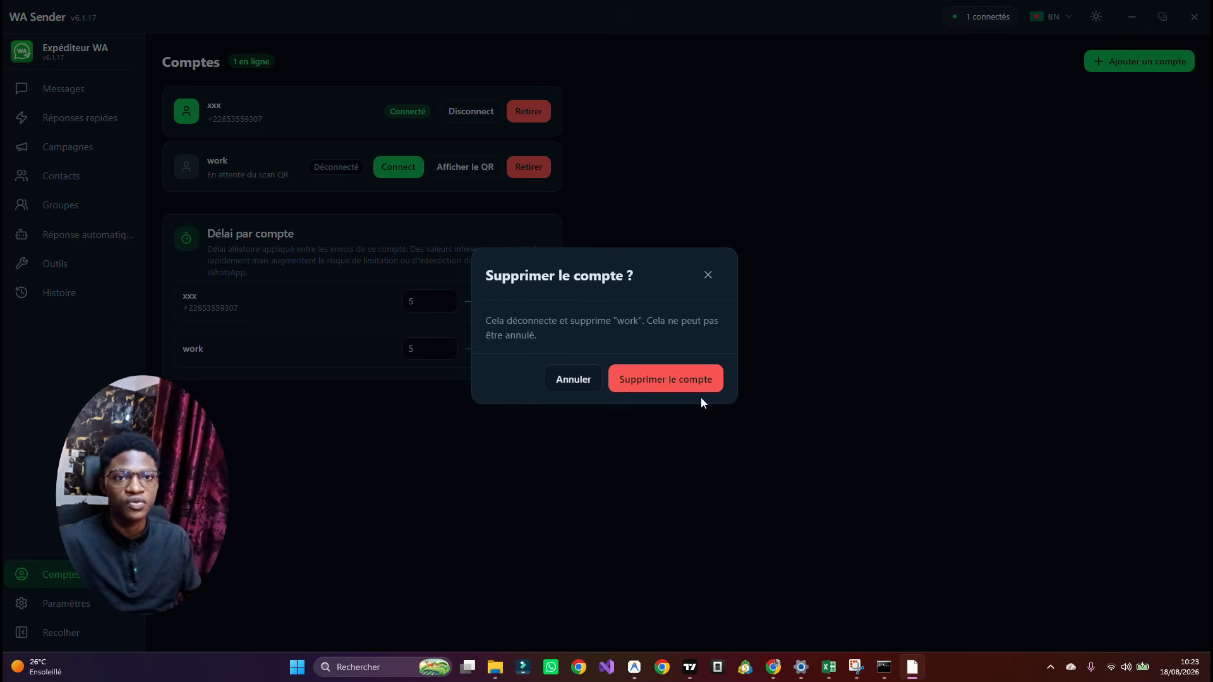
click(685, 386)
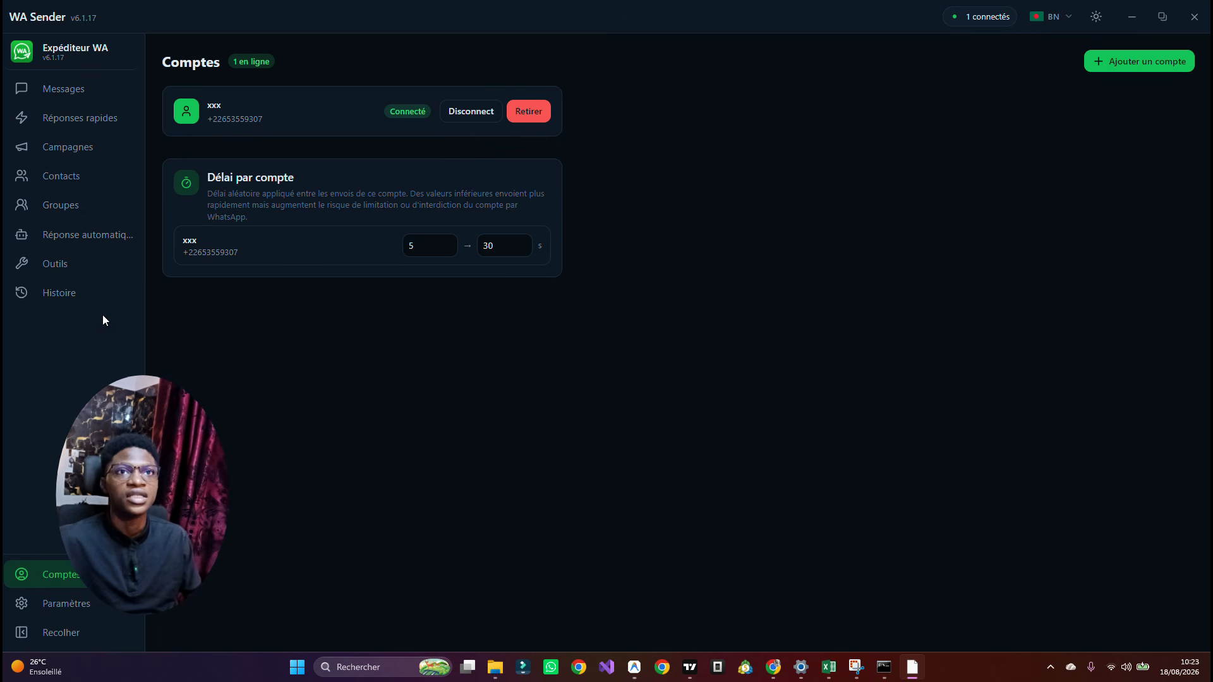
- Open the Messages inbox and browse the connected account's conversations
click(60, 91)
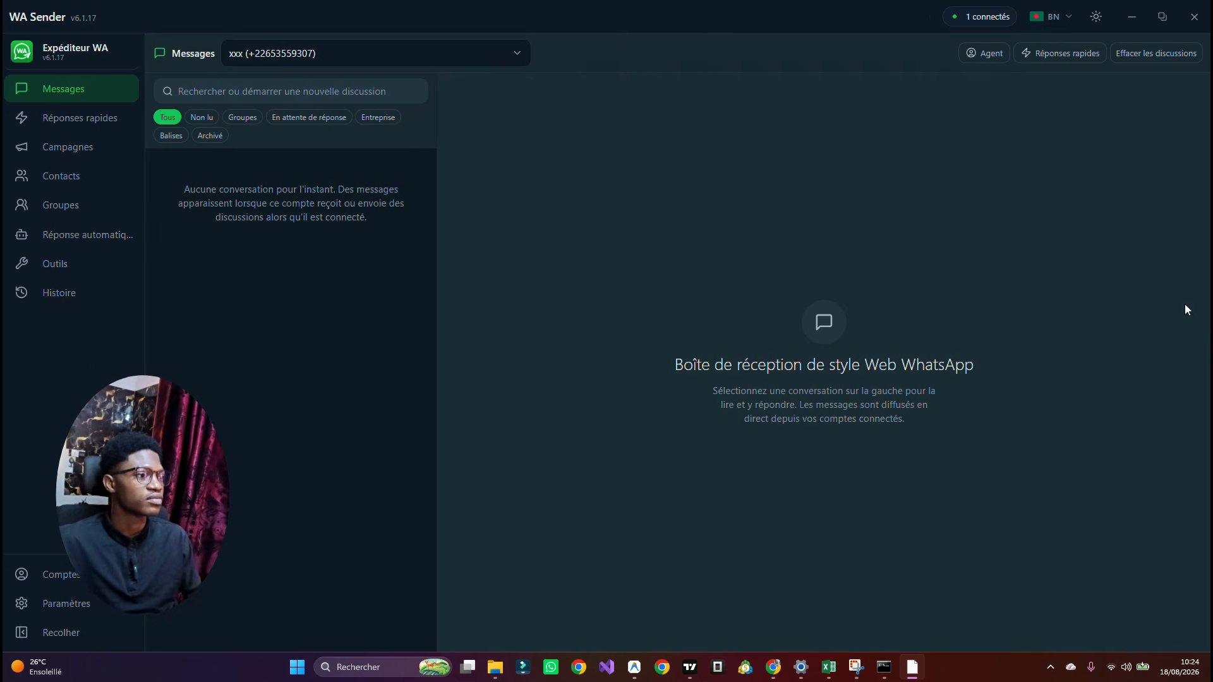
scroll(374, 245, down, 12)
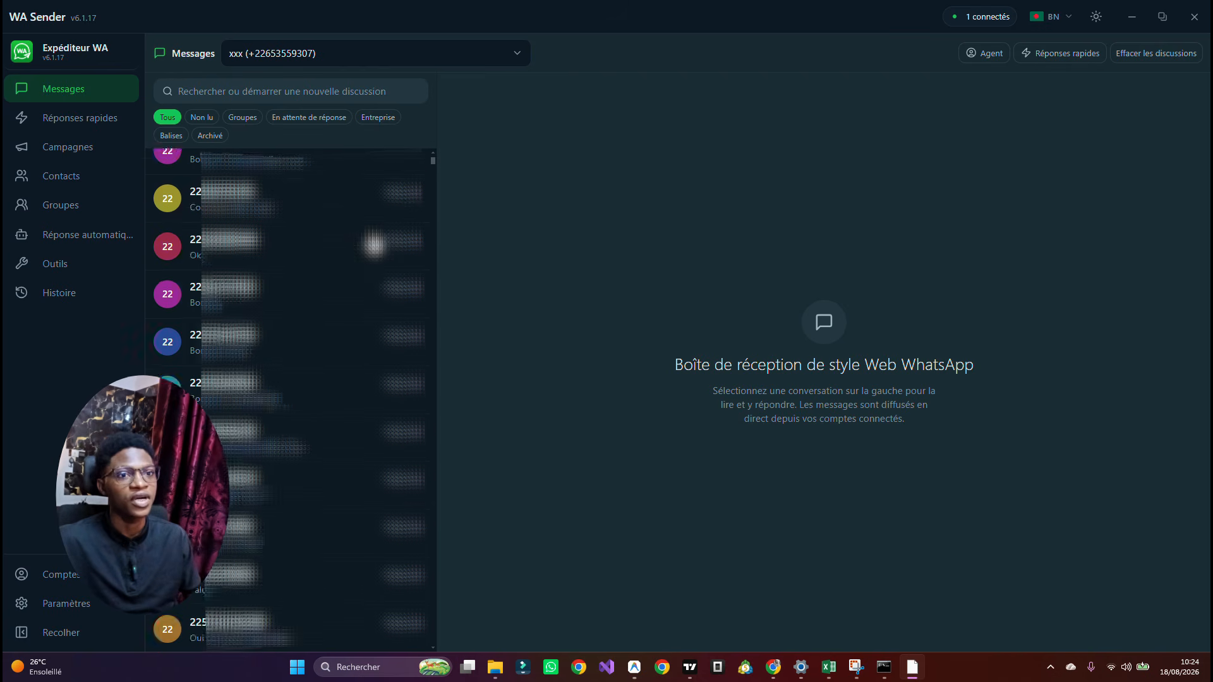
scroll(374, 245, down, 10)
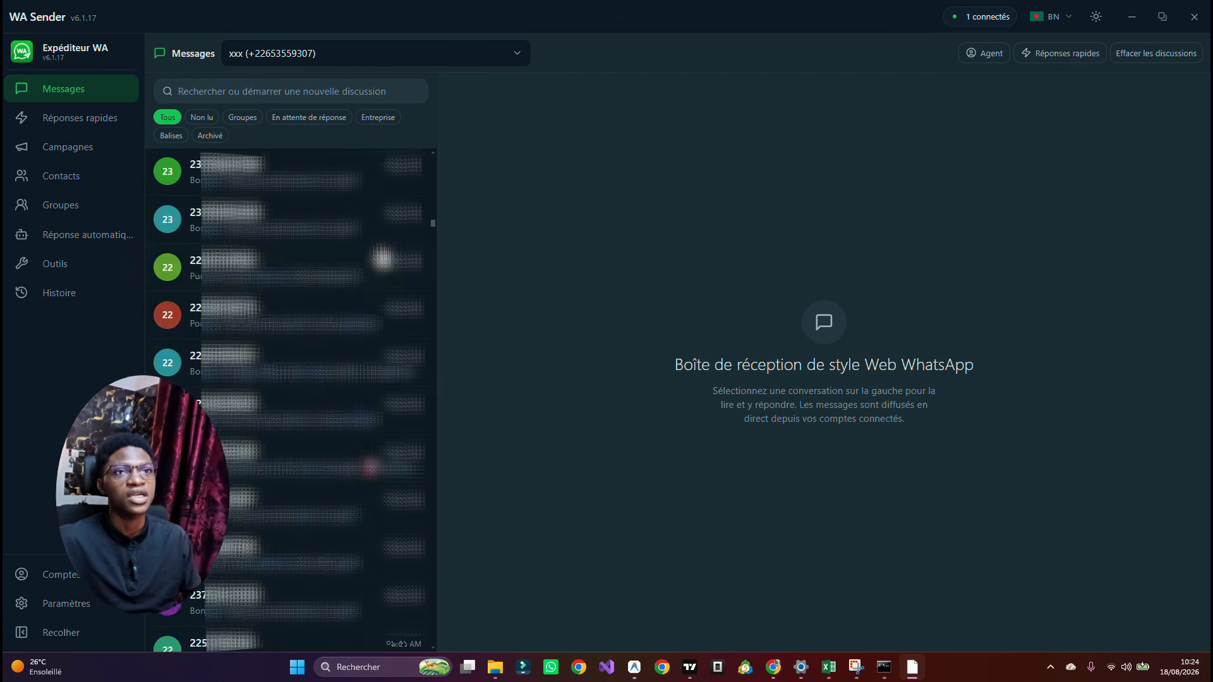
- View the conversations filtered by Non lu, Groupes, Entreprise and En attente de réponse, and restore the Tous filter
click(199, 118)
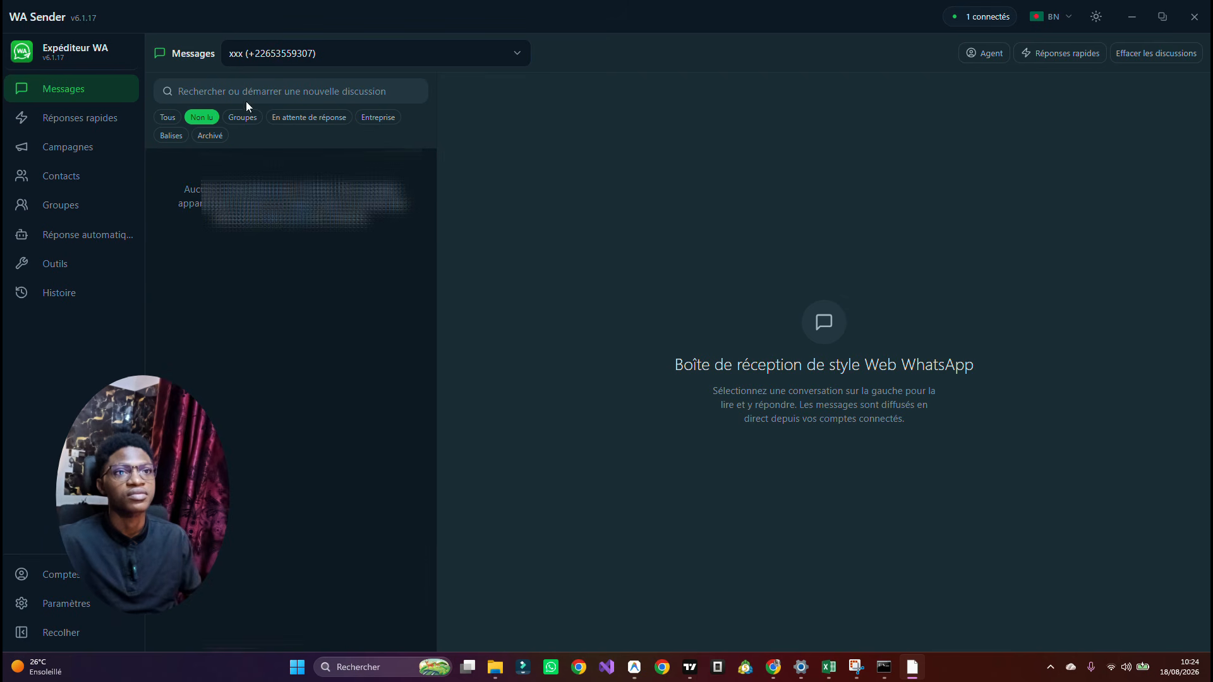
click(253, 123)
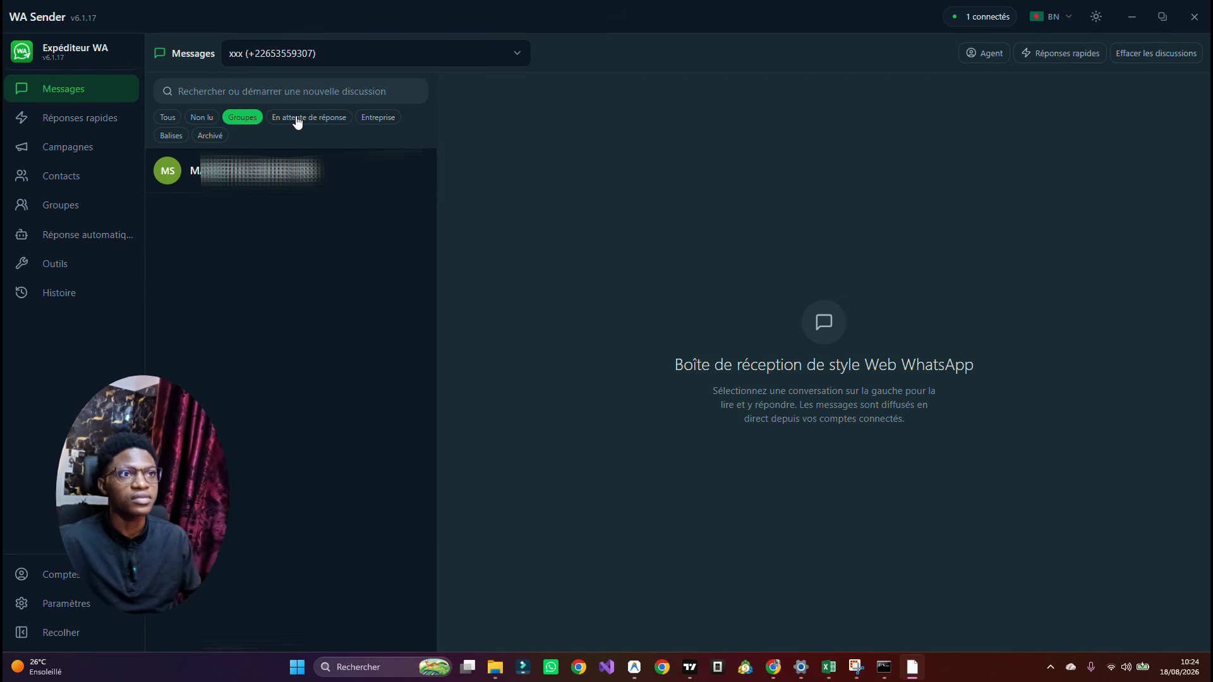
click(343, 120)
click(372, 122)
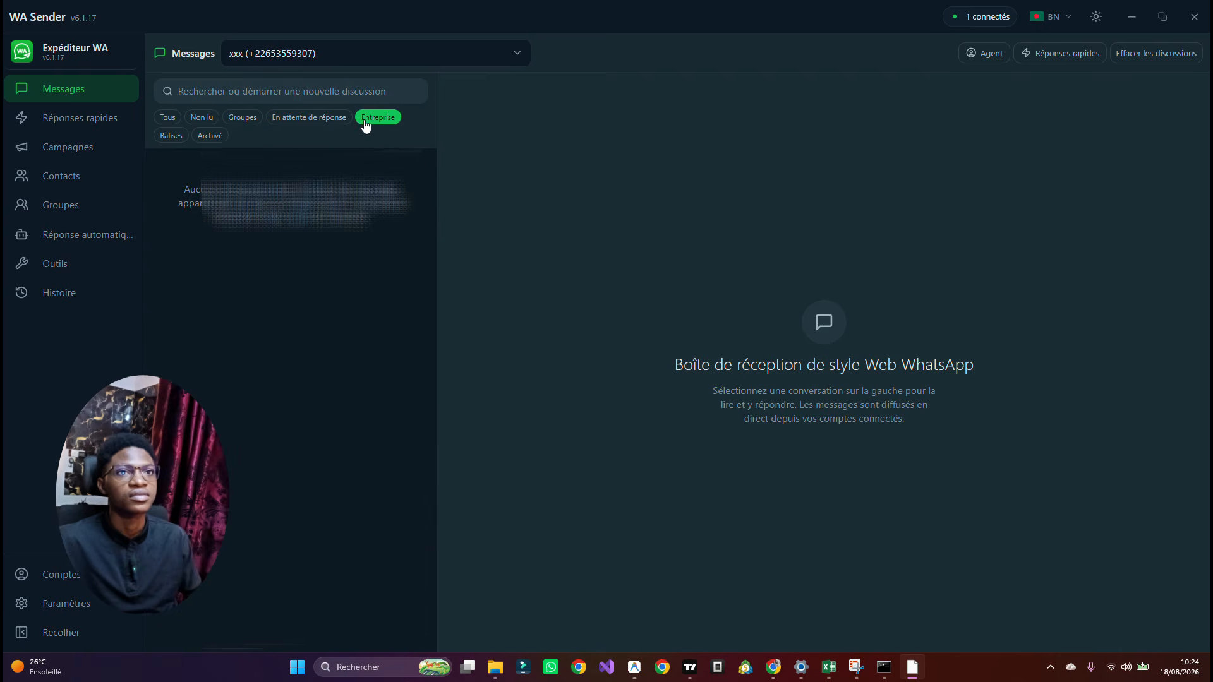
click(307, 122)
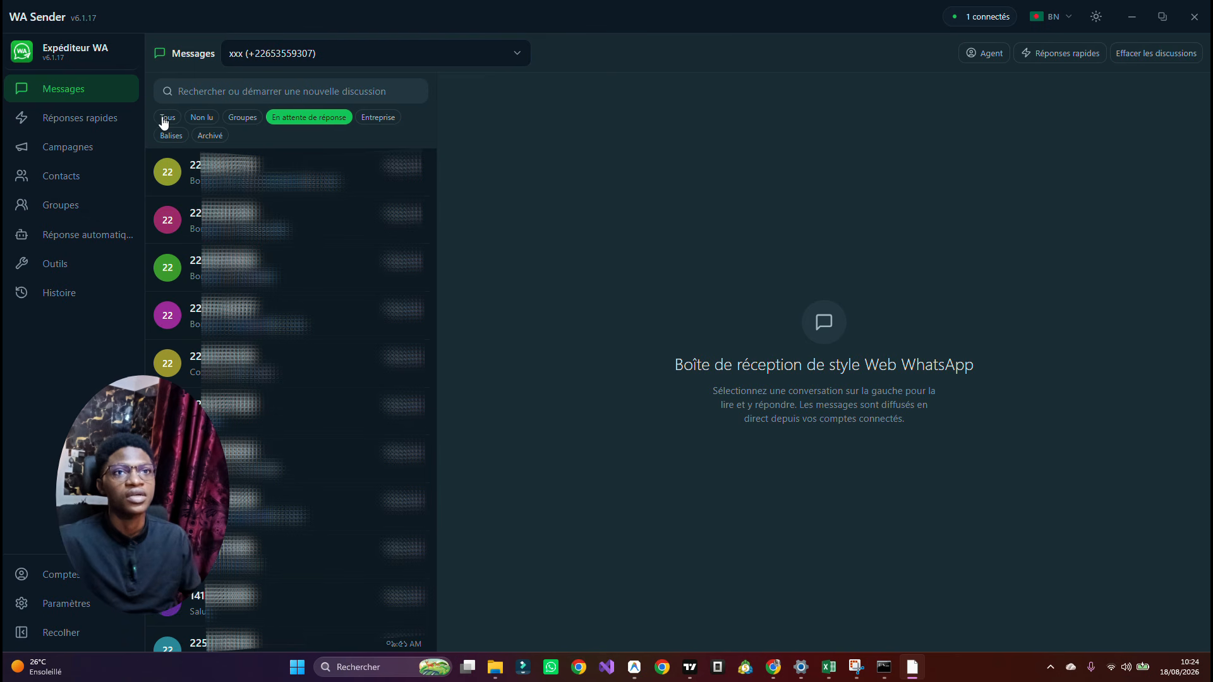
click(165, 119)
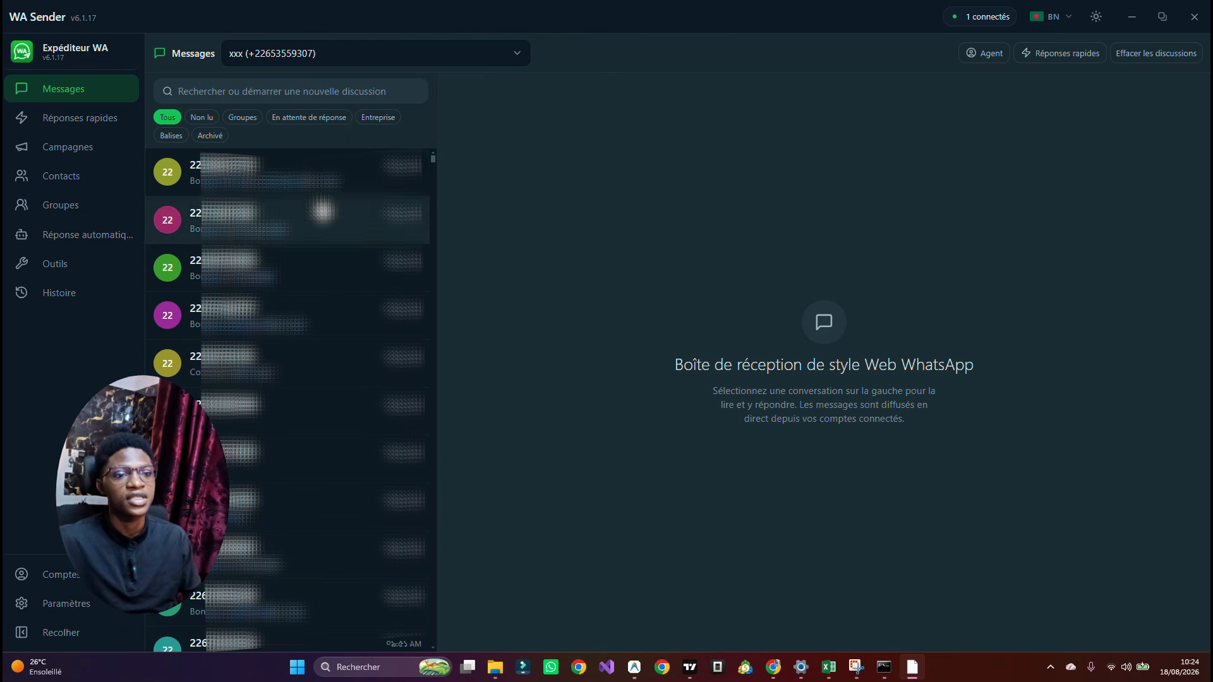
- Browse further down the full conversation list and check the account selector of the Messages page
scroll(323, 211, down, 10)
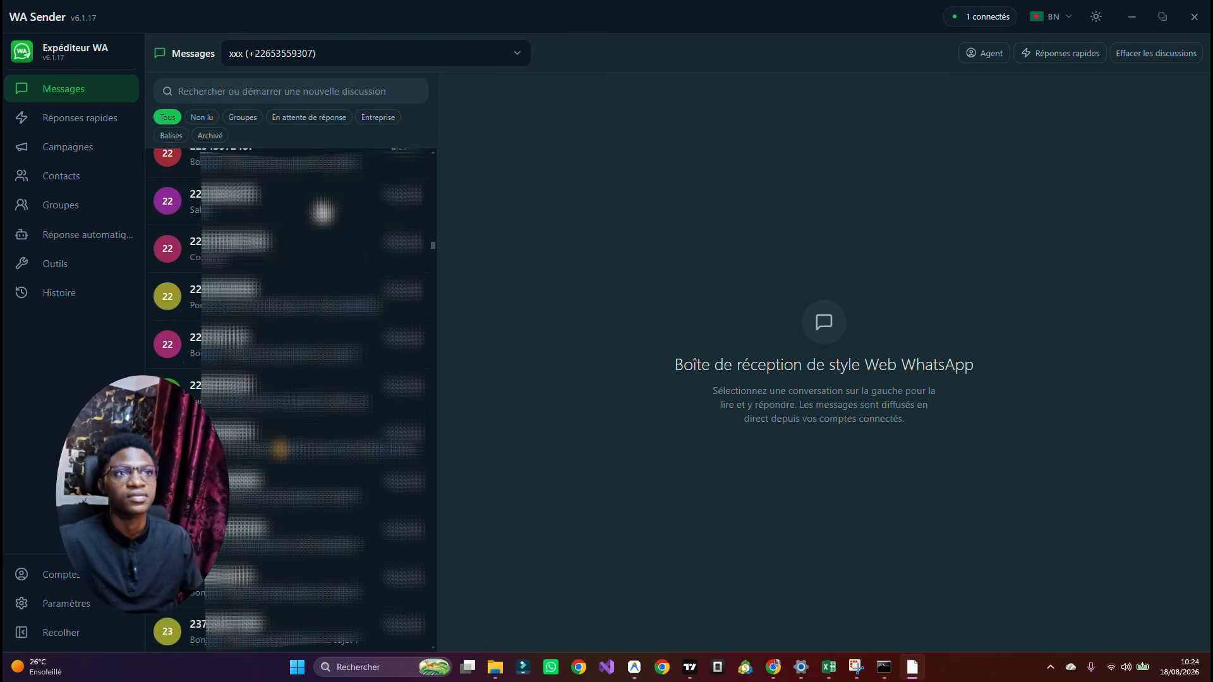
scroll(322, 211, down, 5)
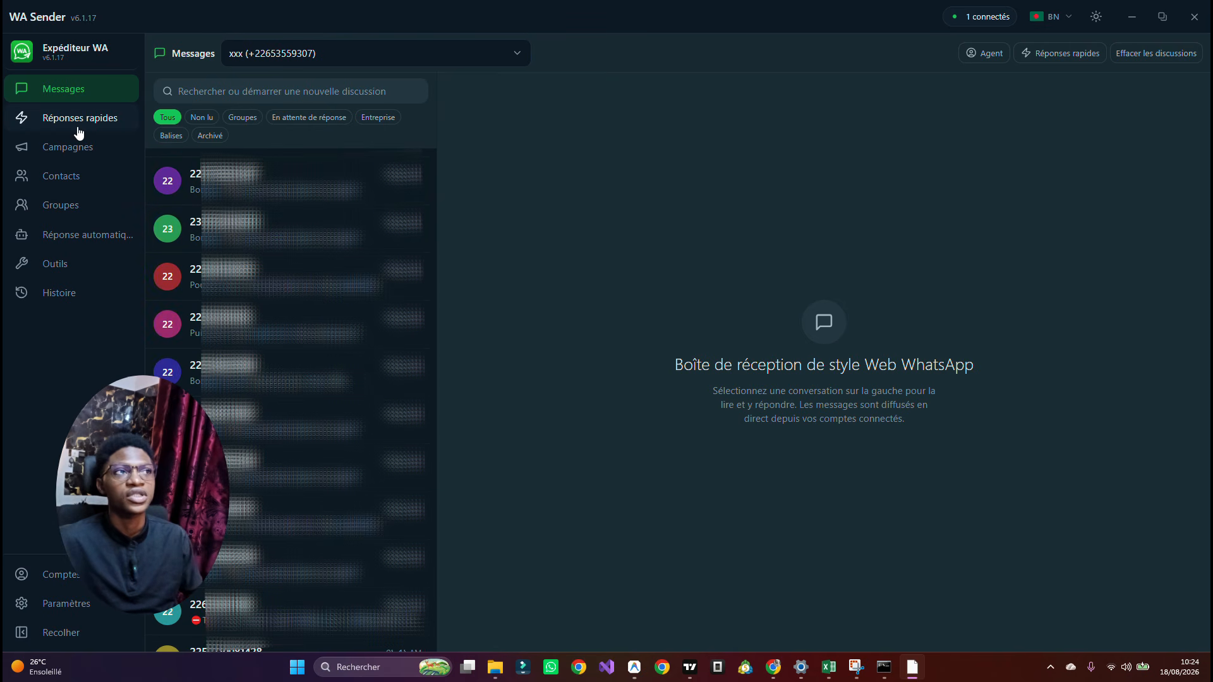
click(343, 55)
click(343, 55)
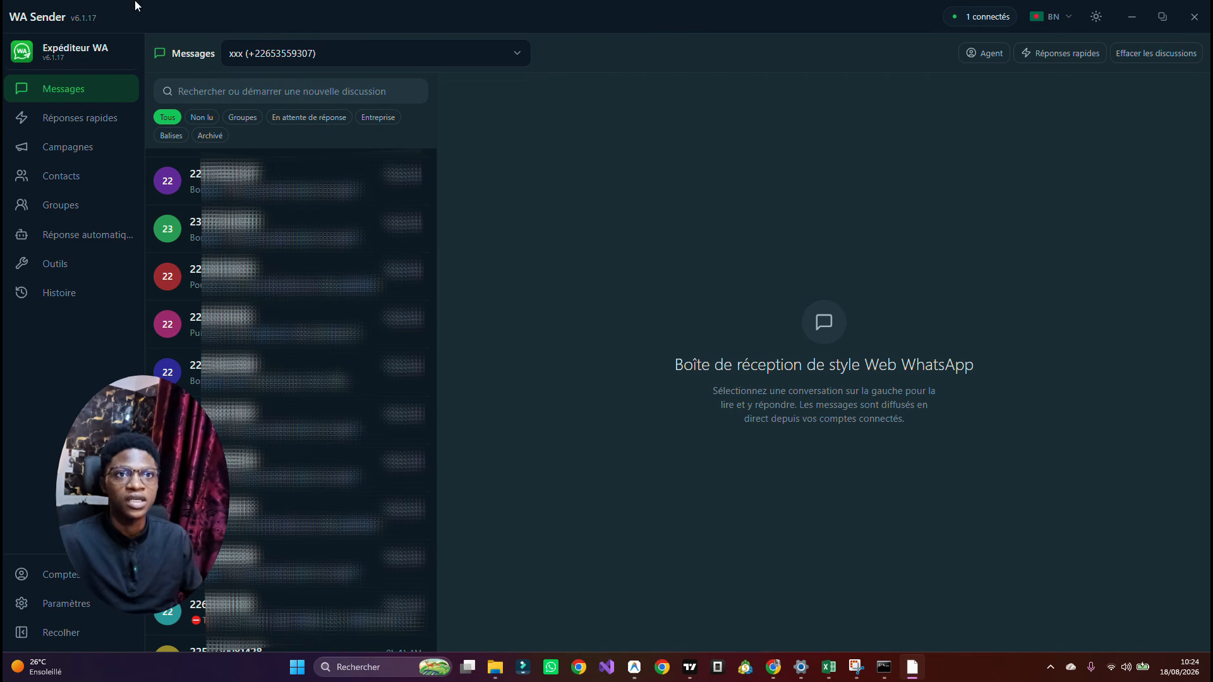
- Start a new quick reply on the Réponses rapides page with the title LOCALISATION
click(78, 119)
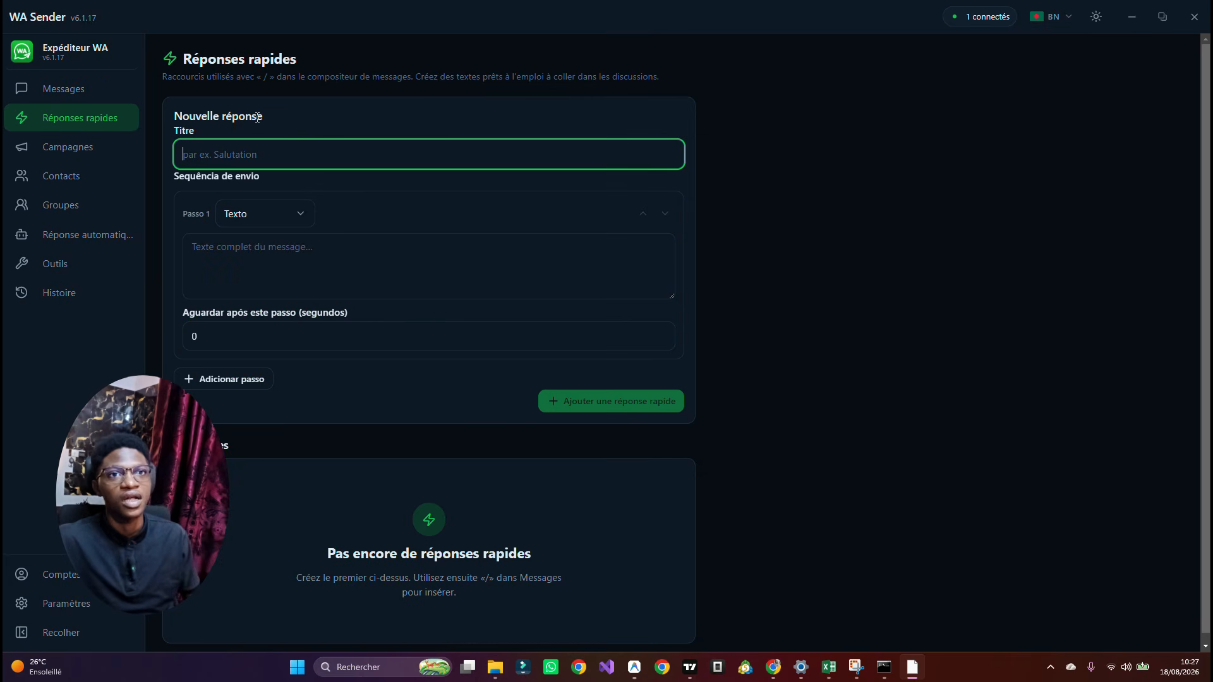
text(l)
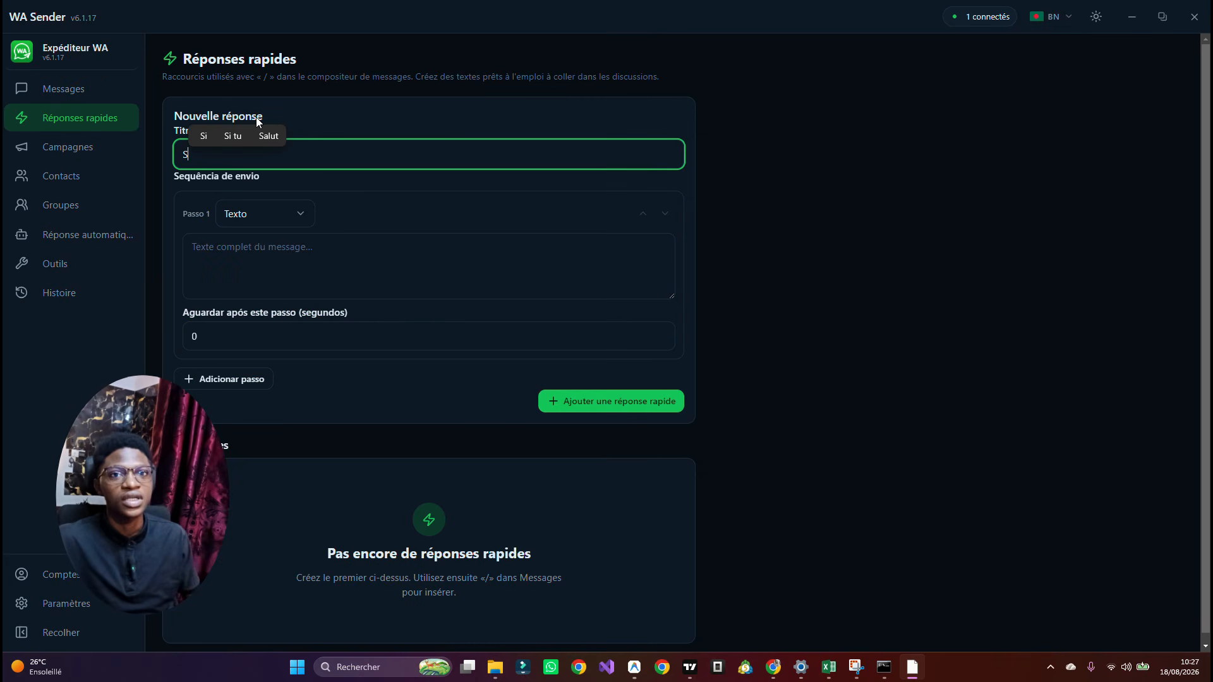
key(BackSpace)
text(LOCAL)
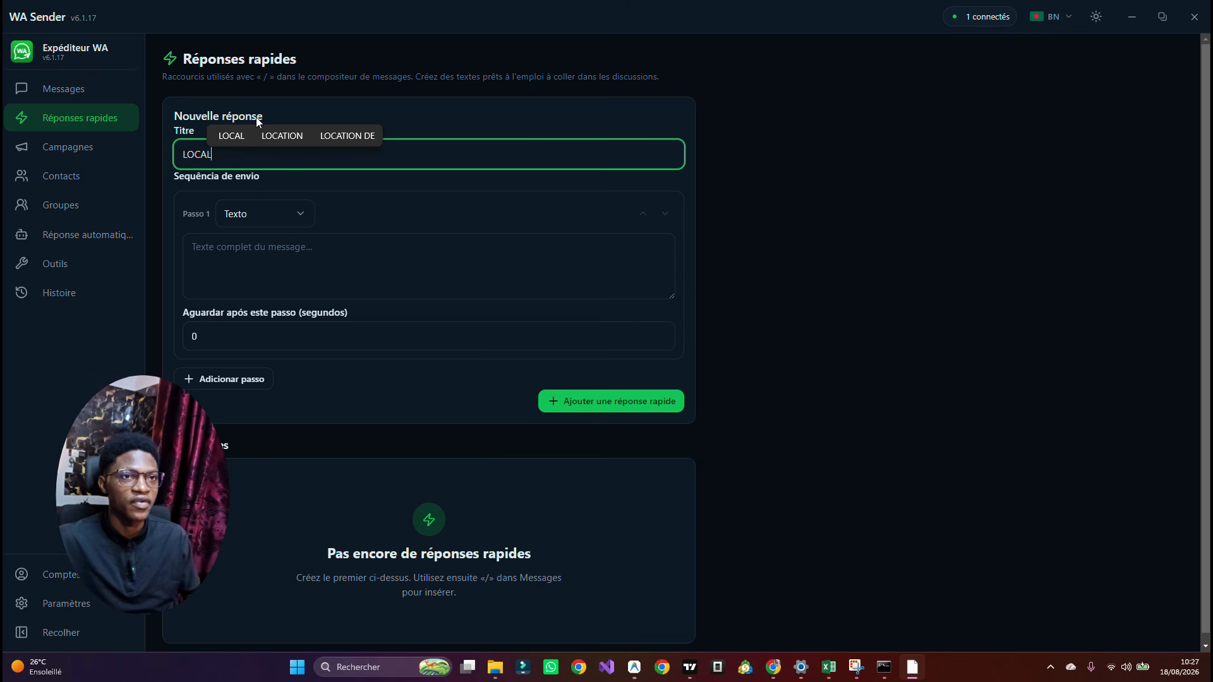
text(ISATIO?)
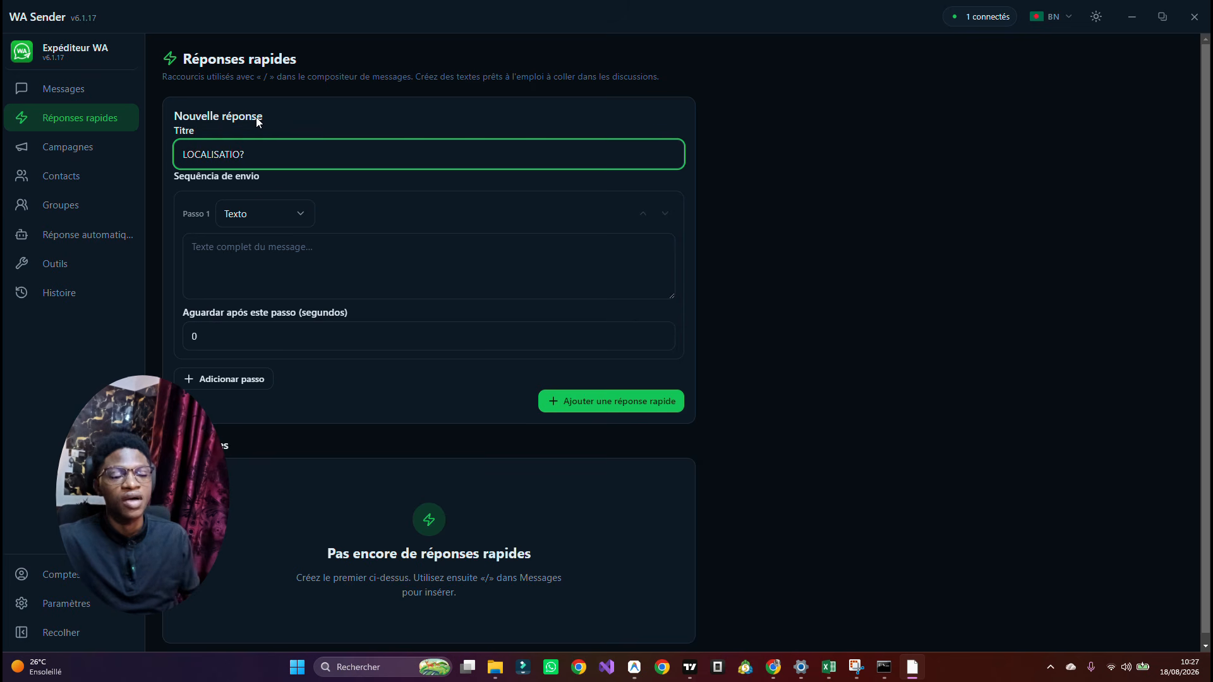
key(BackSpace)
text(N)
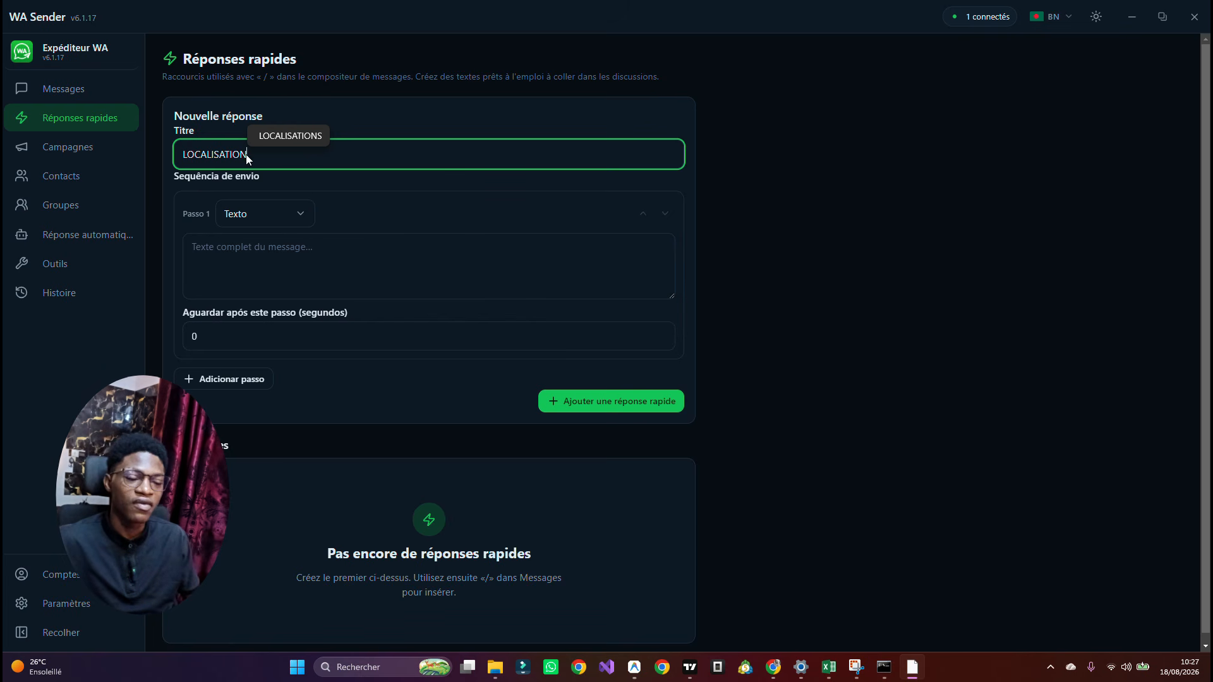
- Check the content types for step 1 of the quick reply, keep Texto and enter the message "NOUS SOMMPES SITUE"
click(298, 224)
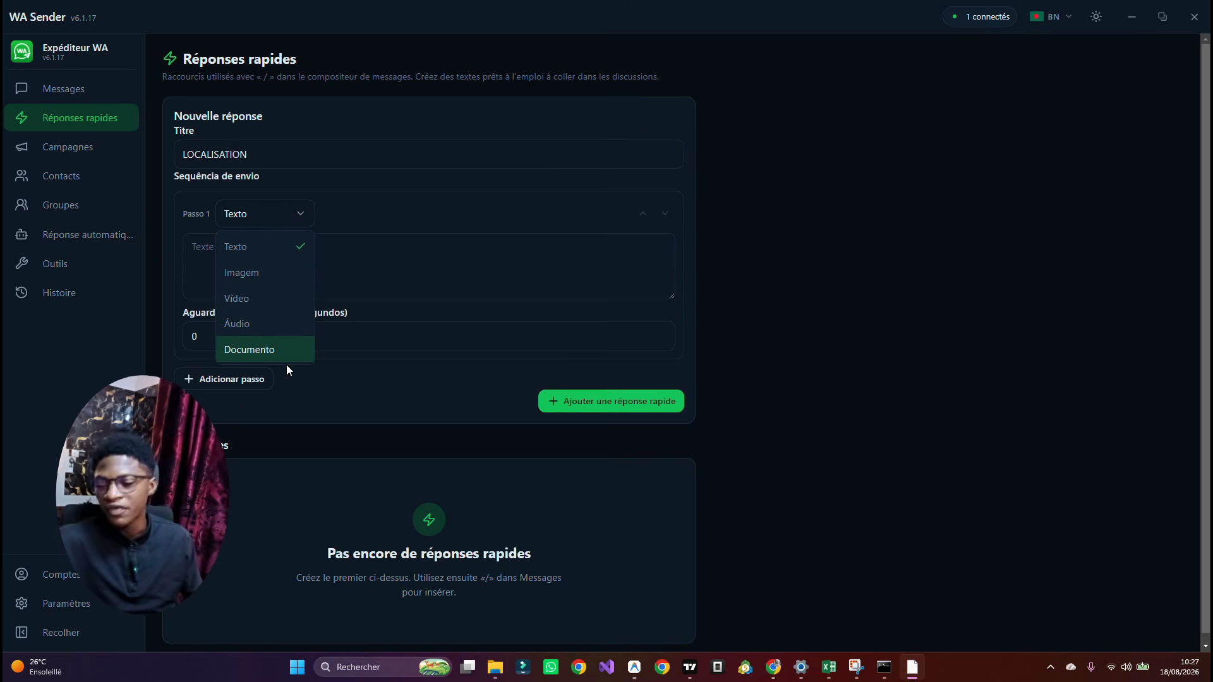
click(244, 278)
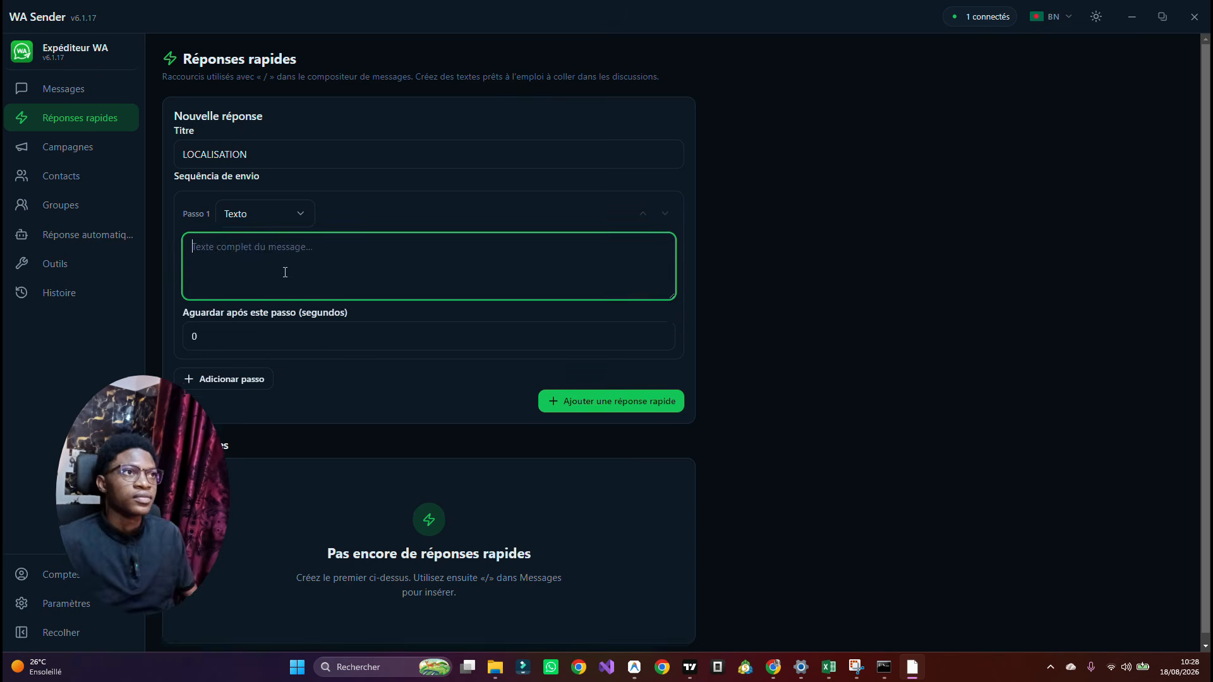
text(N)
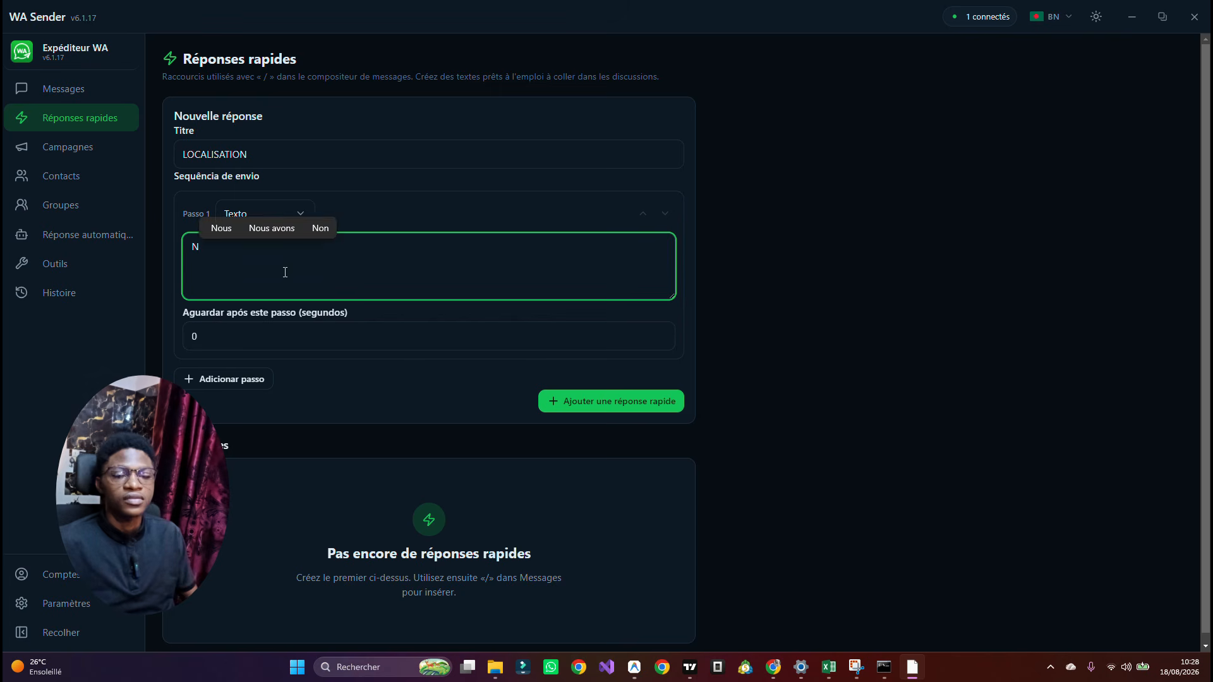
text(OUS SOMMPES )
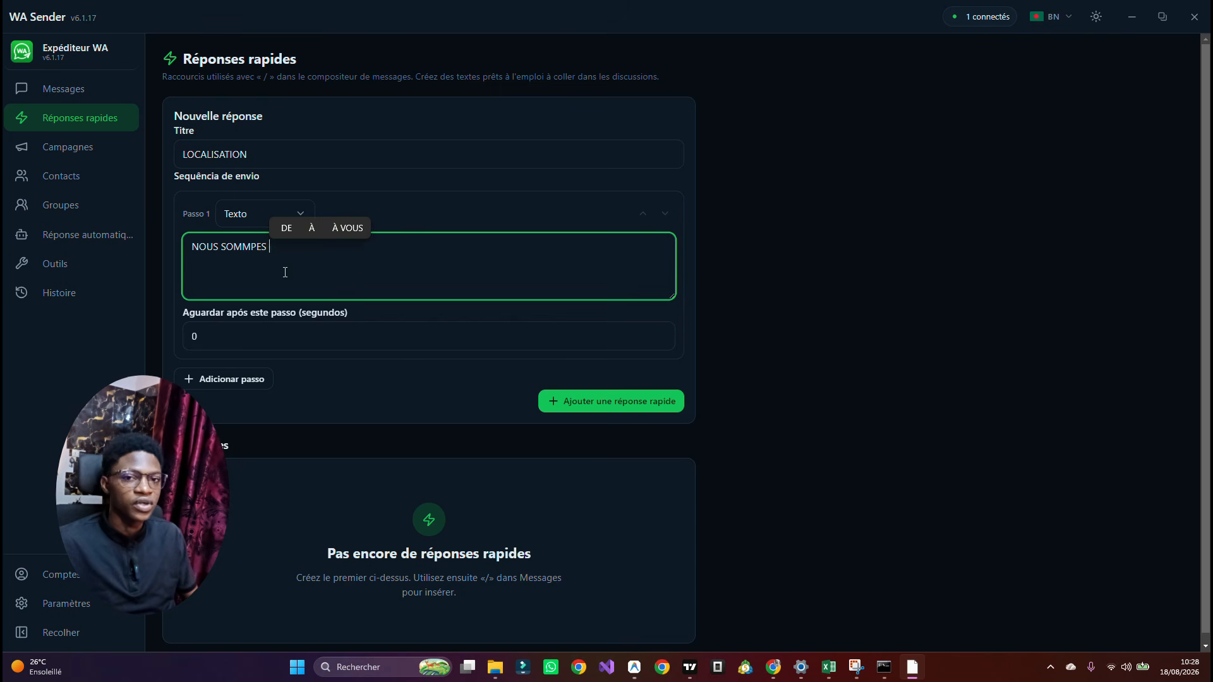
text(SITUE)
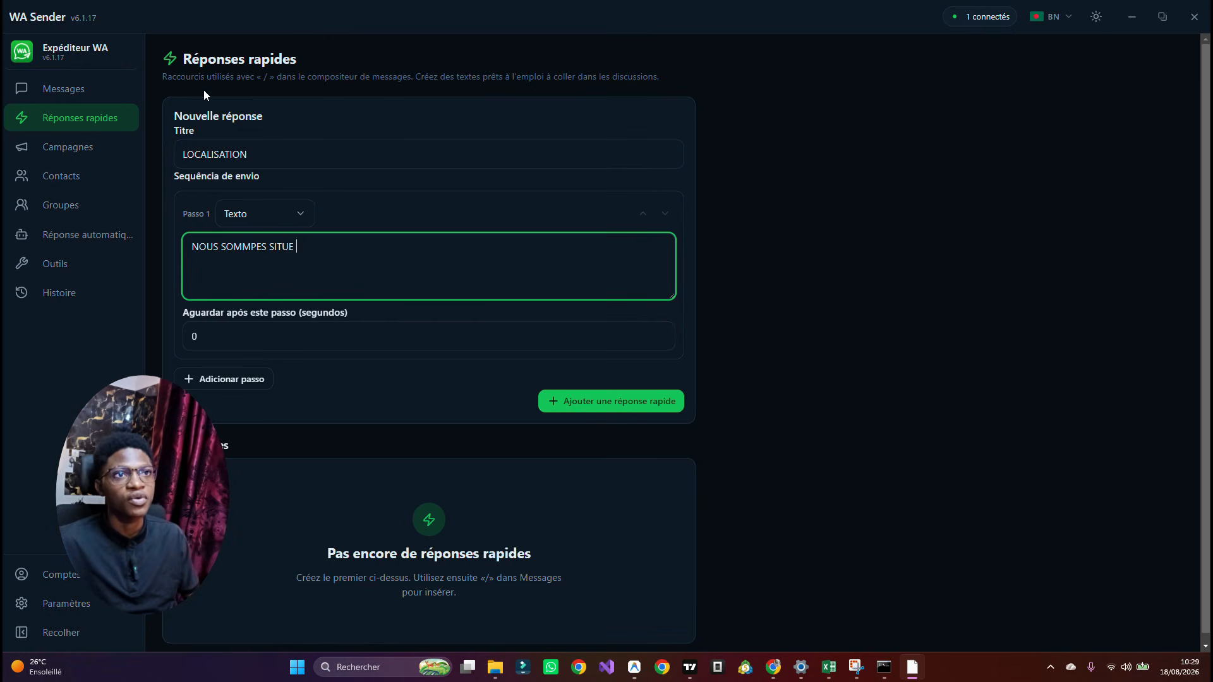
- Highlight the "/" shortcut mentioned in the description of the Réponses rapides page
double_click(266, 76)
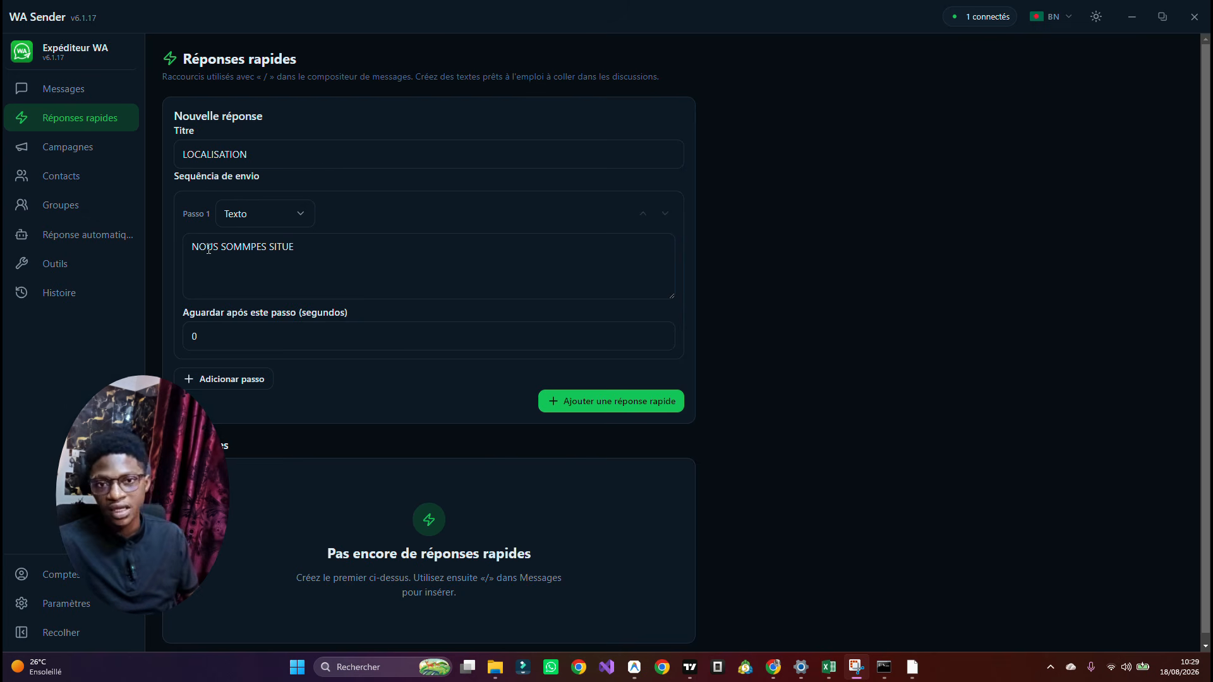
click(308, 247)
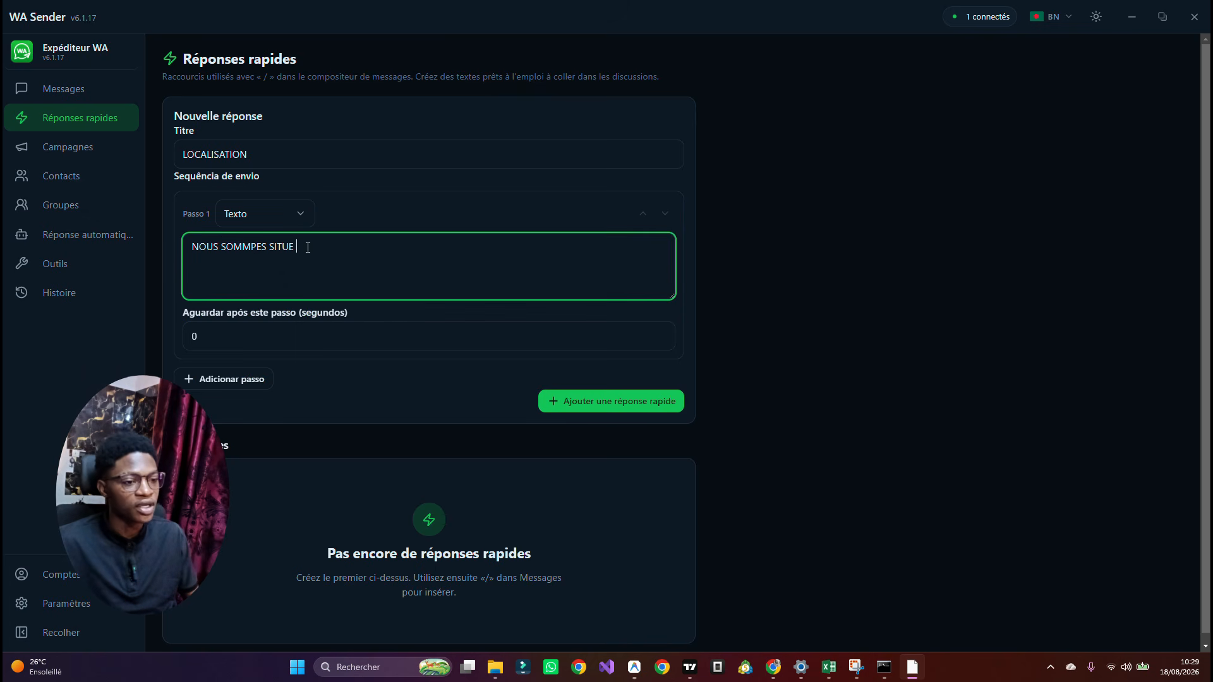
double_click(266, 76)
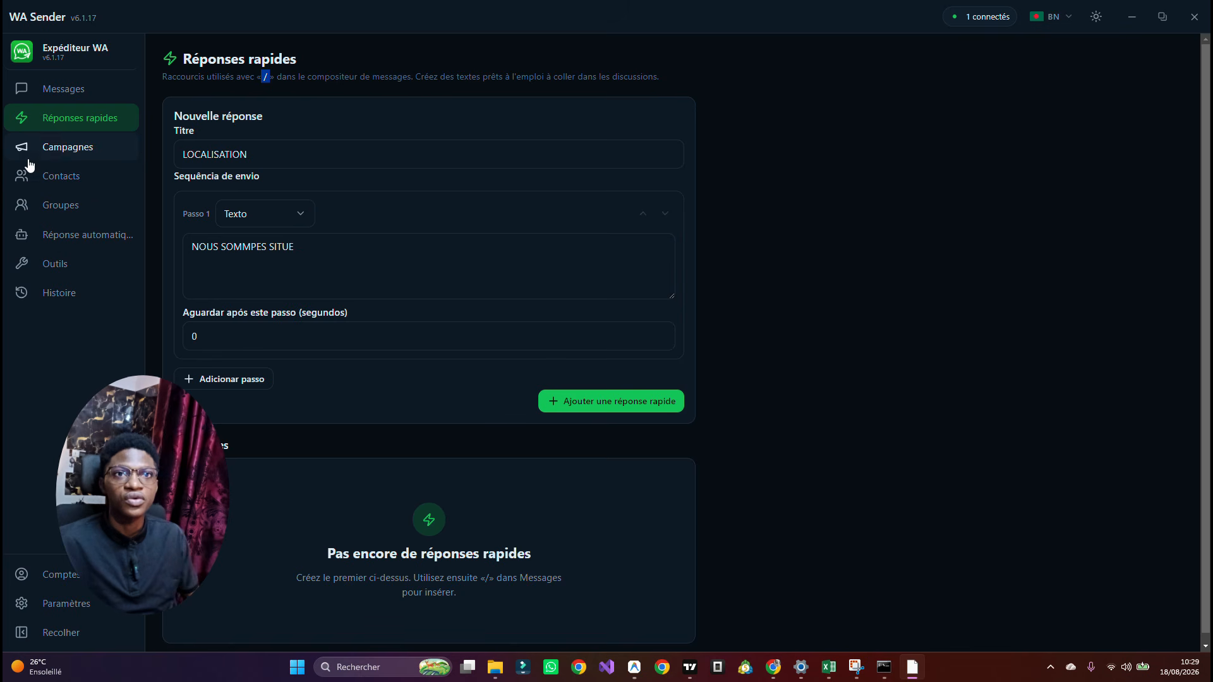
- Open the Campagnes page
click(61, 153)
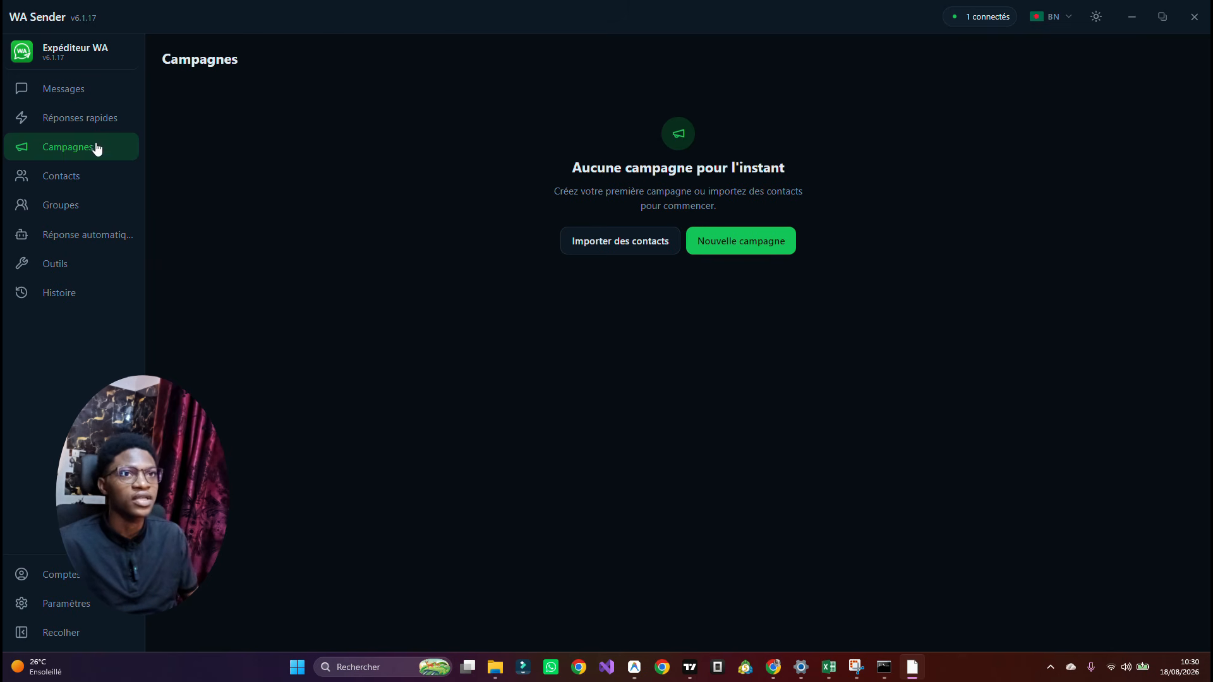
- Start a new campaign and check the recipient sources Coller, Groupes and Contacts before returning to CSV
click(740, 241)
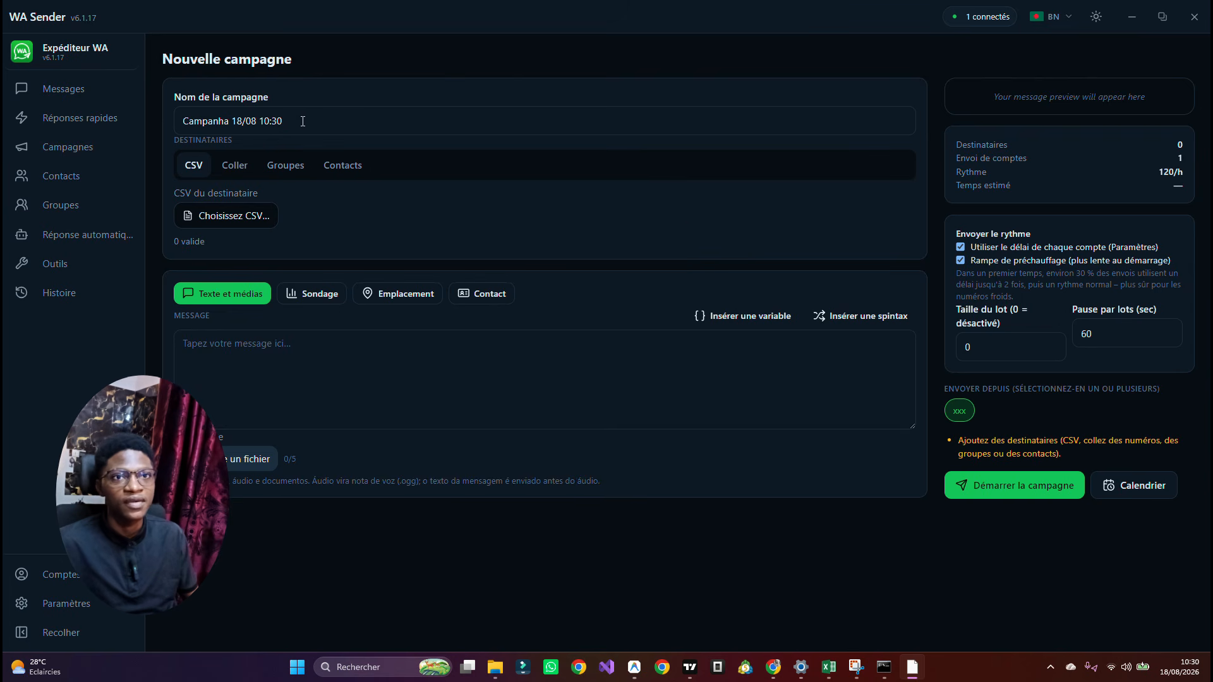
drag(301, 120, 210, 106)
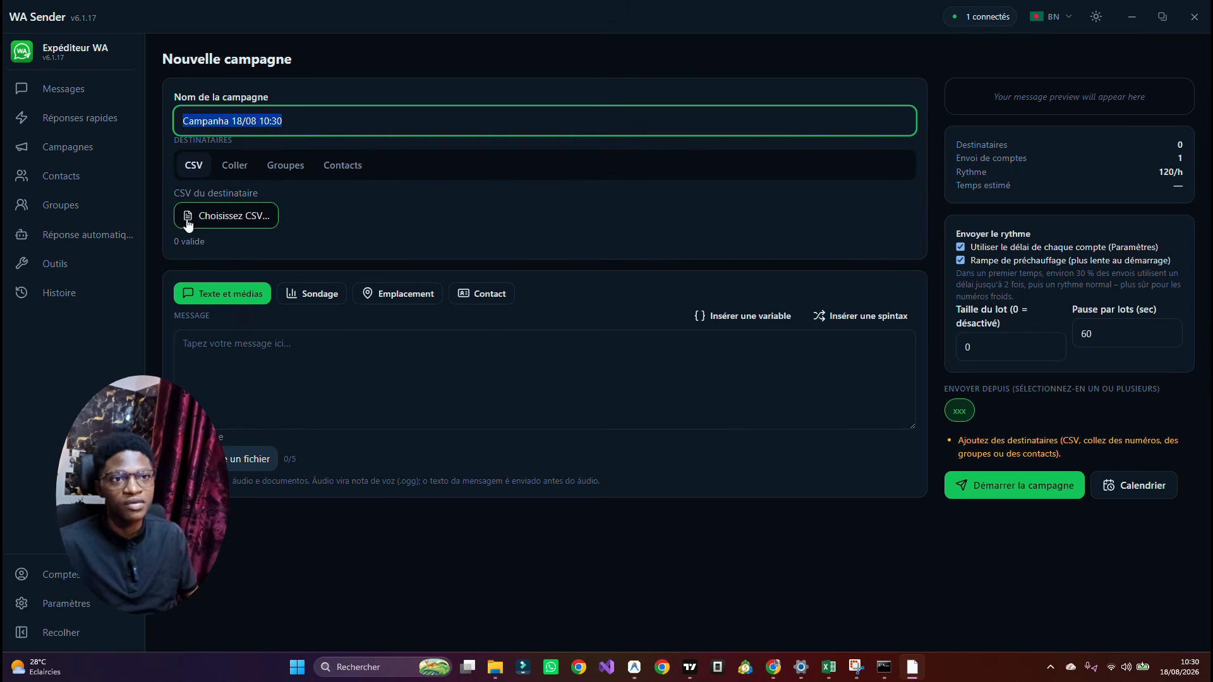
click(252, 171)
click(256, 214)
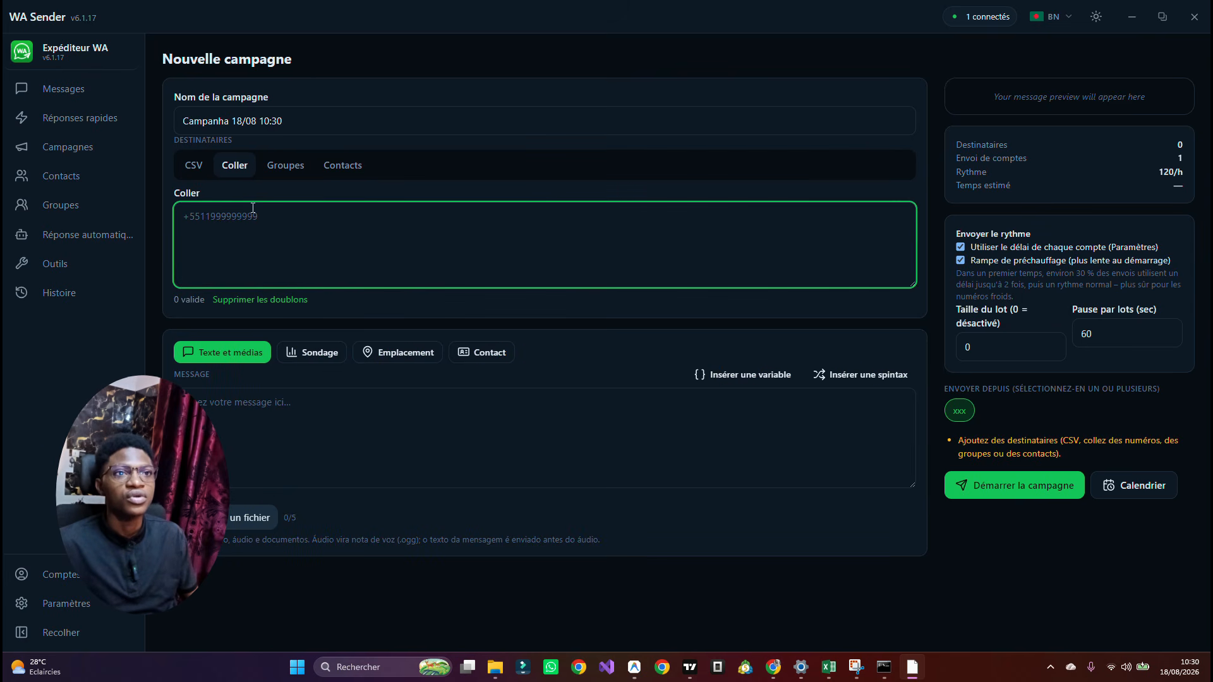
click(285, 167)
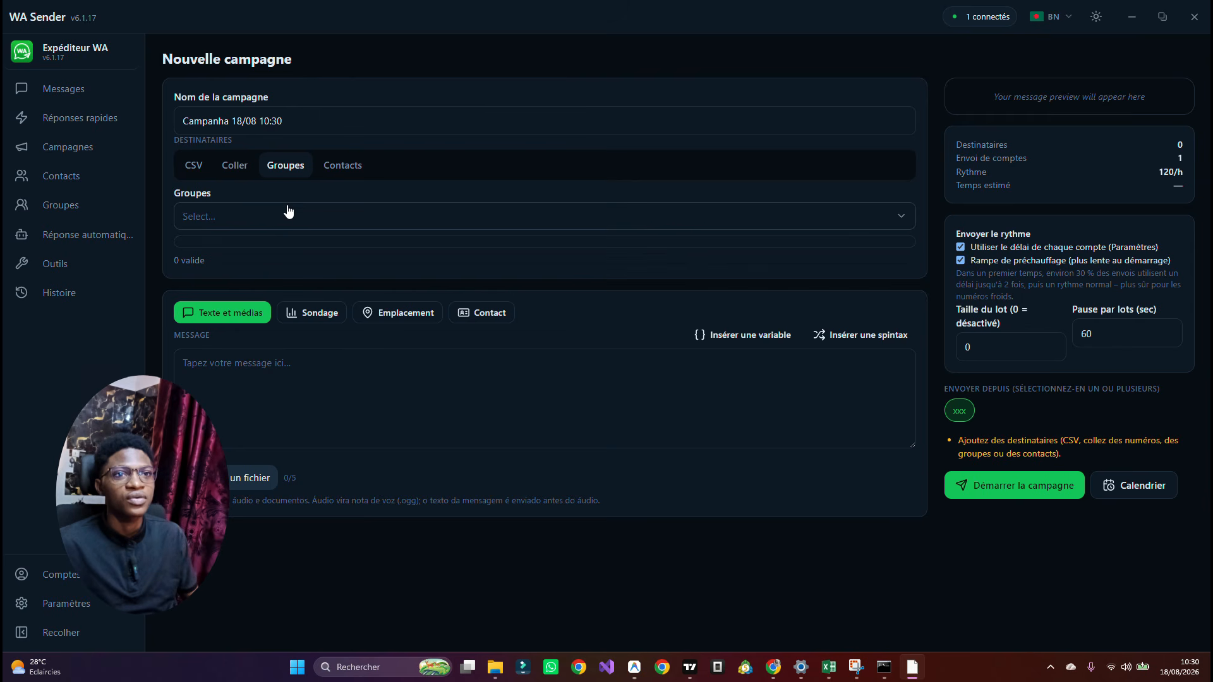
click(330, 163)
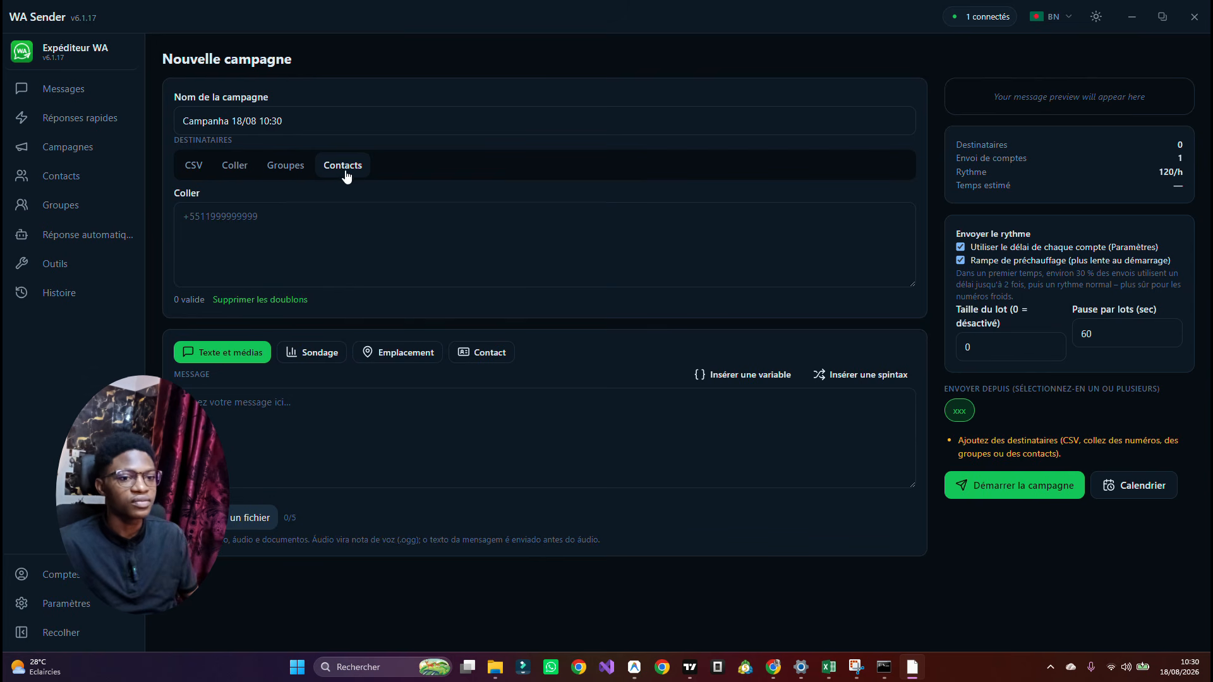
click(194, 165)
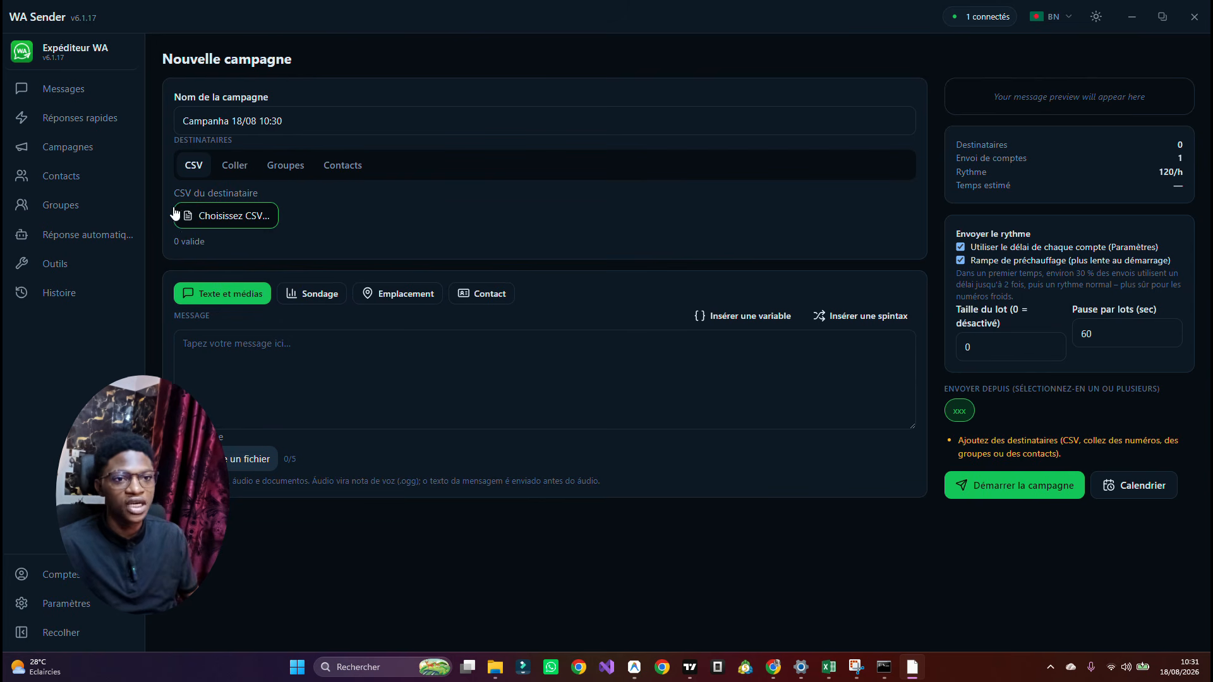
- Begin the campaign message with "B" and insert the name variable after it
click(230, 349)
text(T)
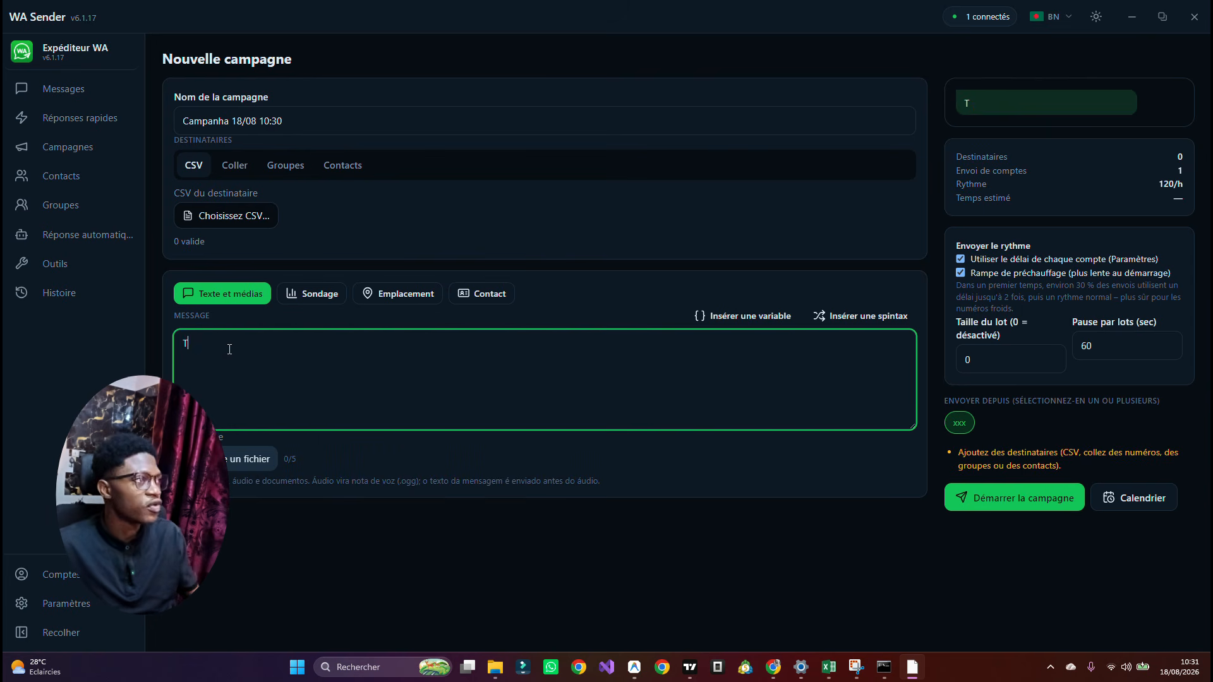
text(A)
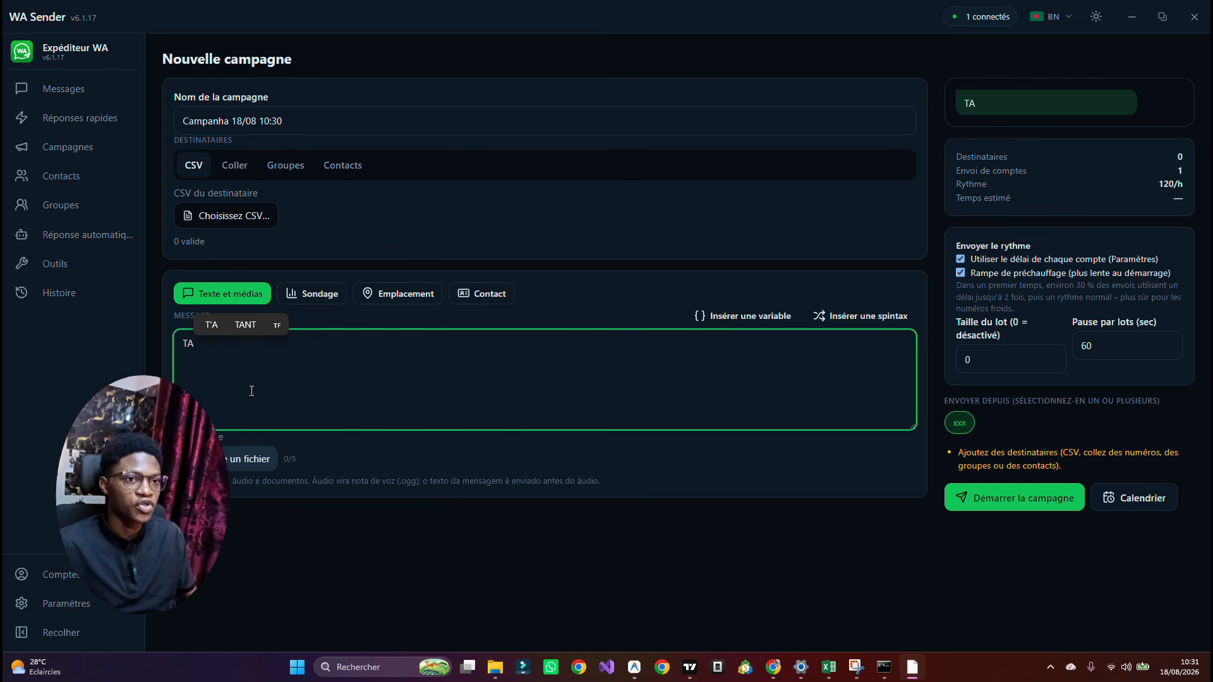
key(BackSpace)
key(BackSpace)
text(B)
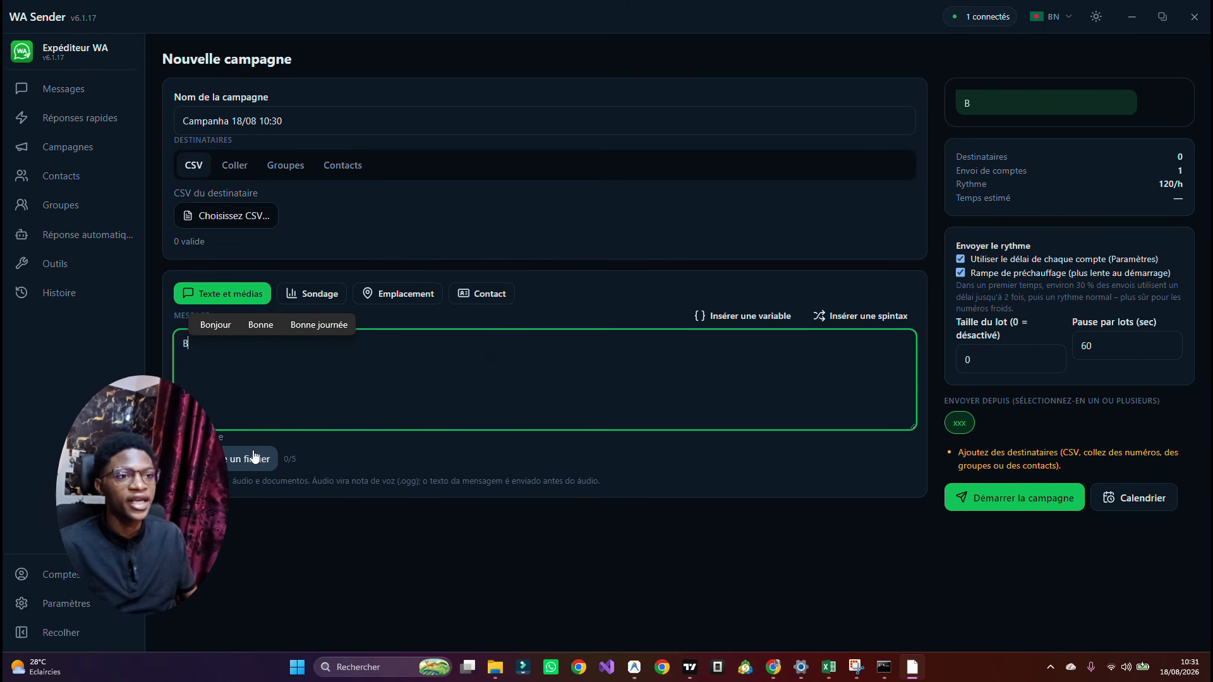
click(745, 316)
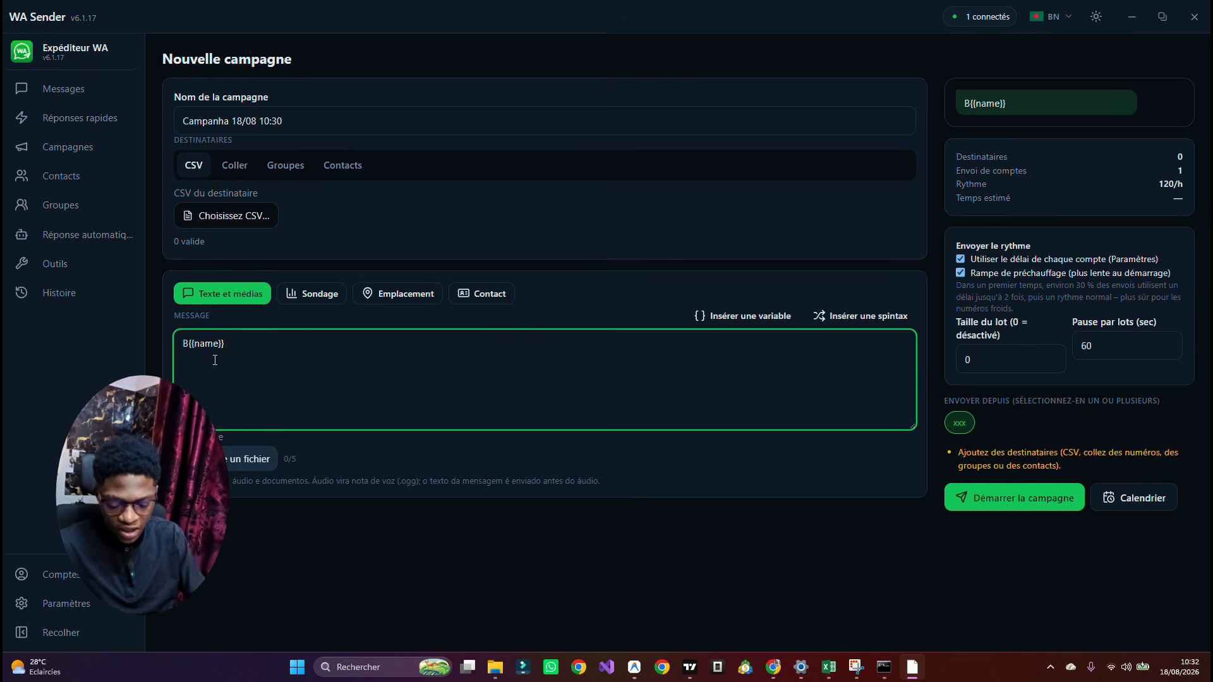
- Replace the campaign message with "BONJOUR" followed by the name variable
drag(234, 347, 179, 345)
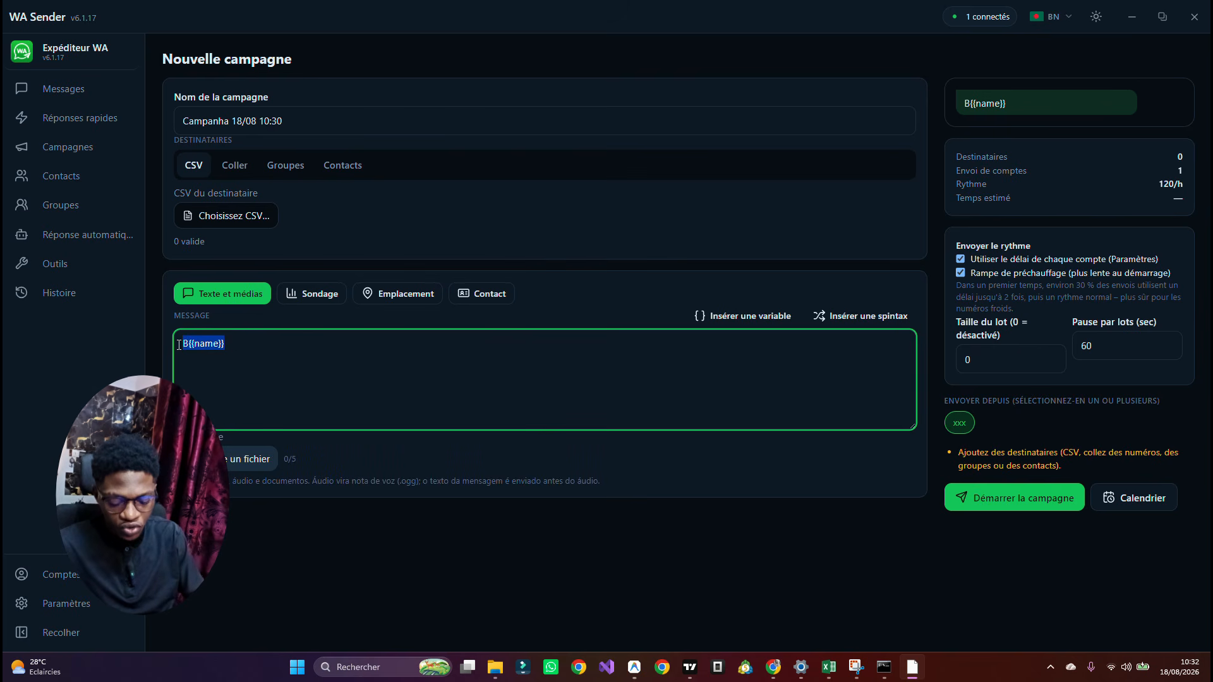
text(BIN)
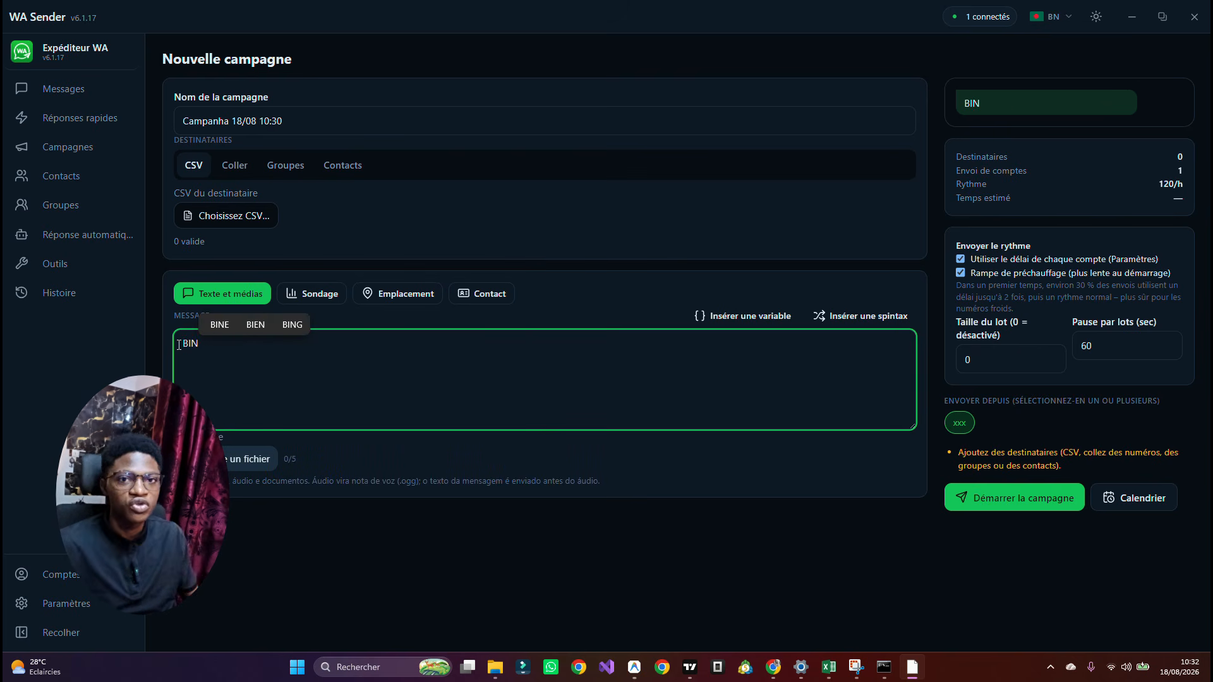
text(JOIYUR)
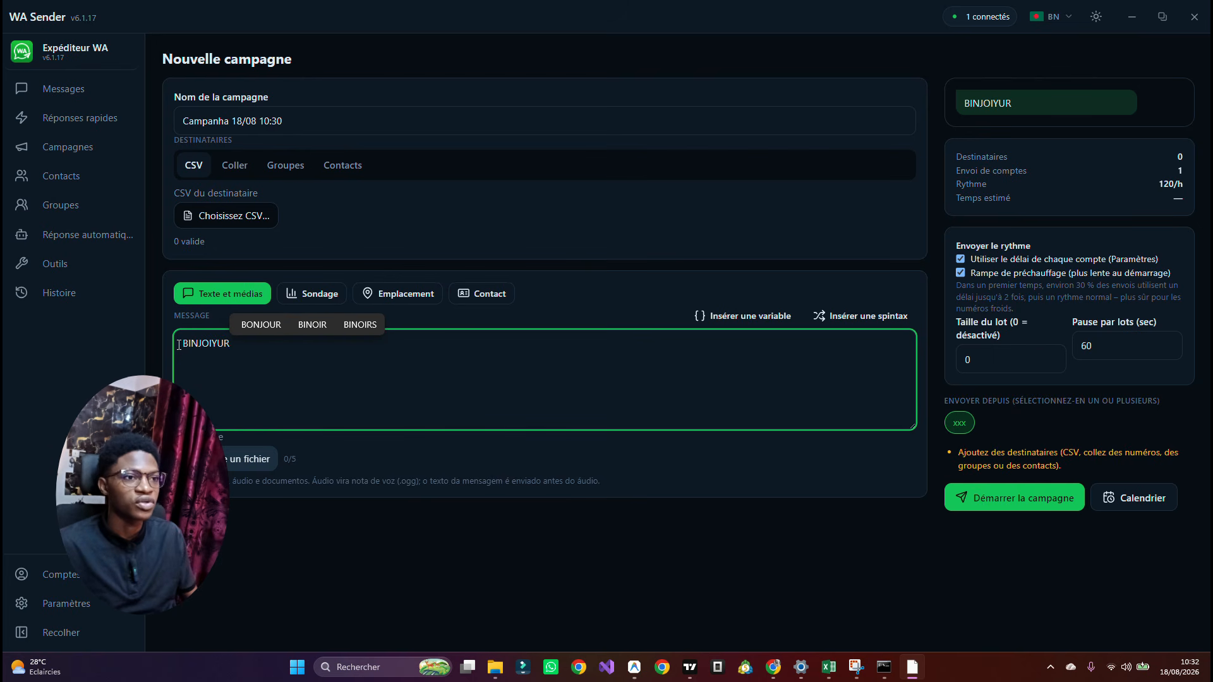
click(244, 326)
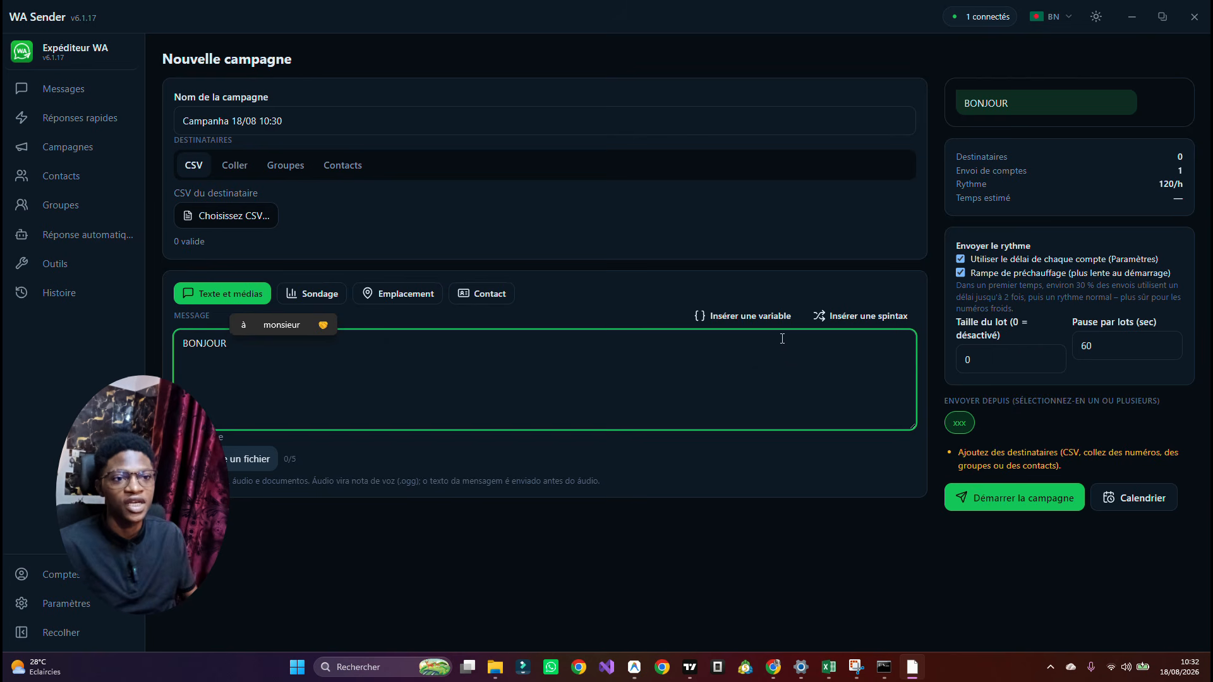
click(773, 317)
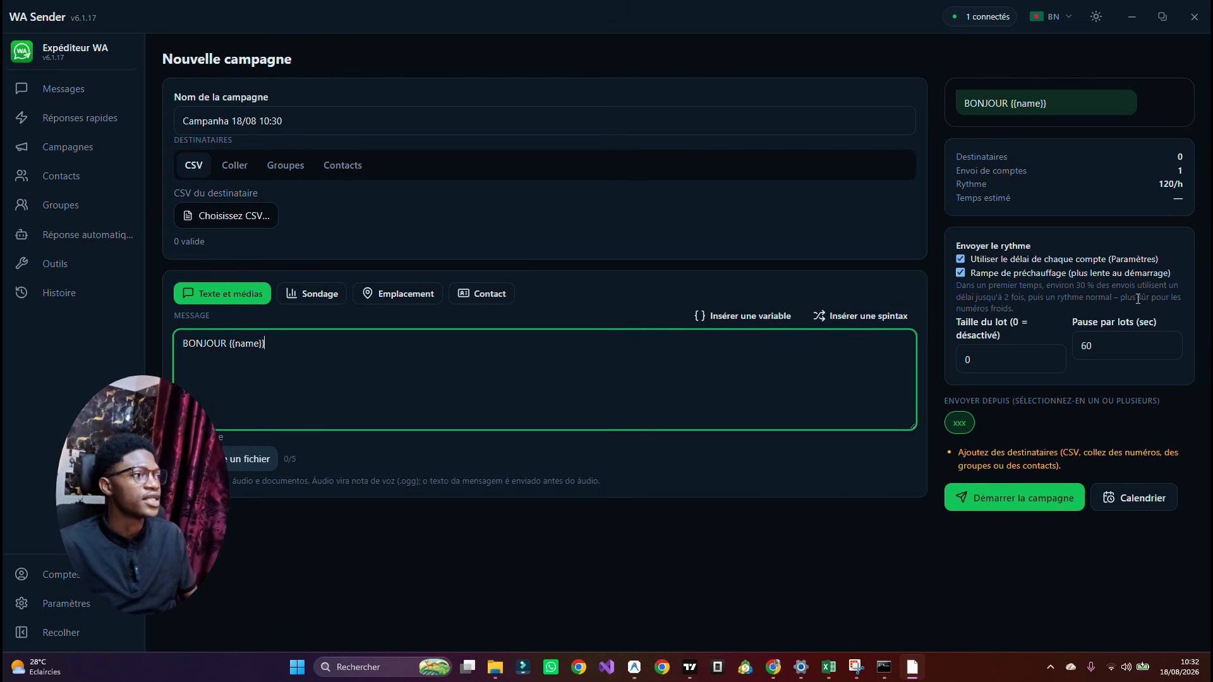
- Add a spintax block spaced after the name variable, then delete everything following BONJOUR
click(841, 328)
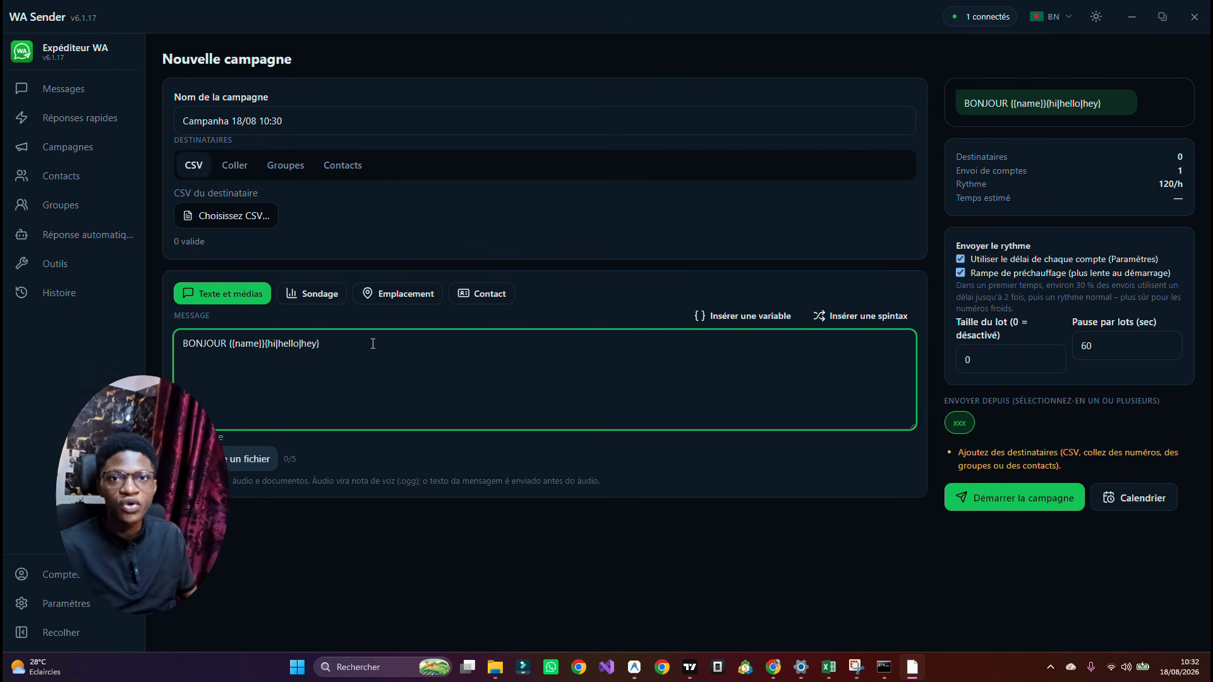
click(265, 343)
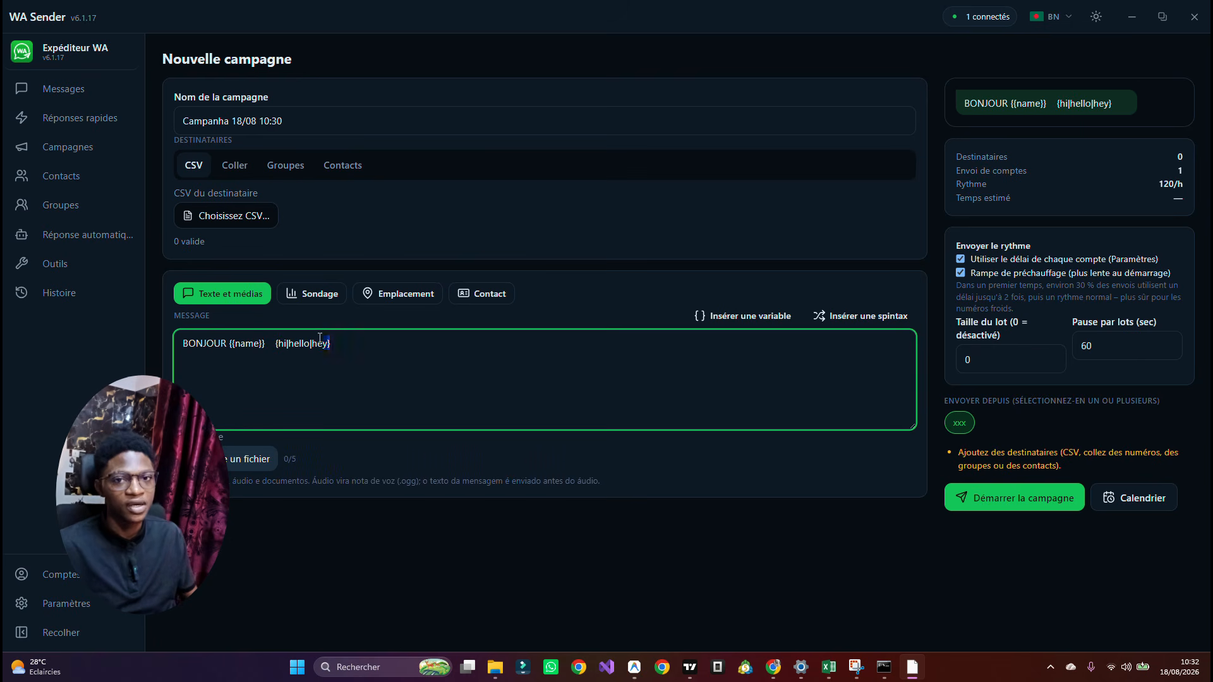
drag(320, 338, 229, 343)
key(BackSpace)
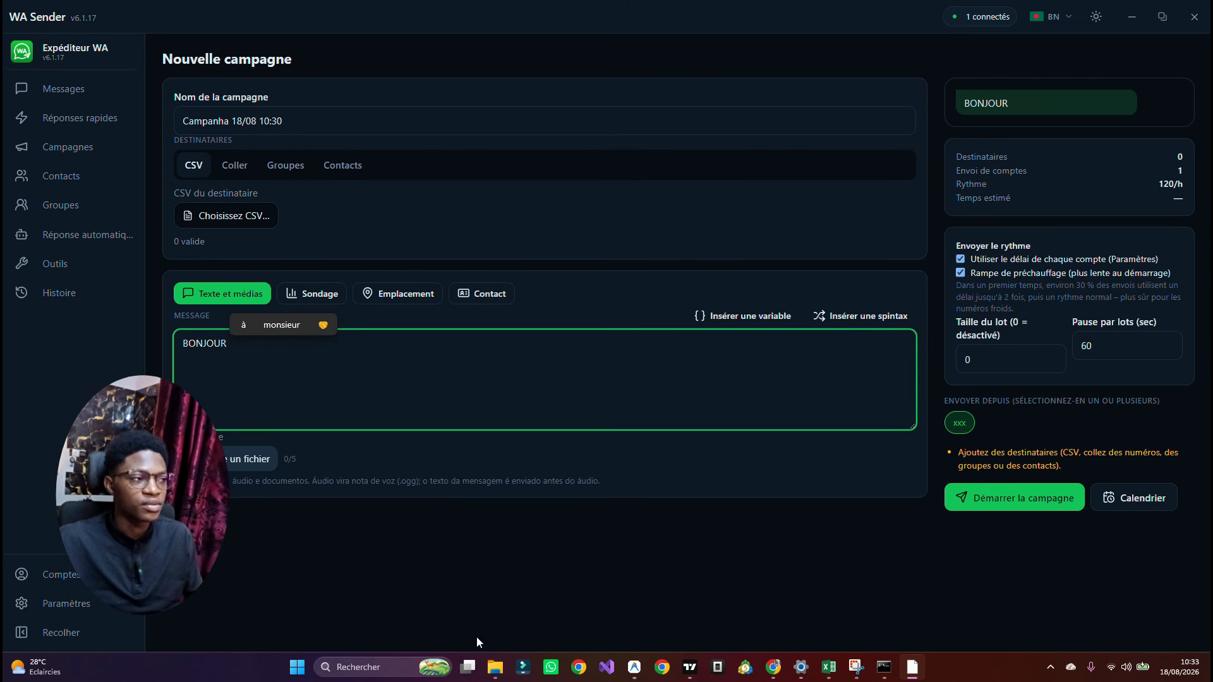
- Insert a spintax block directly after BONJOUR, then clear the whole campaign message
click(861, 320)
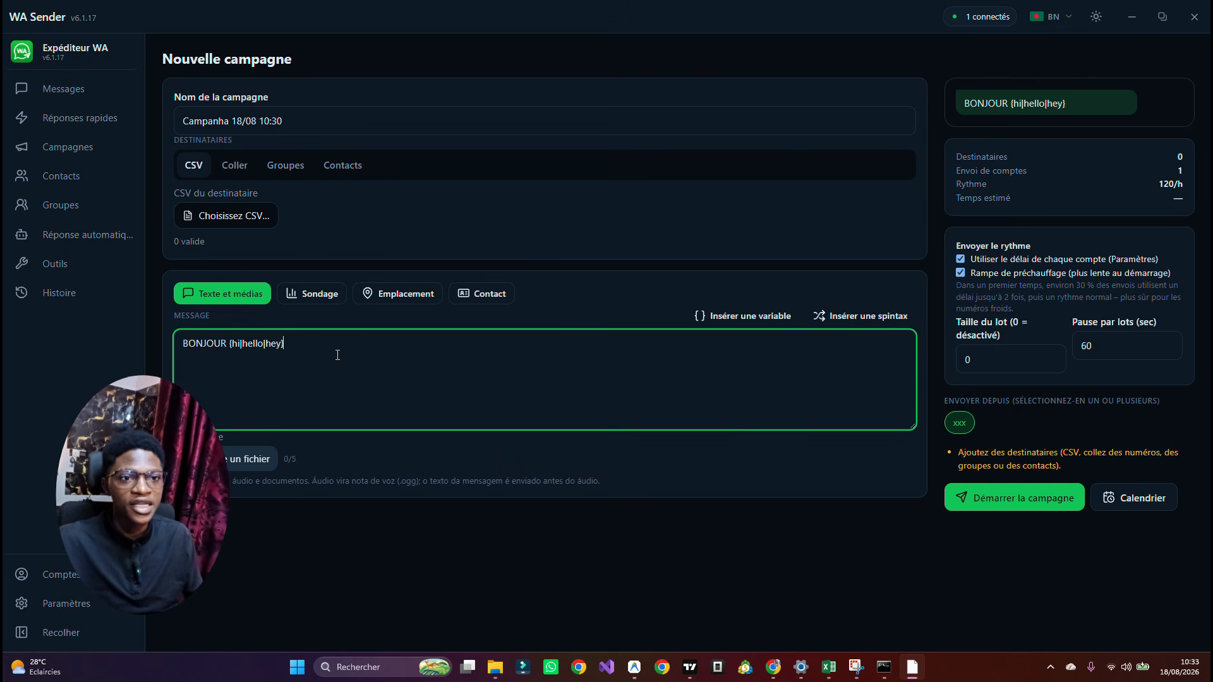
drag(333, 352, 9, 353)
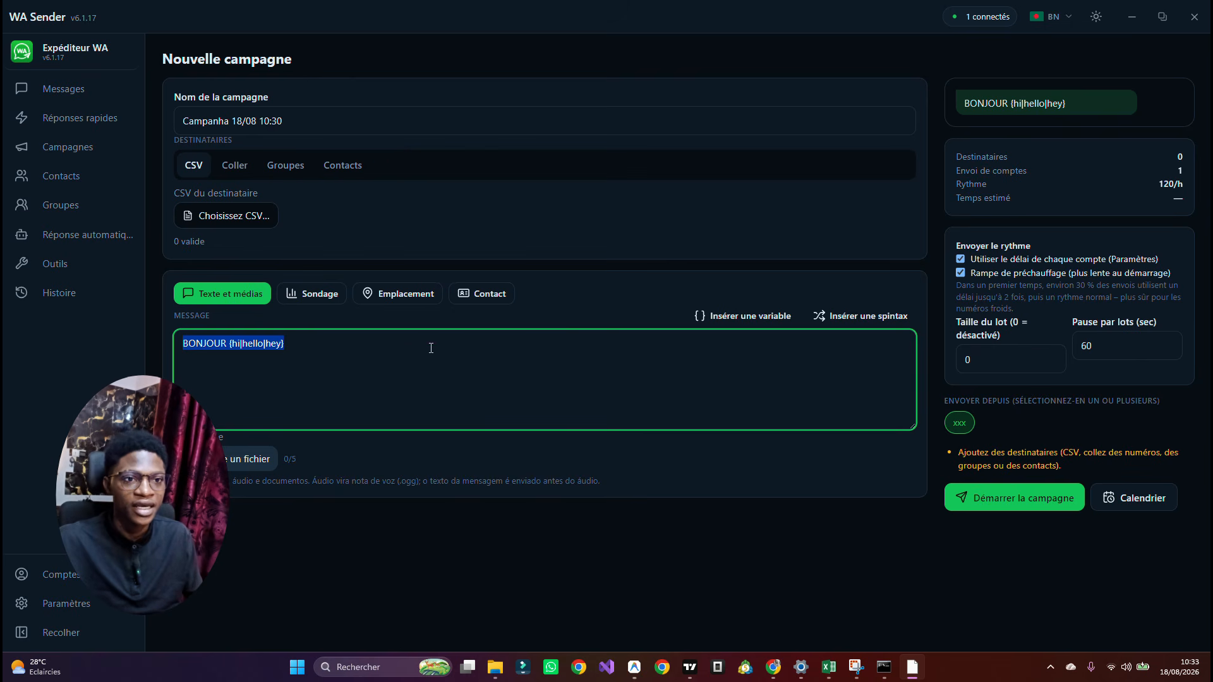
key(BackSpace)
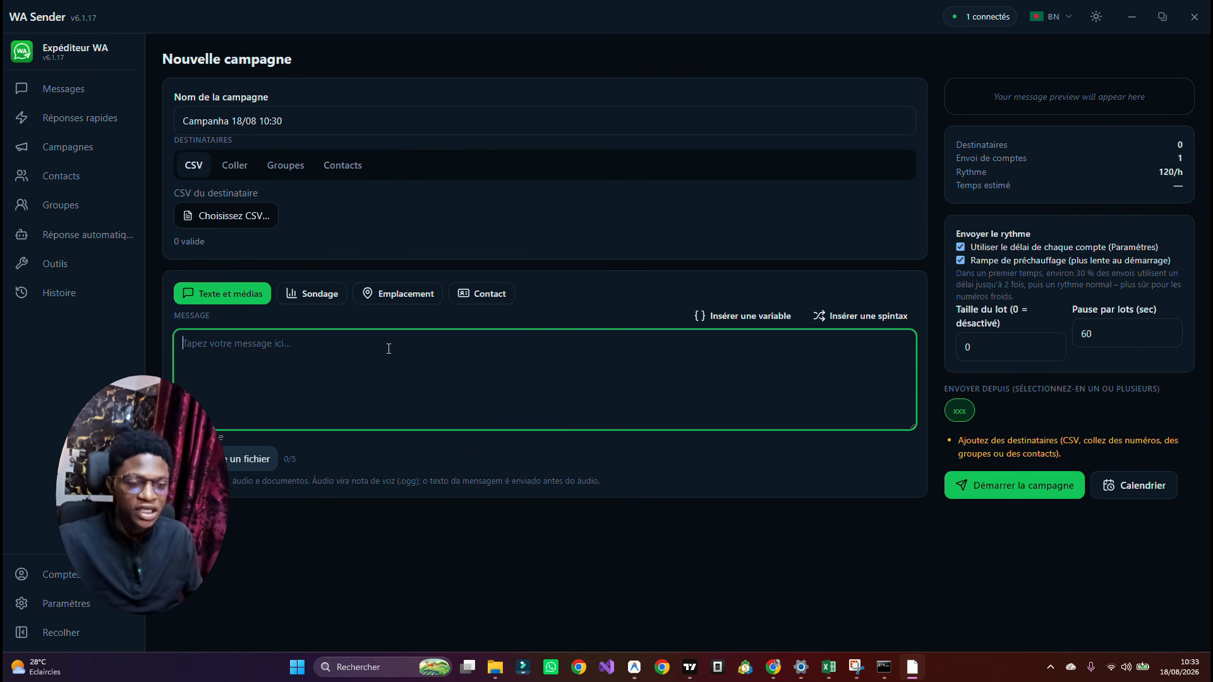
- Compose the campaign message from a spintax block, the text "COMMENT CAVA VA .." and a second spintax block
click(901, 317)
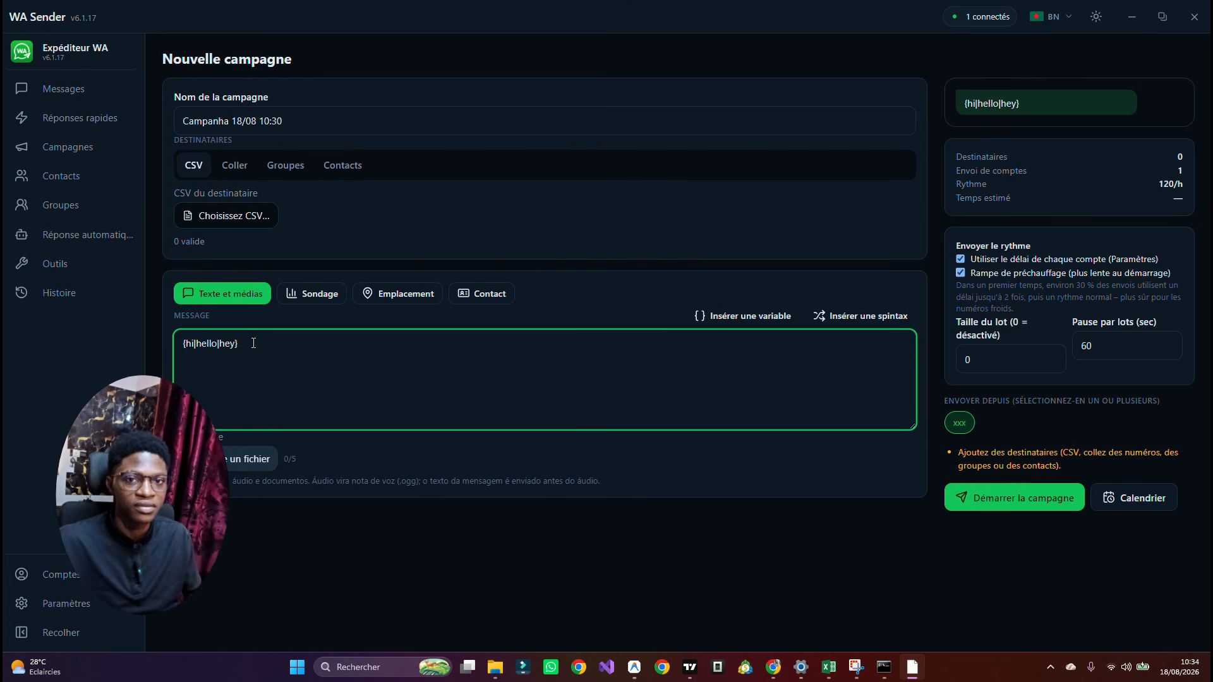
text(COMMENT CAVA VA ..)
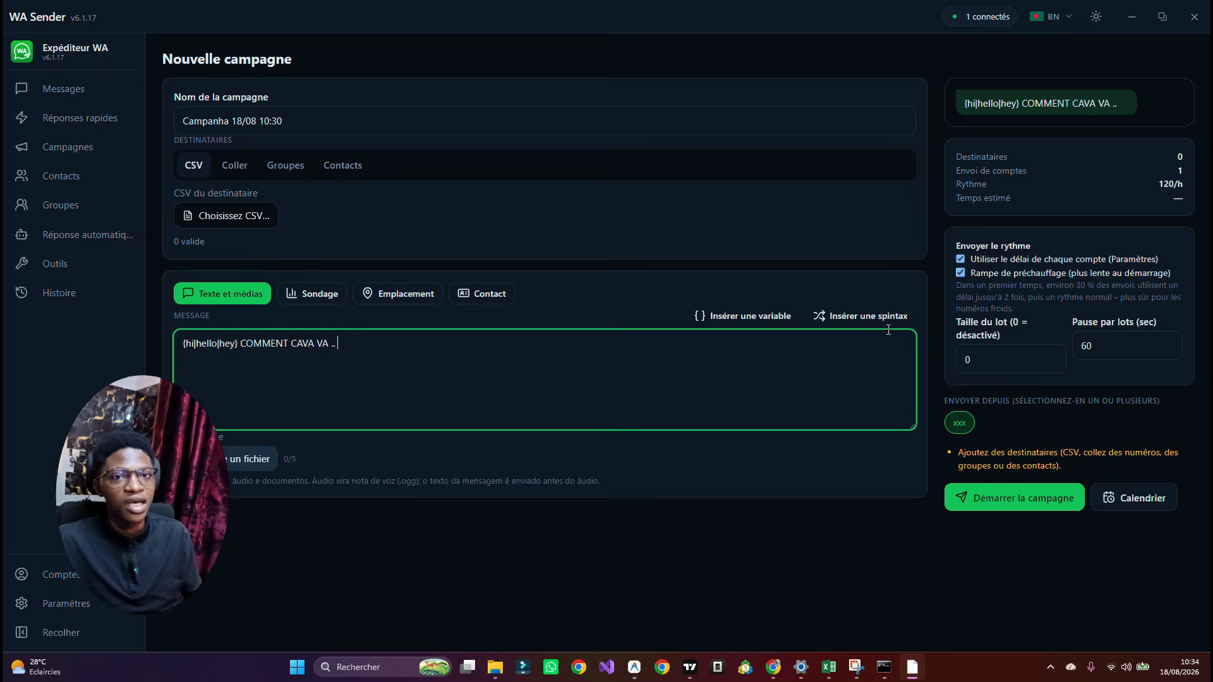
click(872, 317)
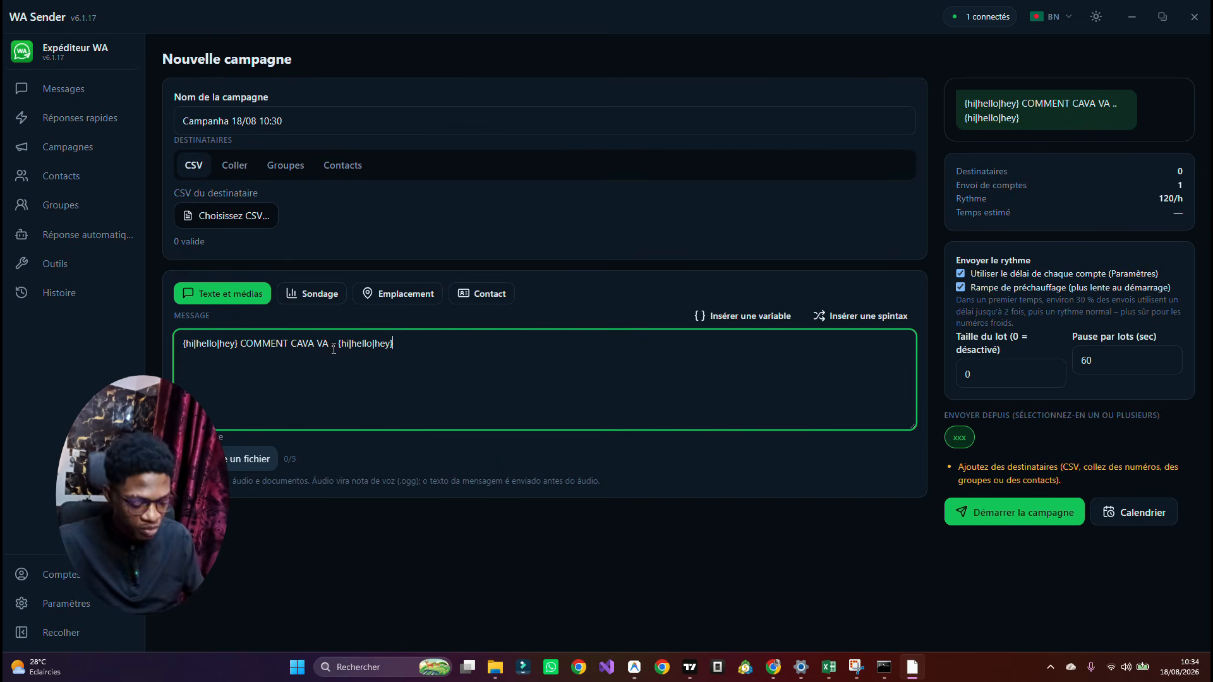
- Change the three options of the first spintax block to BONJOUR, COUCOU and heLLO
click(194, 347)
key(BackSpace)
key(BackSpace)
text(BONJOUR)
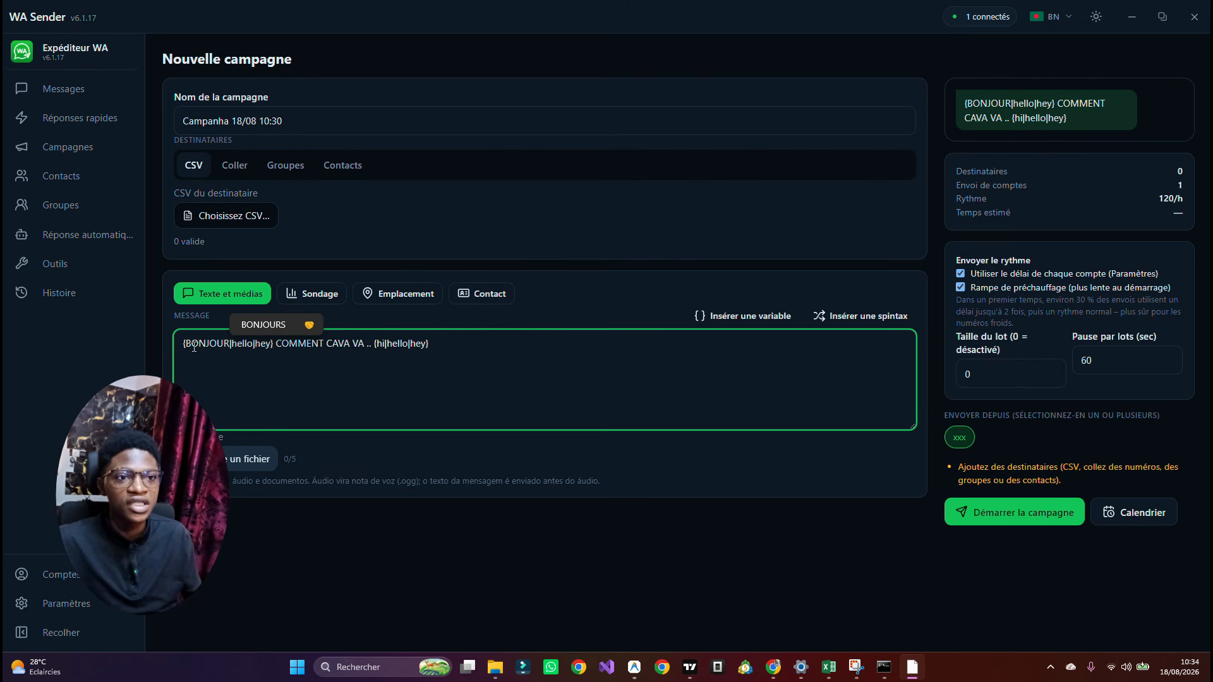
click(252, 347)
key(BackSpace)
key(BackSpace)
key(BackSpace)
key(BackSpace)
key(BackSpace)
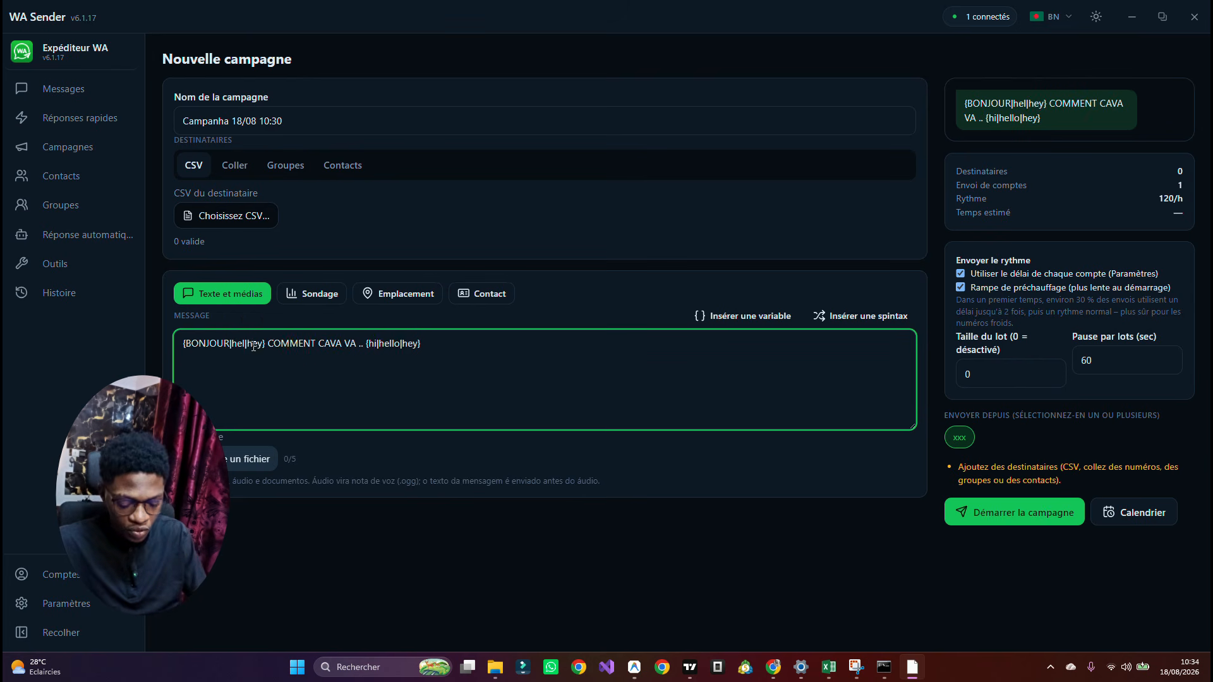
text(COUCOU)
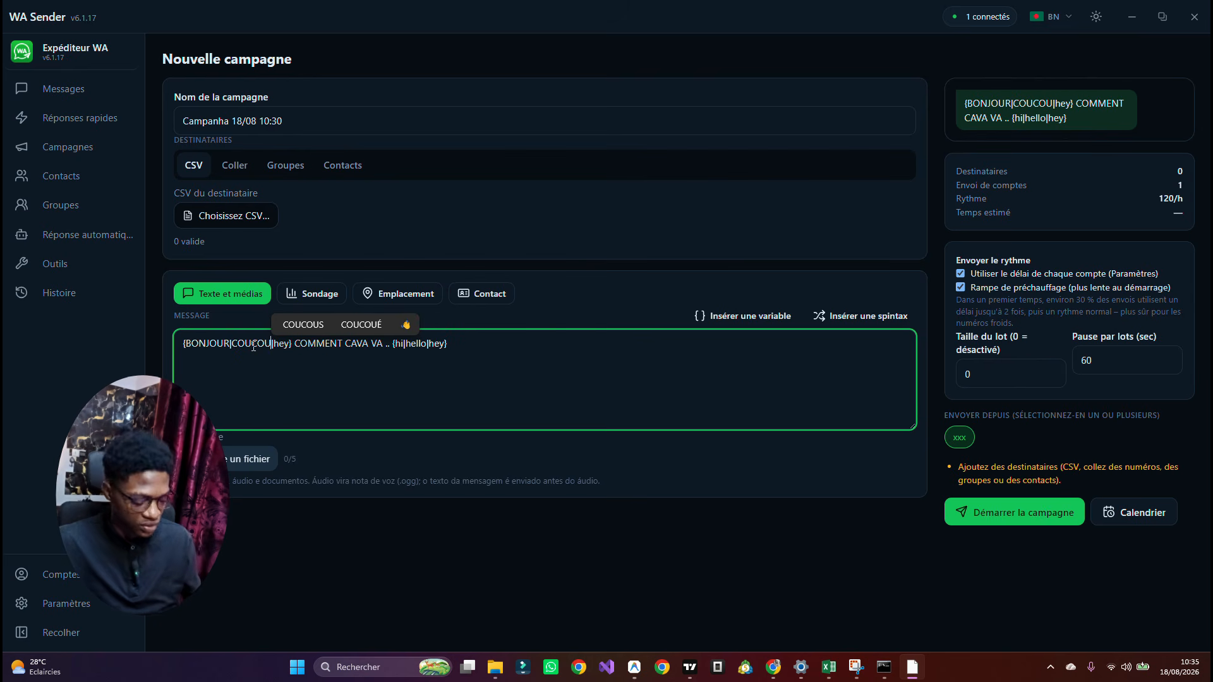
click(286, 345)
key(BackSpace)
text(LLO)
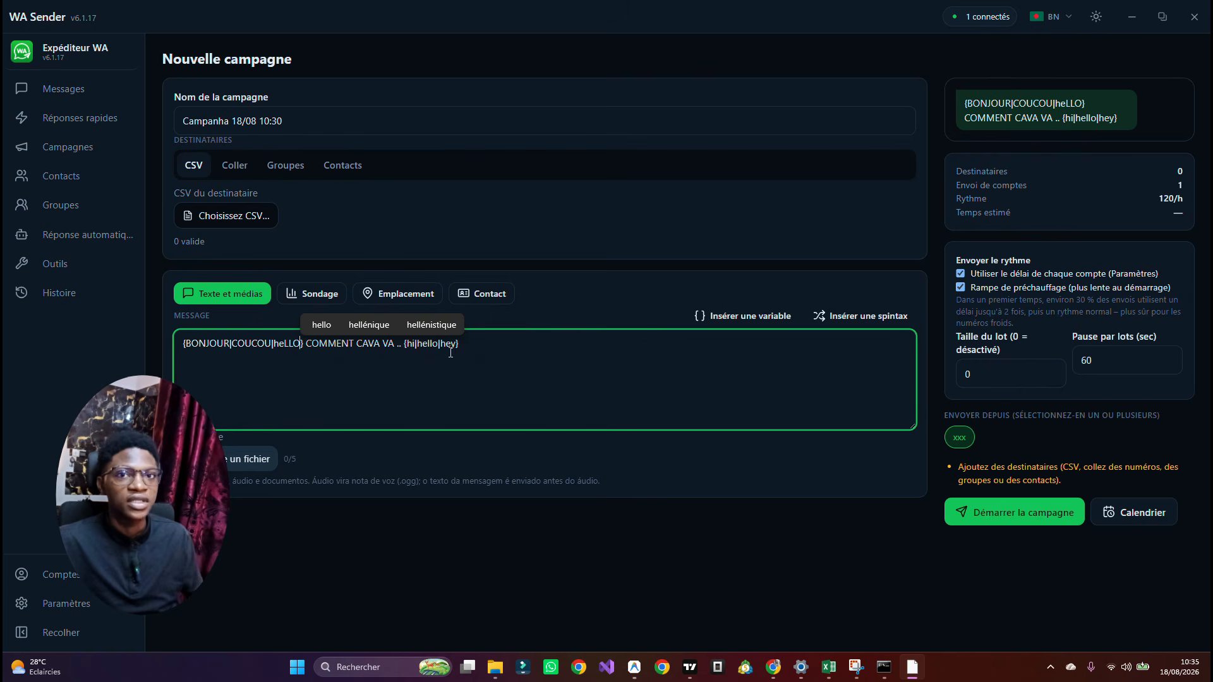
- Highlight the second spintax block at the end of the message and its "hi" option
drag(494, 345, 403, 346)
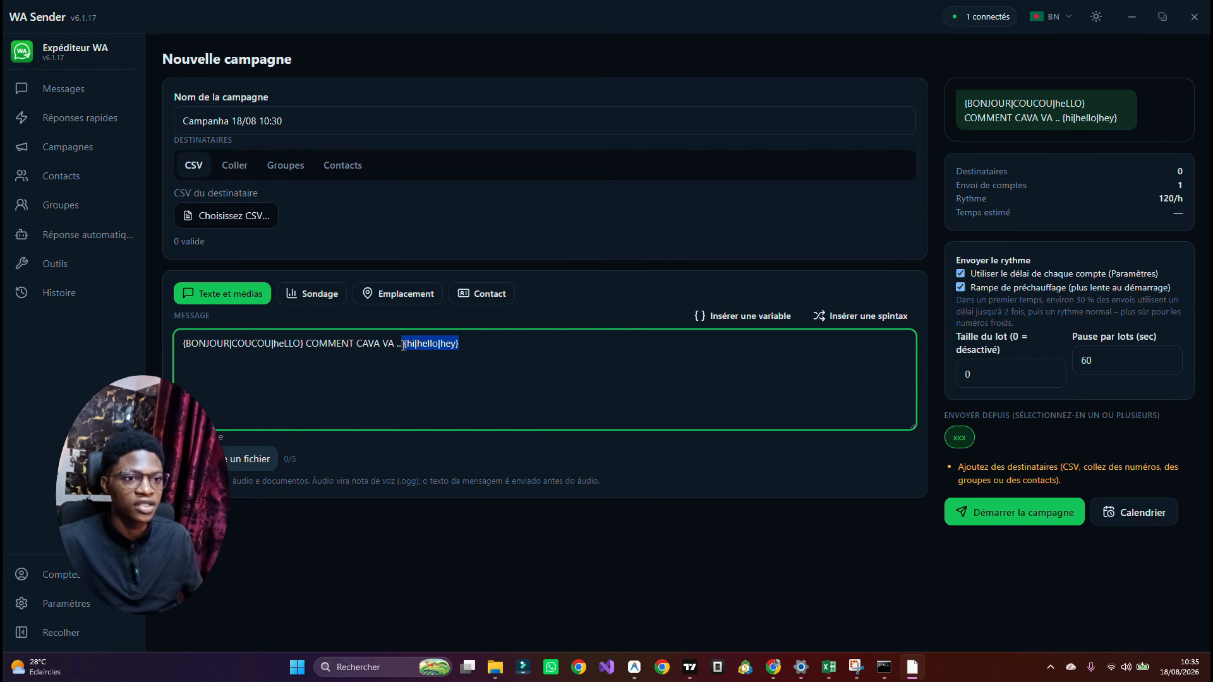
drag(403, 346, 429, 360)
click(430, 360)
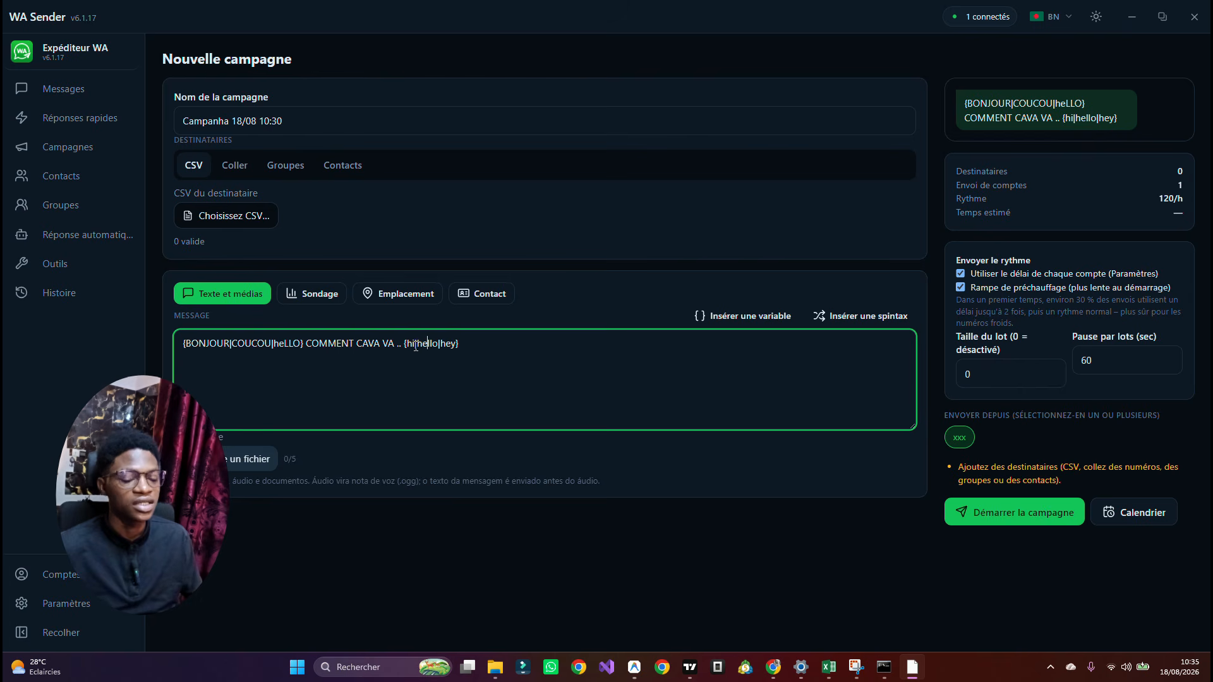
double_click(409, 345)
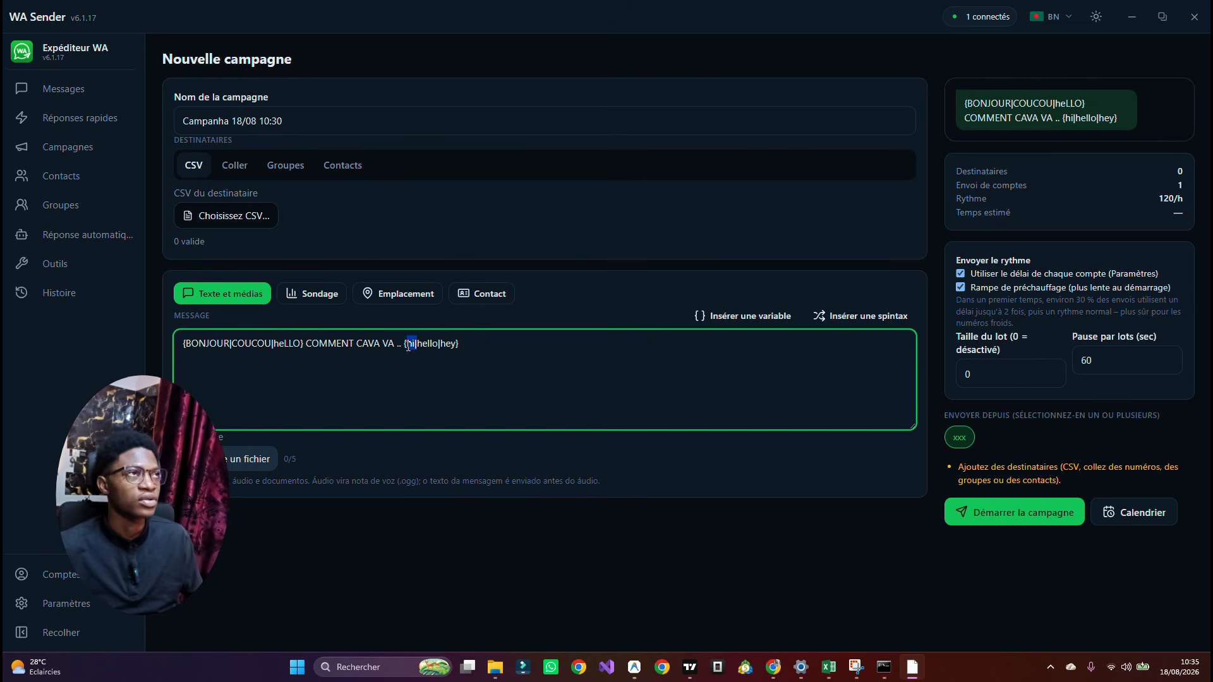
click(409, 345)
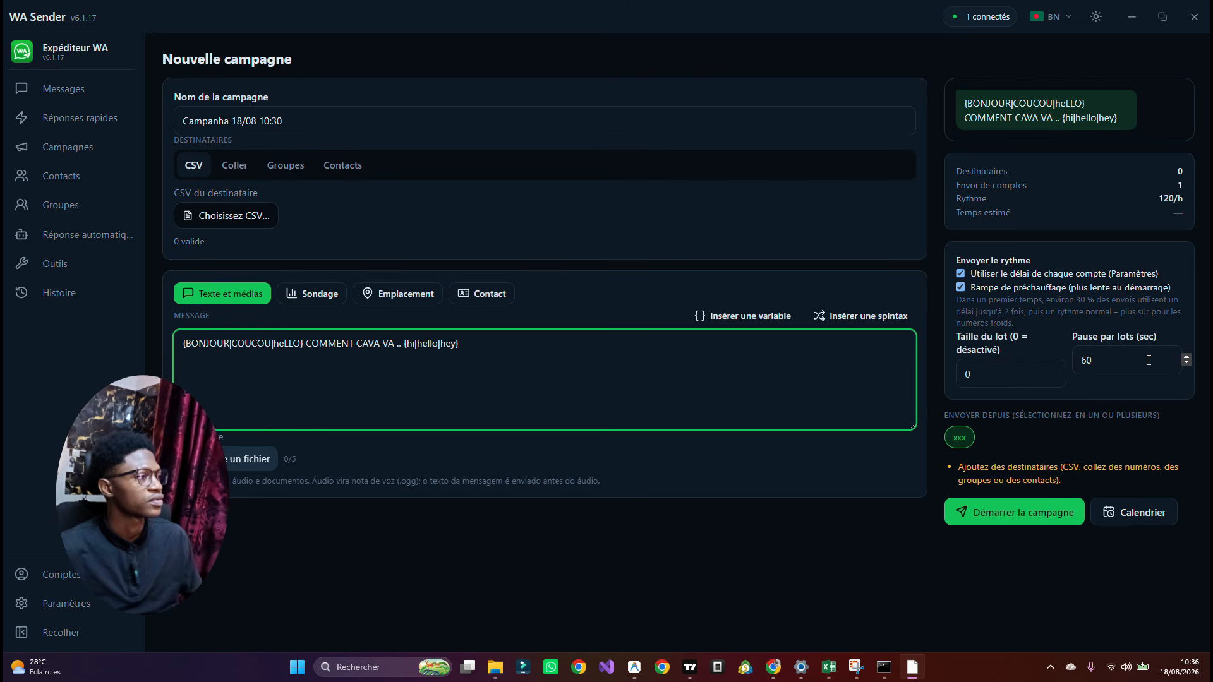
- Set the campaign's batch size to 15 and open the pause between batches for editing
click(991, 390)
click(989, 381)
text(1)
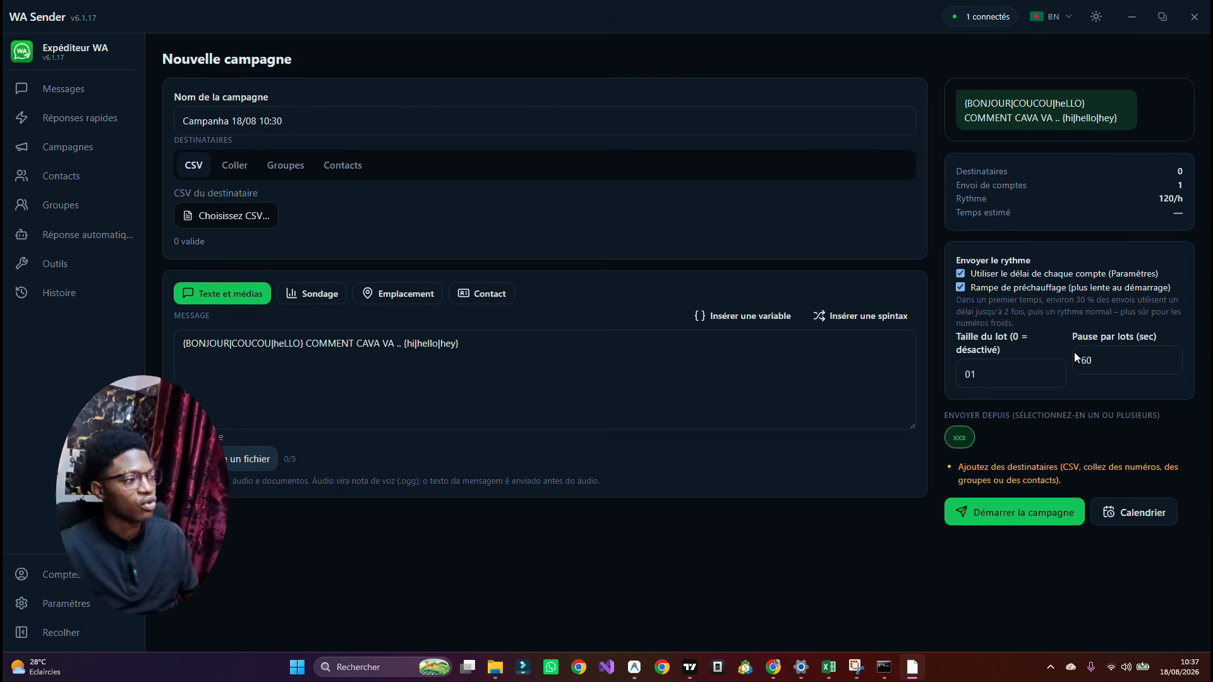
double_click(976, 381)
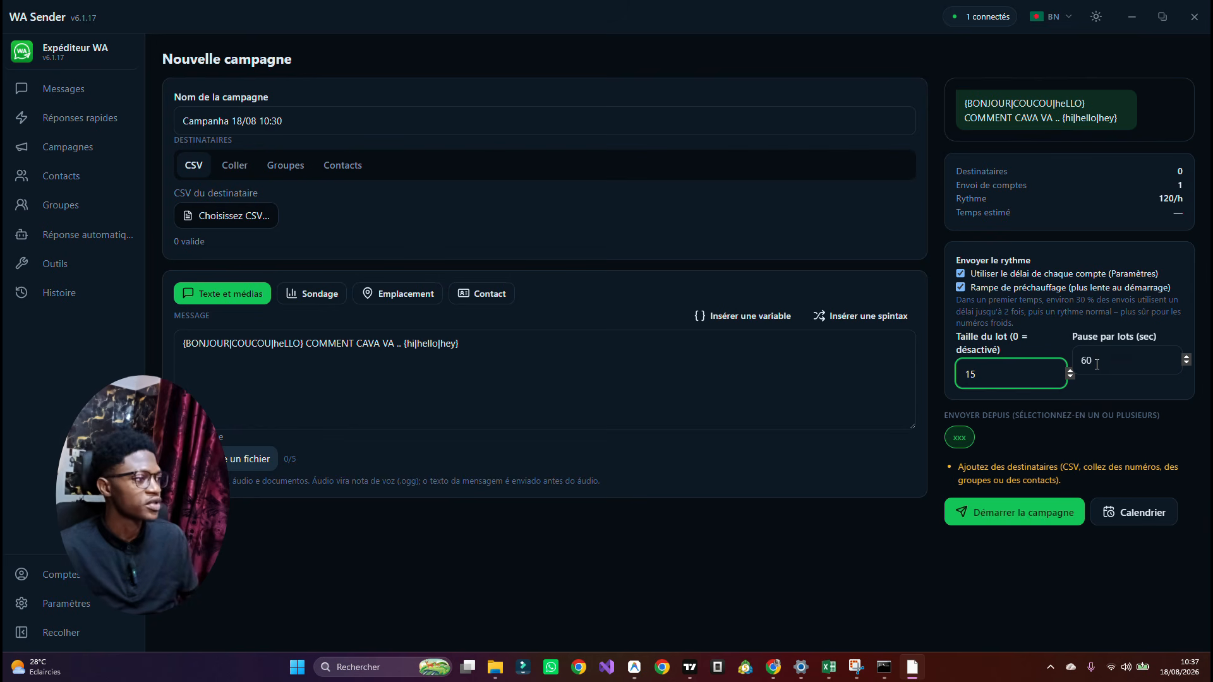
key(Tab)
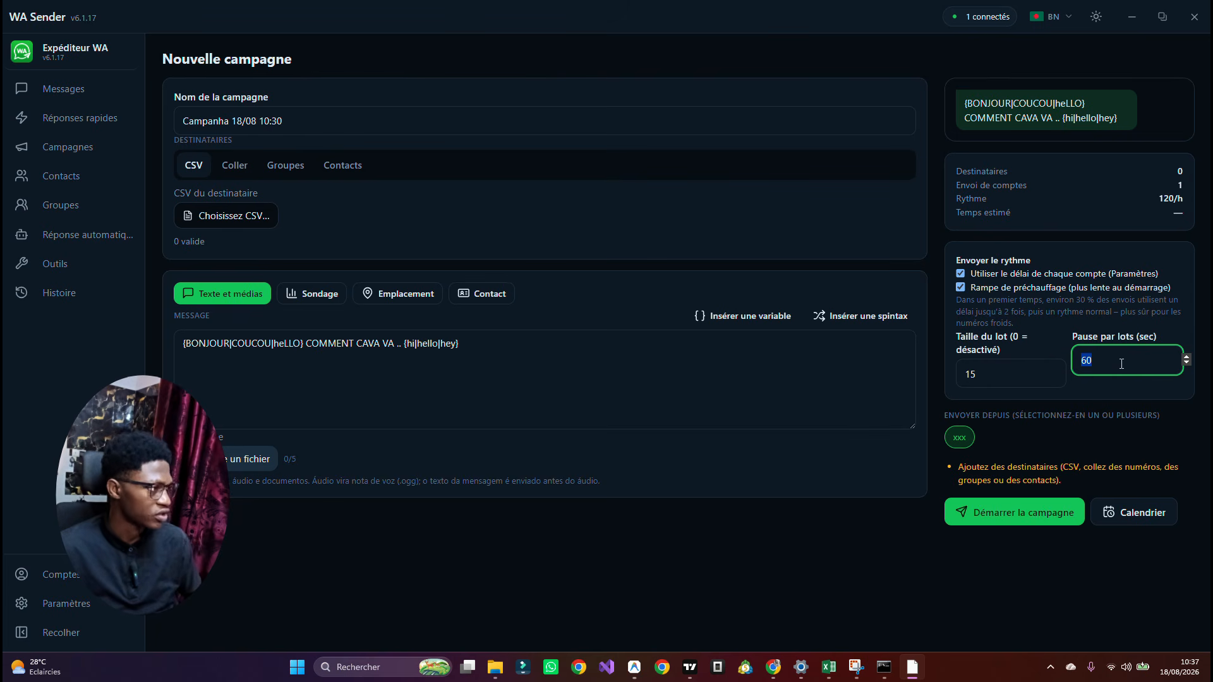
- Set the campaign's pause between batches to 180 seconds
text(180)
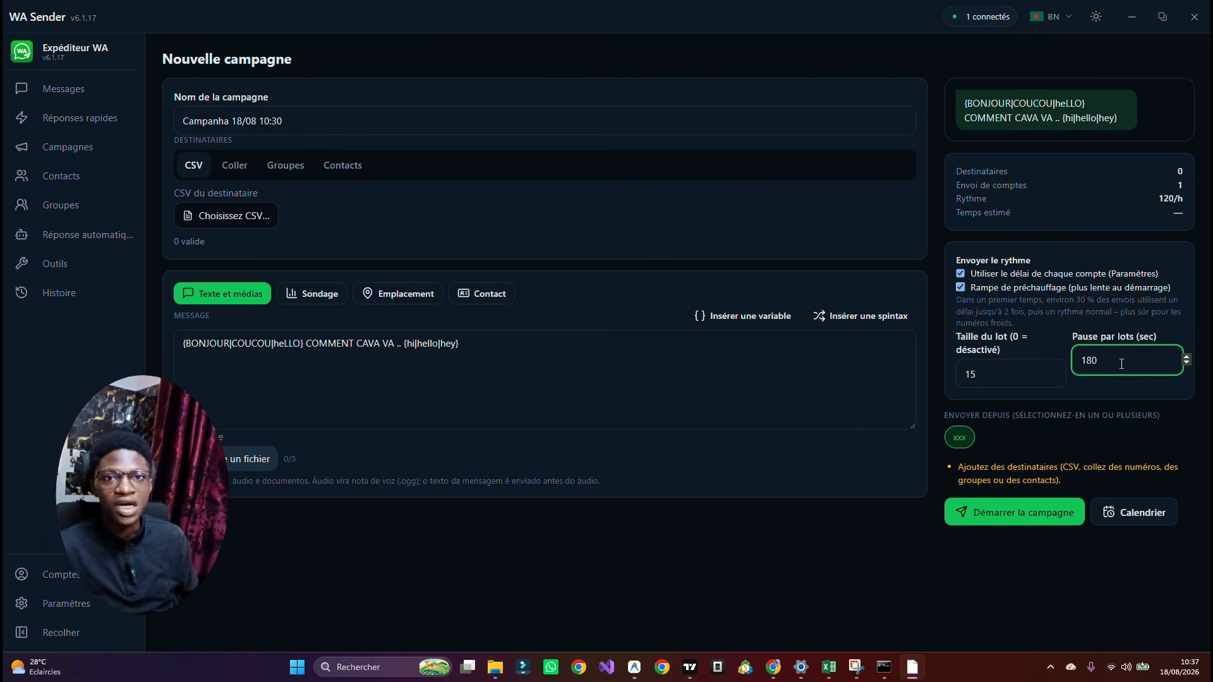
click(1070, 332)
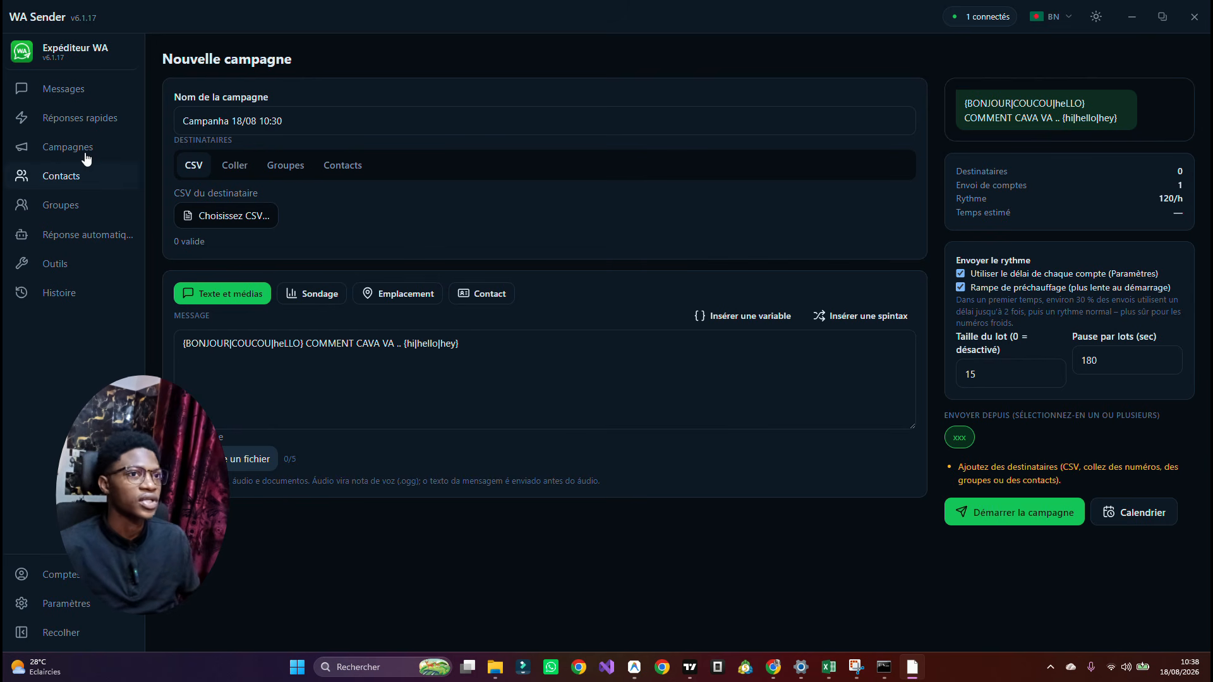
- View the contacts list and examine the participants of the MARKETING SENDER PRO group, collapsing the group again
click(93, 177)
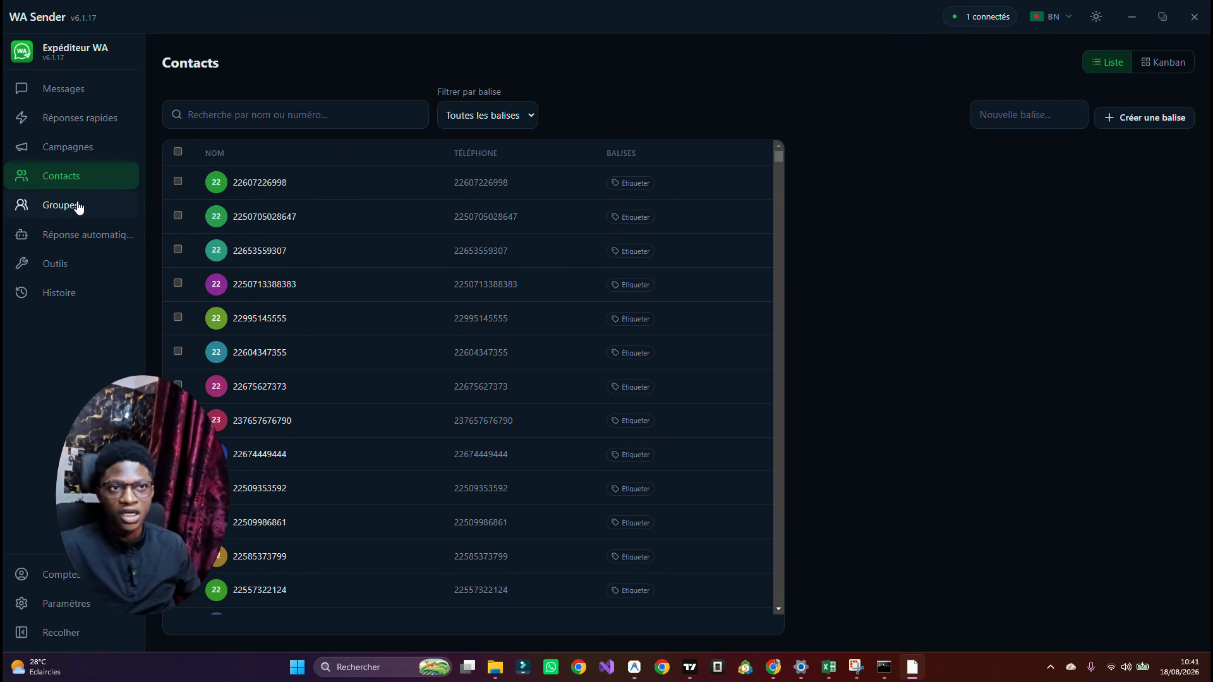
click(78, 207)
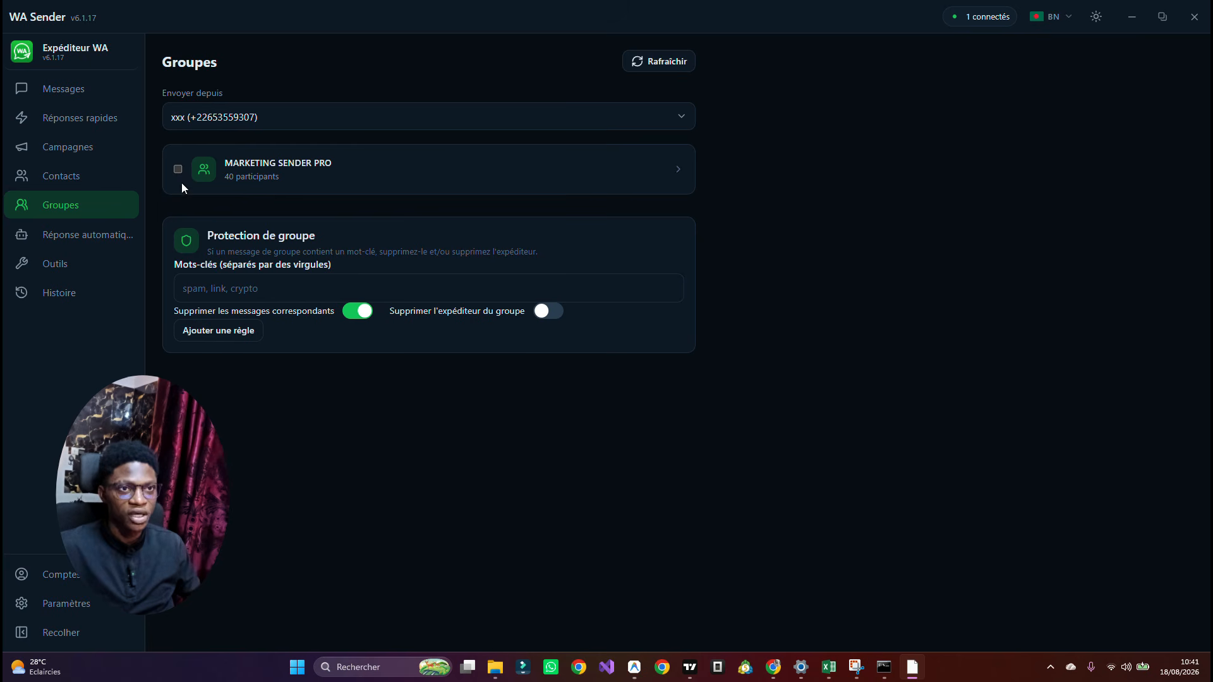
click(660, 177)
scroll(293, 260, down, 8)
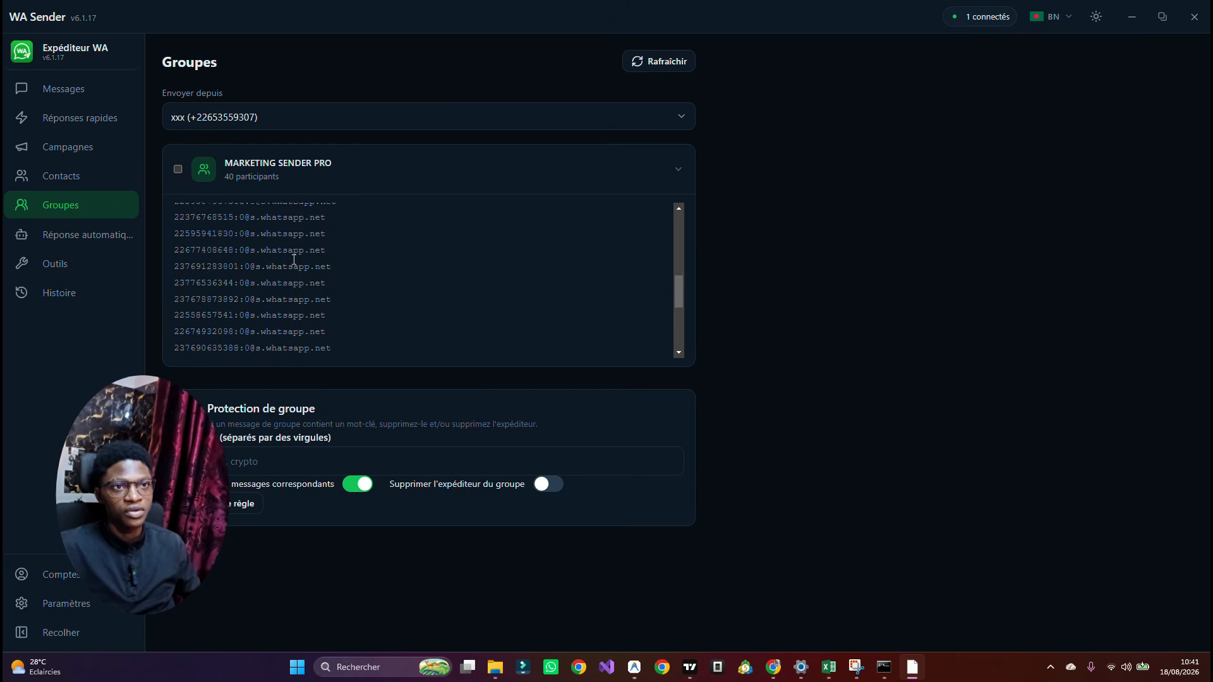
scroll(294, 260, up, 7)
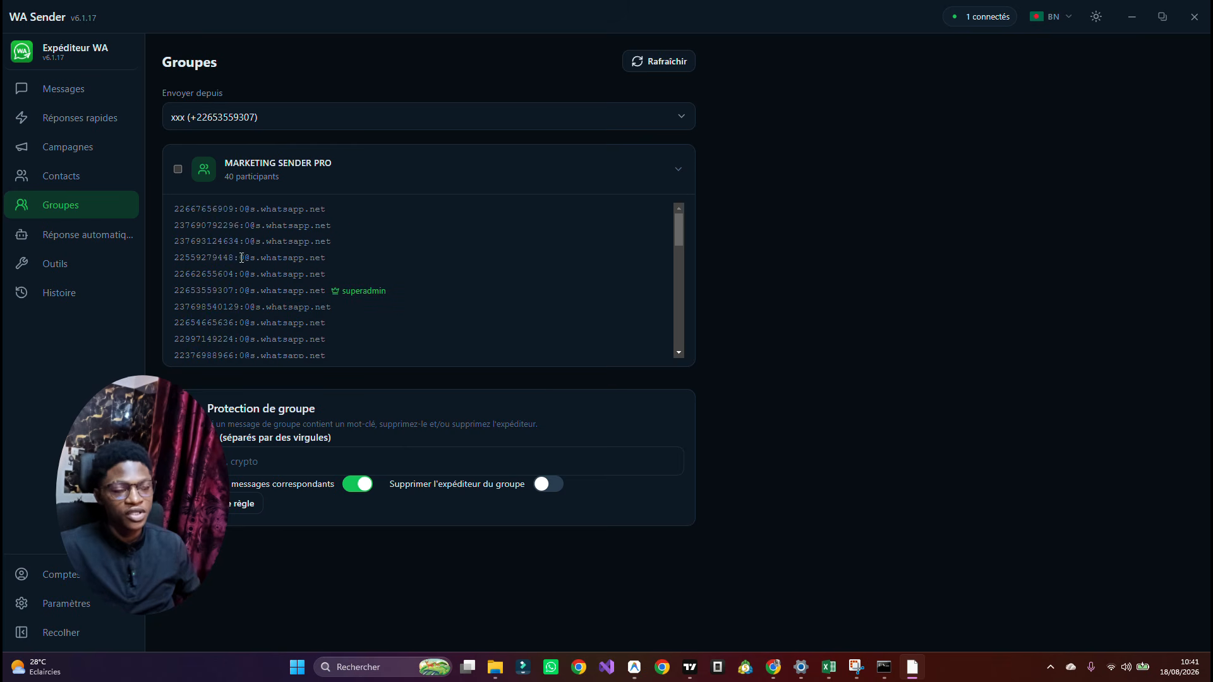
scroll(256, 291, down, 2)
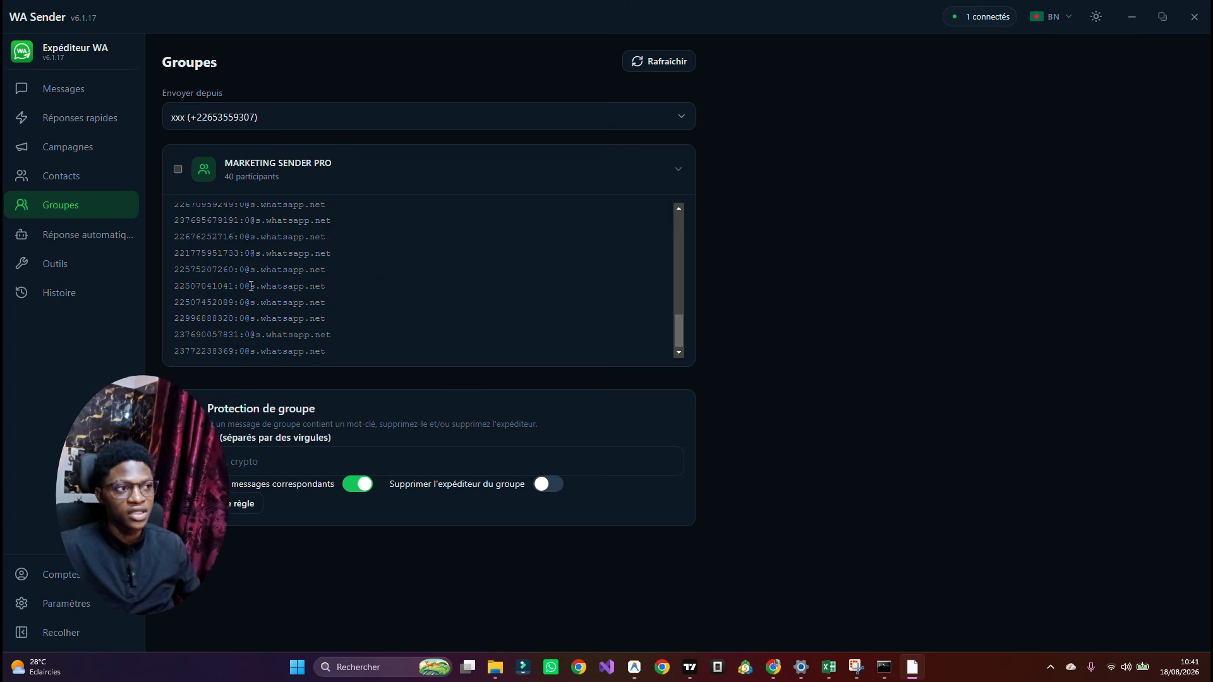
click(671, 170)
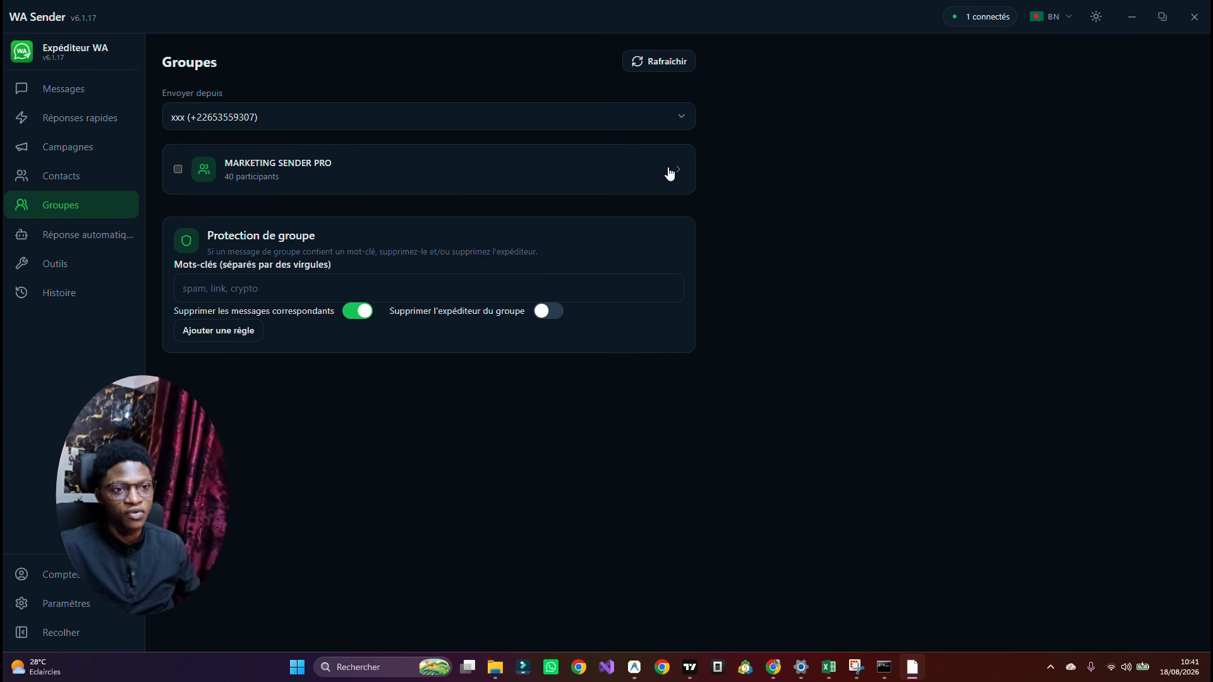
- Select the MARKETING SENDER PRO group and try a group protection rule for the keyword S, removing it again
click(179, 169)
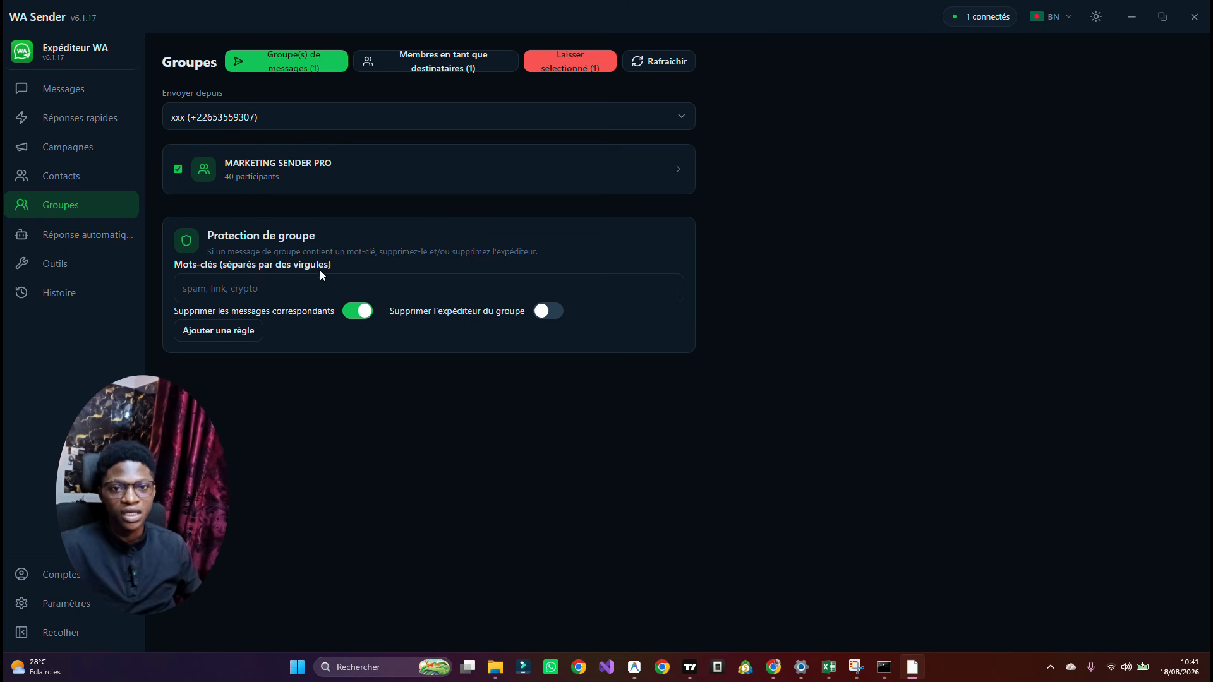
click(258, 290)
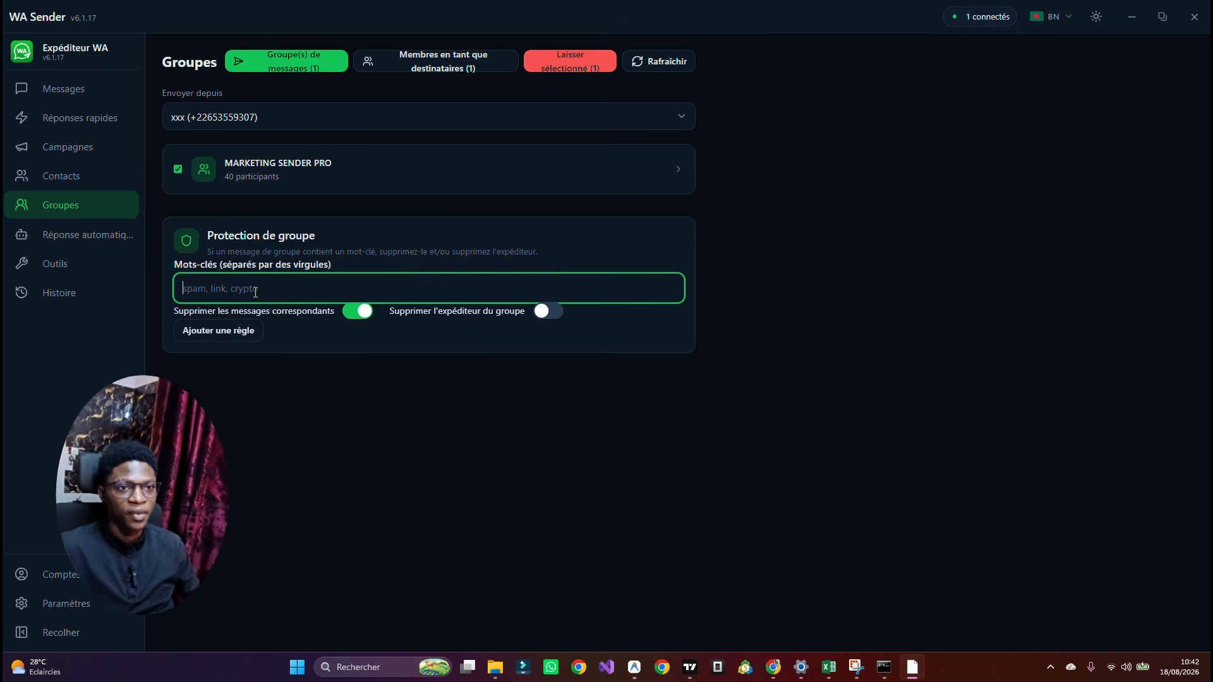
text(S)
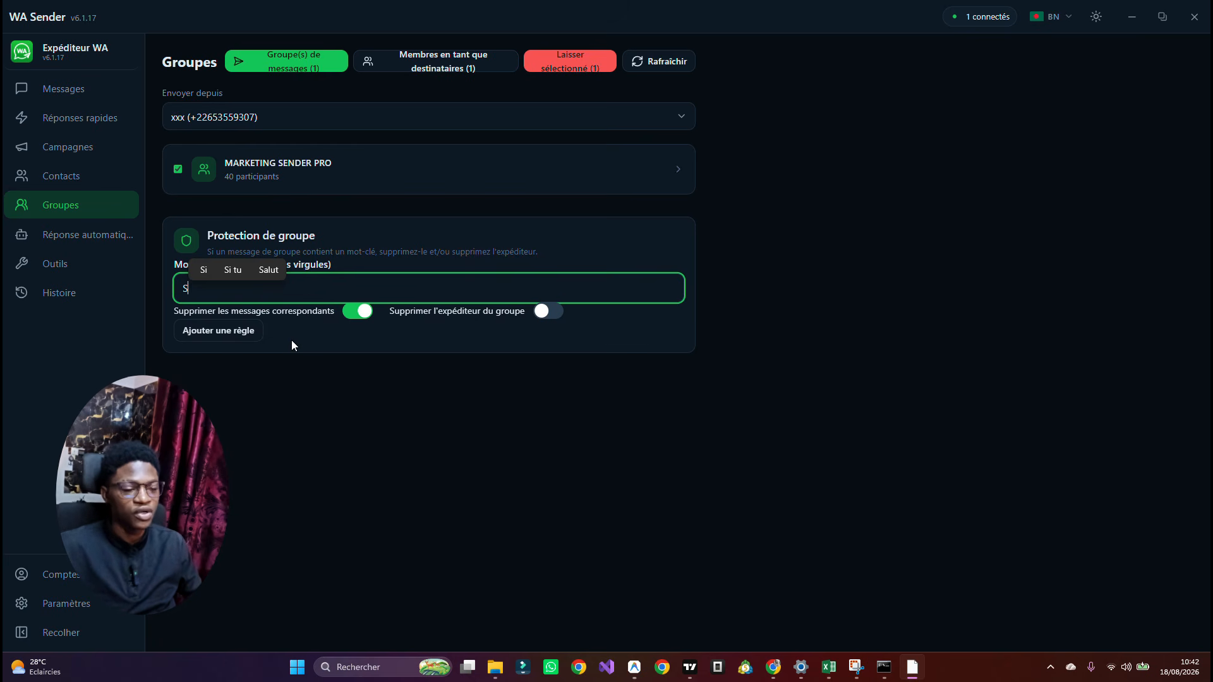
click(292, 340)
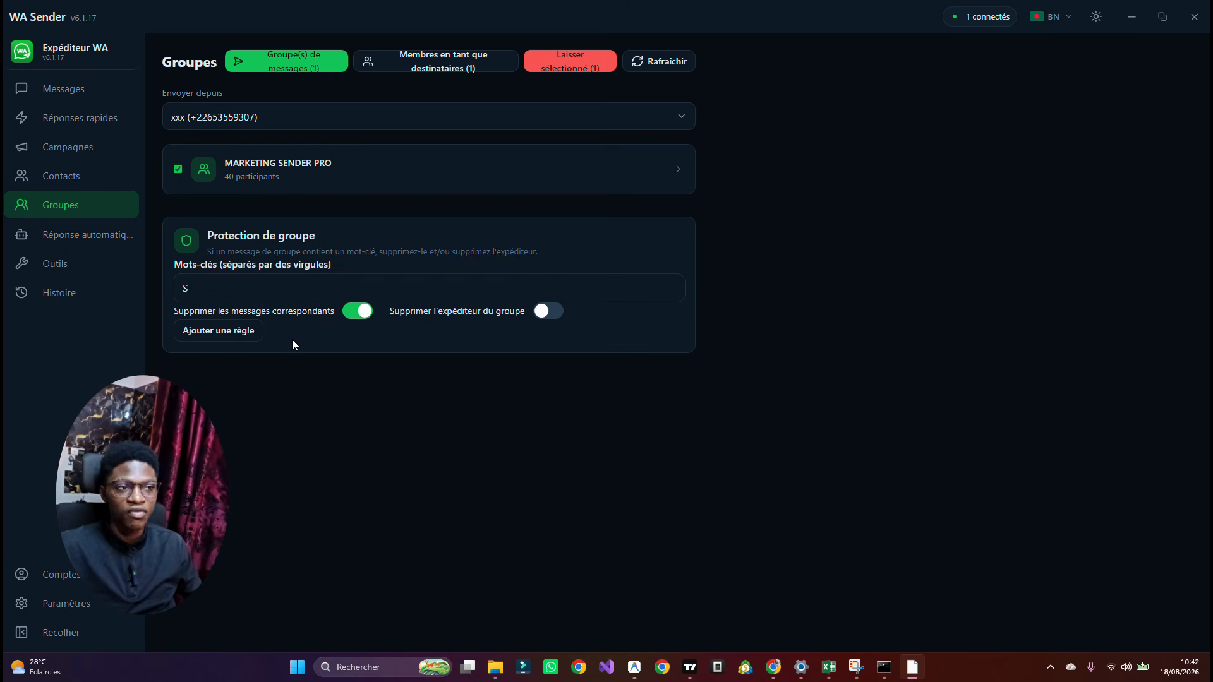
click(245, 336)
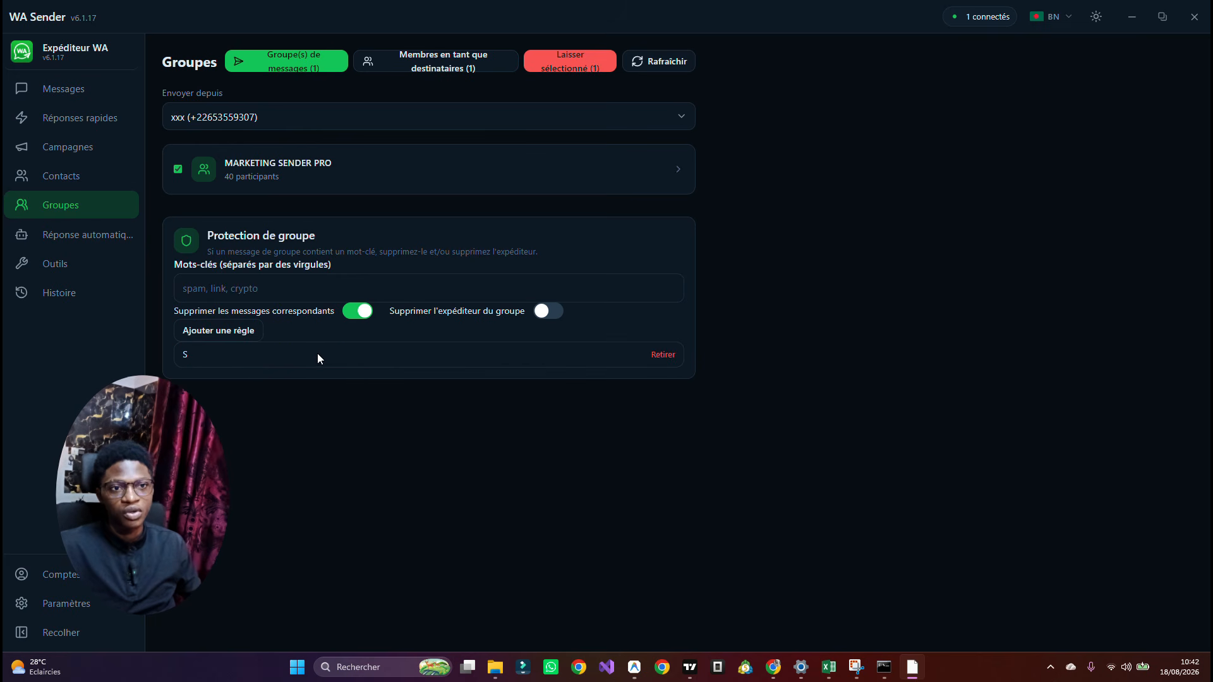
click(661, 355)
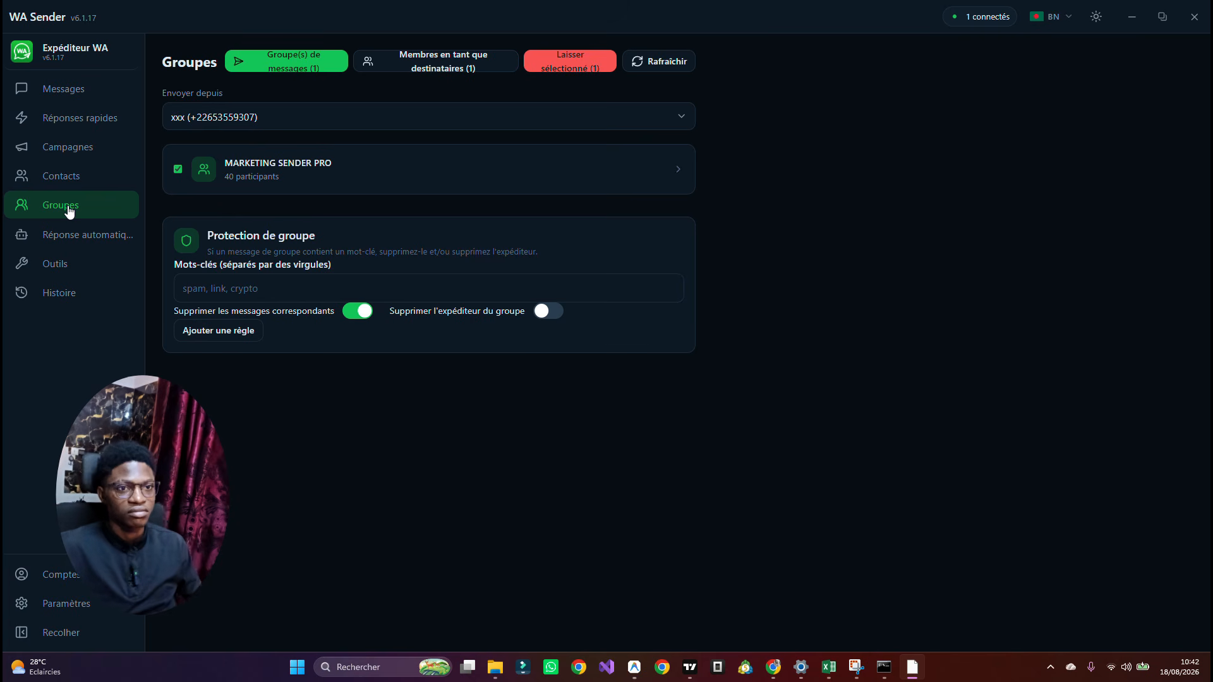
- Add a group protection rule for the keyword INBOX with both message deletion and sender removal enabled
click(314, 163)
click(316, 288)
text(INBOX)
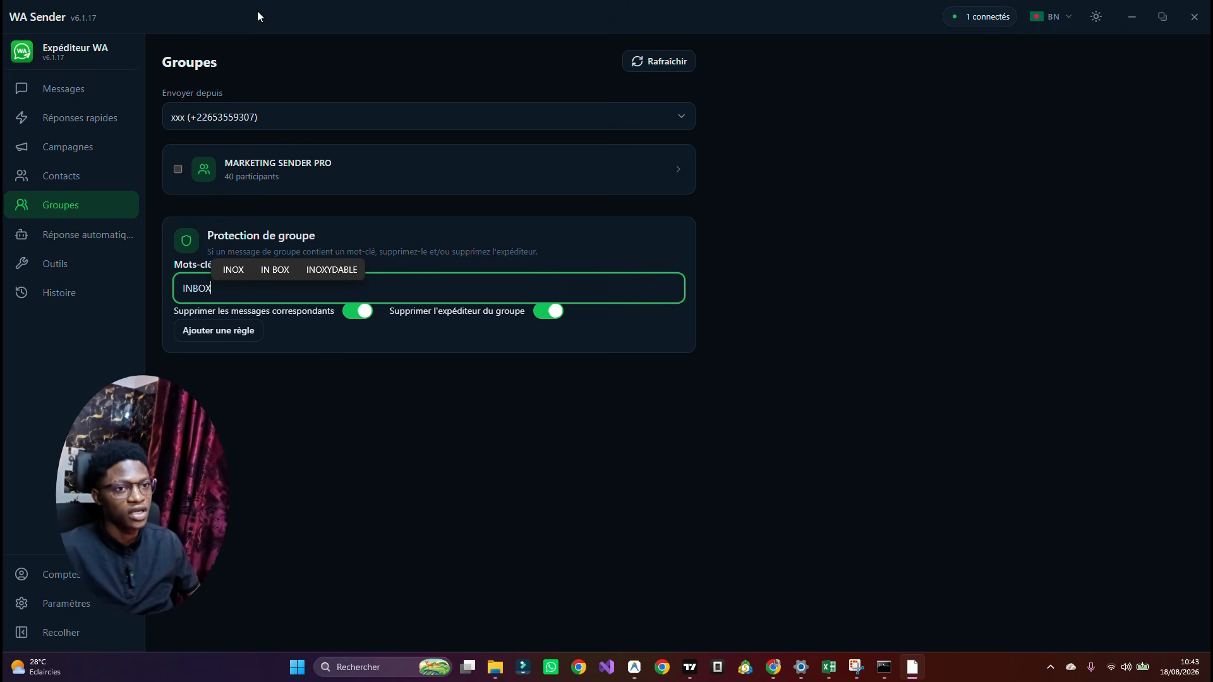
click(294, 417)
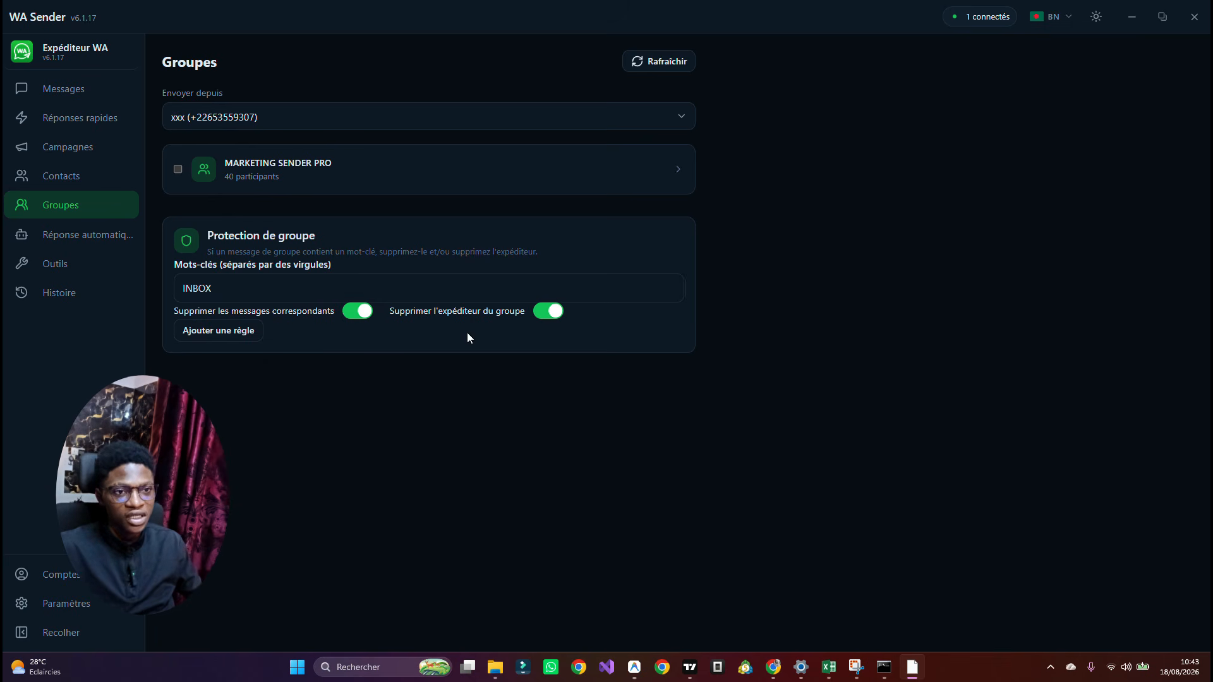
click(221, 335)
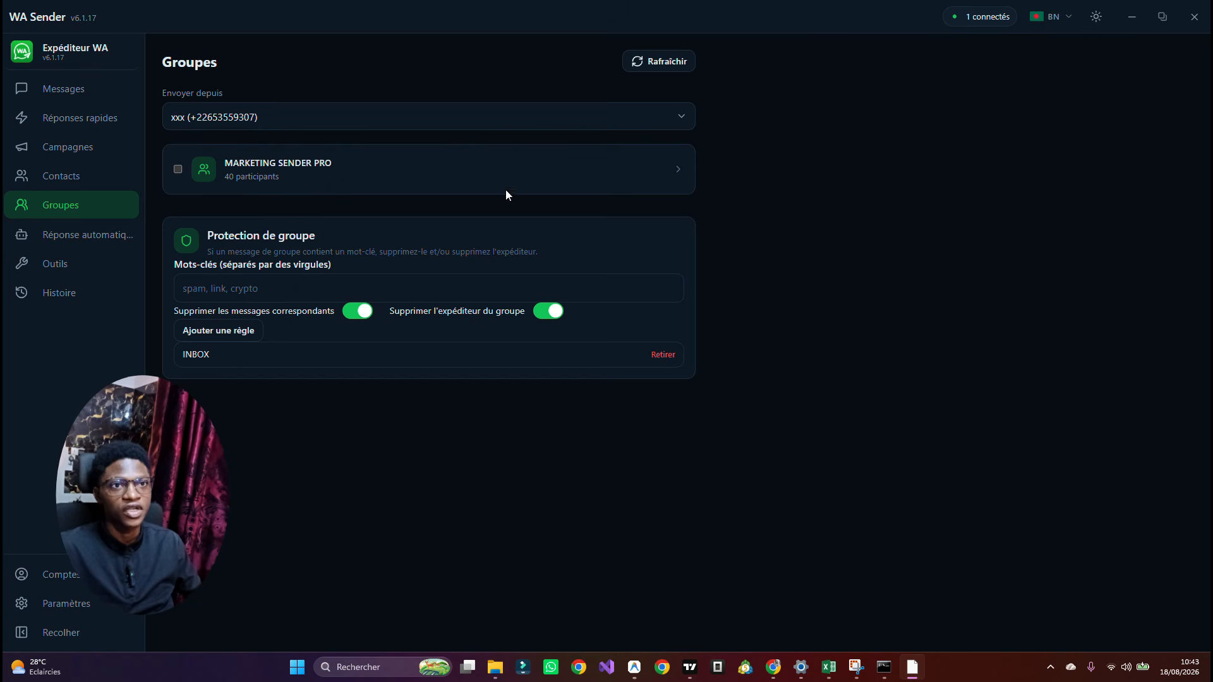
- Select the MARKETING SENDER PRO group on the Groups page and start a group message campaign from it, ready for the message text
click(68, 146)
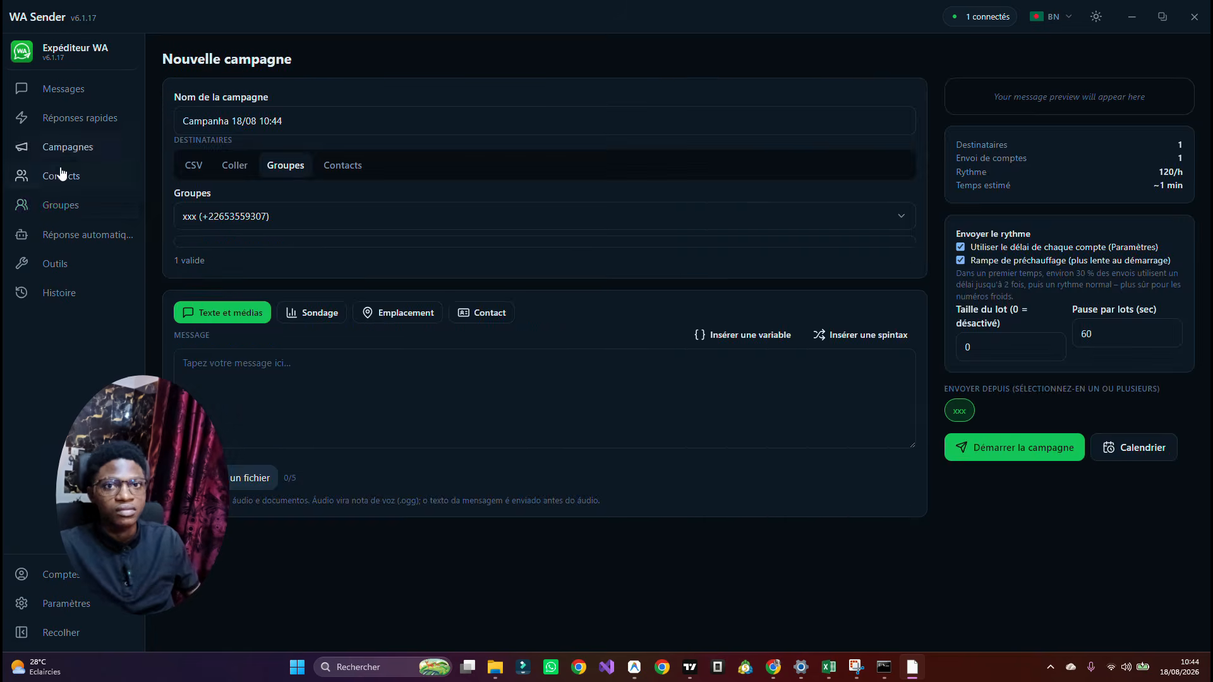
click(71, 205)
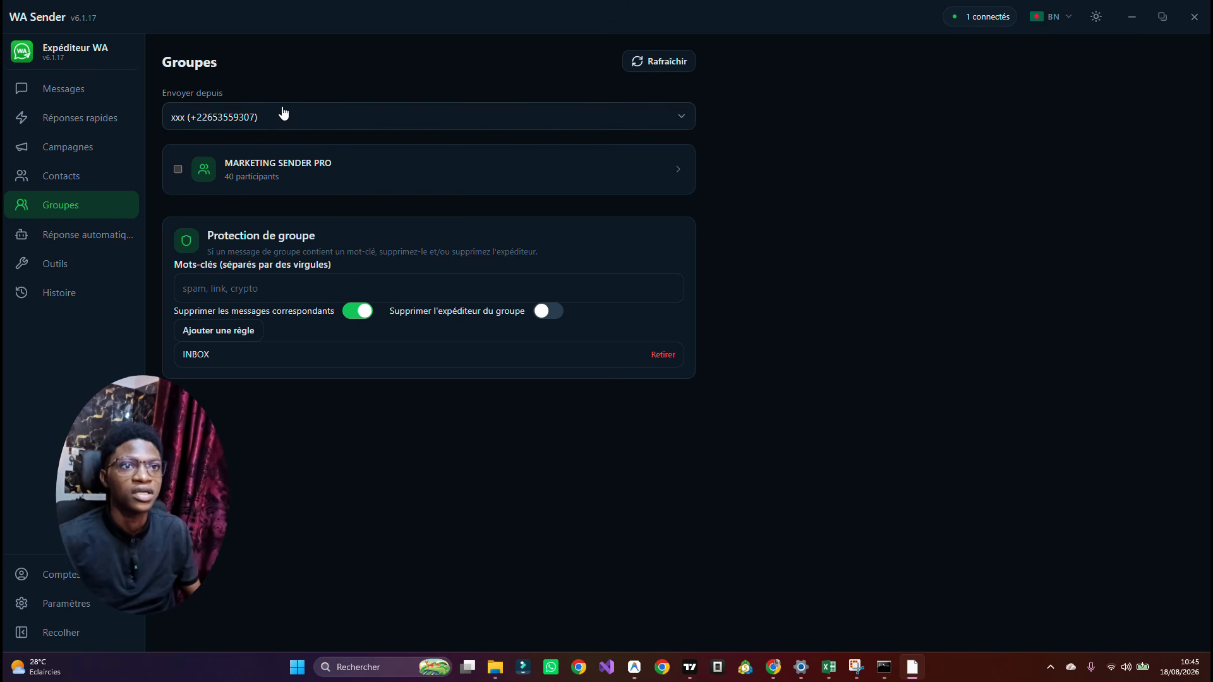
click(177, 169)
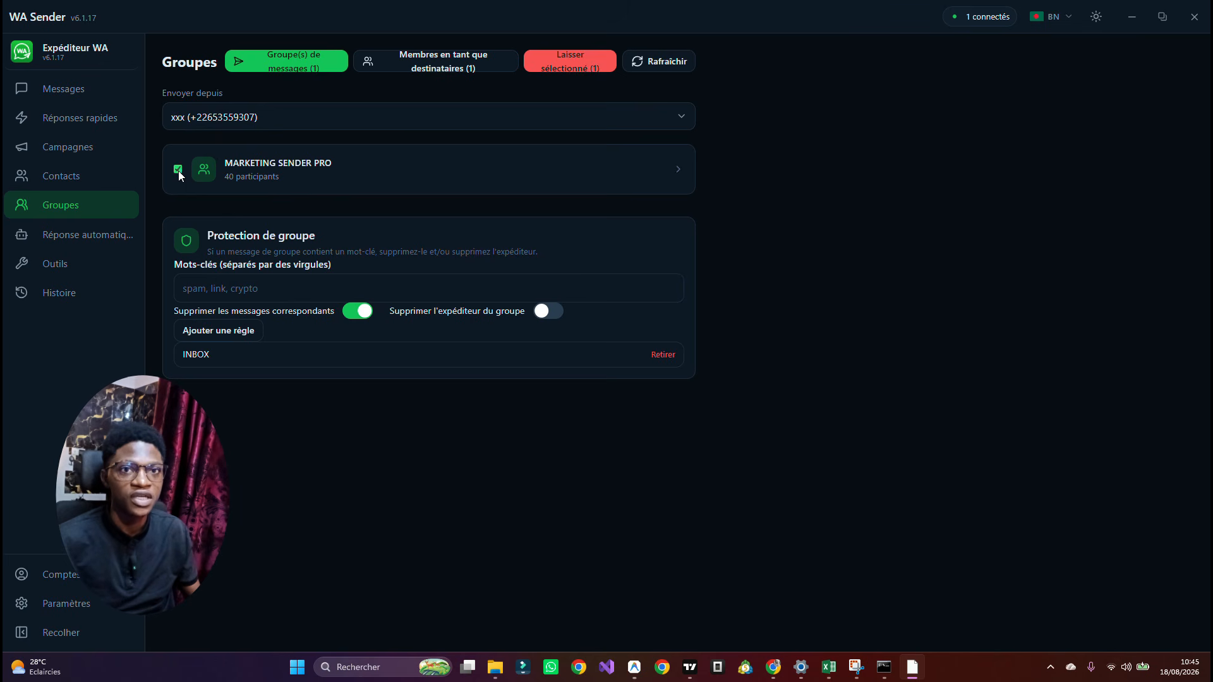
click(179, 170)
click(179, 169)
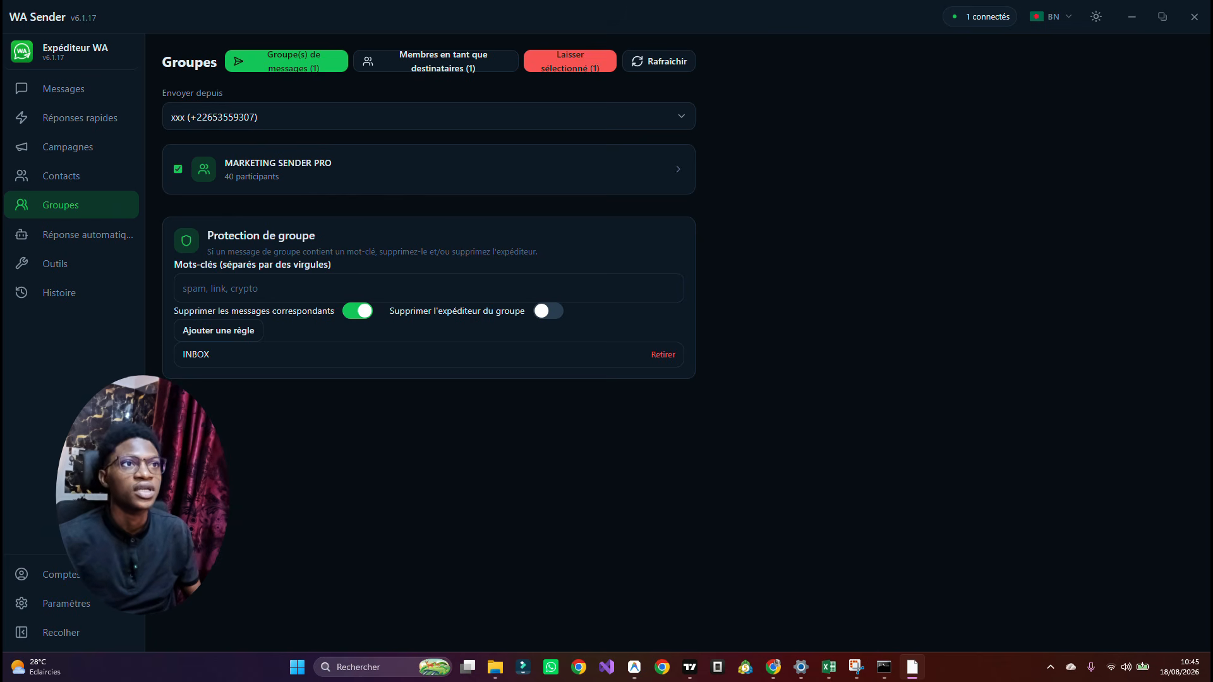
click(291, 68)
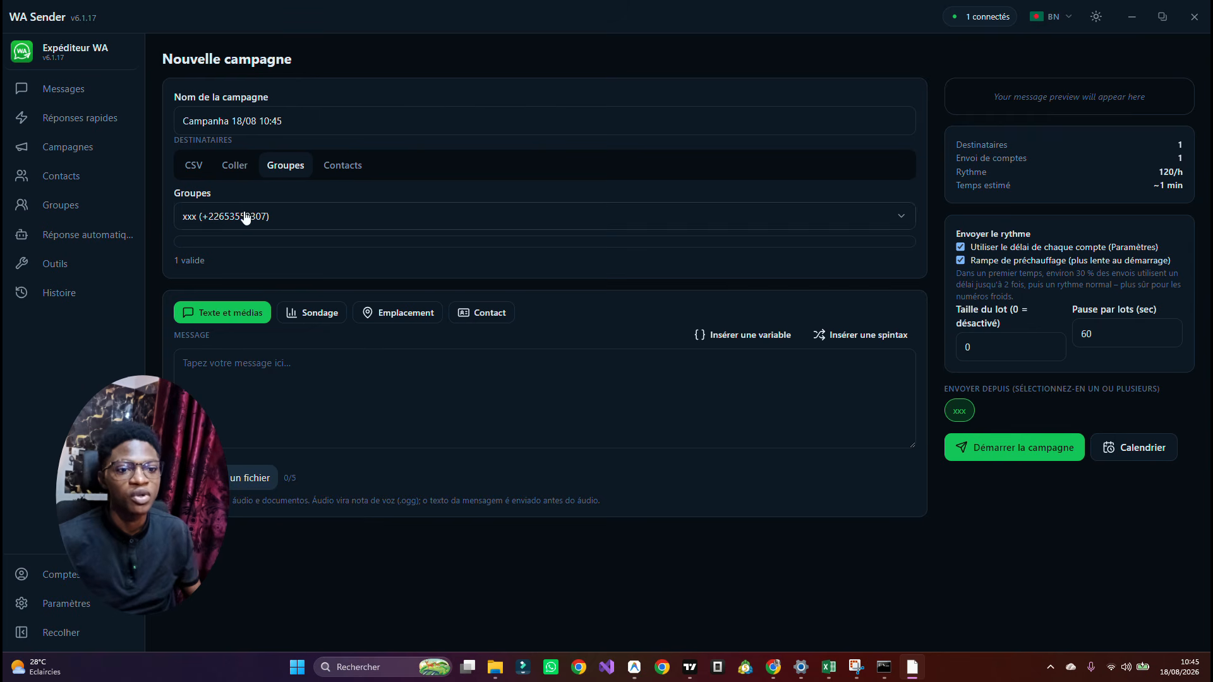
click(203, 367)
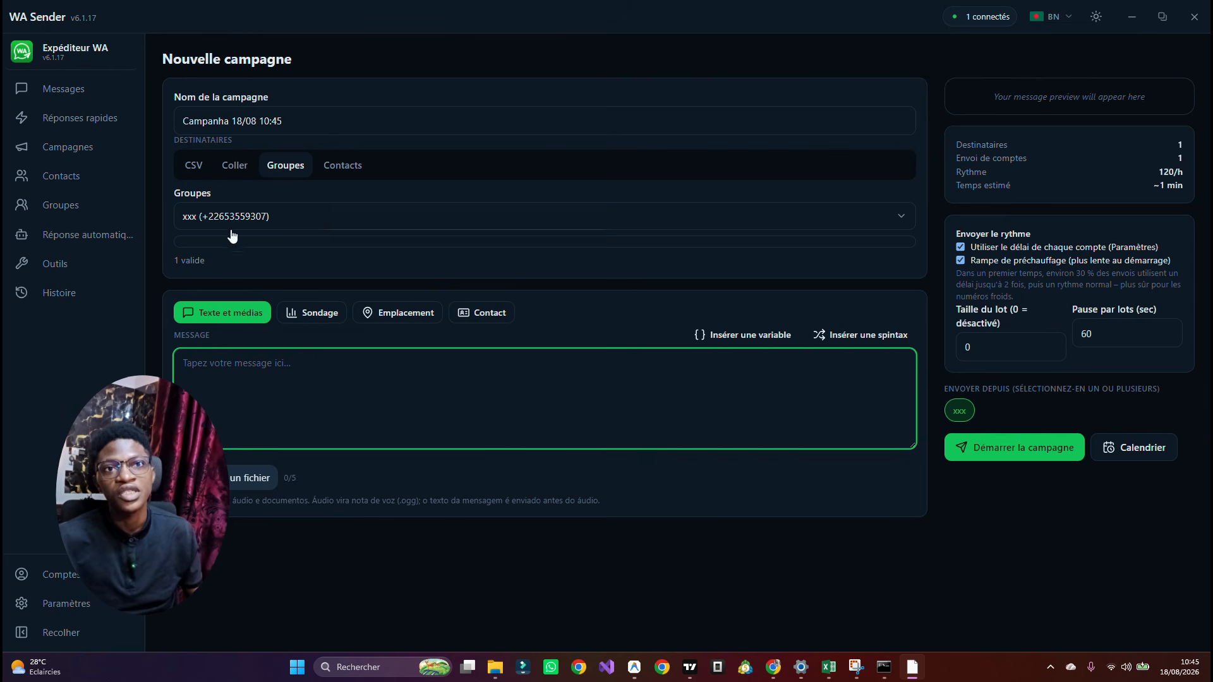
- Start a new campaign directly from Campaigns with account xxx's MARKETING SENDER PRO group as the recipient
click(62, 203)
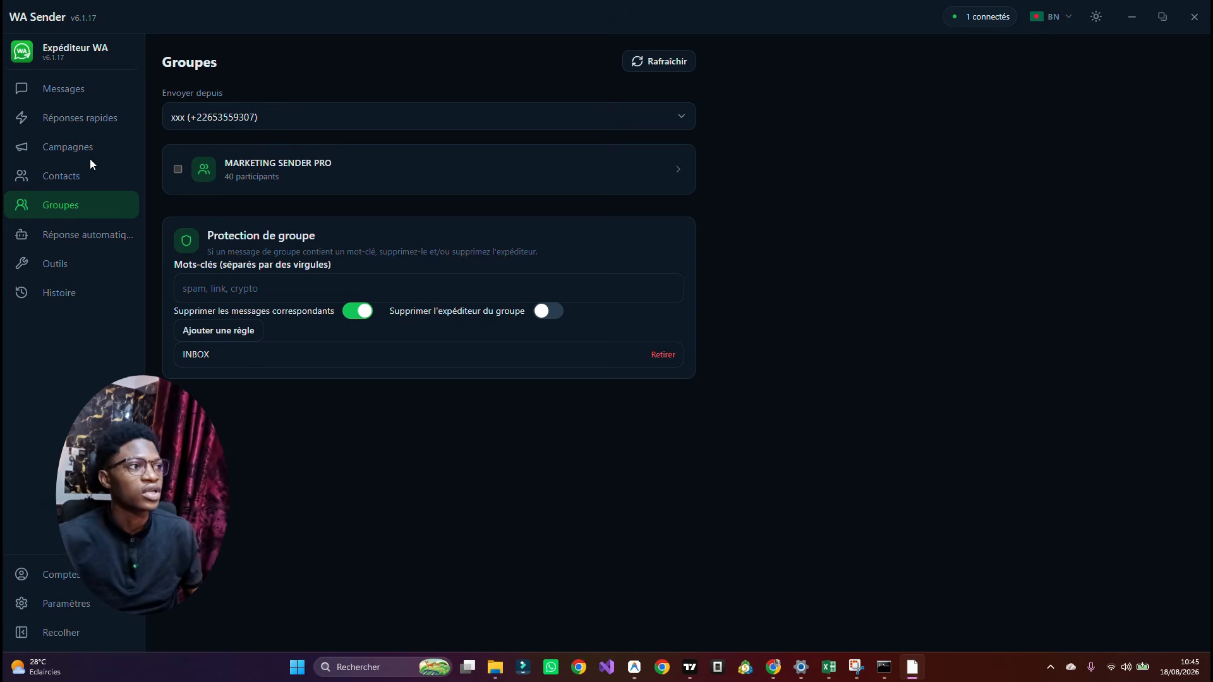
click(88, 156)
click(733, 235)
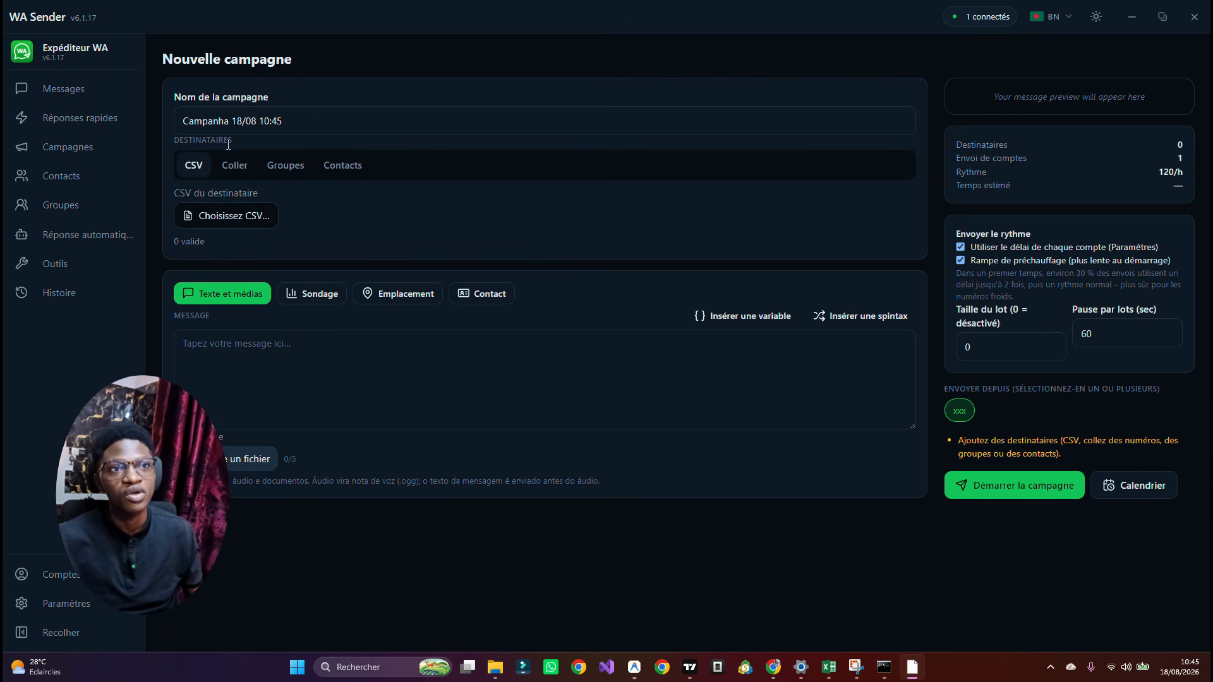
click(293, 168)
click(269, 214)
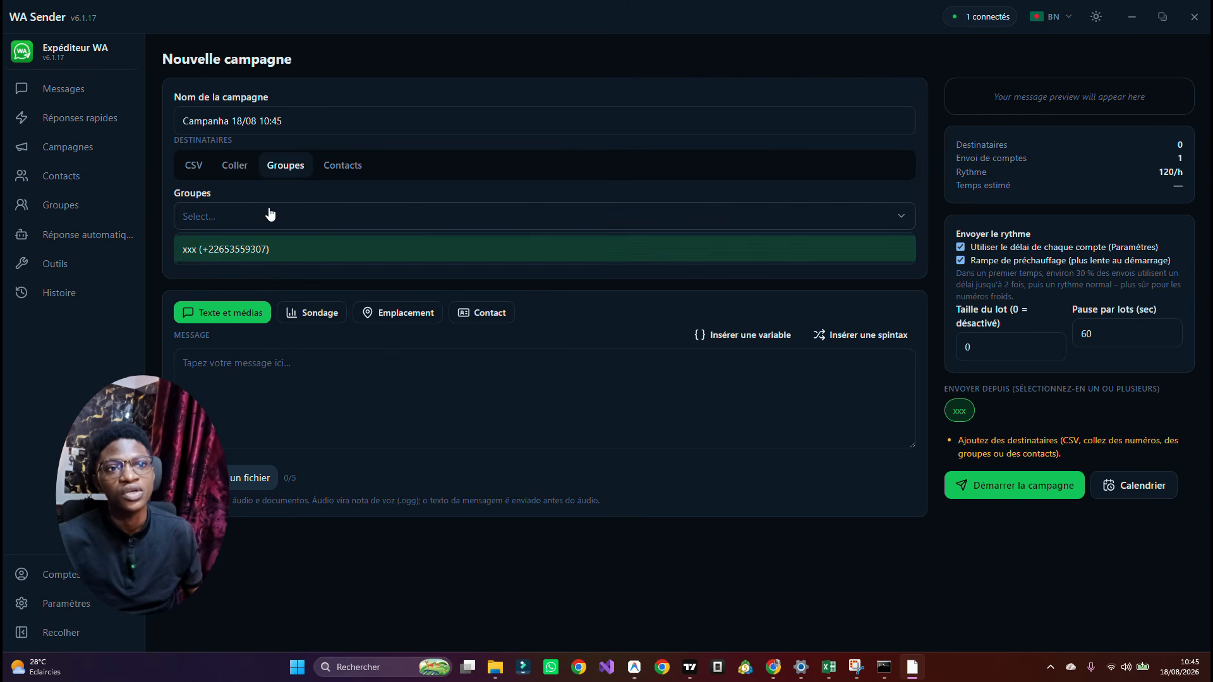
click(245, 251)
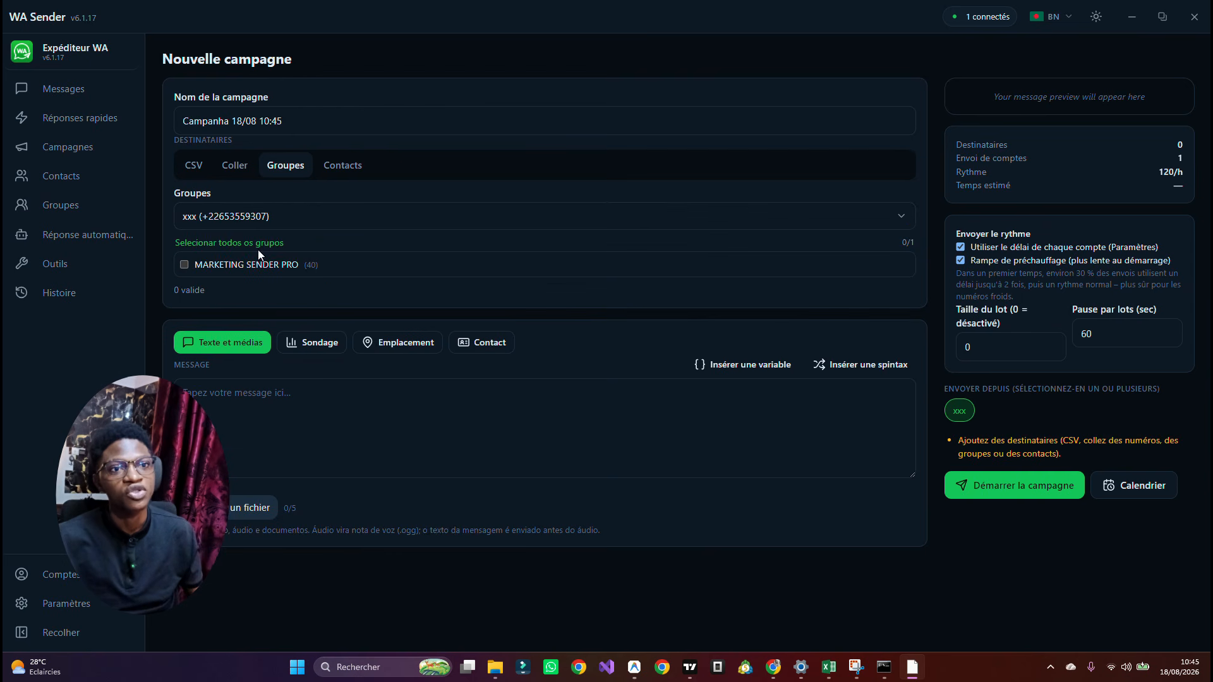
click(191, 265)
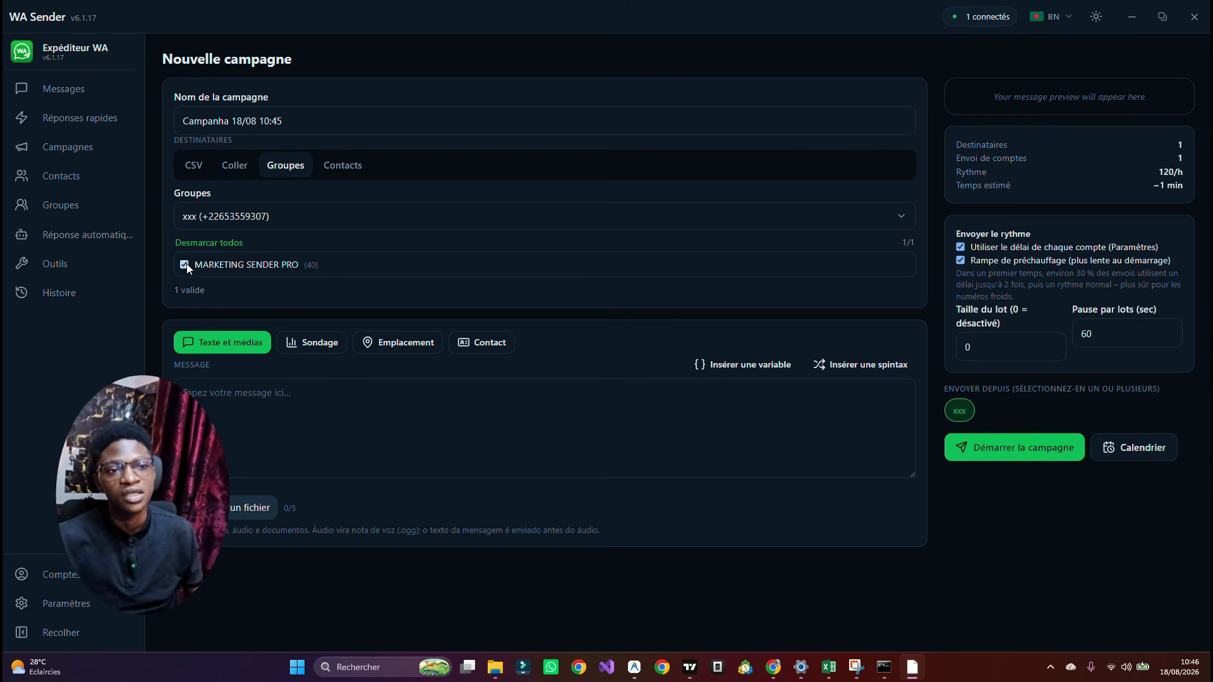
click(248, 417)
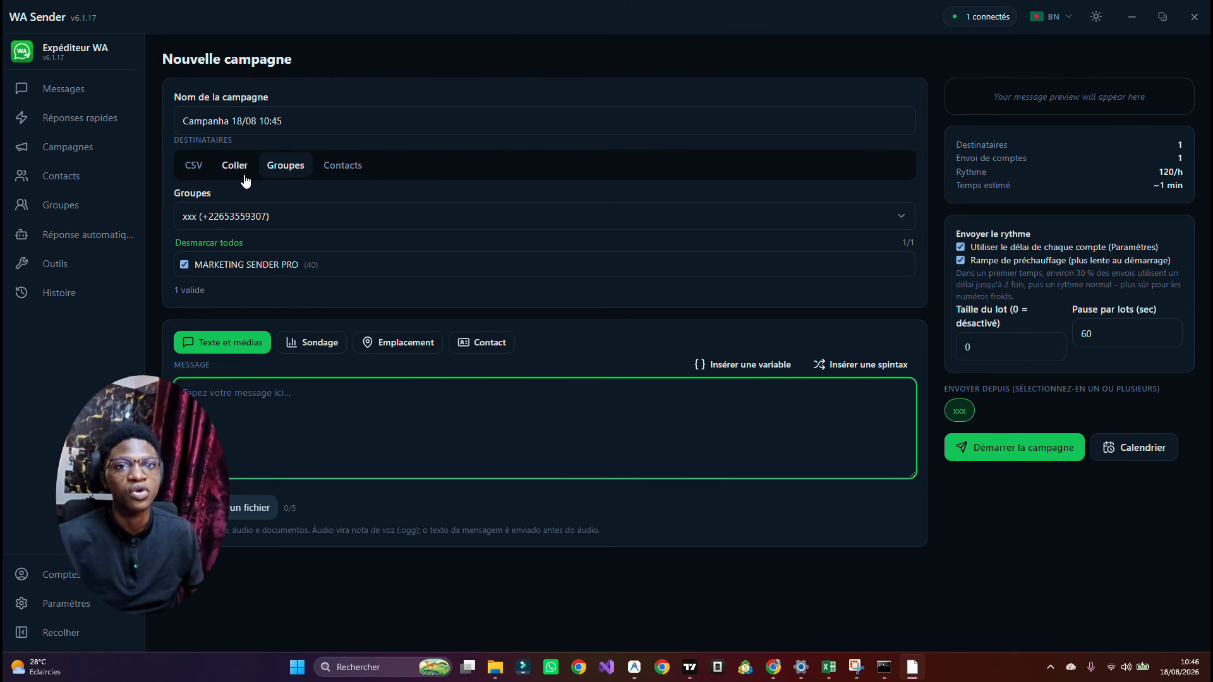
- Return to the groups and remove the INBOX group protection rule
click(45, 205)
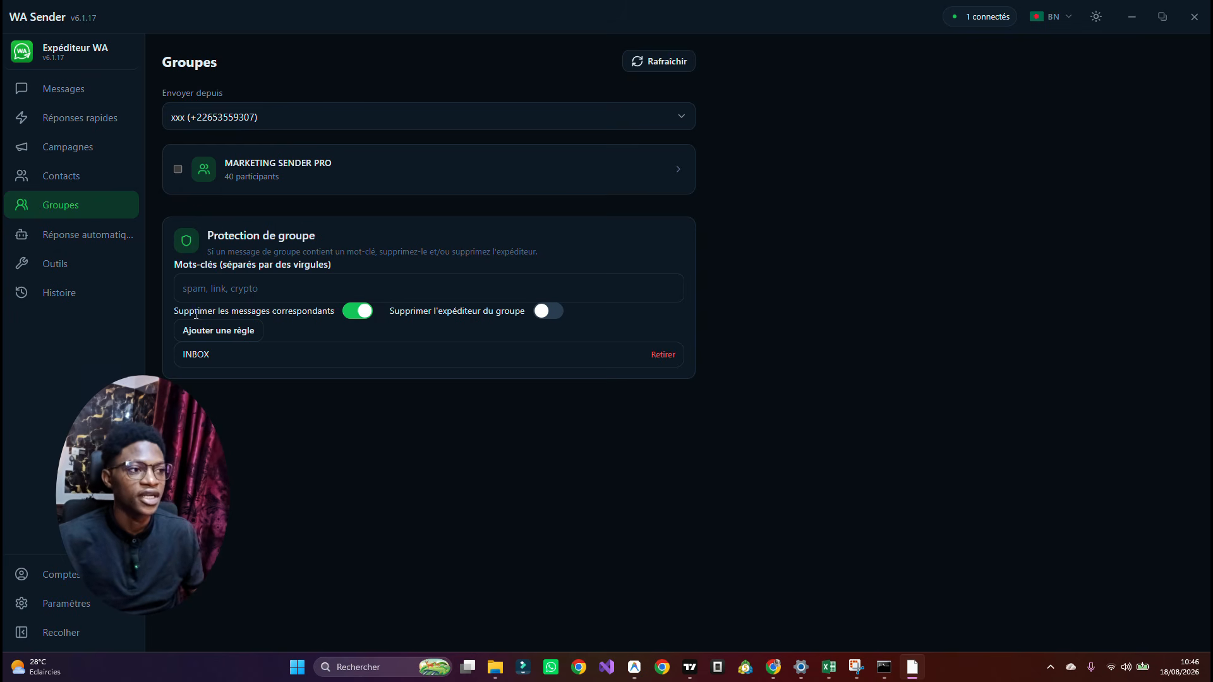
click(663, 355)
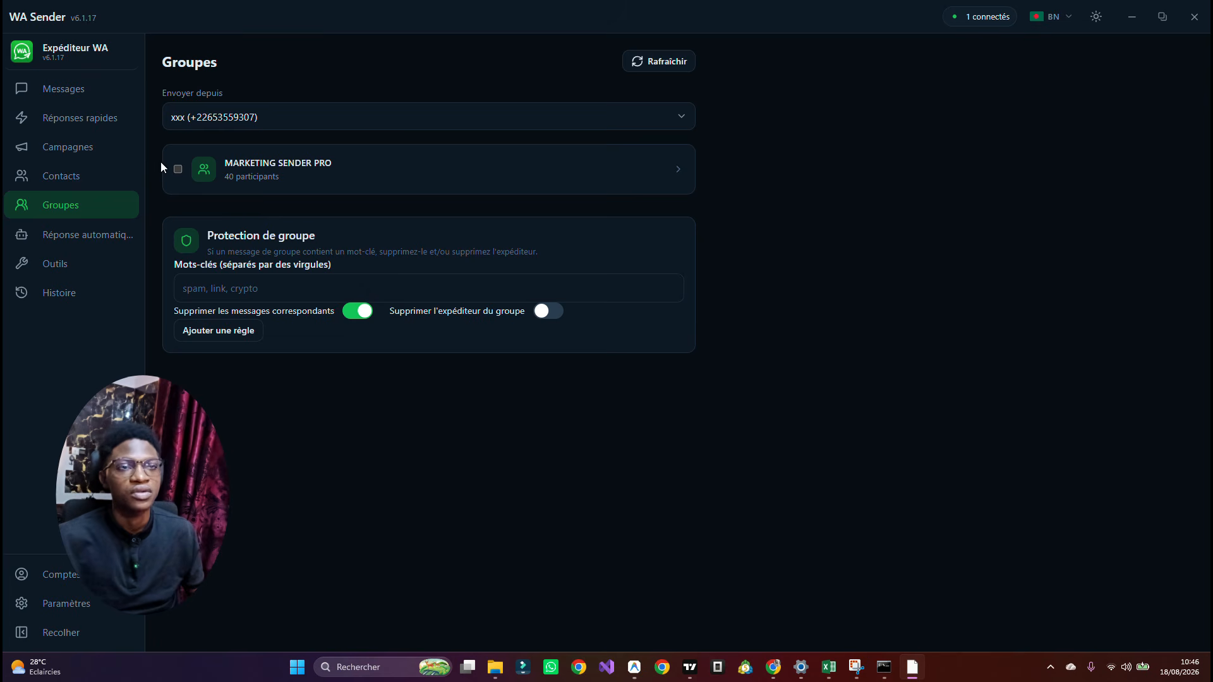
- Load the members of the MARKETING SENDER PRO group as recipients of a new campaign and review the filled-in number list
click(178, 169)
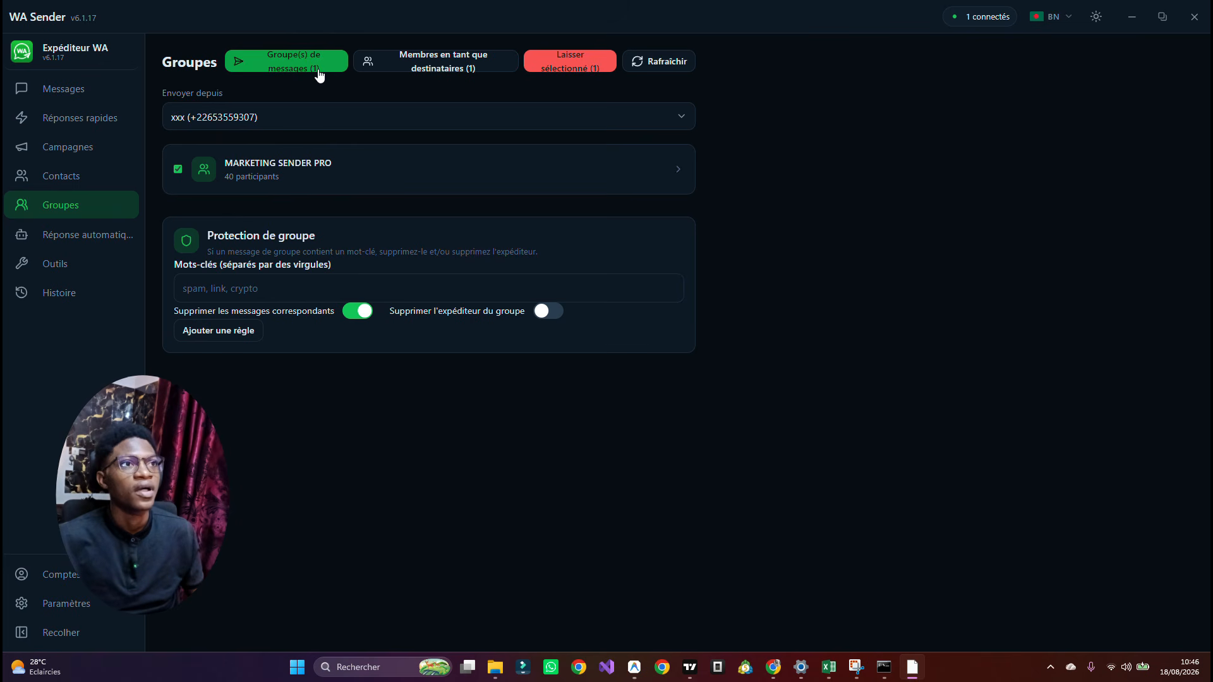
click(476, 63)
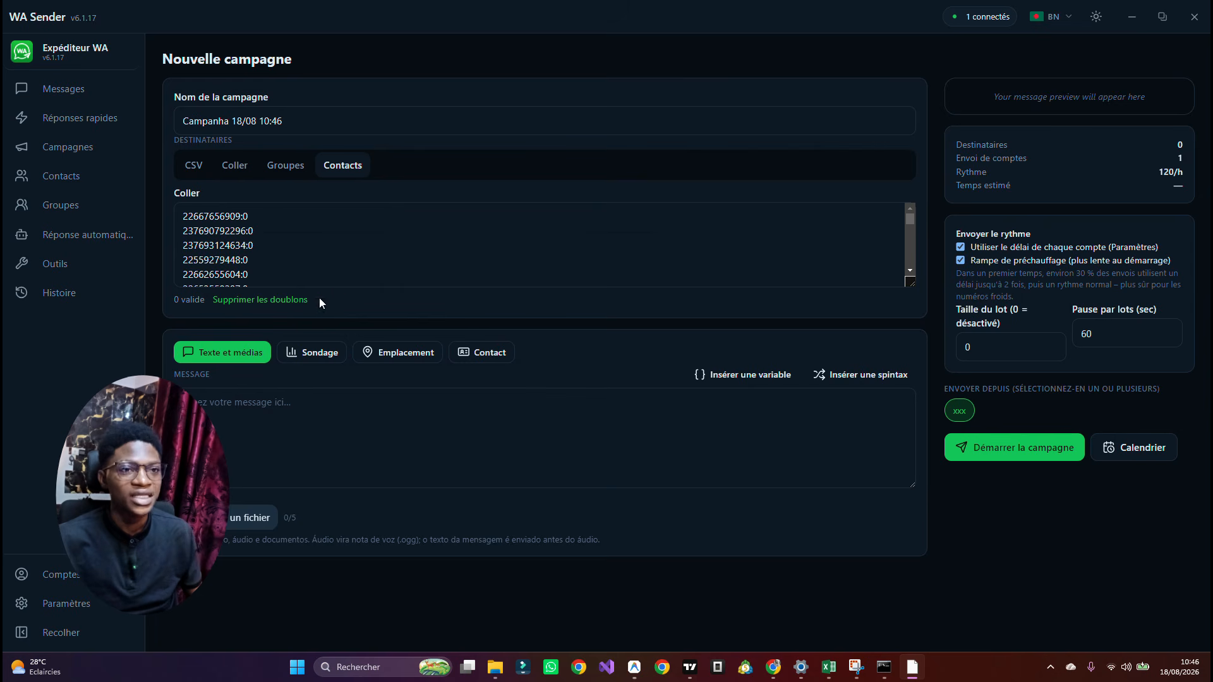
scroll(234, 242, down, 6)
scroll(235, 238, up, 6)
scroll(235, 237, down, 5)
scroll(239, 232, down, 2)
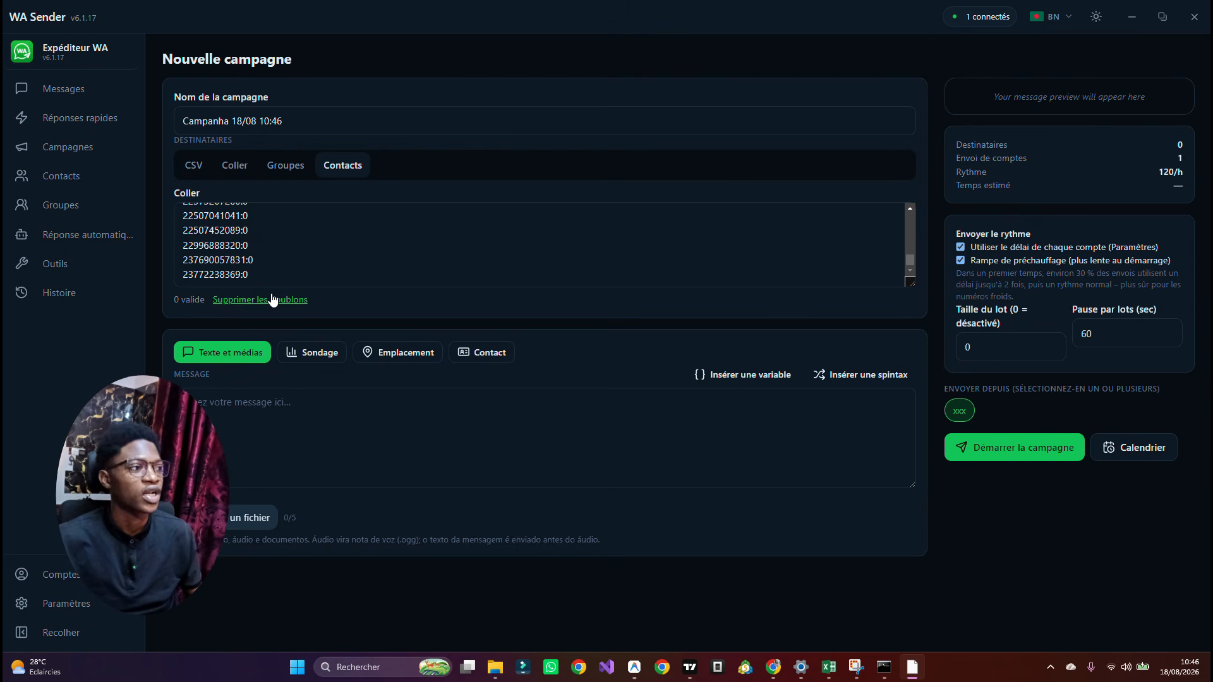
scroll(523, 255, up, 10)
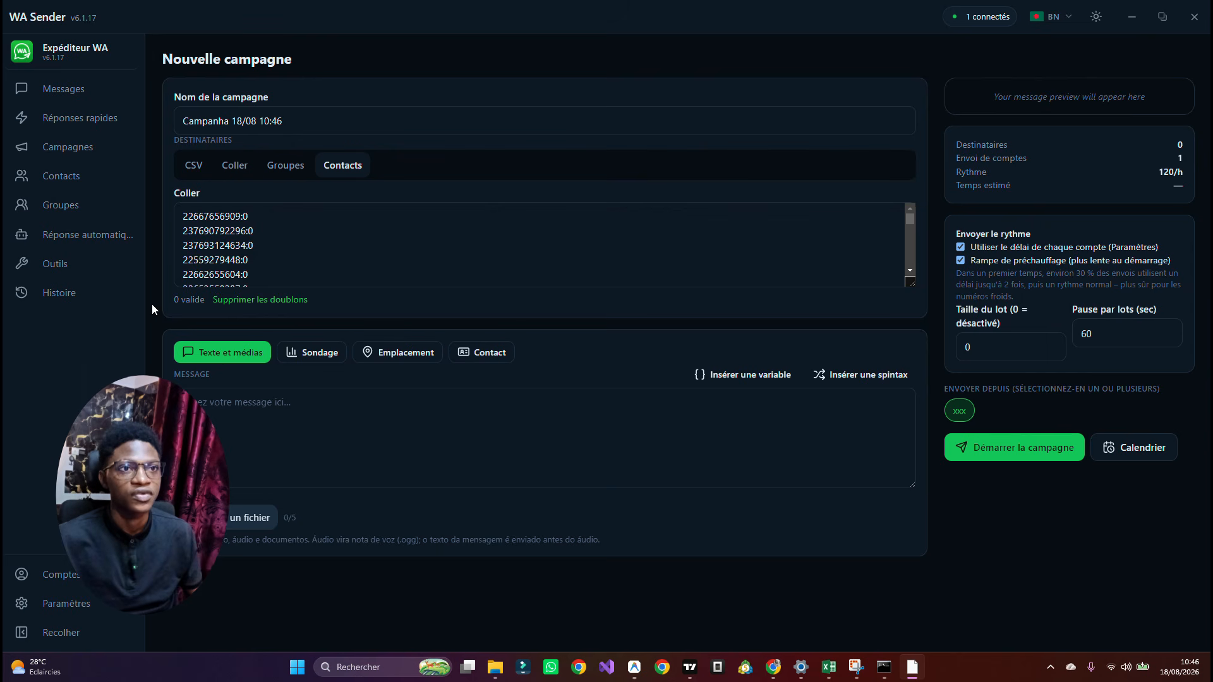
- Review the group actions available for MARKETING SENDER PRO and the quick replies page with its "/" shortcut
click(73, 203)
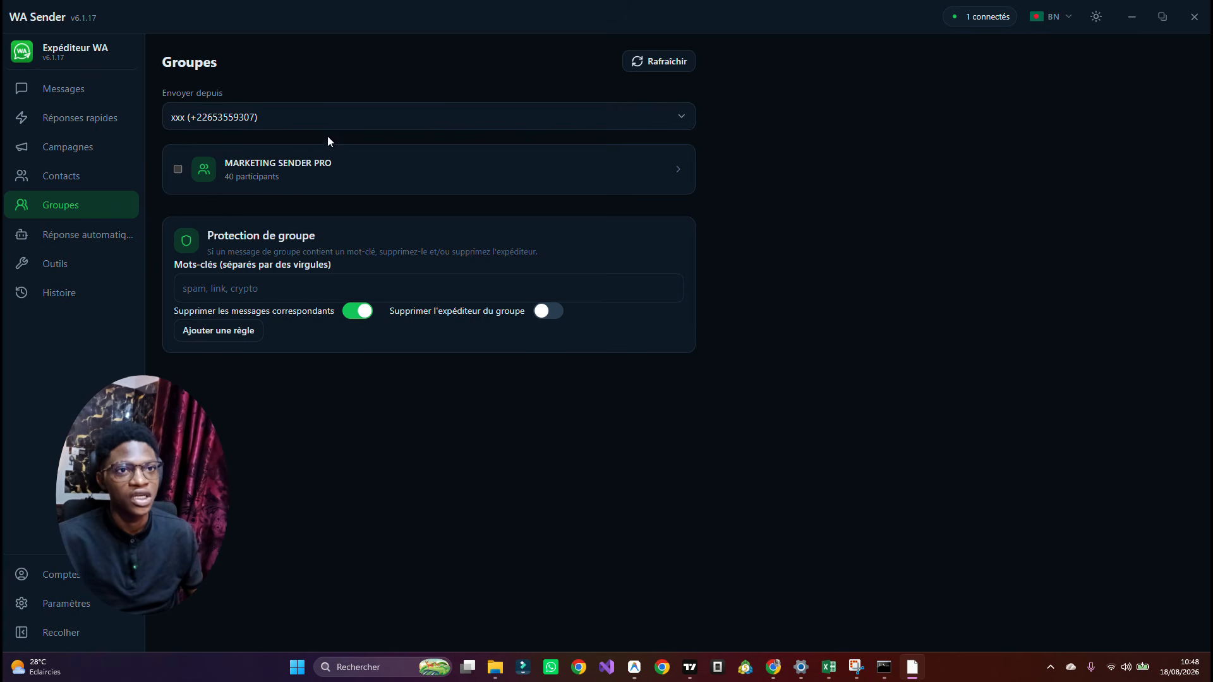
click(177, 170)
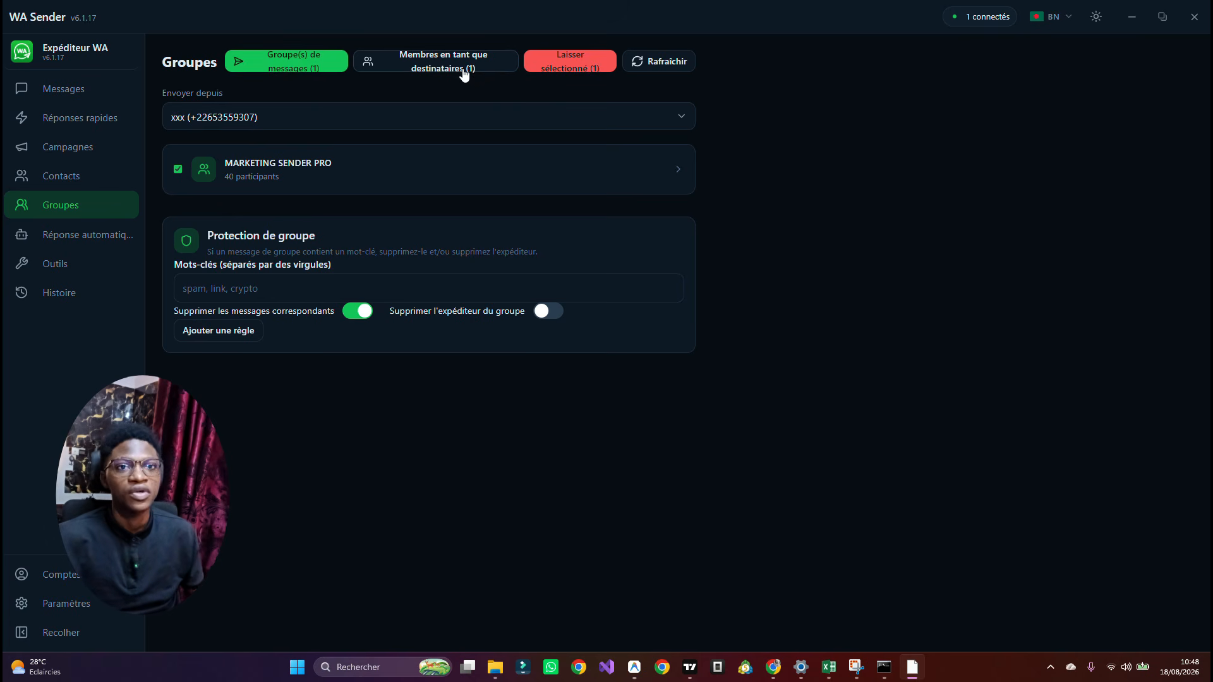
click(79, 235)
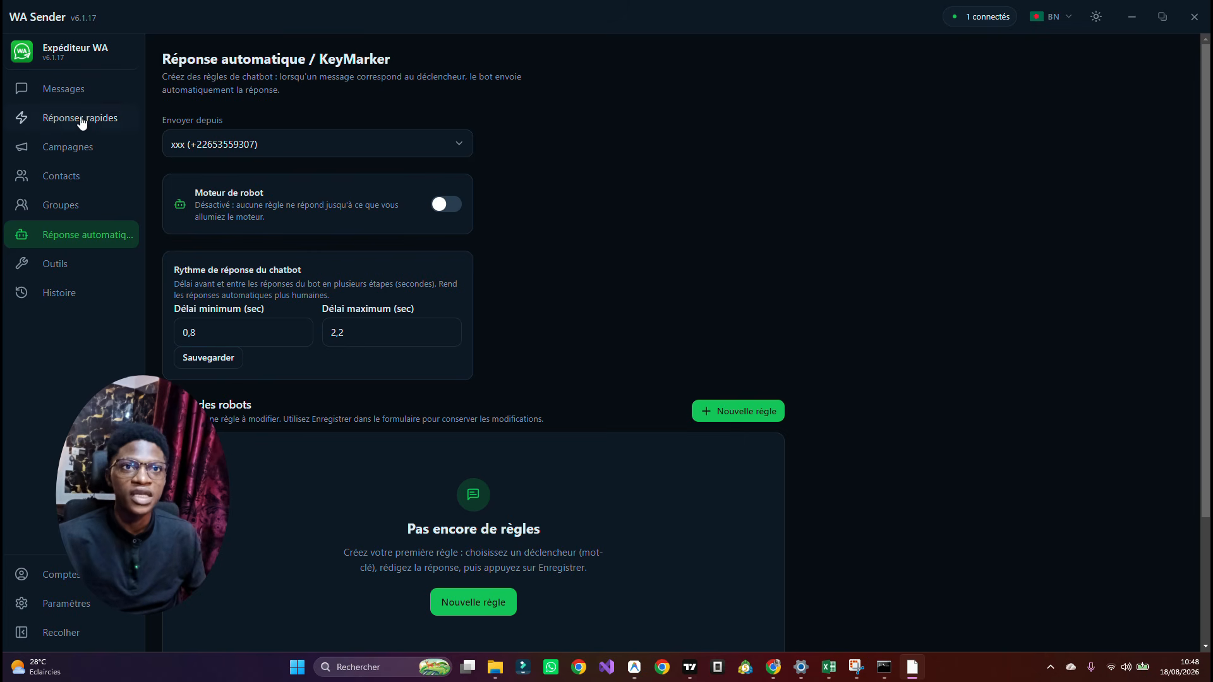
click(64, 127)
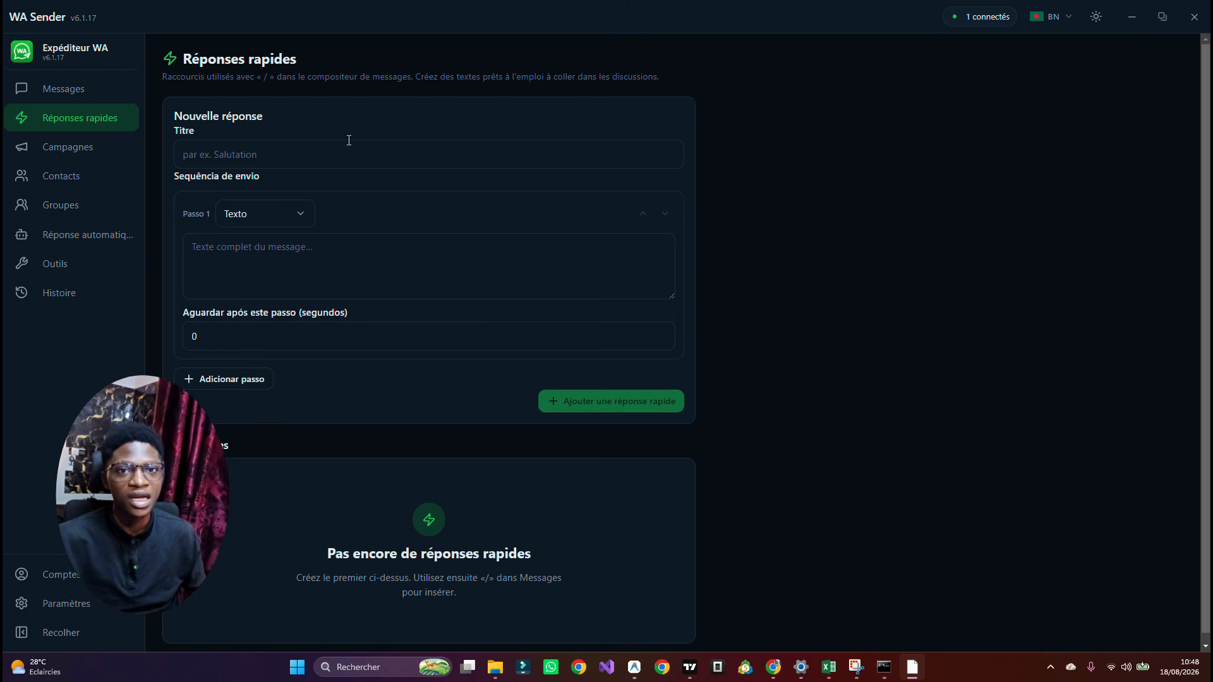
mouse_move(261, 77)
mouse_down()
mouse_move(278, 77)
mouse_move(267, 74)
mouse_up()
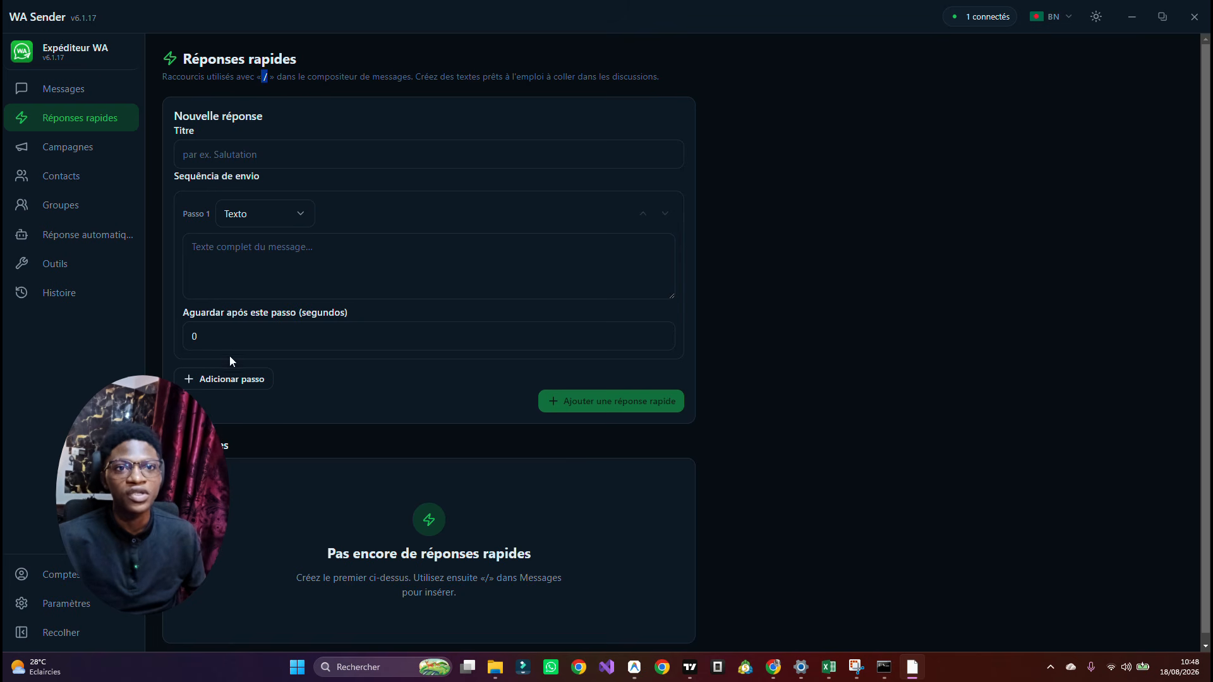
- Start a new automatic reply rule and review the available match types for its trigger
click(88, 240)
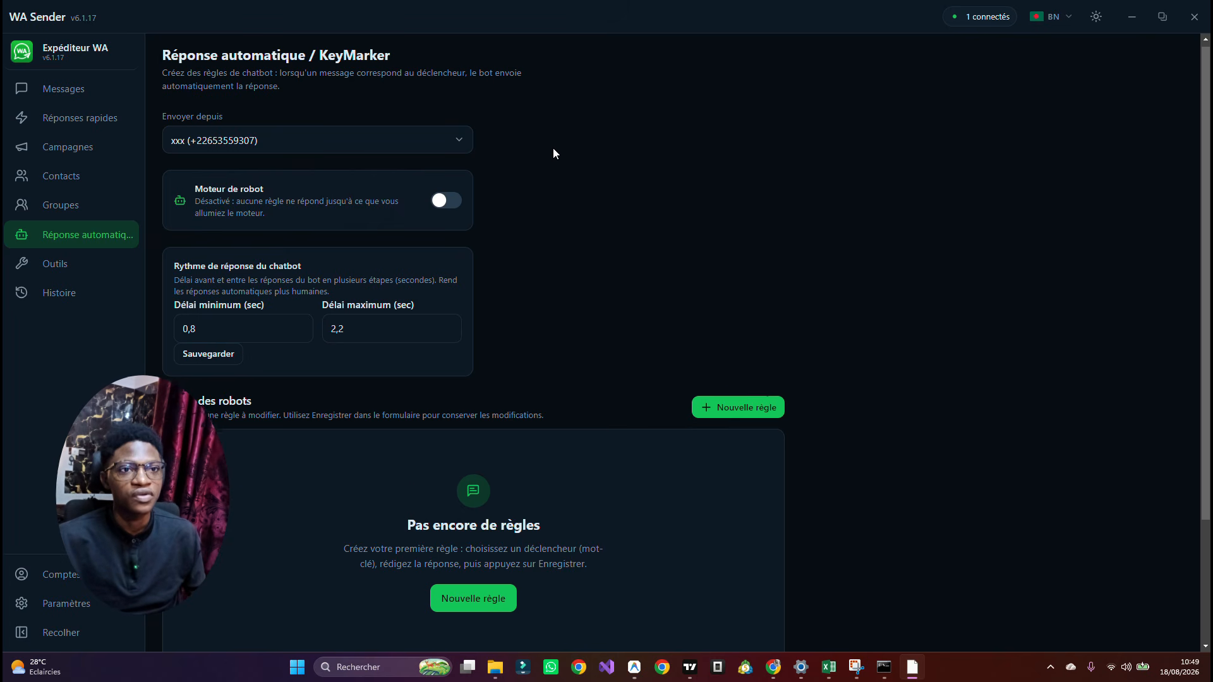
scroll(553, 149, down, 3)
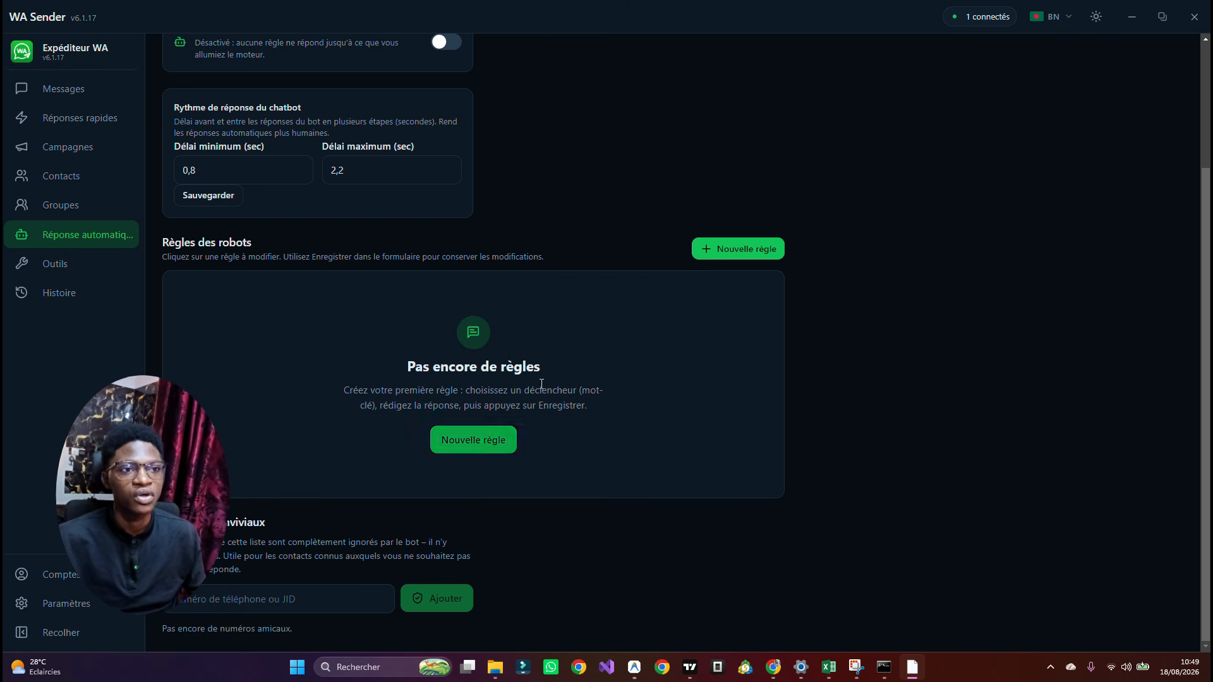
click(721, 245)
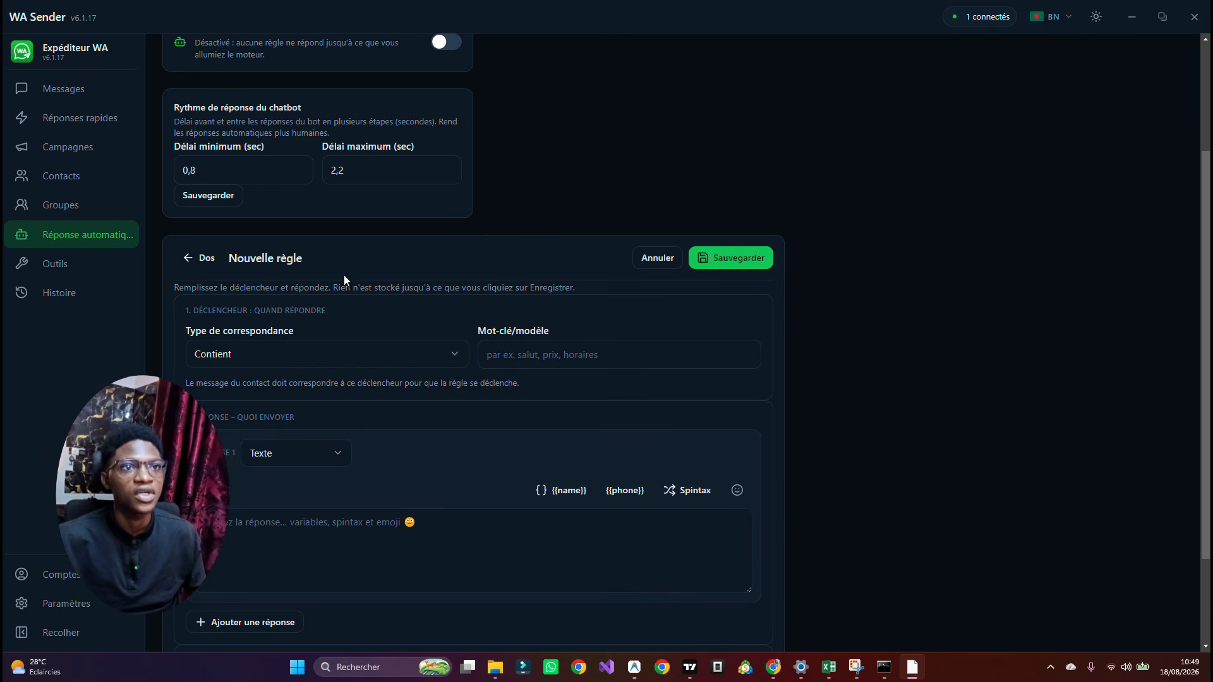
scroll(320, 277, down, 3)
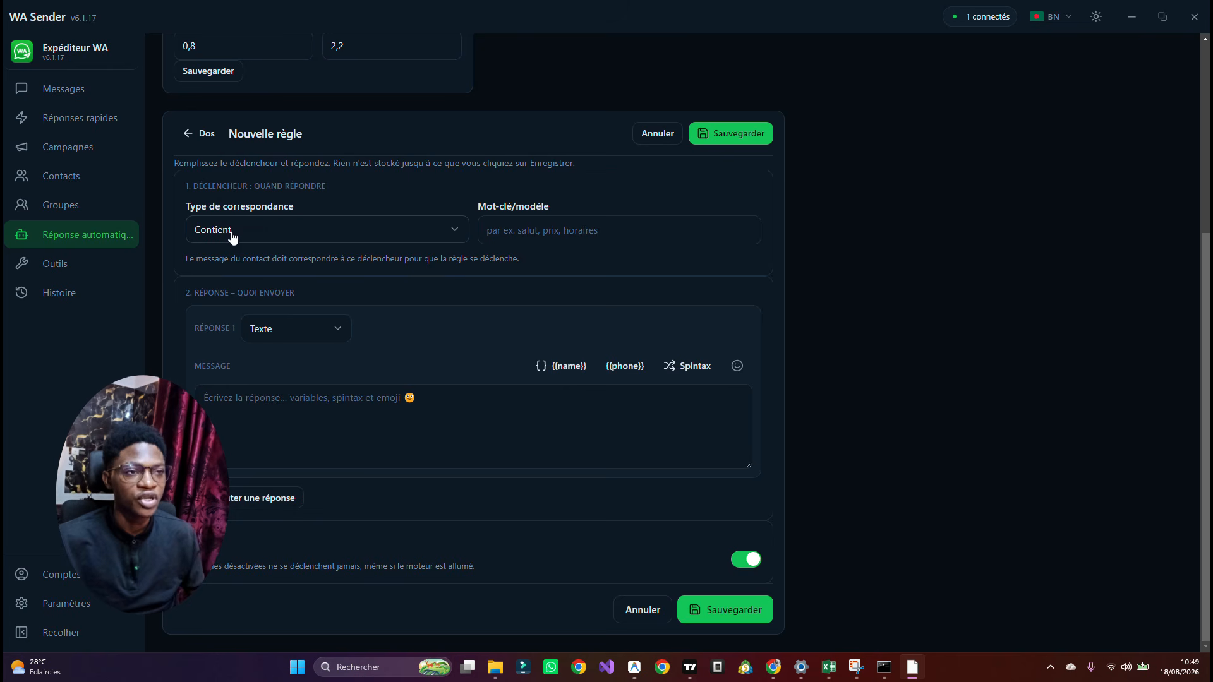
click(459, 234)
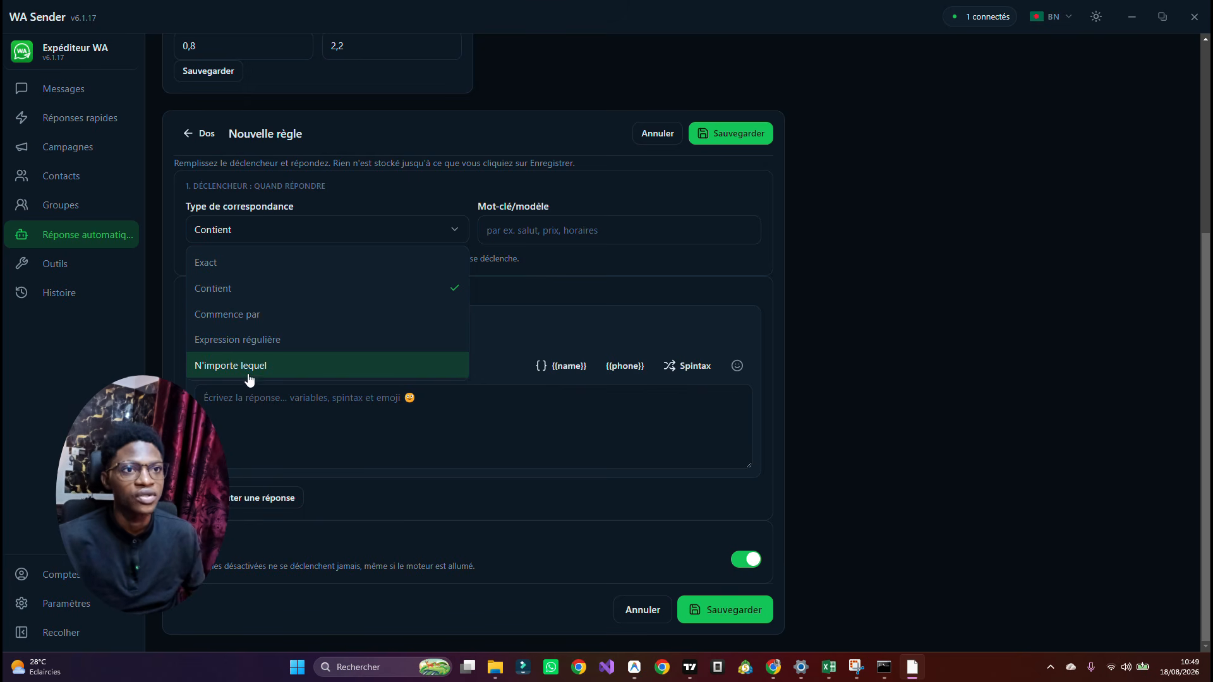
click(427, 182)
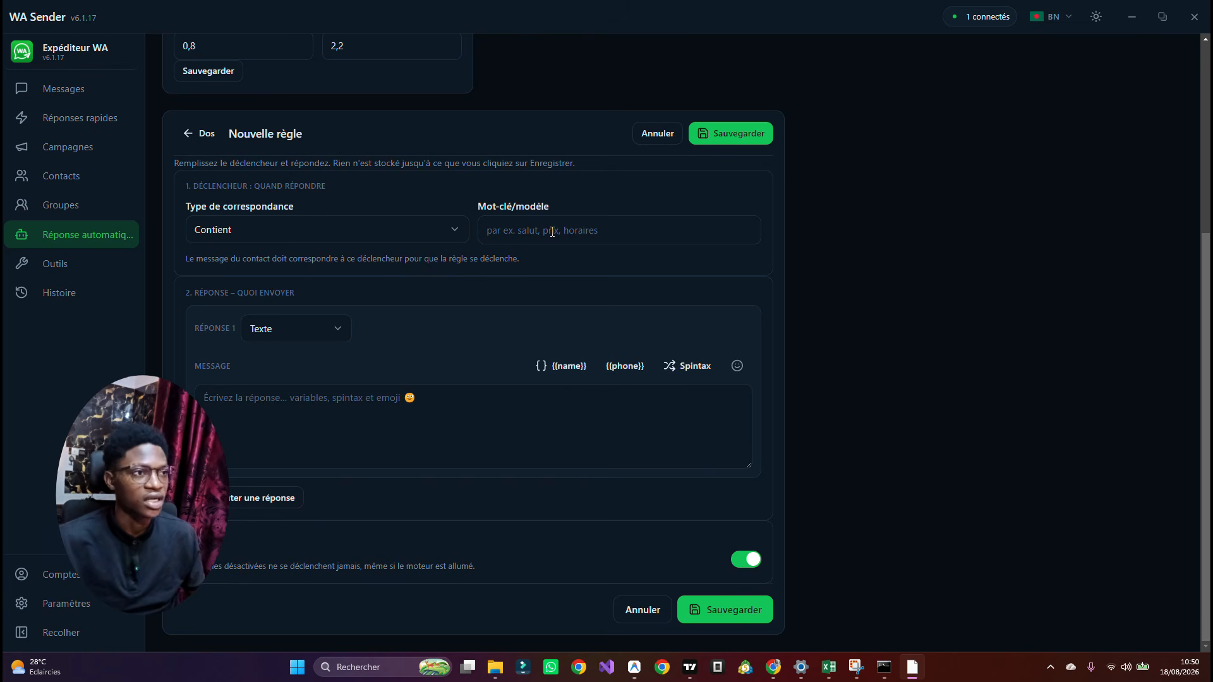
- Set the new rule's trigger keyword to "localisation" and check the match type options against it
click(599, 231)
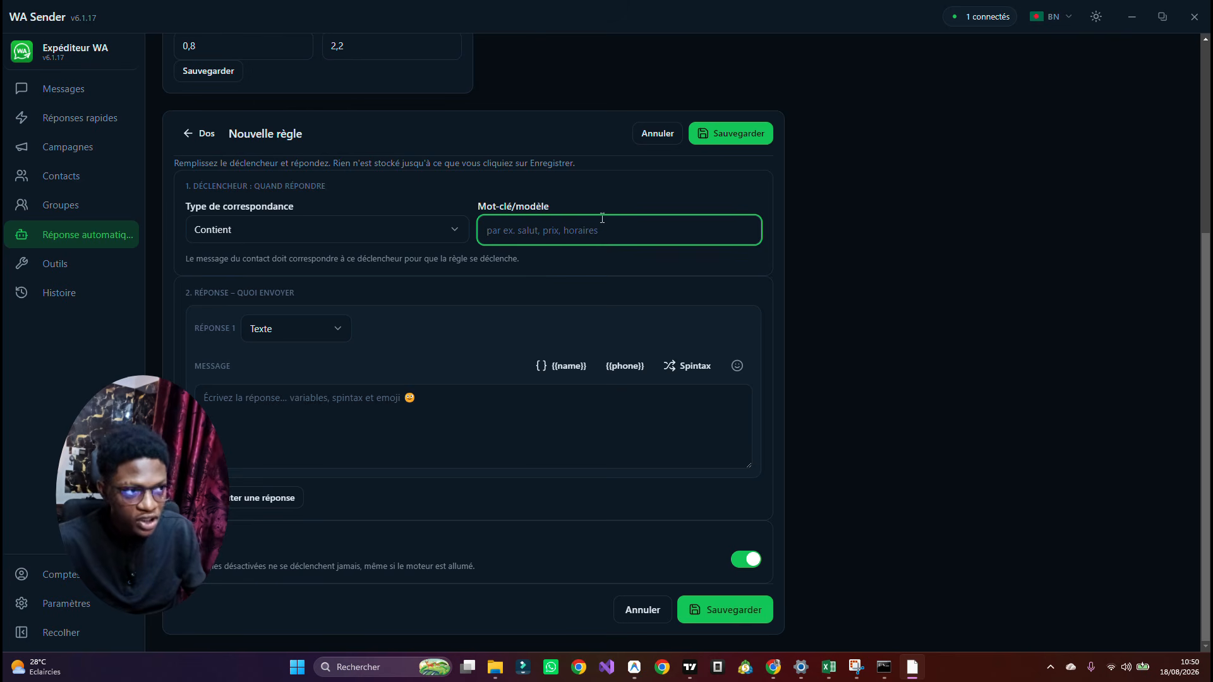
text(l)
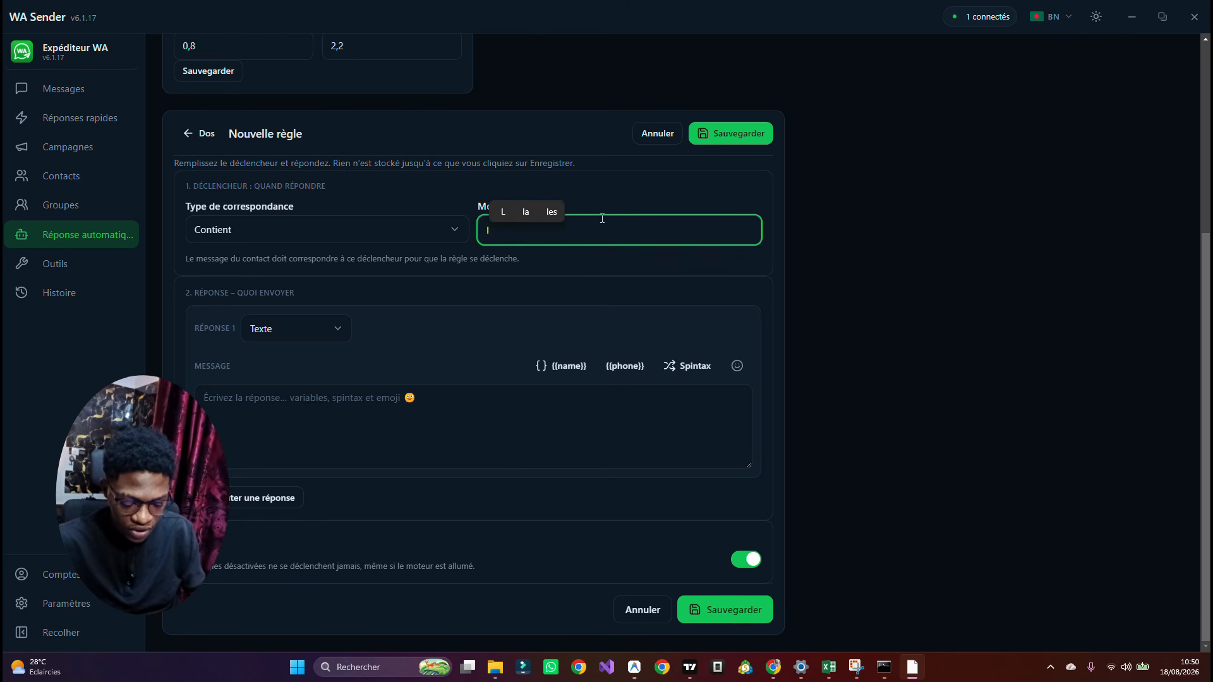
text(ocalisation)
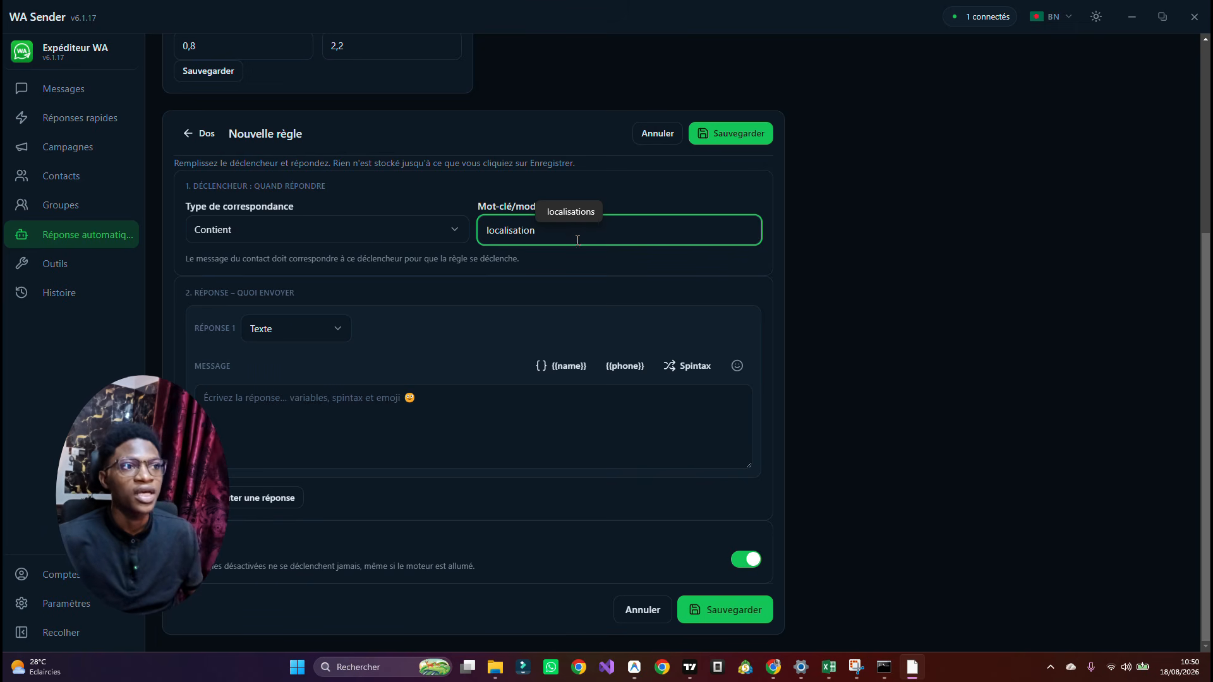
click(662, 198)
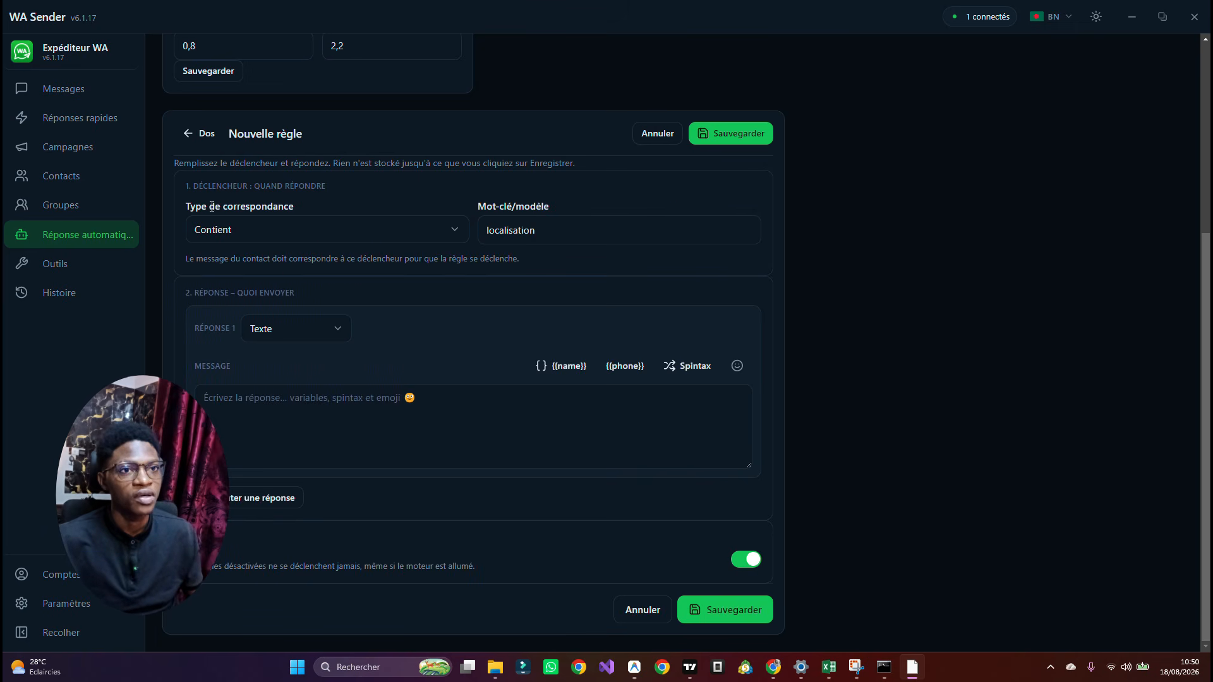
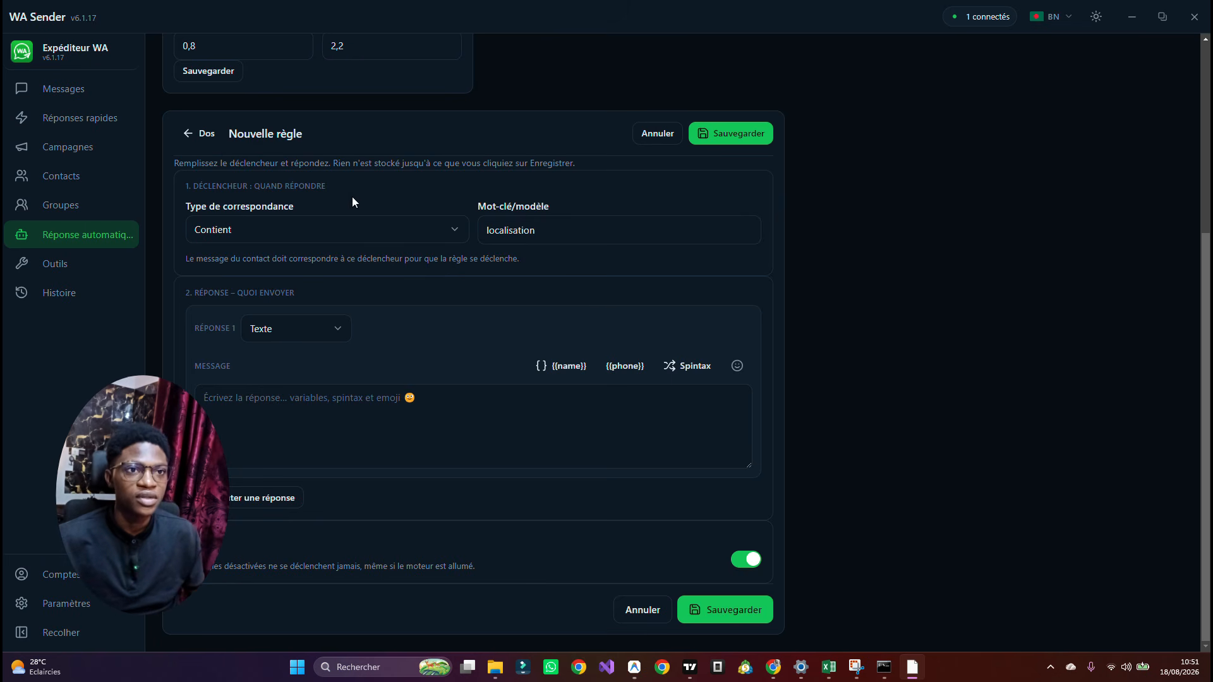
click(285, 233)
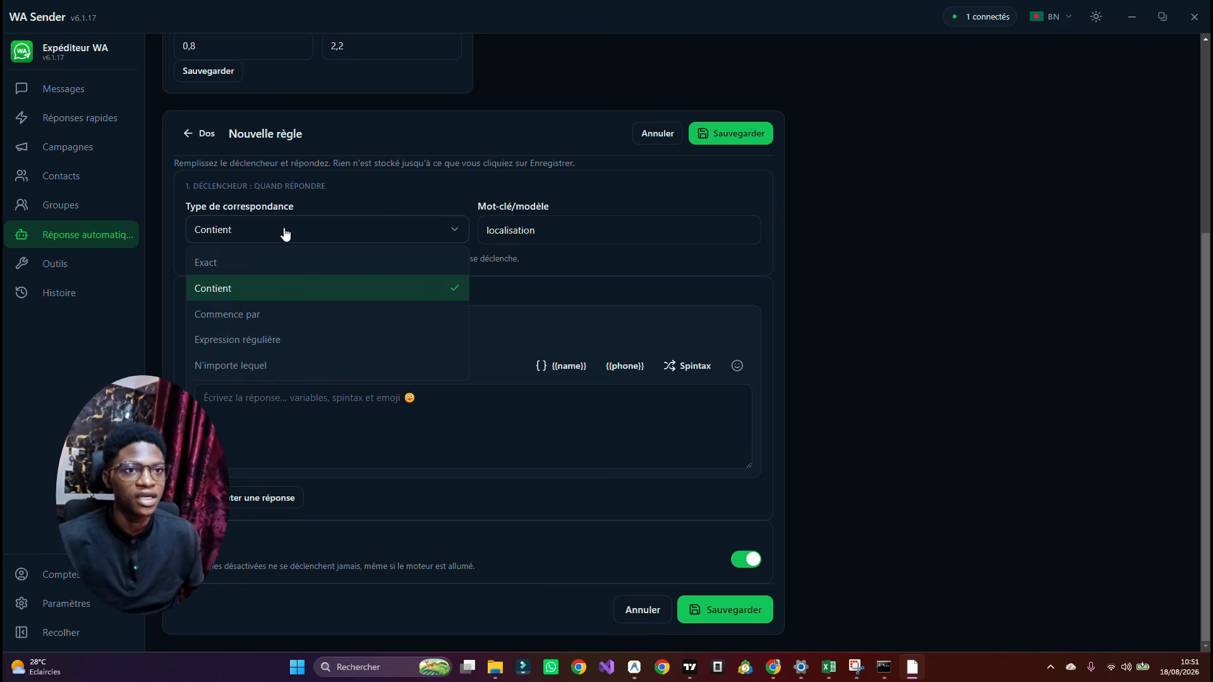
click(287, 241)
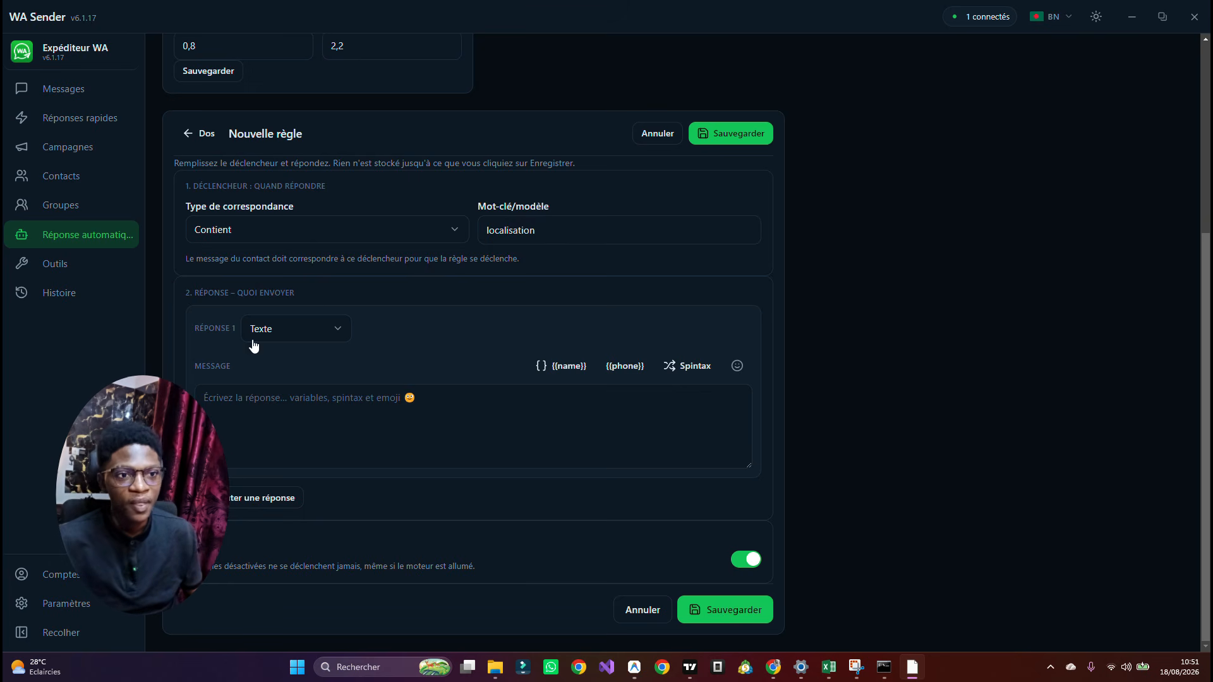
- Review the response types for Réponse 1 and write "nous sommes situes" as its text message
click(298, 339)
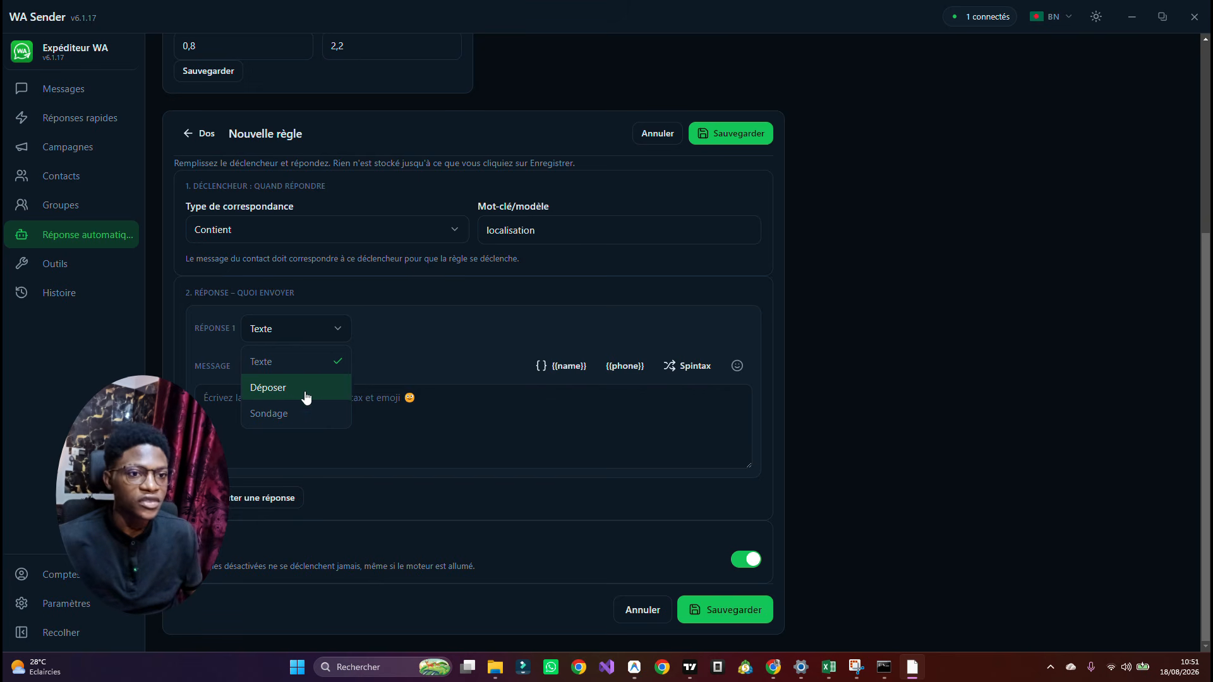
double_click(445, 347)
click(340, 400)
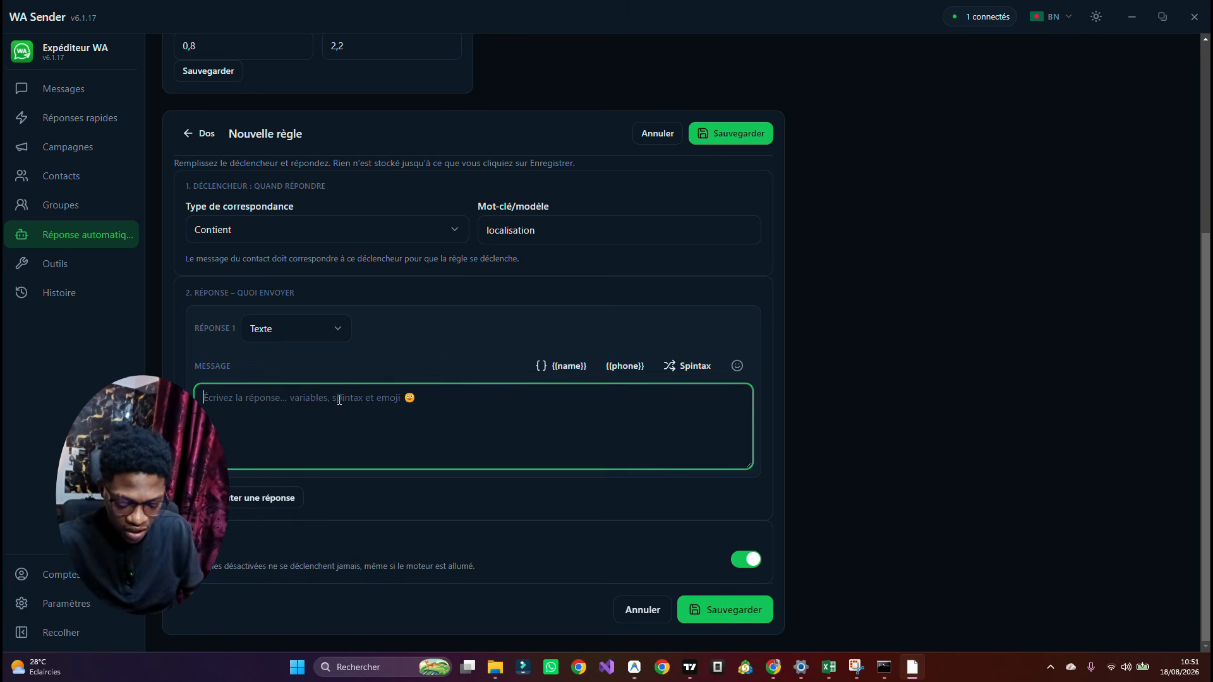
text(no)
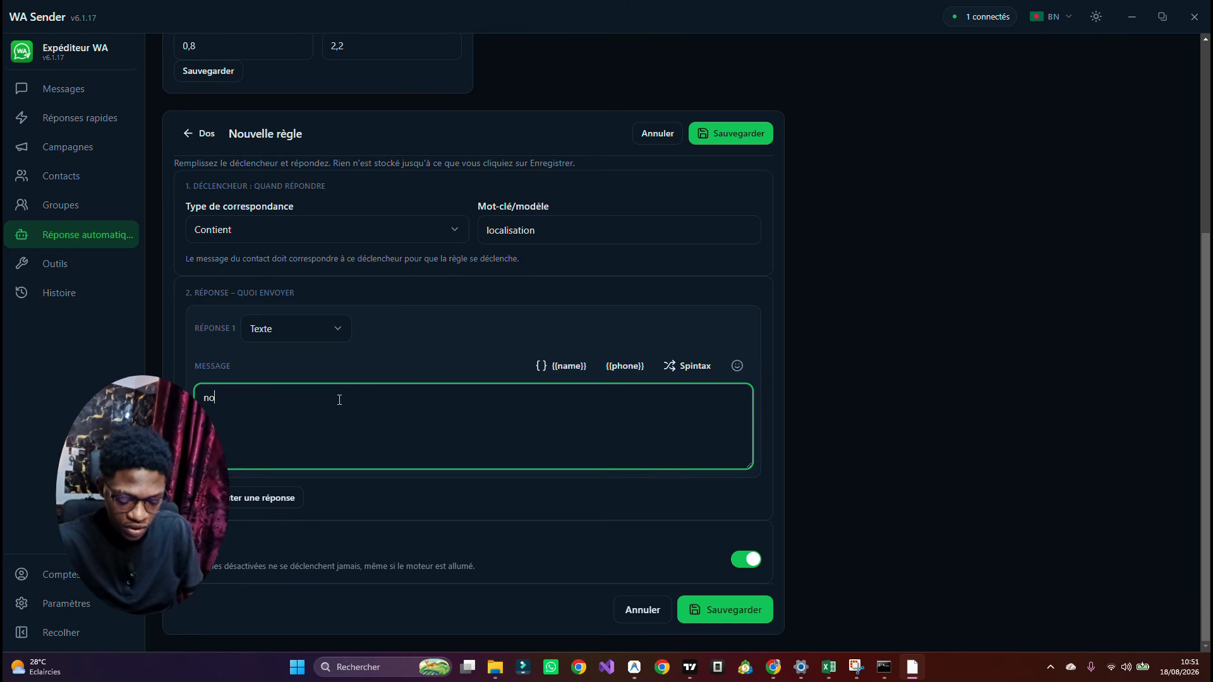
text(us sommes situes)
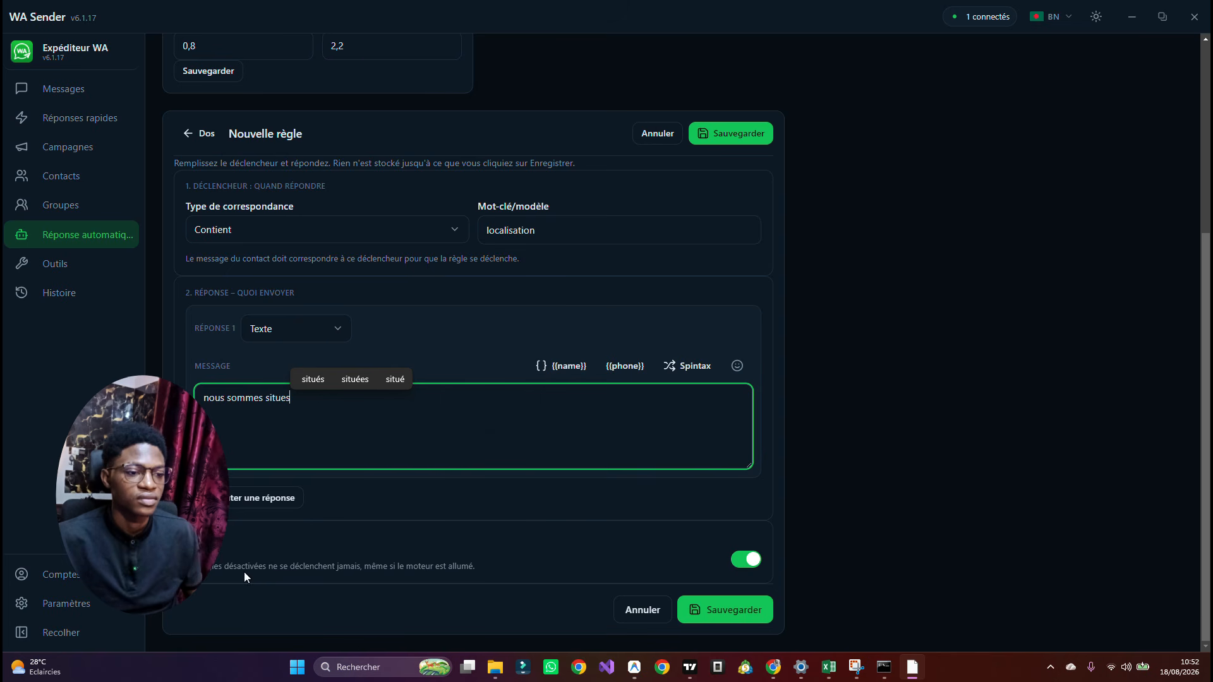
scroll(544, 416, up, 5)
scroll(543, 416, down, 5)
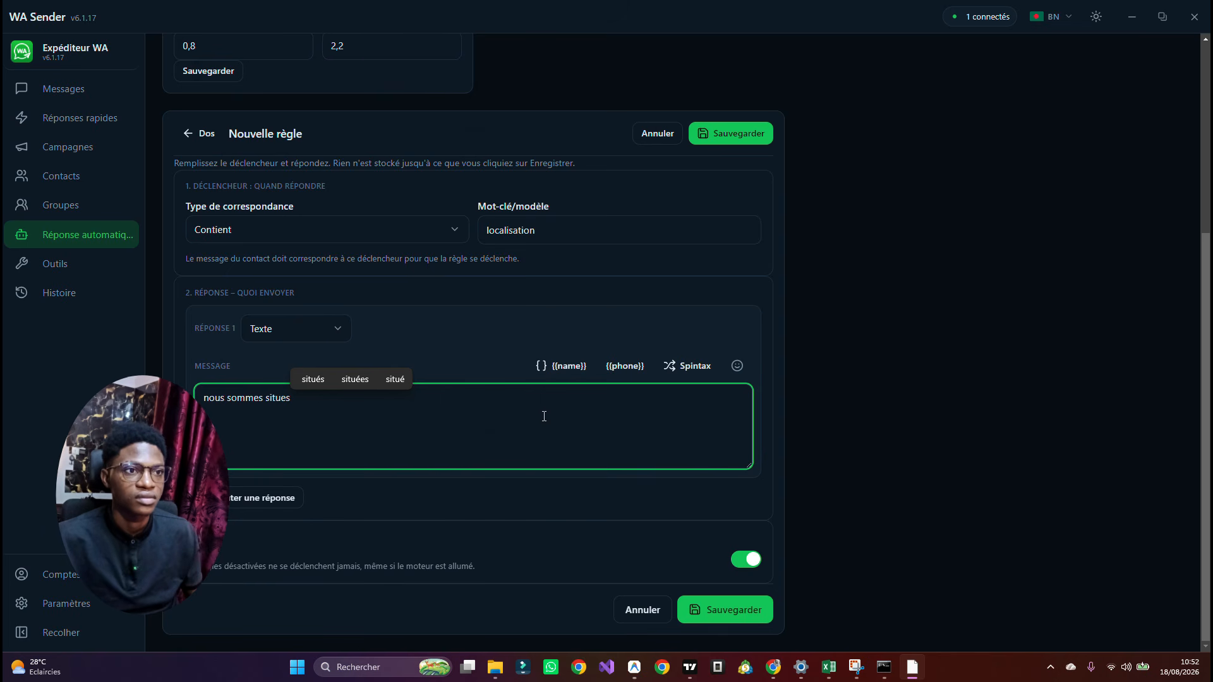
scroll(544, 417, up, 5)
scroll(544, 420, down, 5)
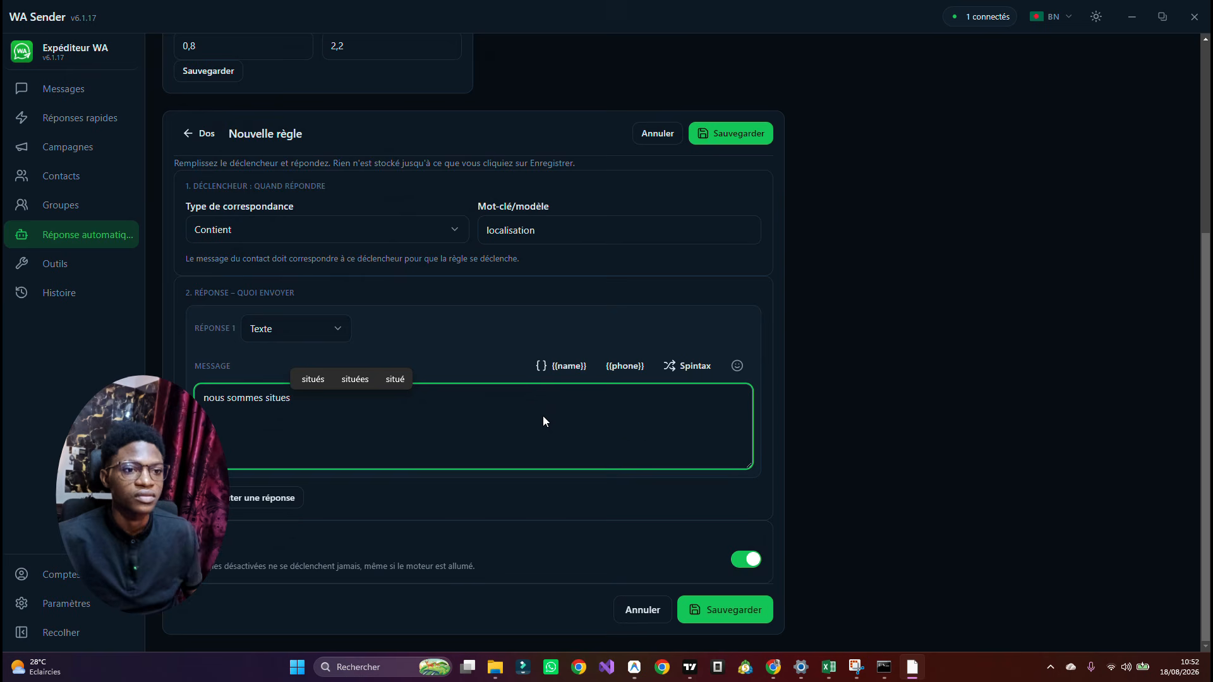
scroll(524, 393, up, 5)
scroll(525, 393, down, 5)
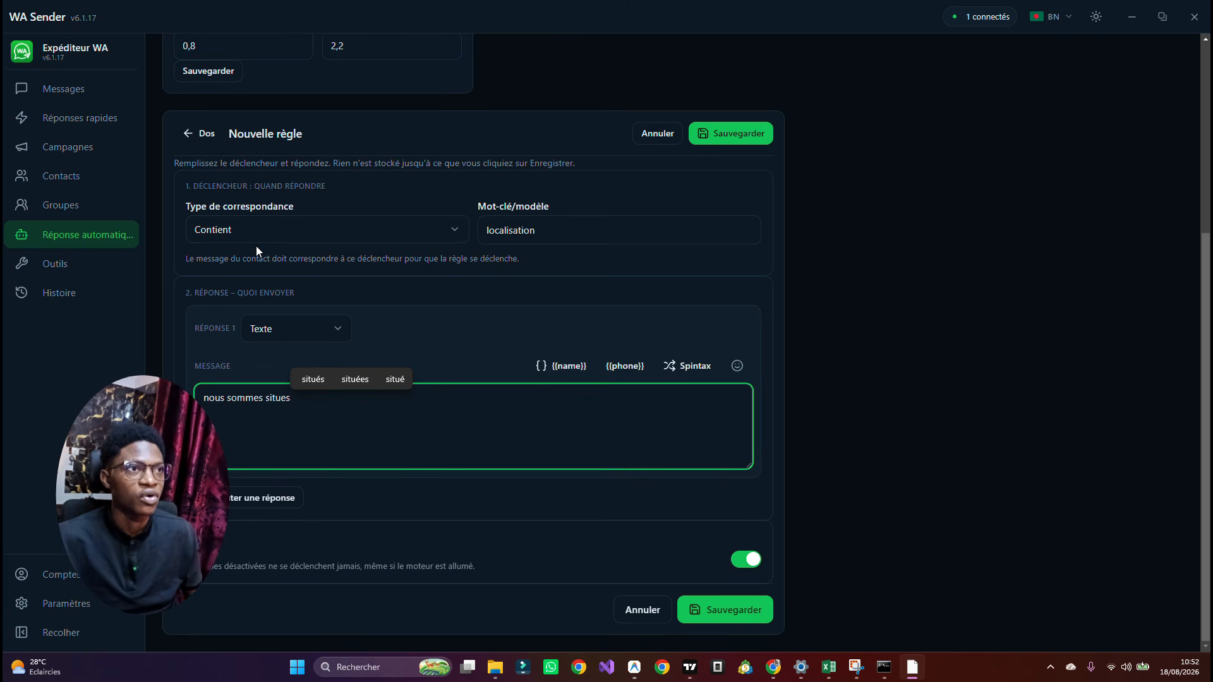
- Switch the rule's match type to Exact and return it to Contient
click(393, 245)
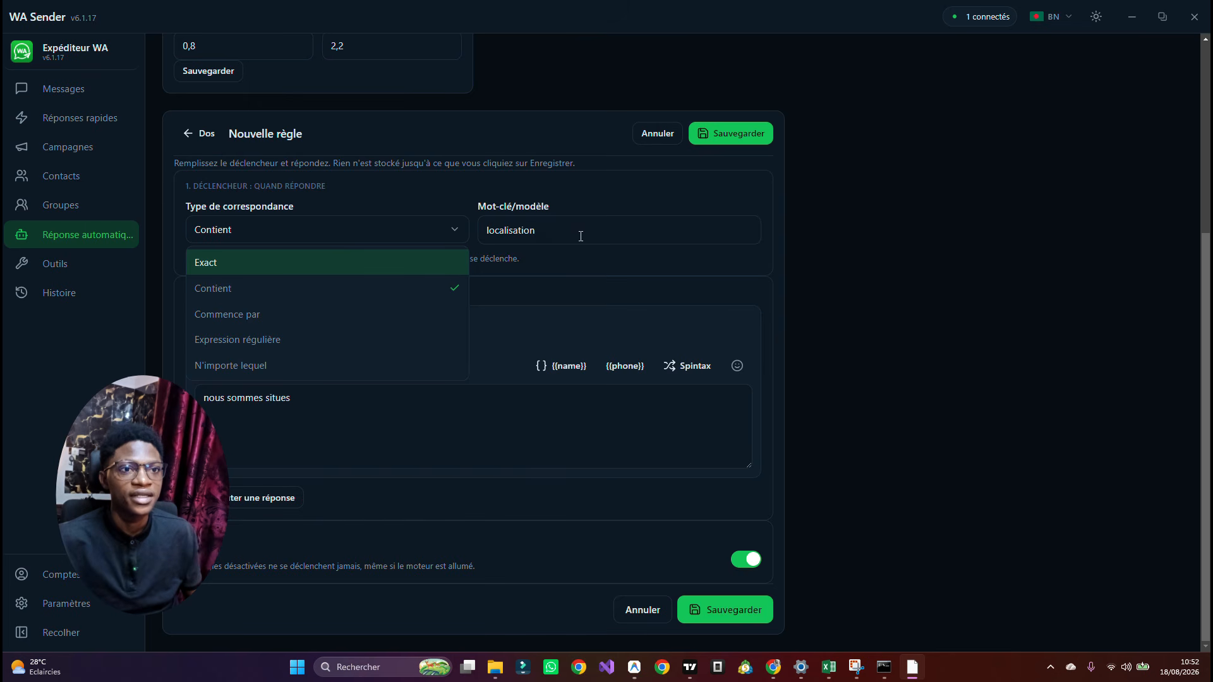
click(319, 271)
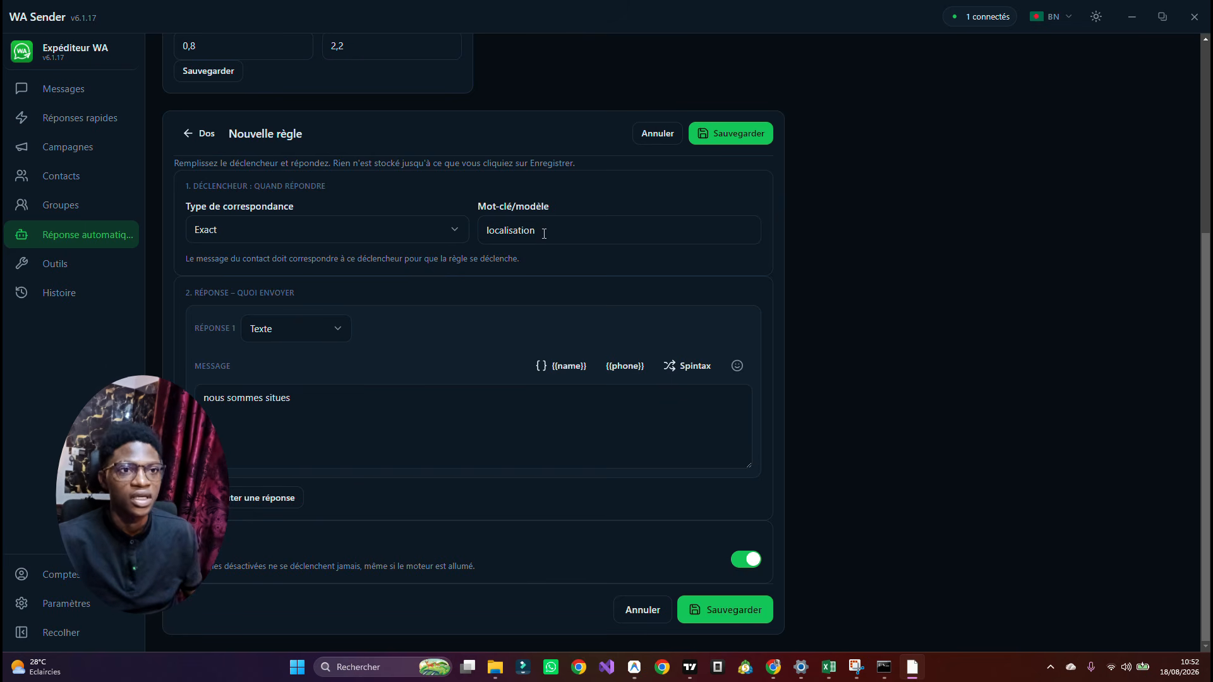
click(407, 237)
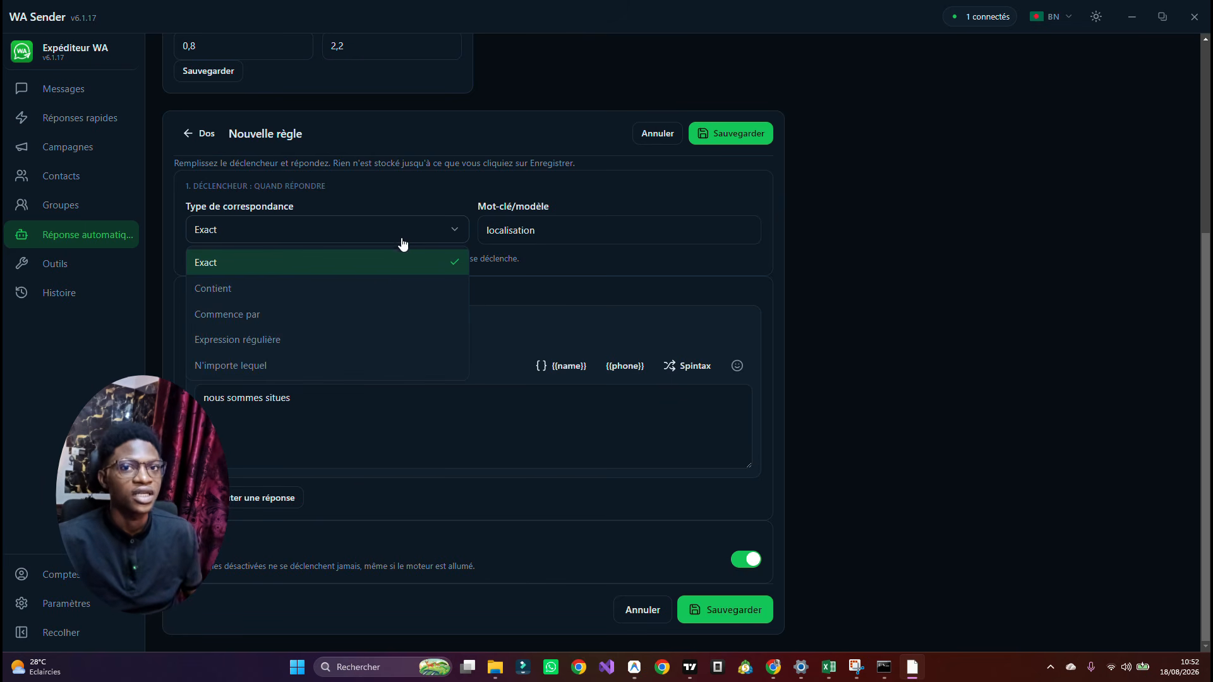
click(357, 290)
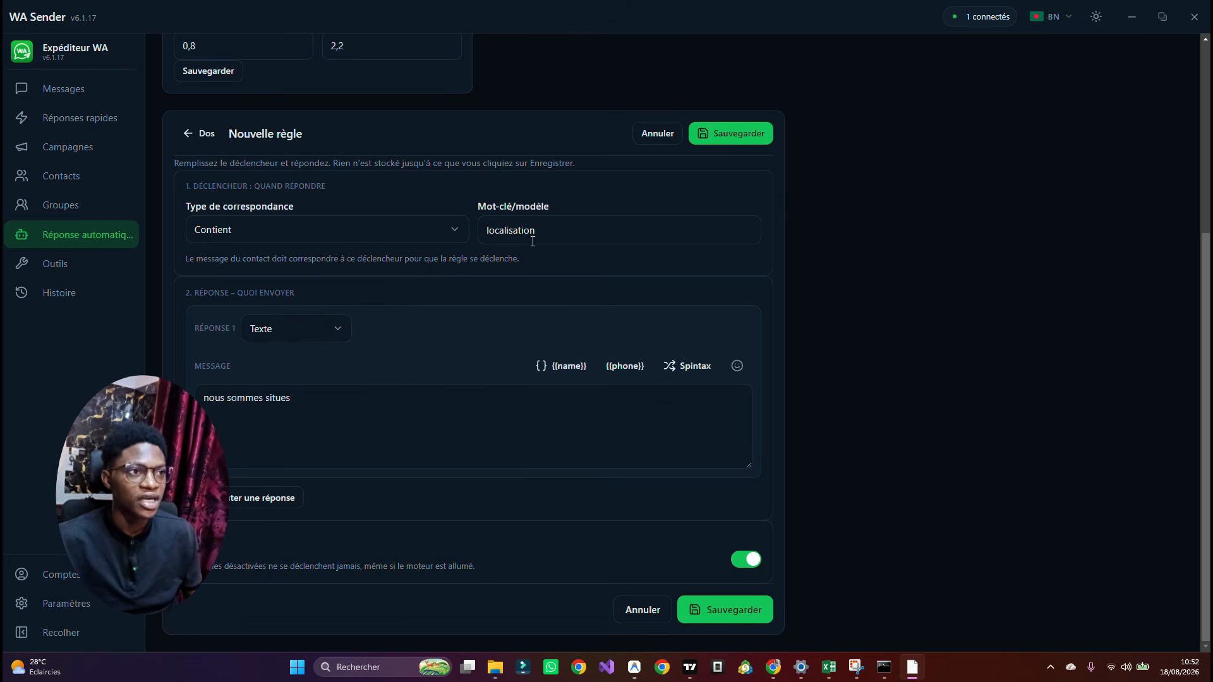
- Shorten the rule's trigger keyword to "loca"
double_click(560, 231)
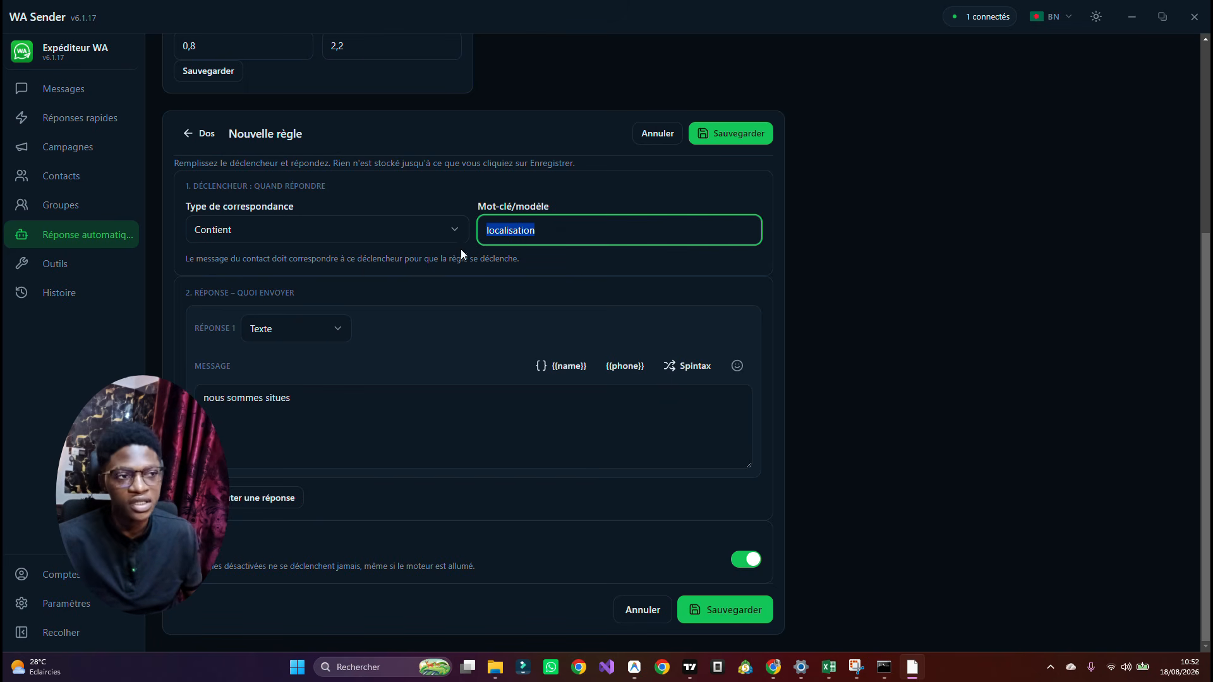
click(549, 228)
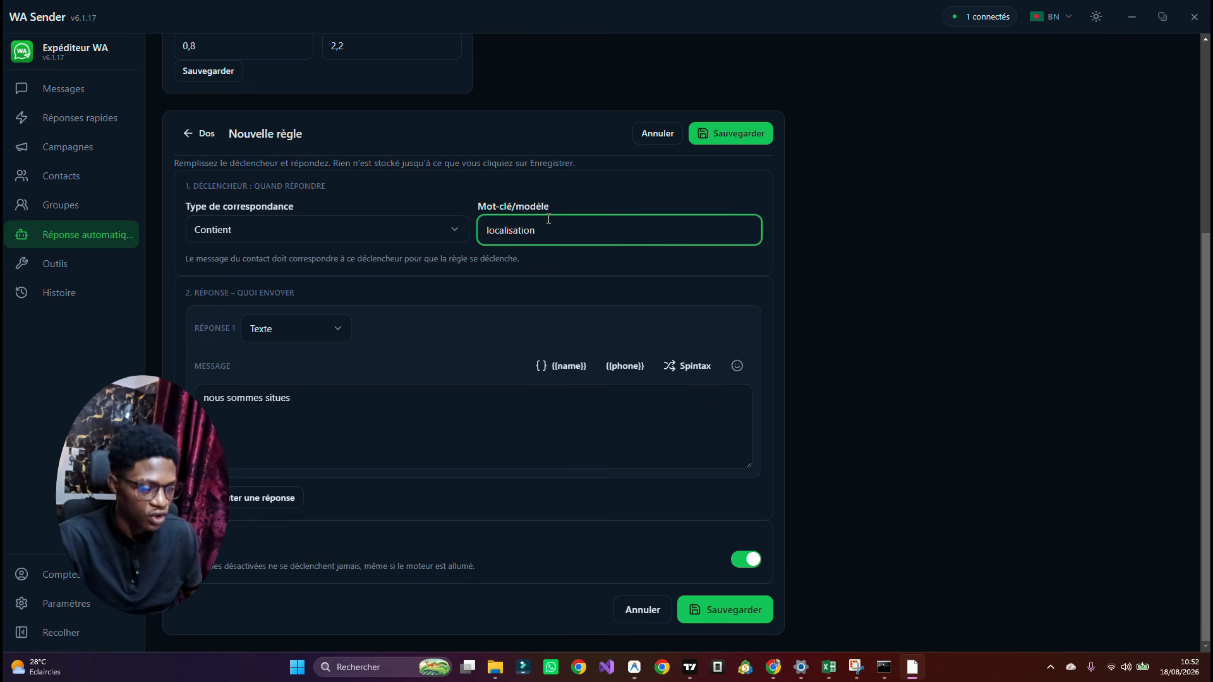
key(BackSpace)
key(BackSpace)
key(BackSpace)
key(BackSpace)
key(BackSpace)
key(BackSpace)
key(BackSpace)
key(BackSpace)
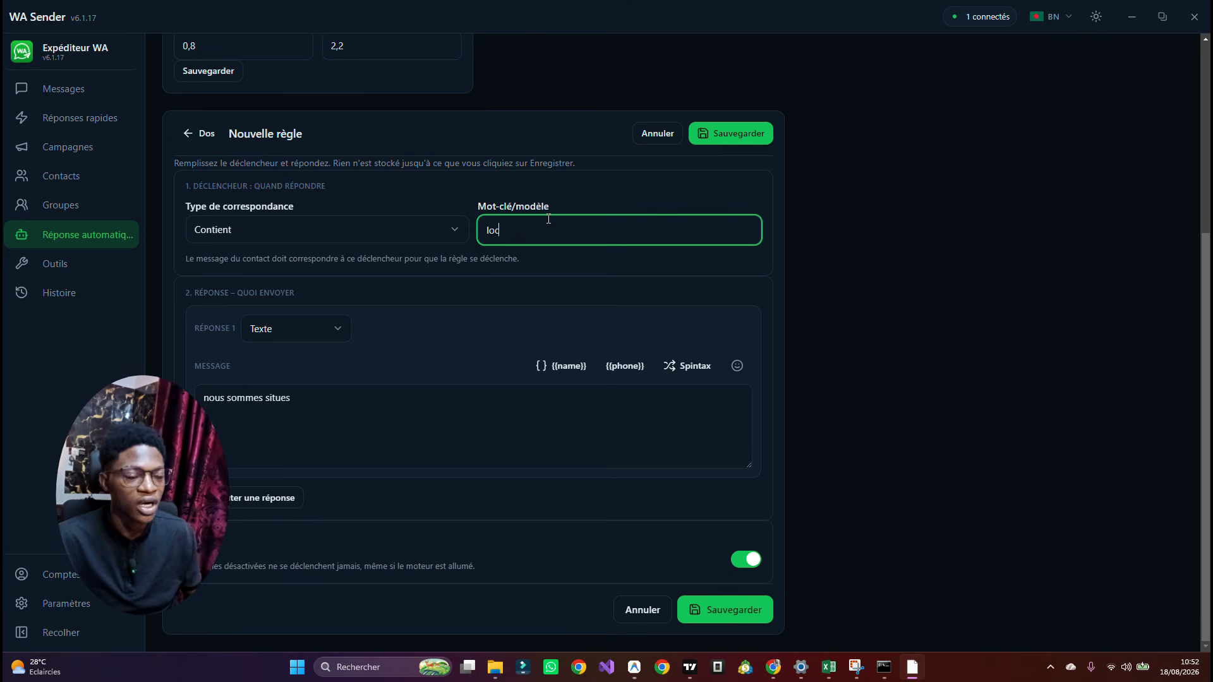
text(a)
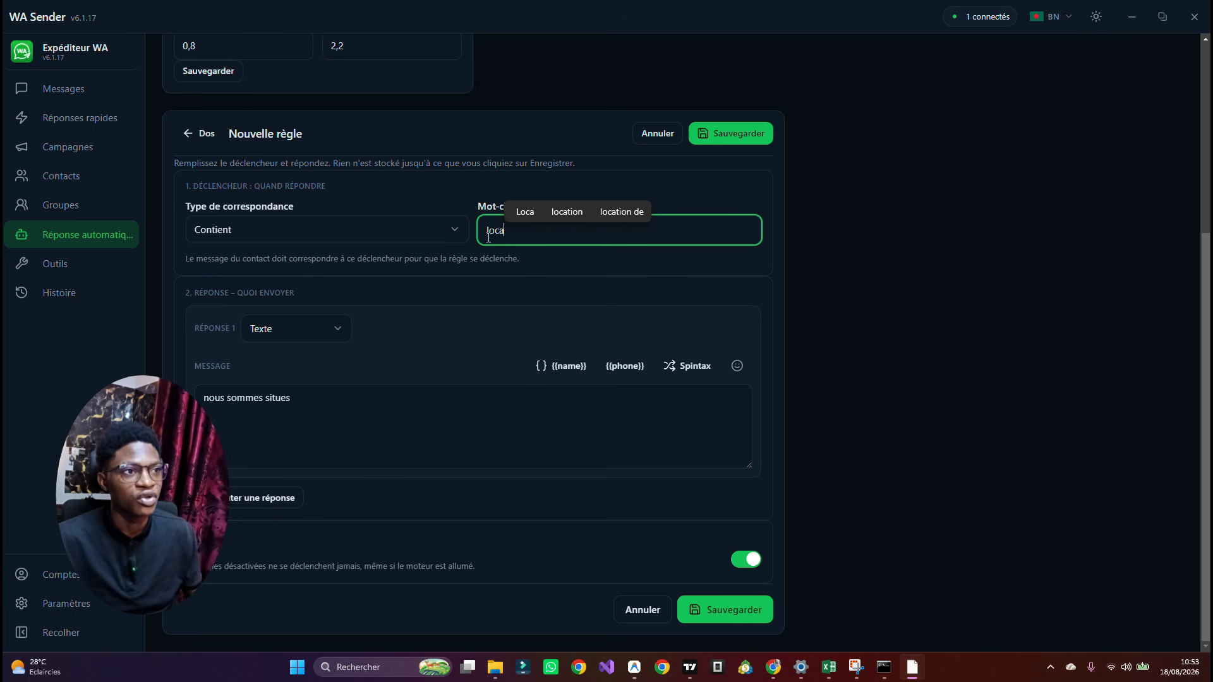
click(449, 196)
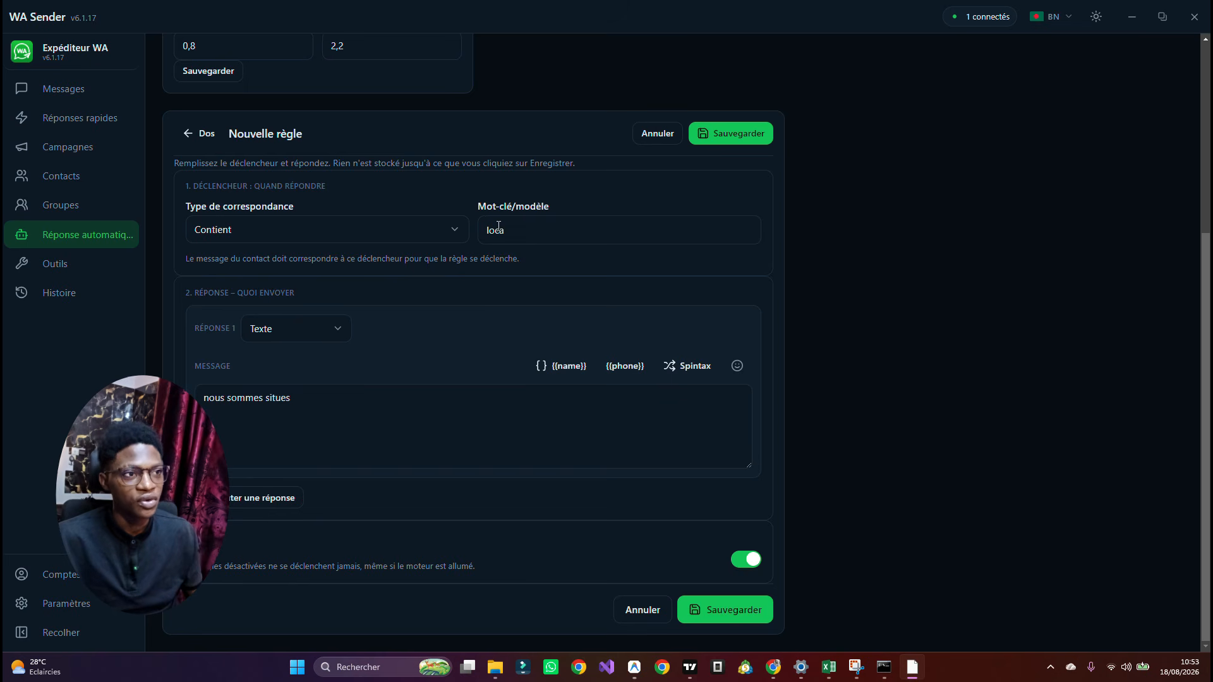
- Set the new rule's match type to Exact and its trigger keyword to "localisation"
click(456, 237)
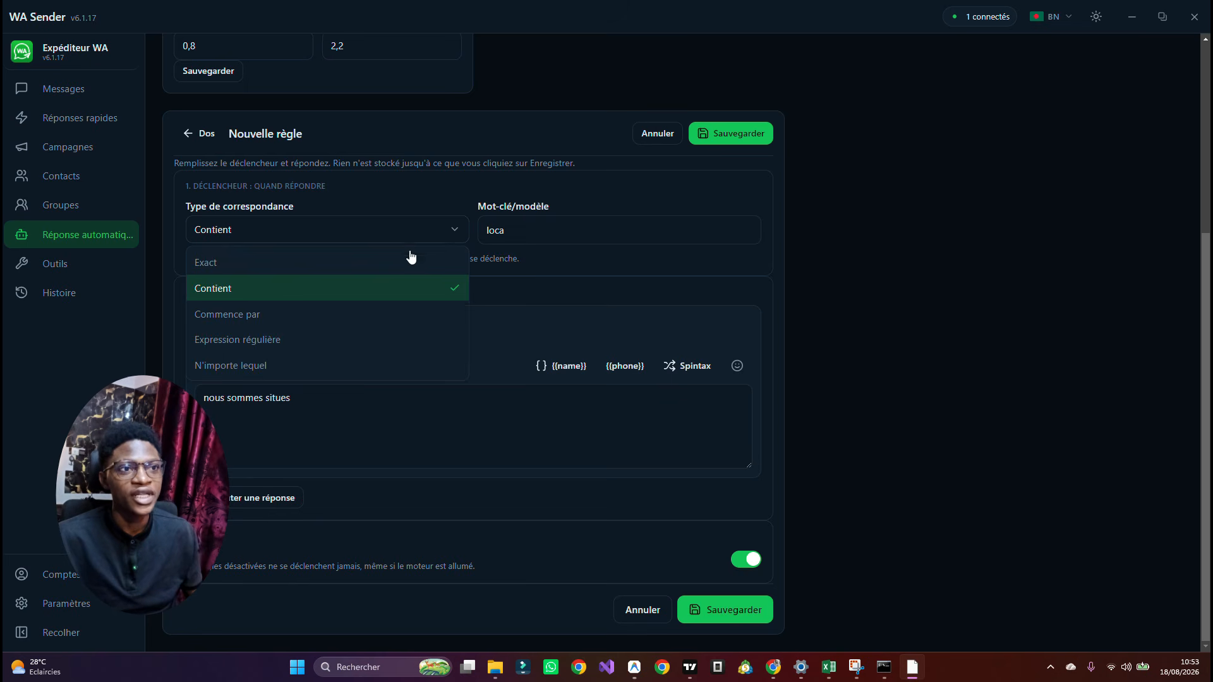
click(255, 264)
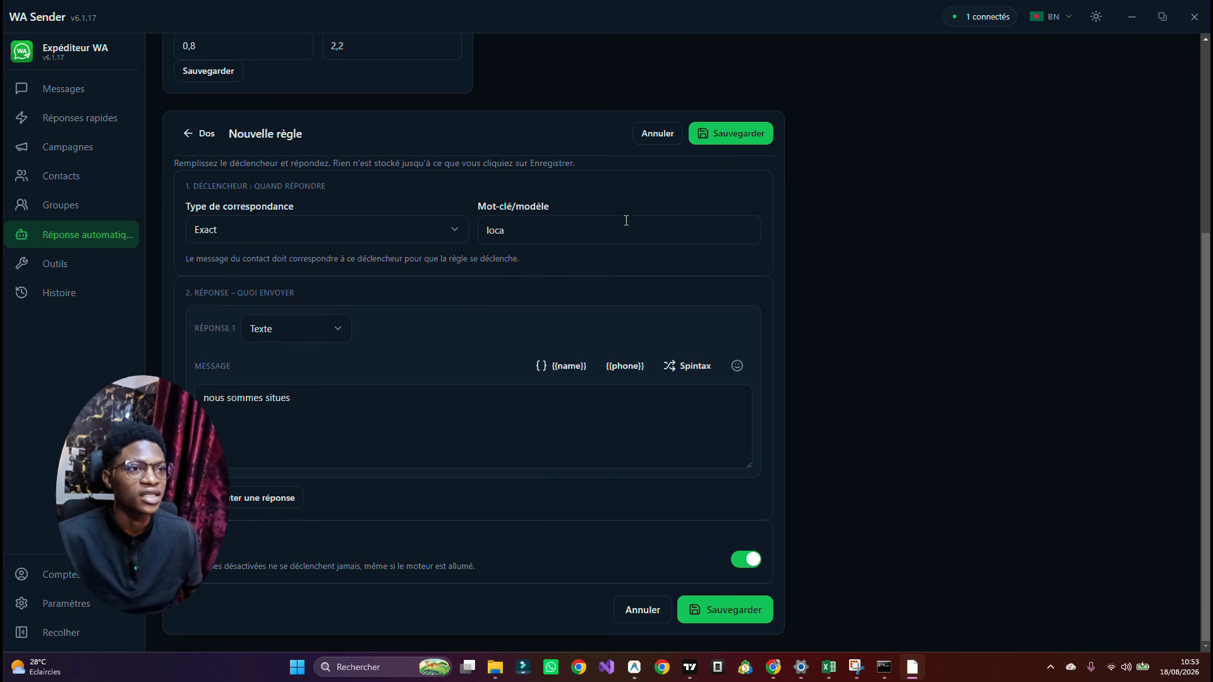
click(568, 235)
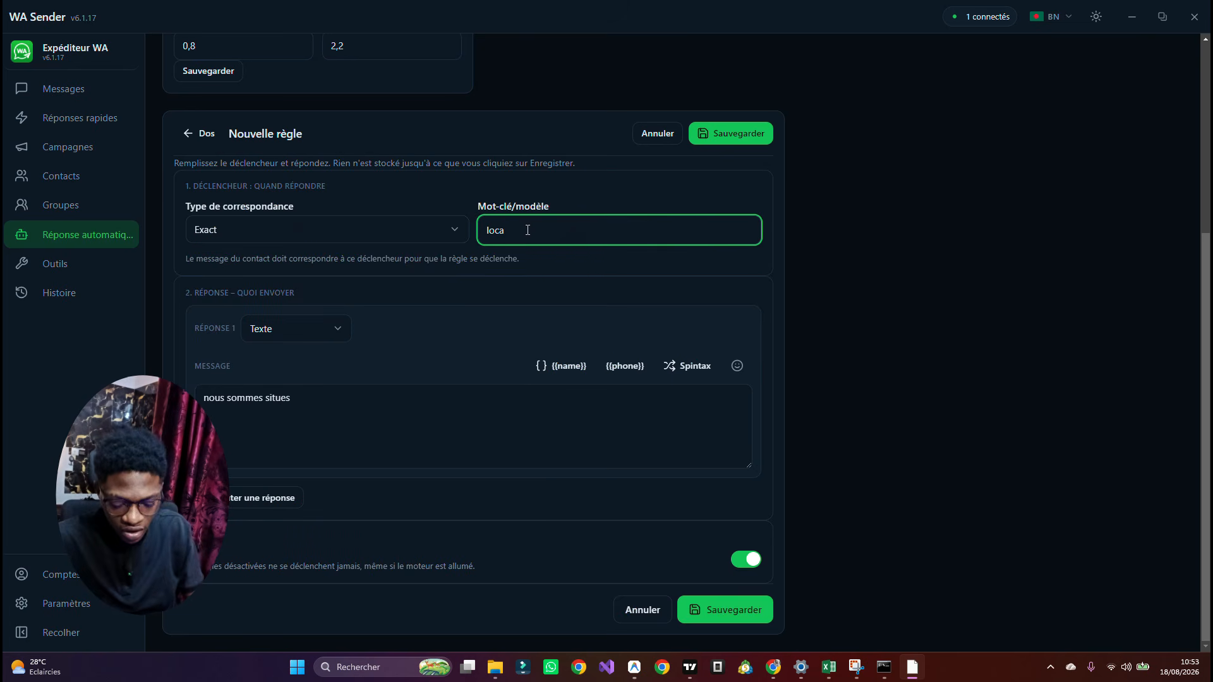
text(localisation)
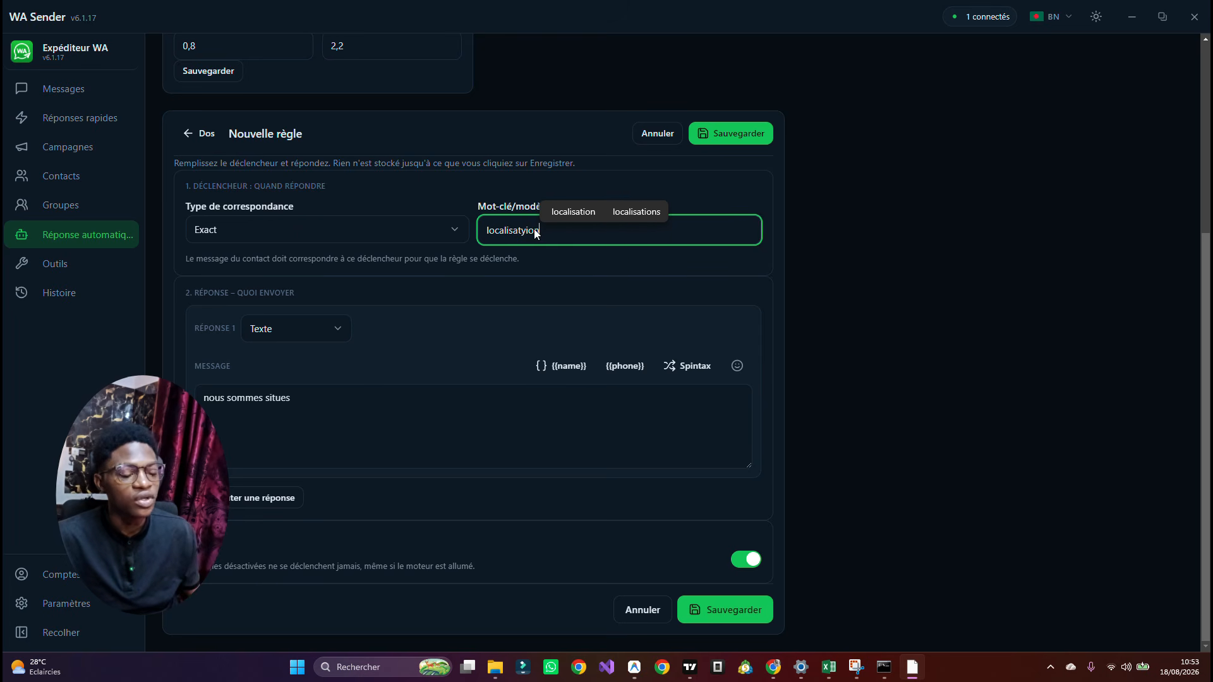
click(577, 212)
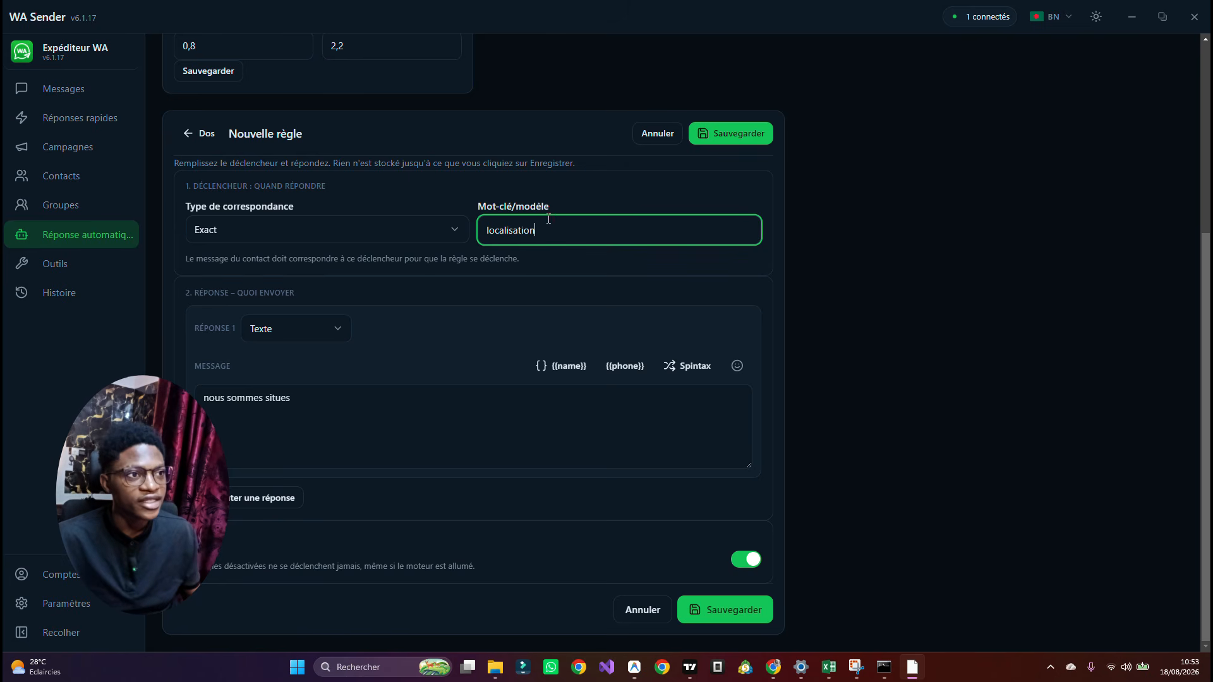
drag(577, 233, 417, 234)
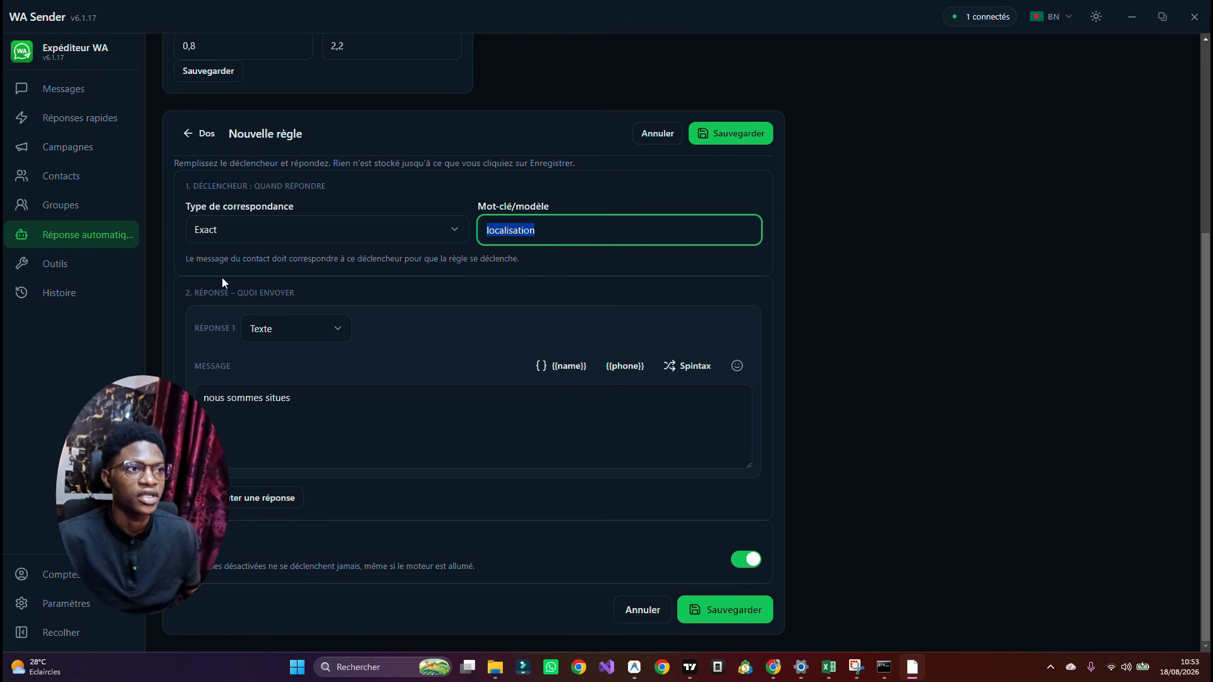
- Change the rule's match type to Contient and shorten the trigger keyword to "loca"
click(392, 236)
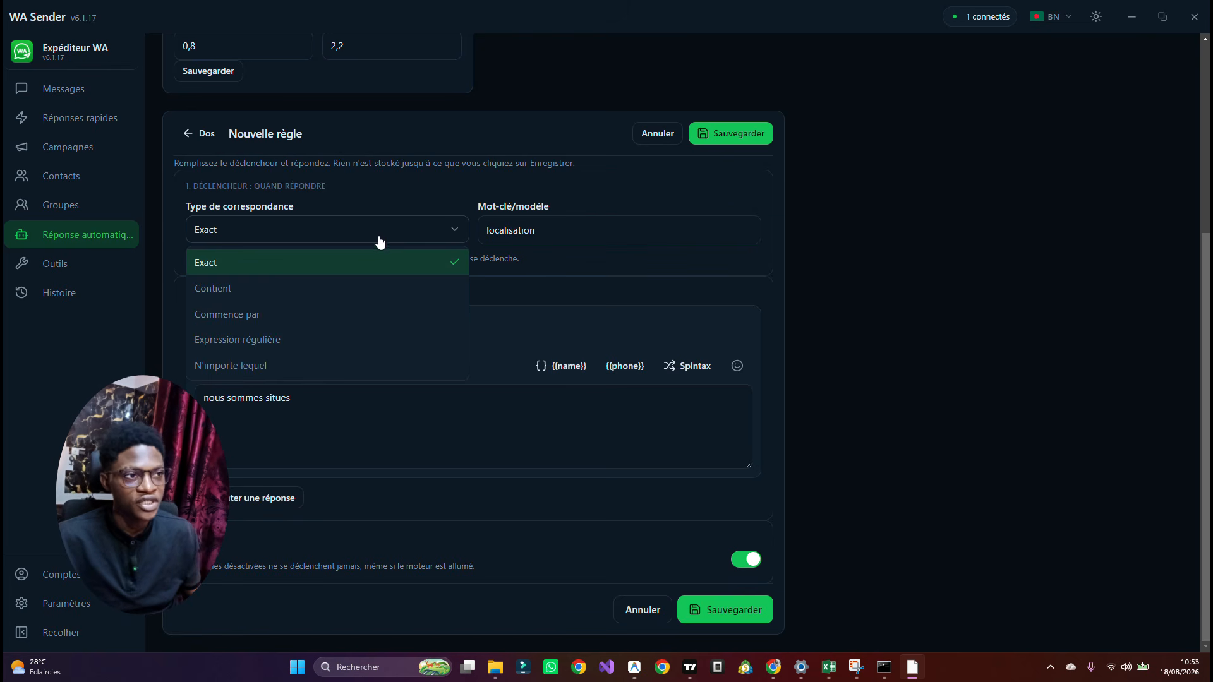
click(297, 289)
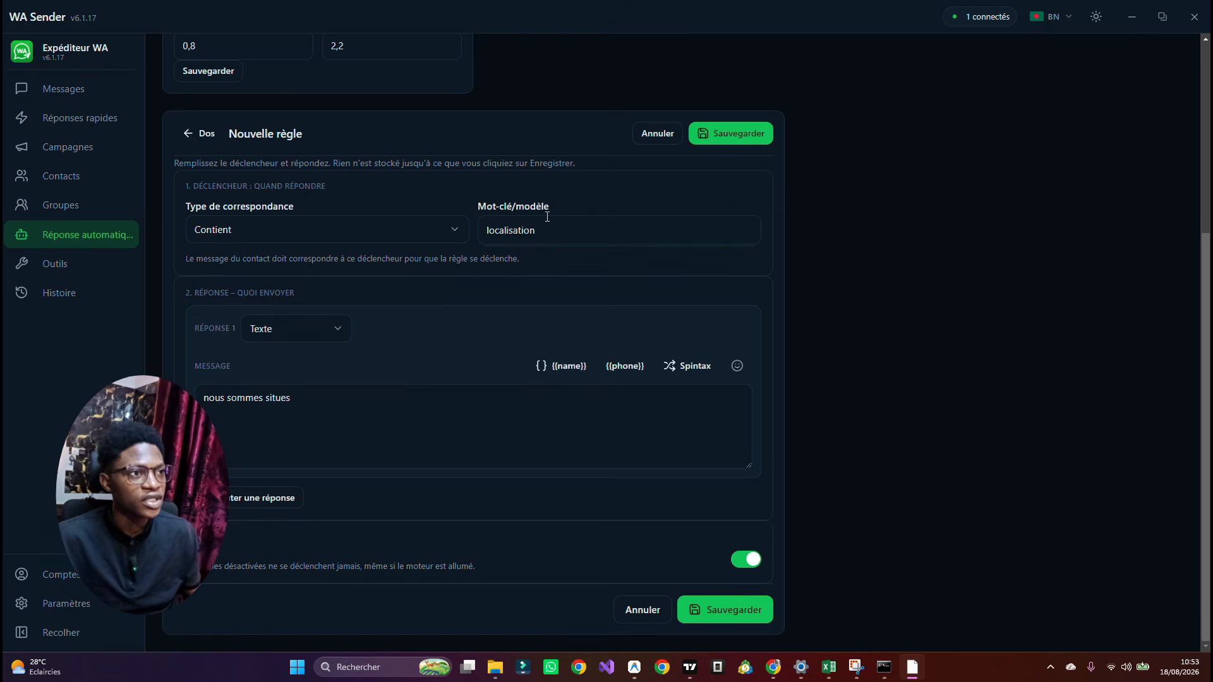
click(554, 236)
drag(531, 232, 499, 240)
key(BackSpace)
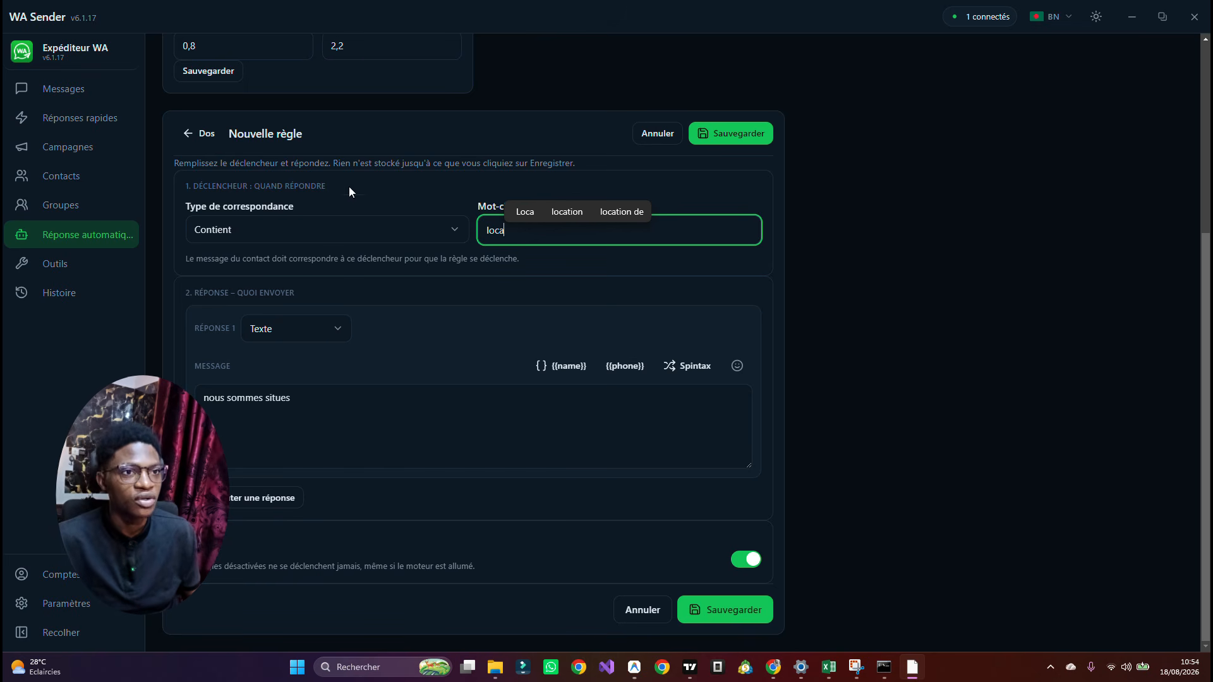
- Set the rule's match type to Commence par with the trigger keyword "bonjour", and check it against the reply message
click(335, 229)
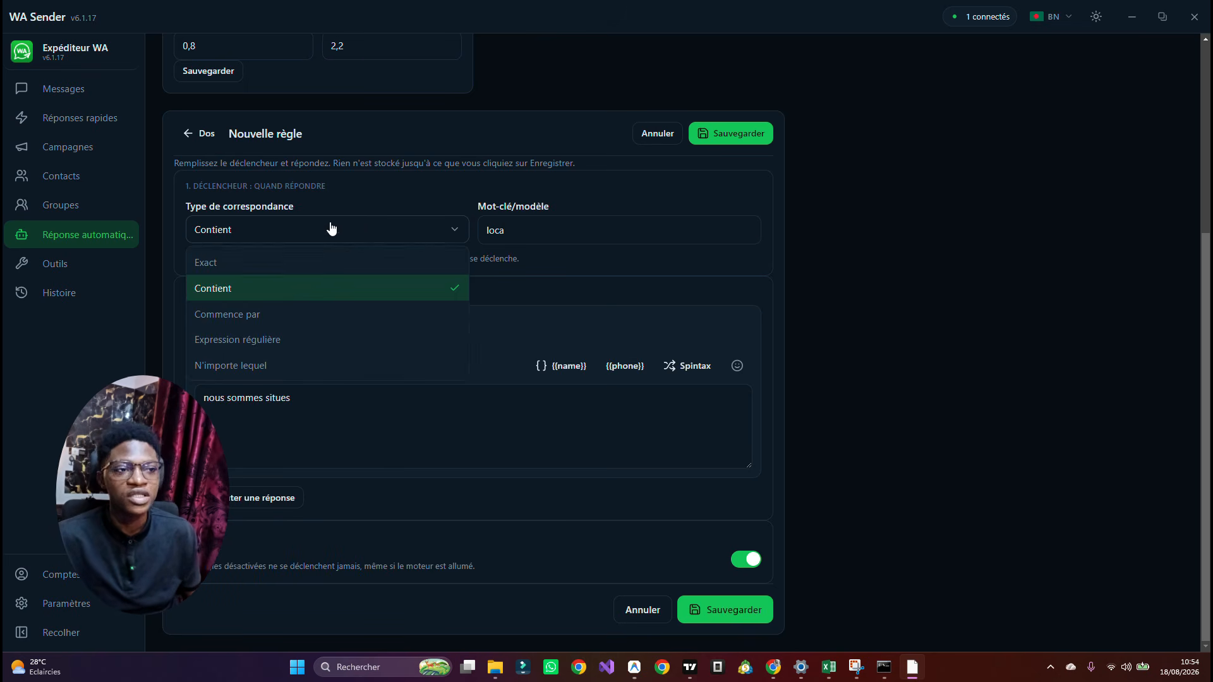
click(274, 319)
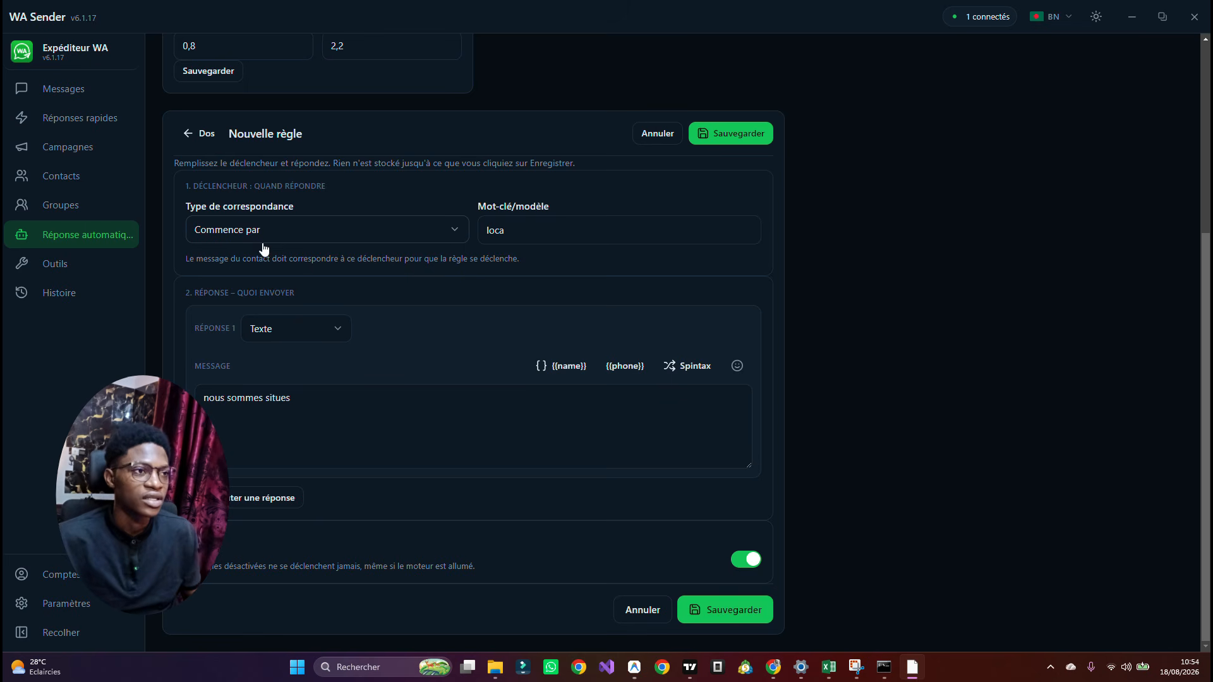
drag(524, 224, 480, 233)
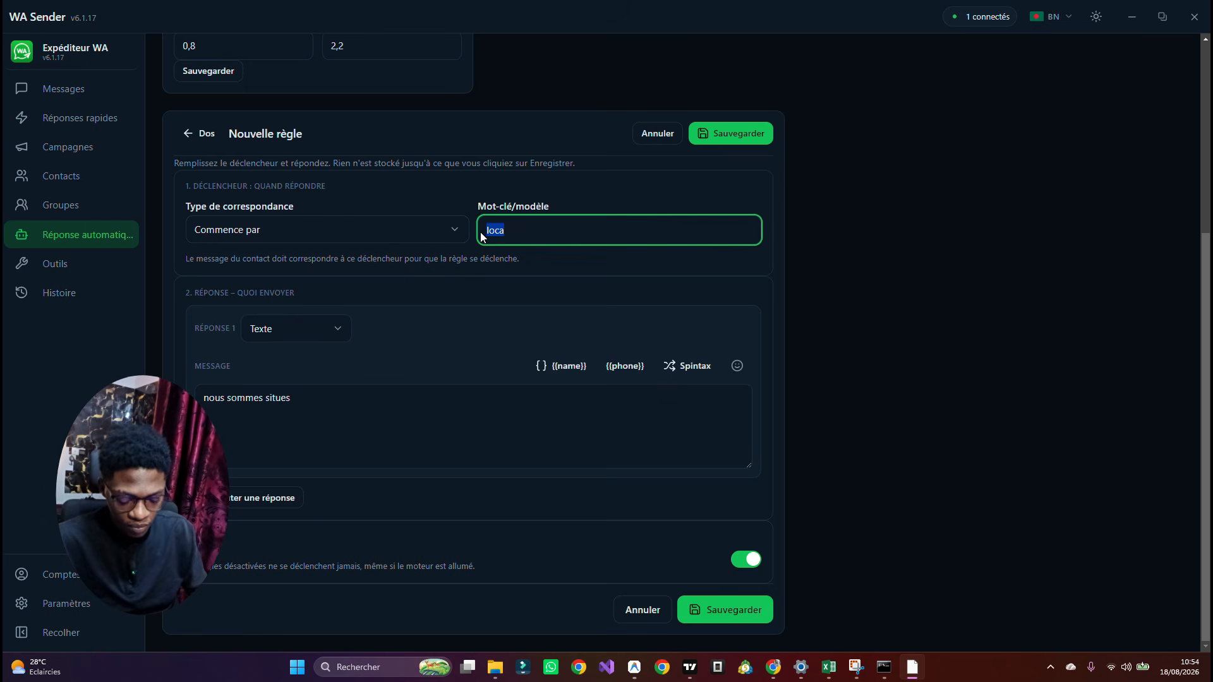
text(bonjout)
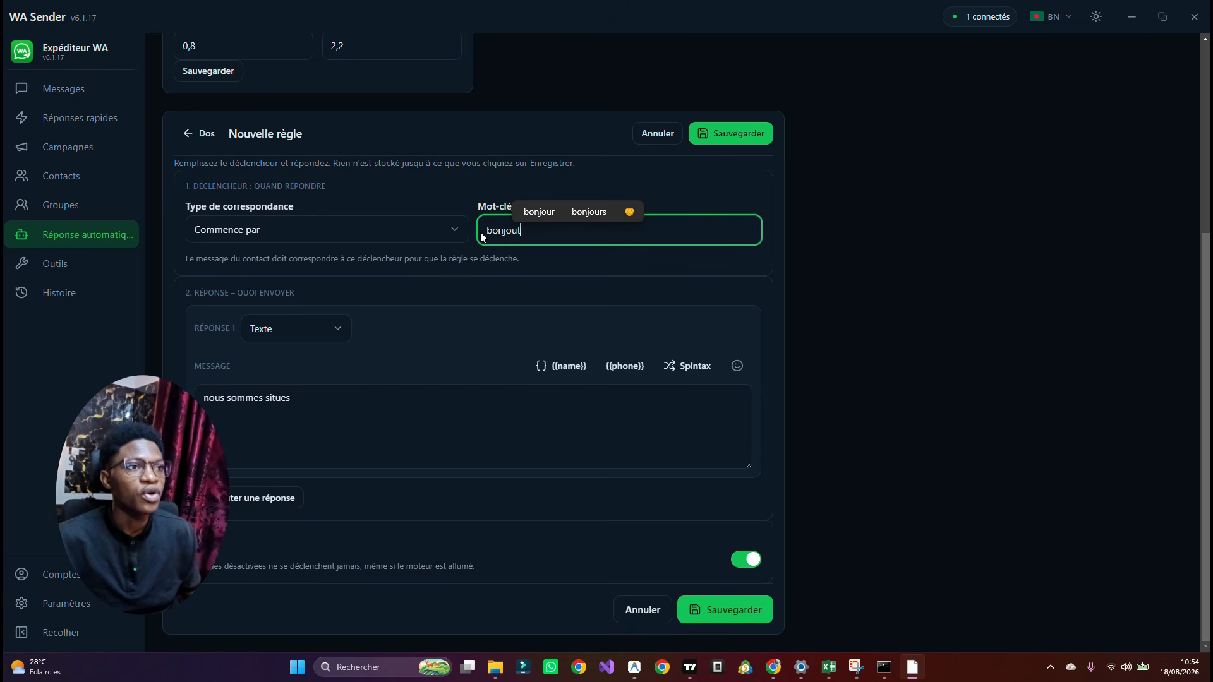
key(BackSpace)
text(r)
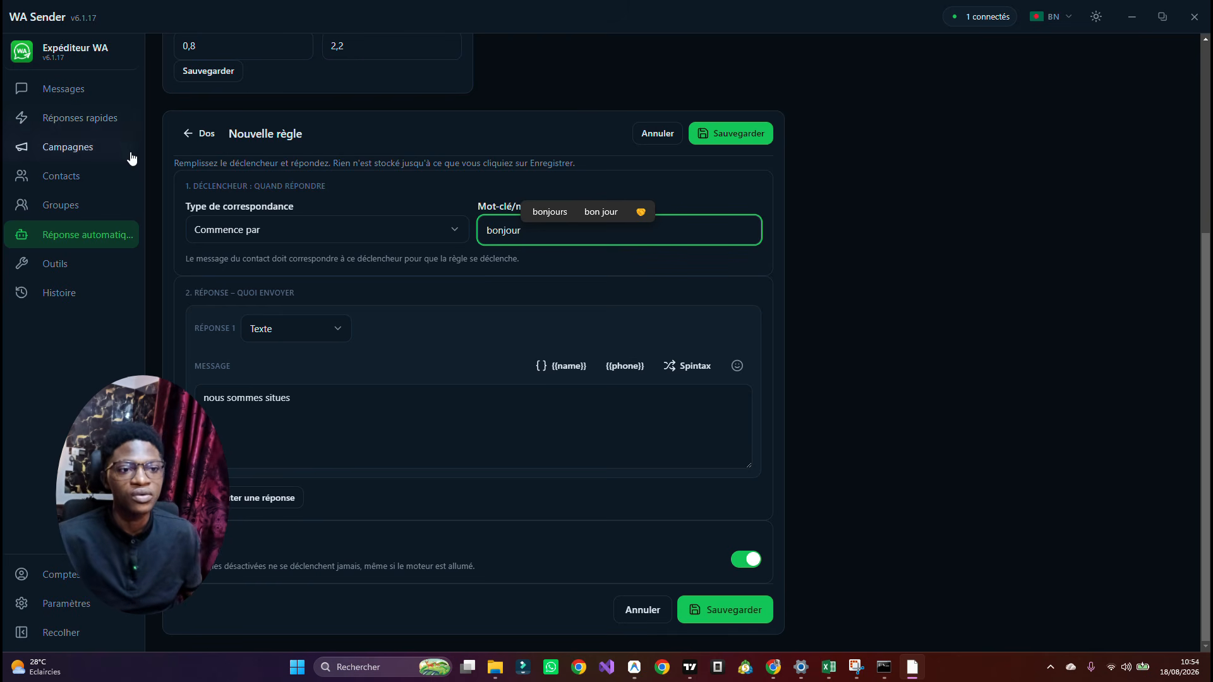
drag(359, 420, 29, 397)
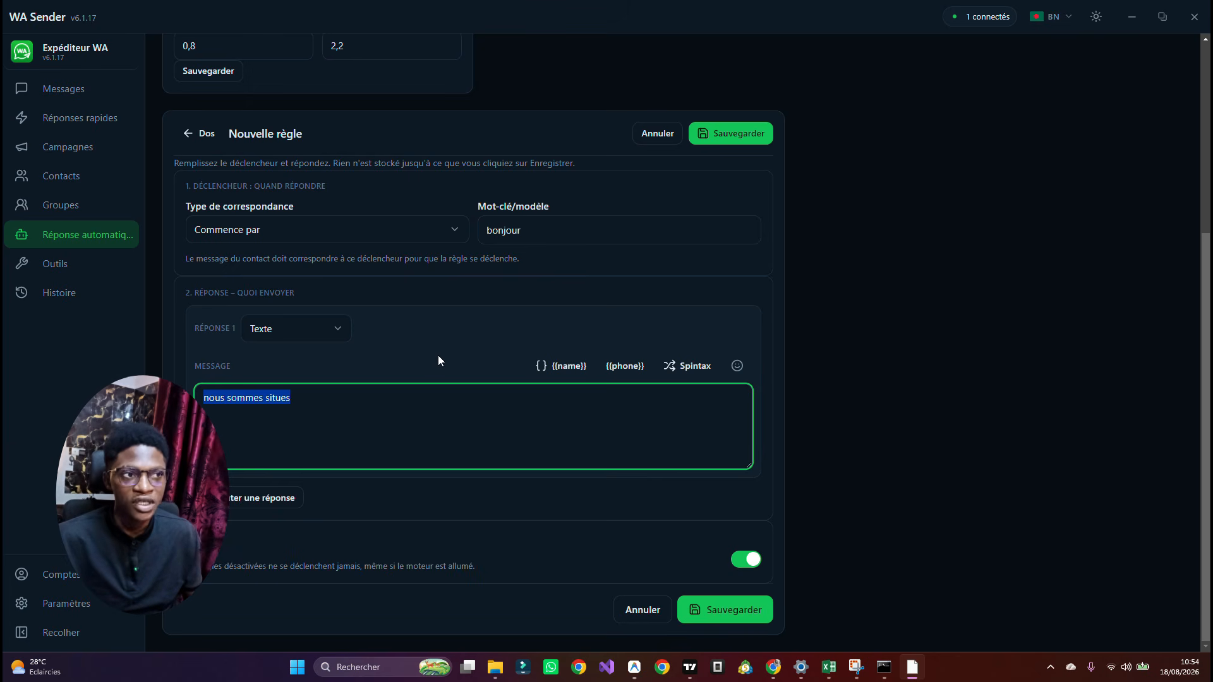
click(547, 243)
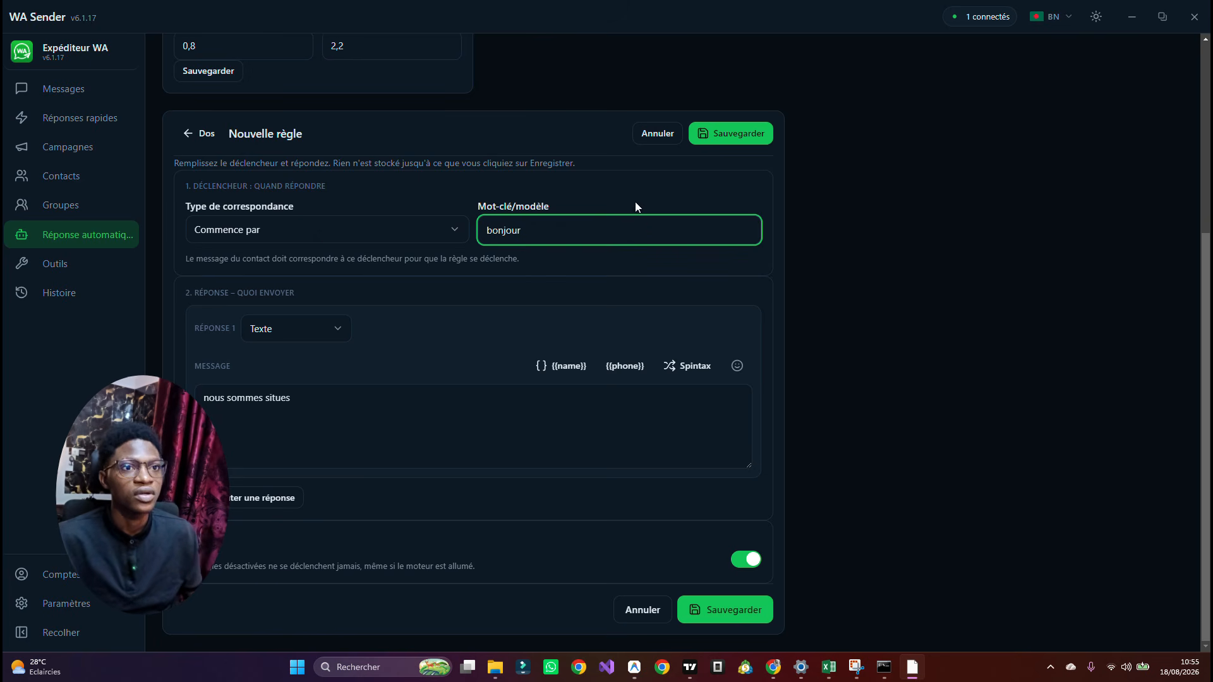
- Set the rule's match type to N'importe lequel after trying Expression régulière
click(240, 228)
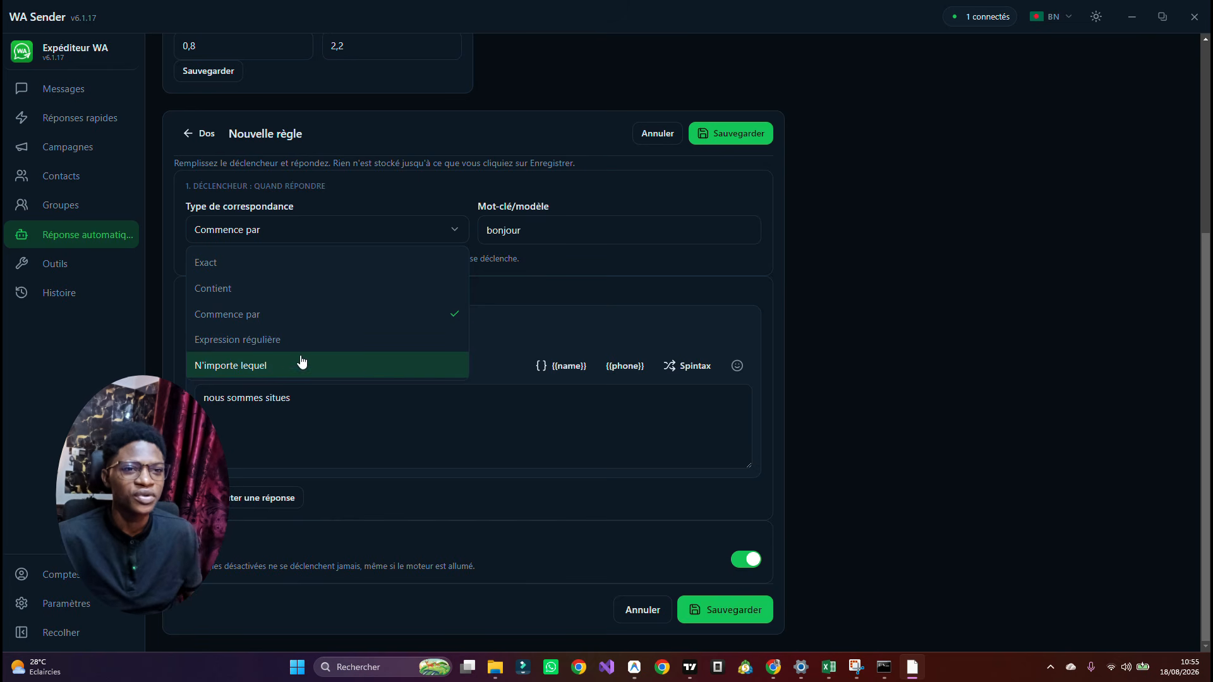
click(364, 373)
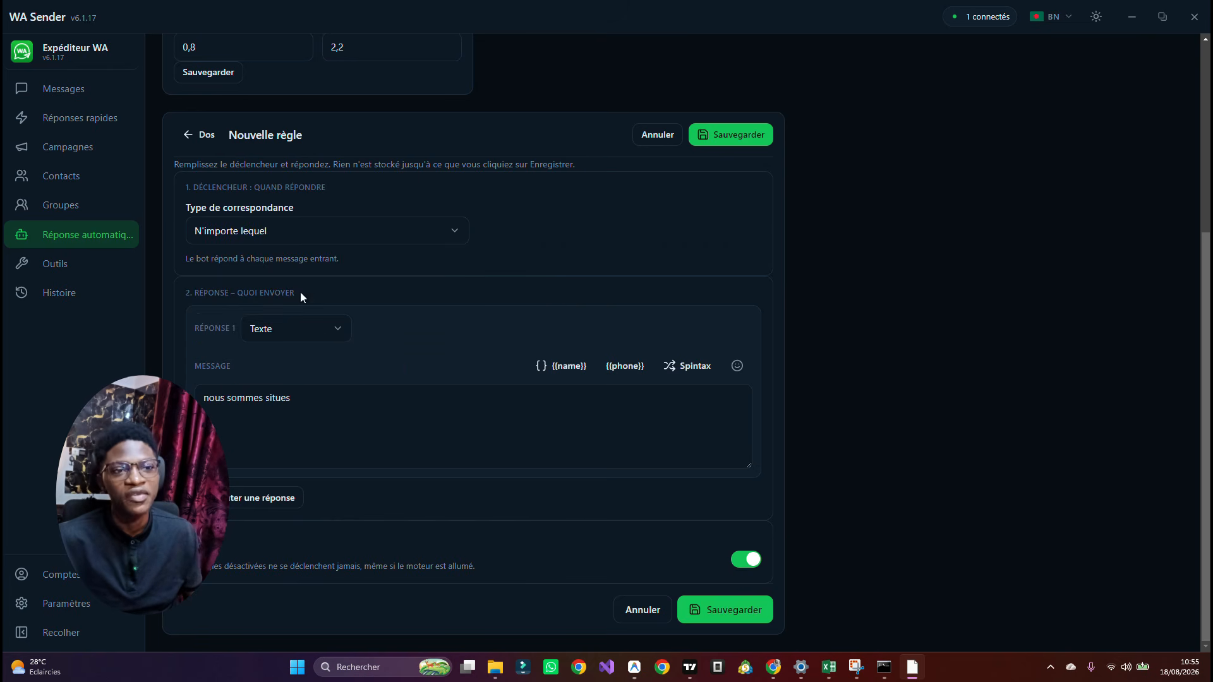
click(302, 231)
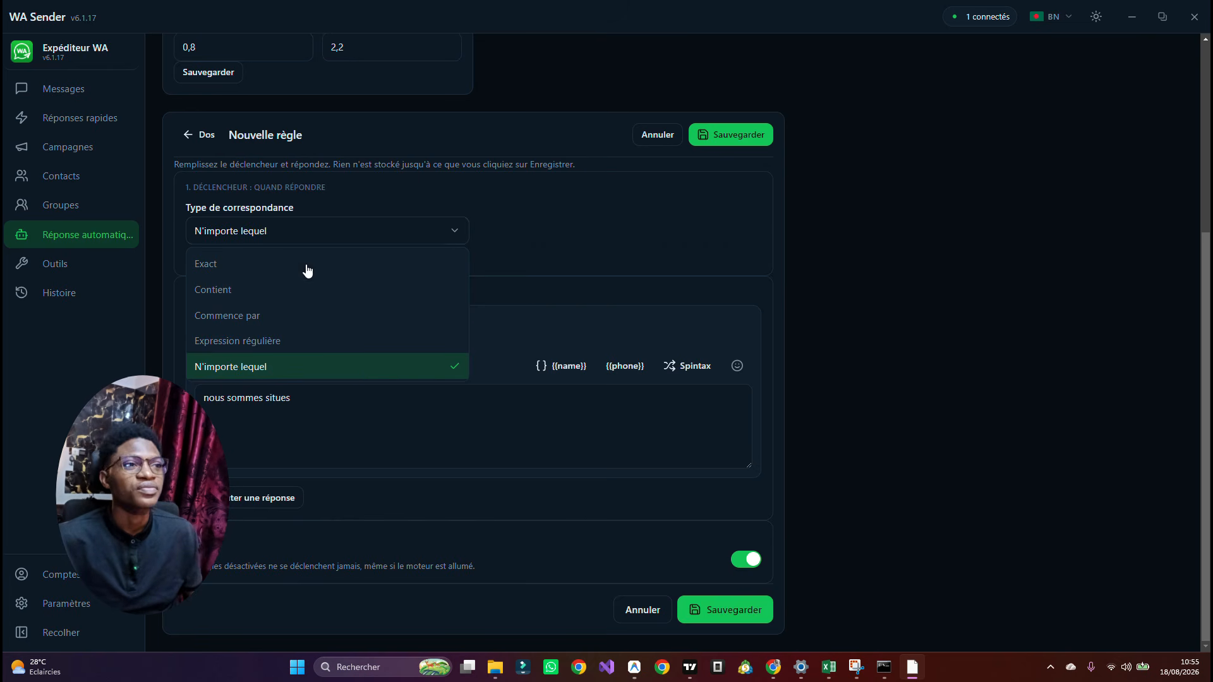
click(316, 341)
click(318, 243)
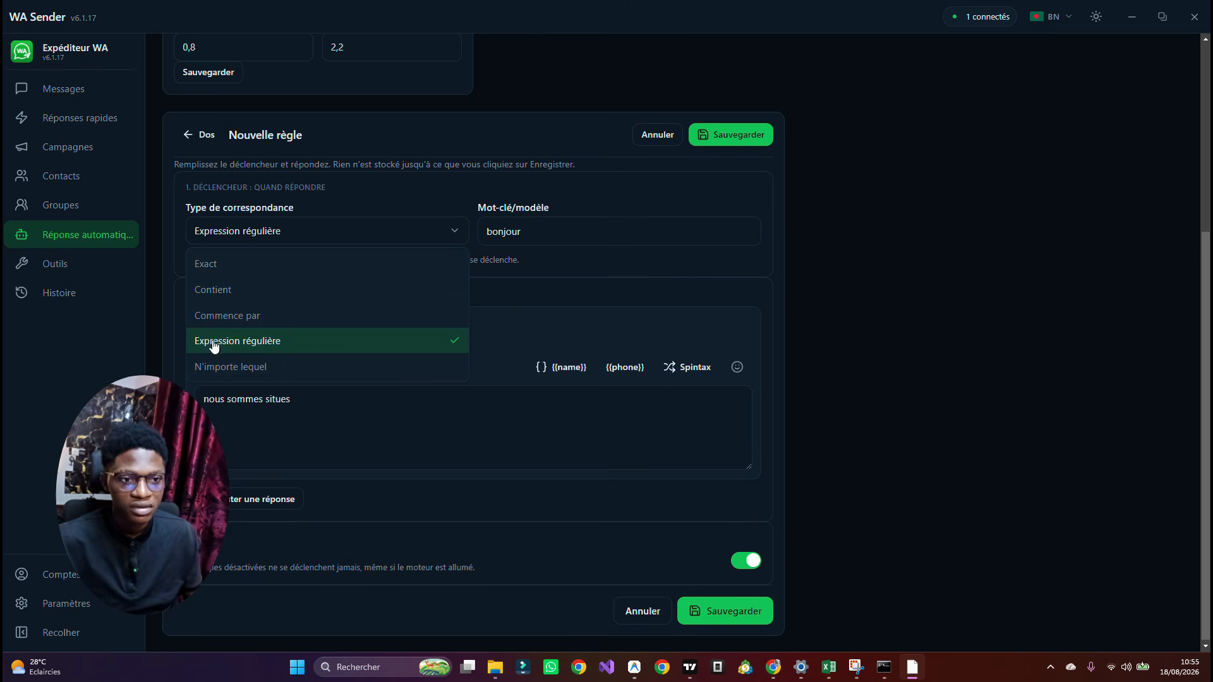
click(233, 361)
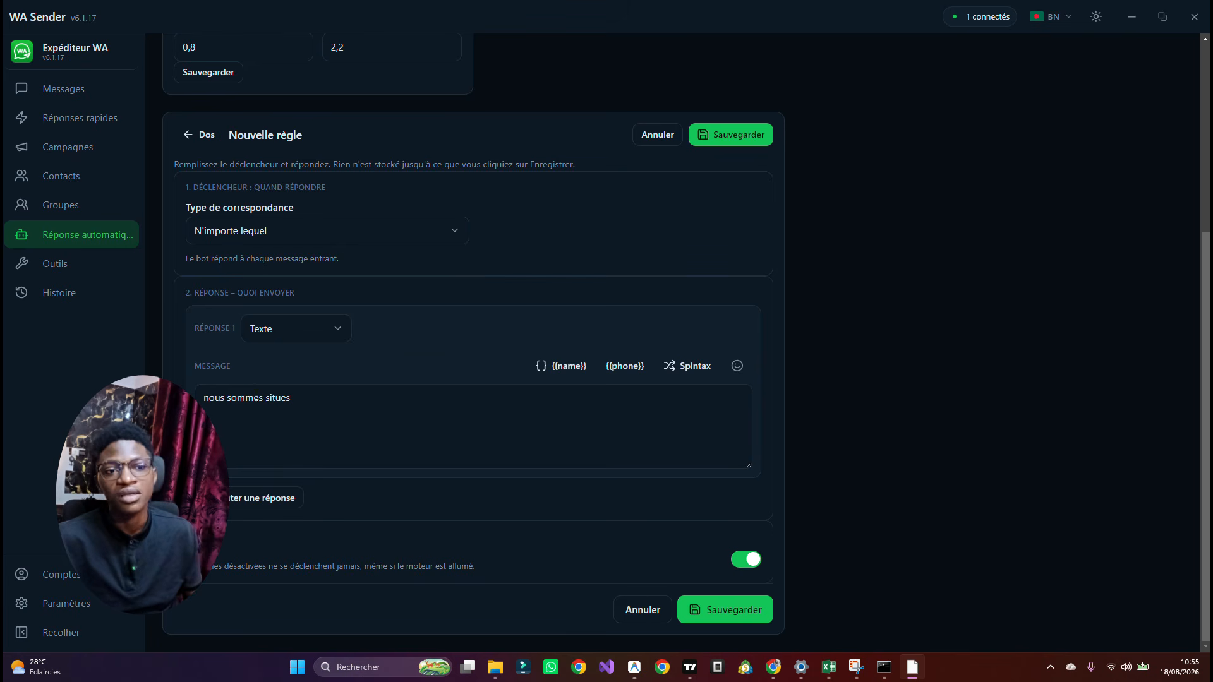
- Review the reply message and the automatic reply settings around it, and cancel the new rule
click(324, 398)
key(ctrl+a)
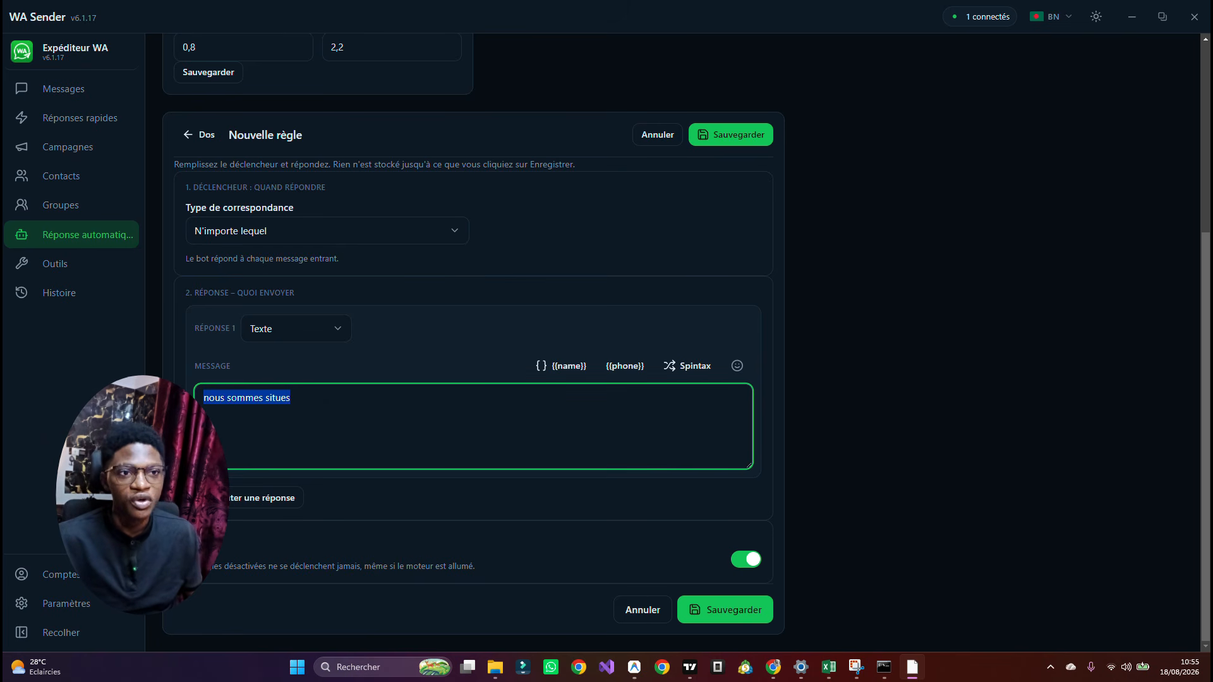
drag(258, 397, 292, 397)
key(ctrl+a)
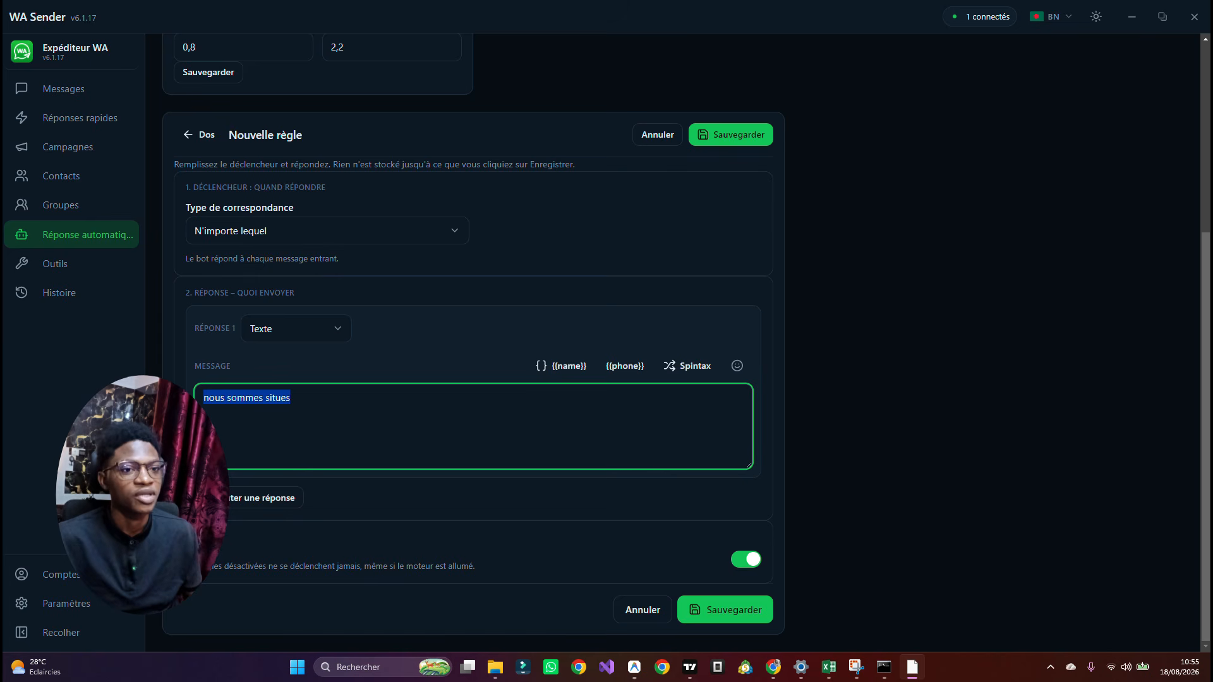
triple_click(282, 411)
triple_click(284, 412)
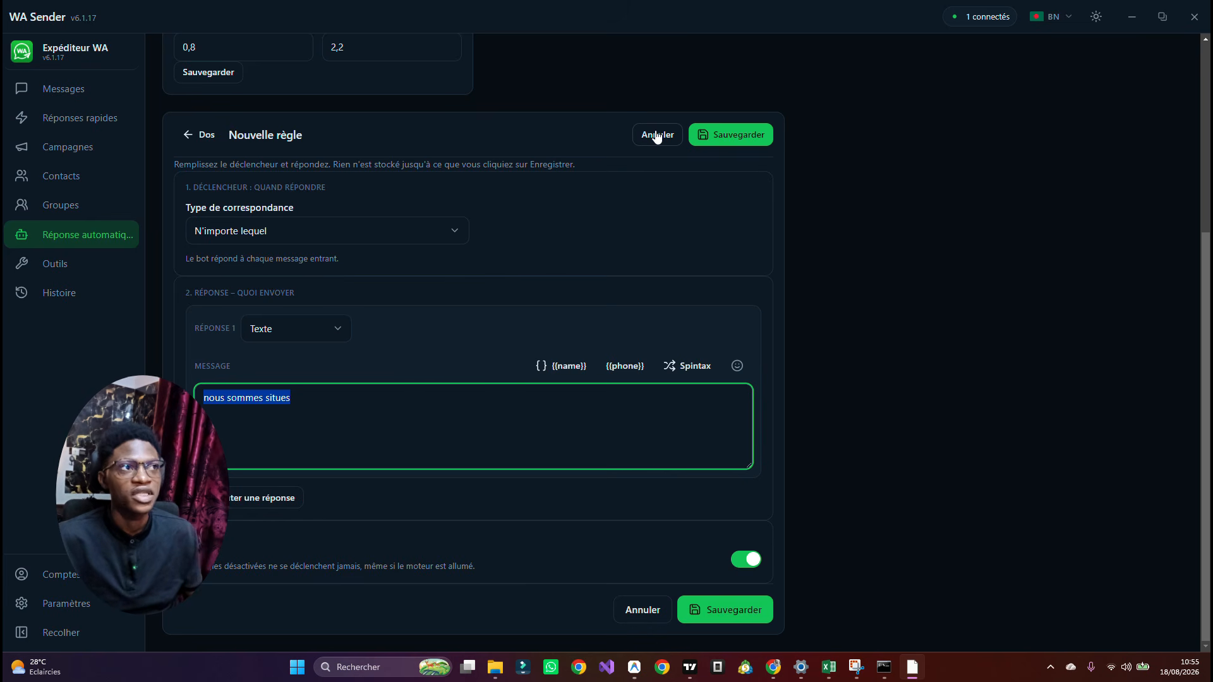
scroll(659, 135, up, 4)
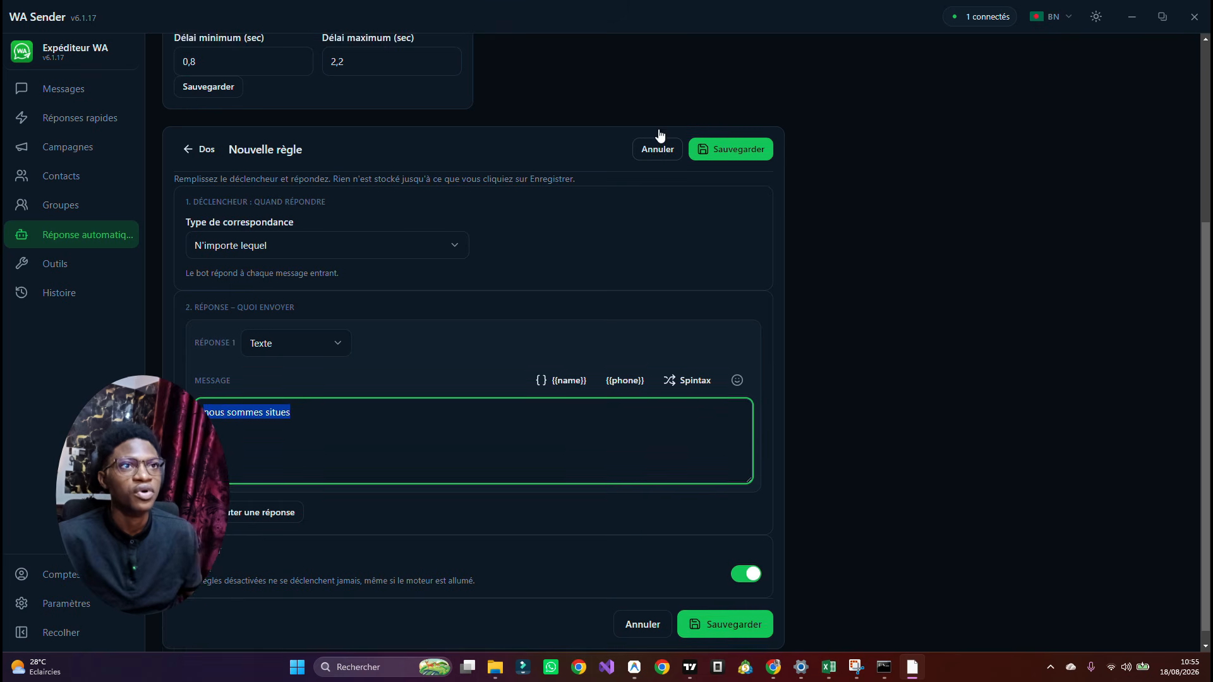
scroll(659, 135, down, 4)
scroll(658, 135, up, 5)
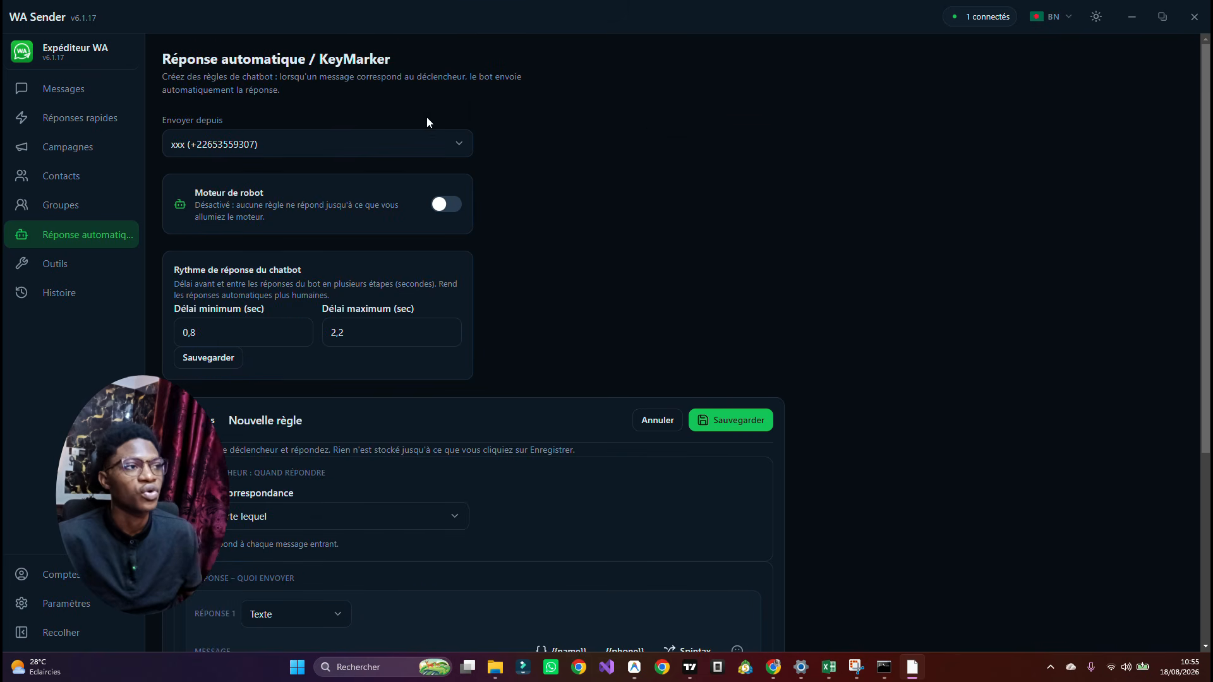
scroll(630, 115, down, 5)
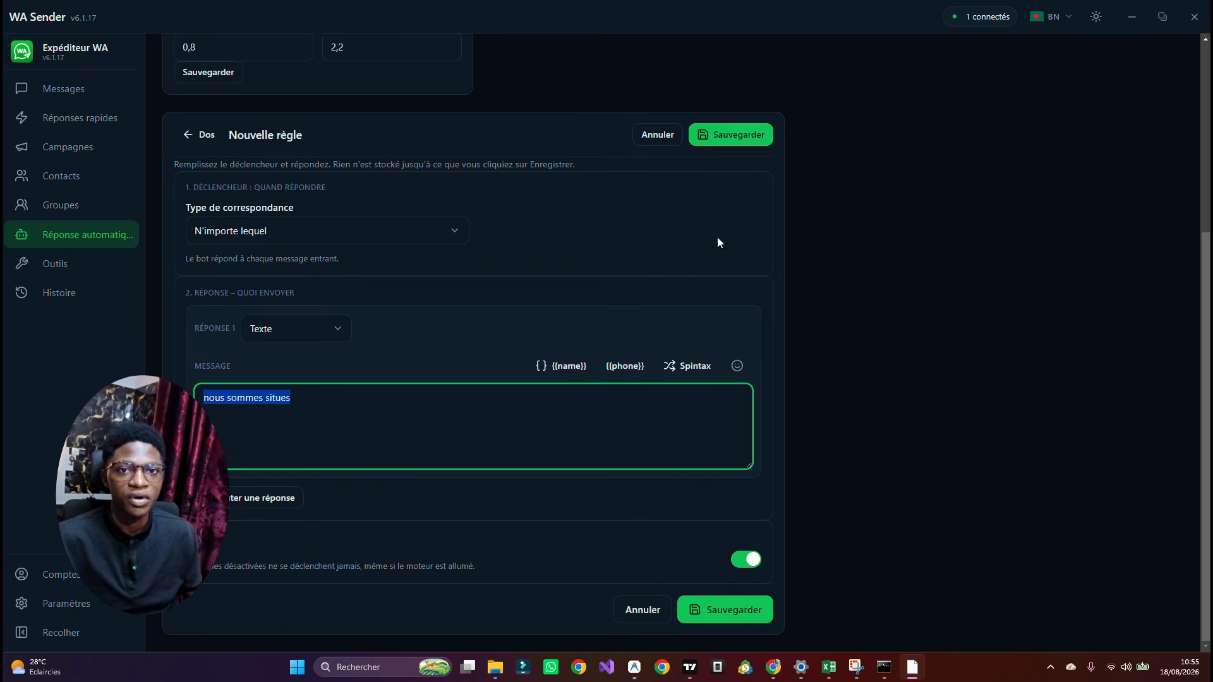
click(657, 134)
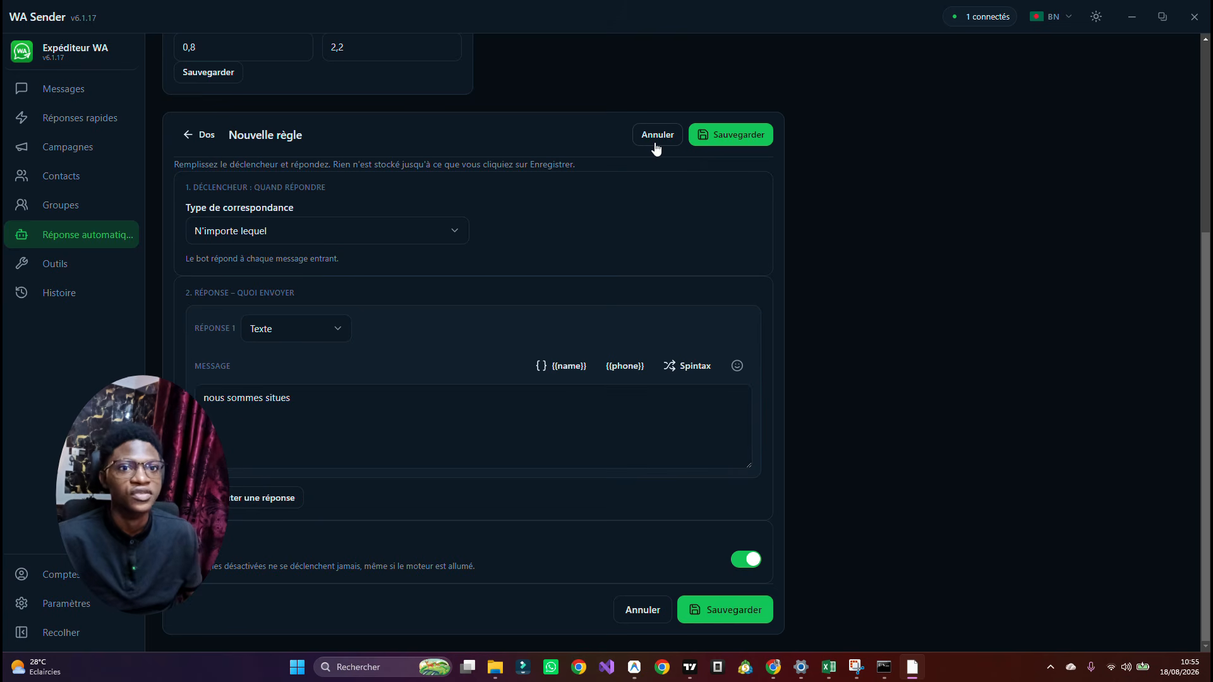
- Open the Outils page and set the number generator's country code to 226
click(86, 266)
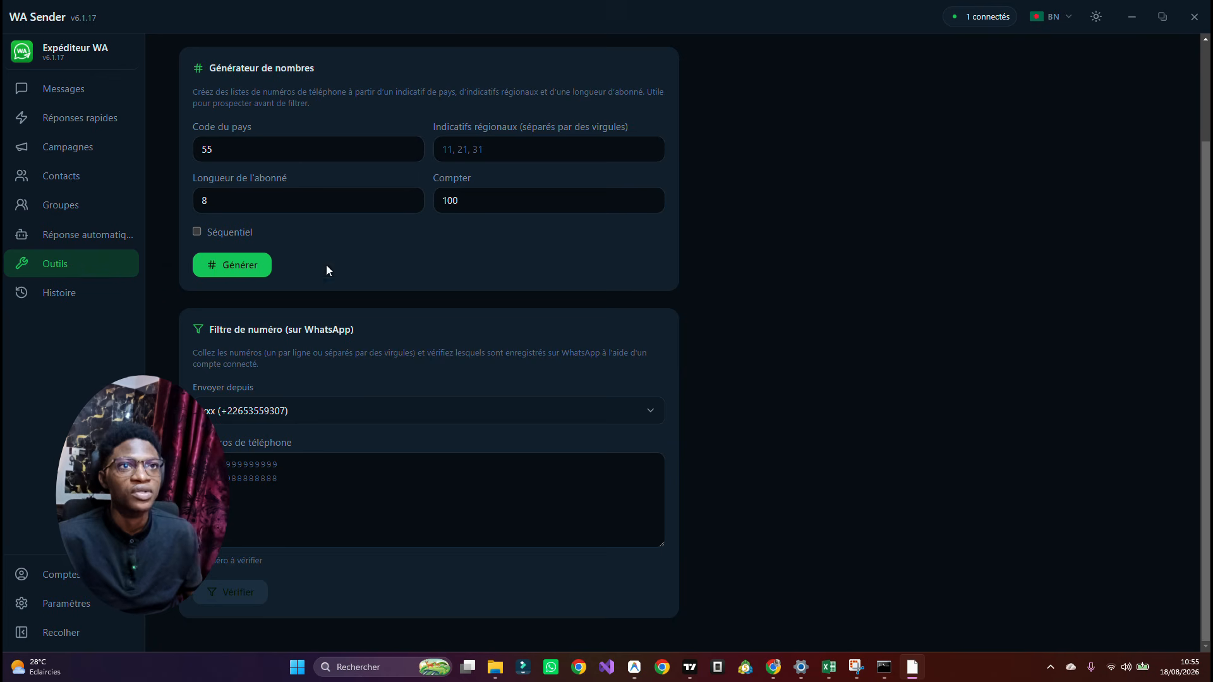
scroll(245, 149, up, 2)
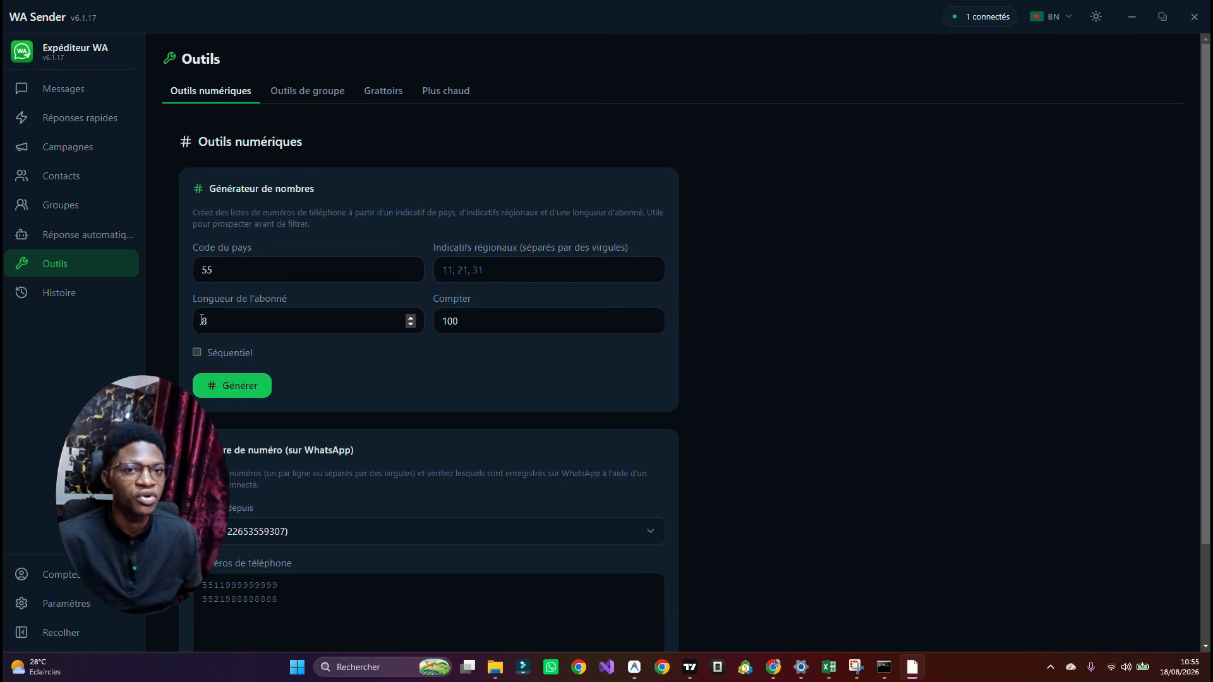
drag(238, 265, 196, 259)
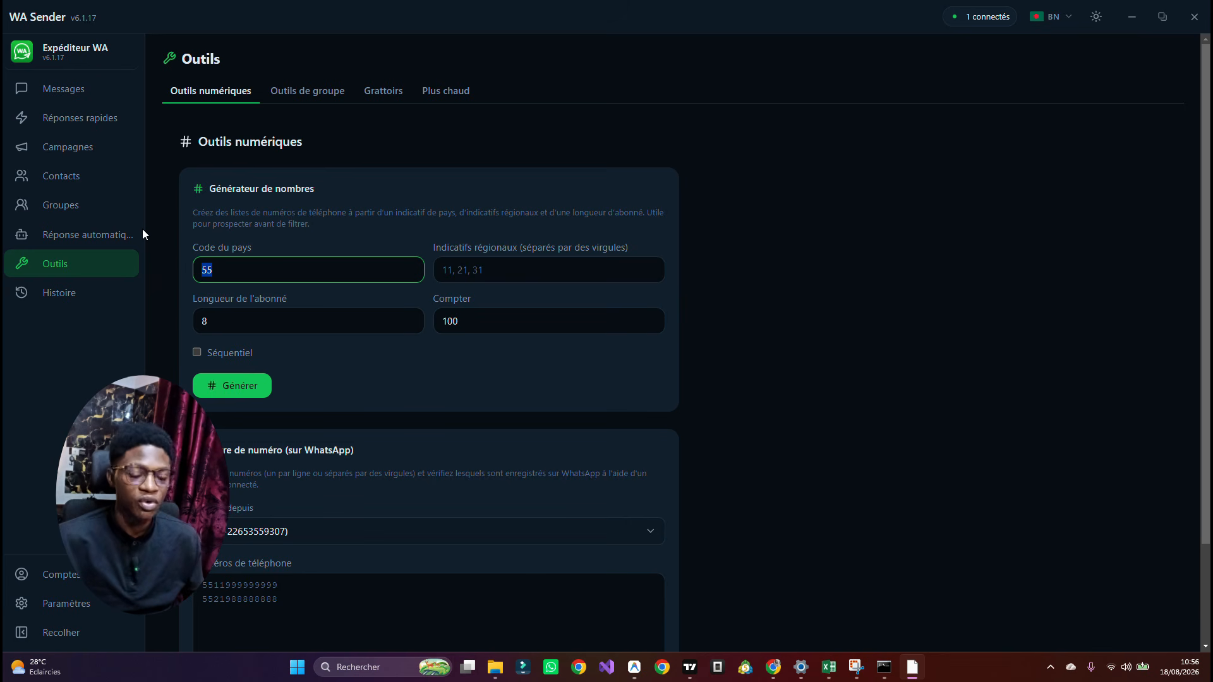
text(226)
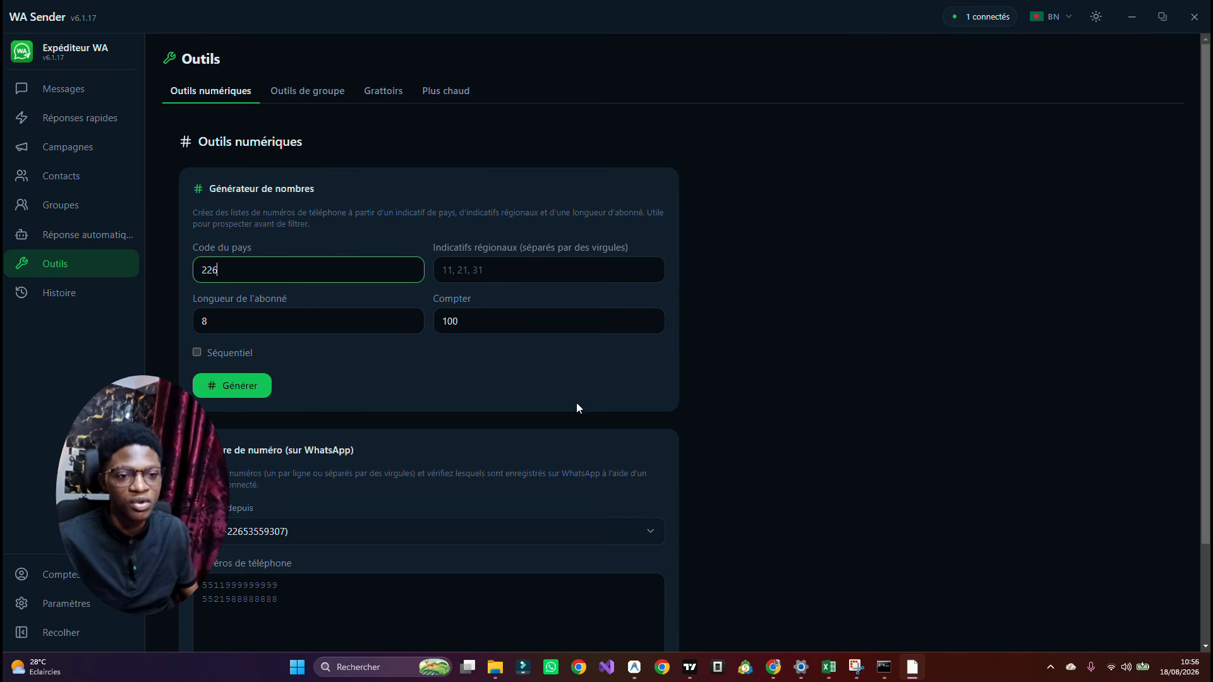
- Examine the WhatsApp number filter's phone number field and the generator's area code and count fields
scroll(381, 434, down, 3)
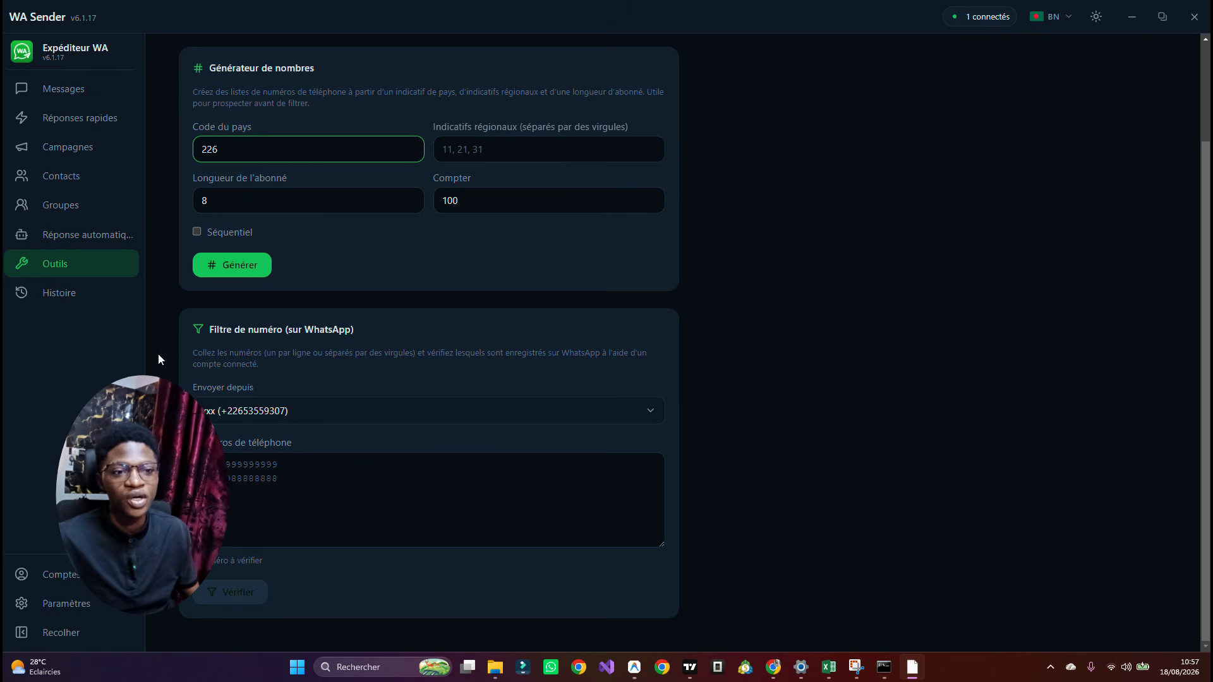
click(245, 479)
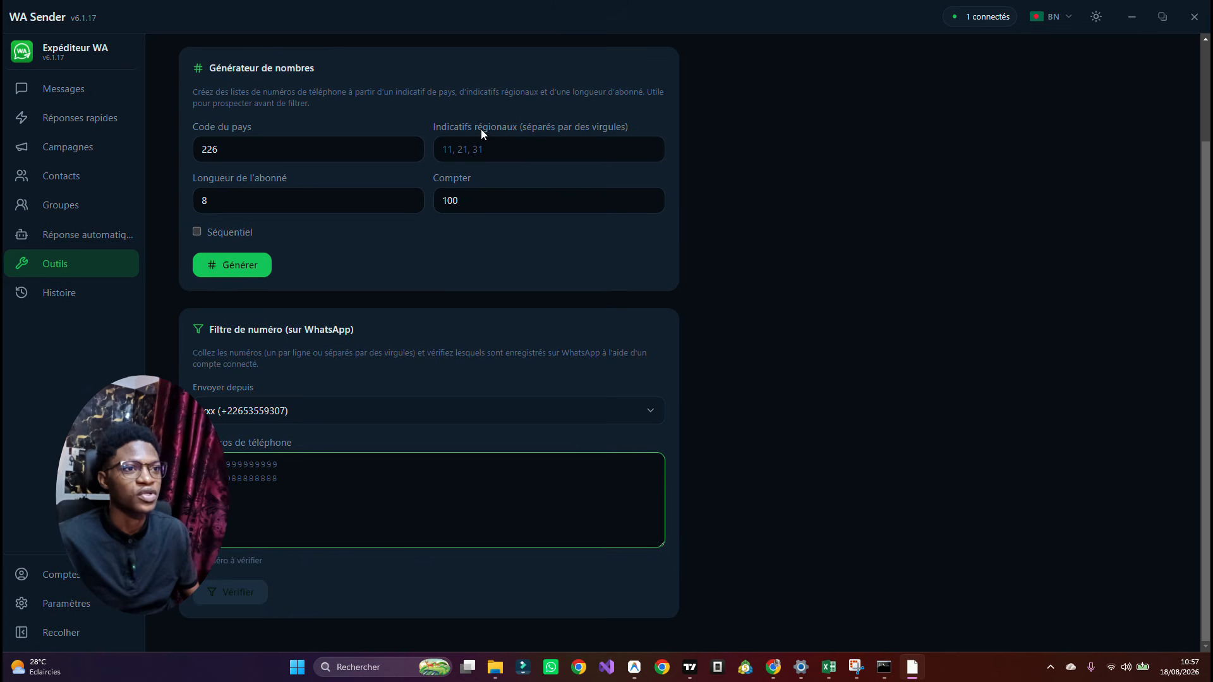
scroll(481, 133, up, 2)
click(511, 265)
click(567, 316)
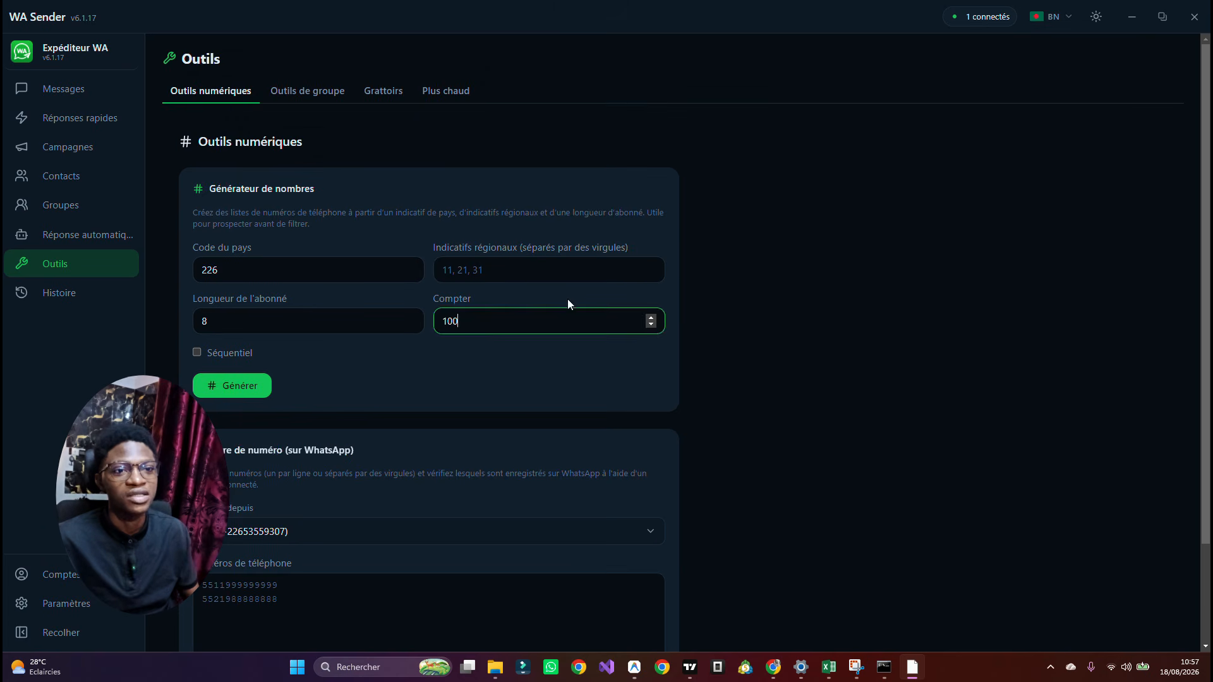
- Set the number generator's area code to 25 and generate 100 numbers with Séquentiel left off
click(569, 268)
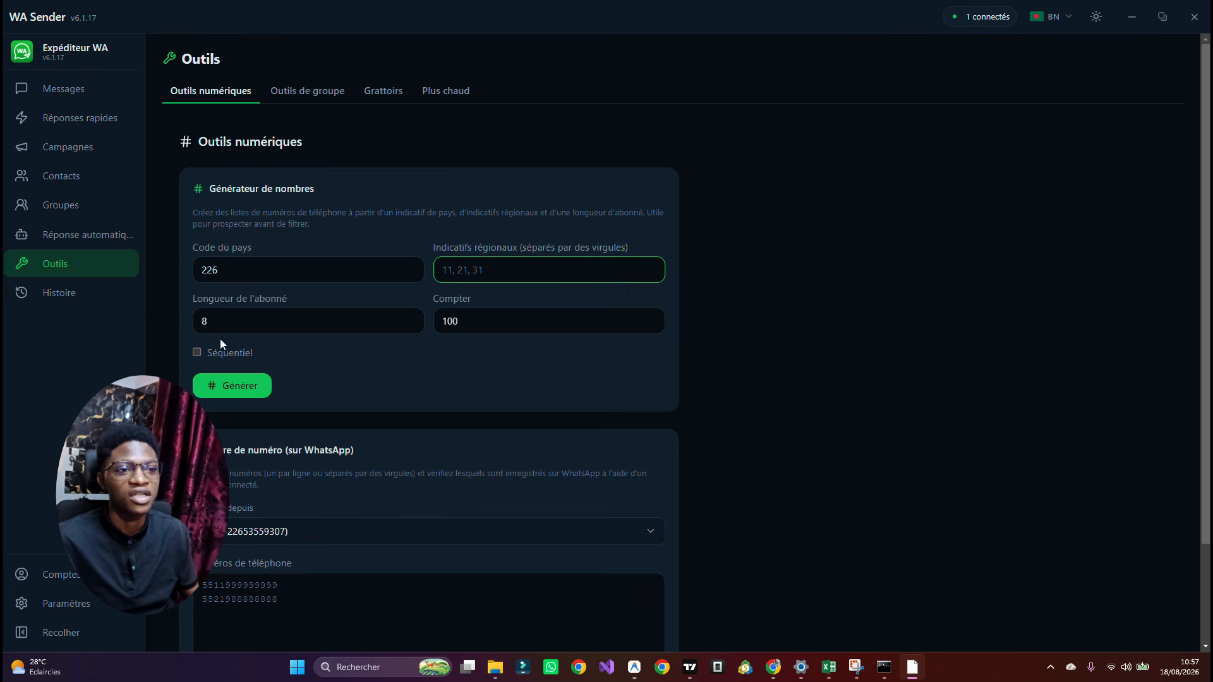
click(197, 353)
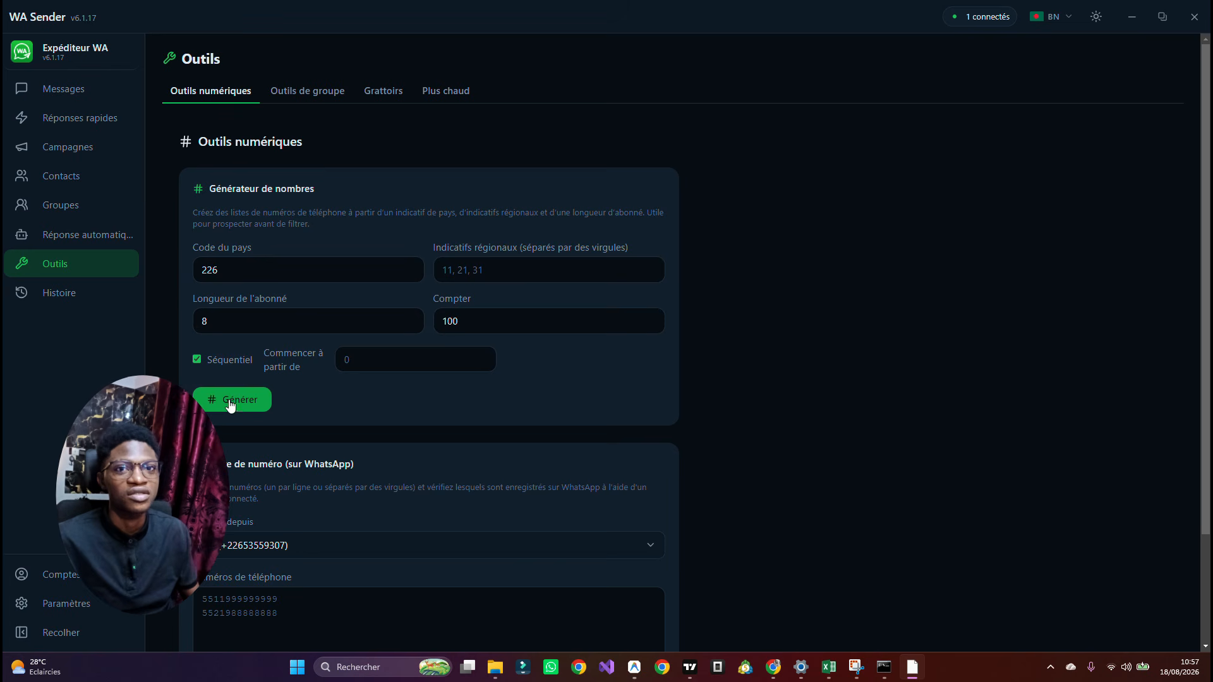
click(197, 358)
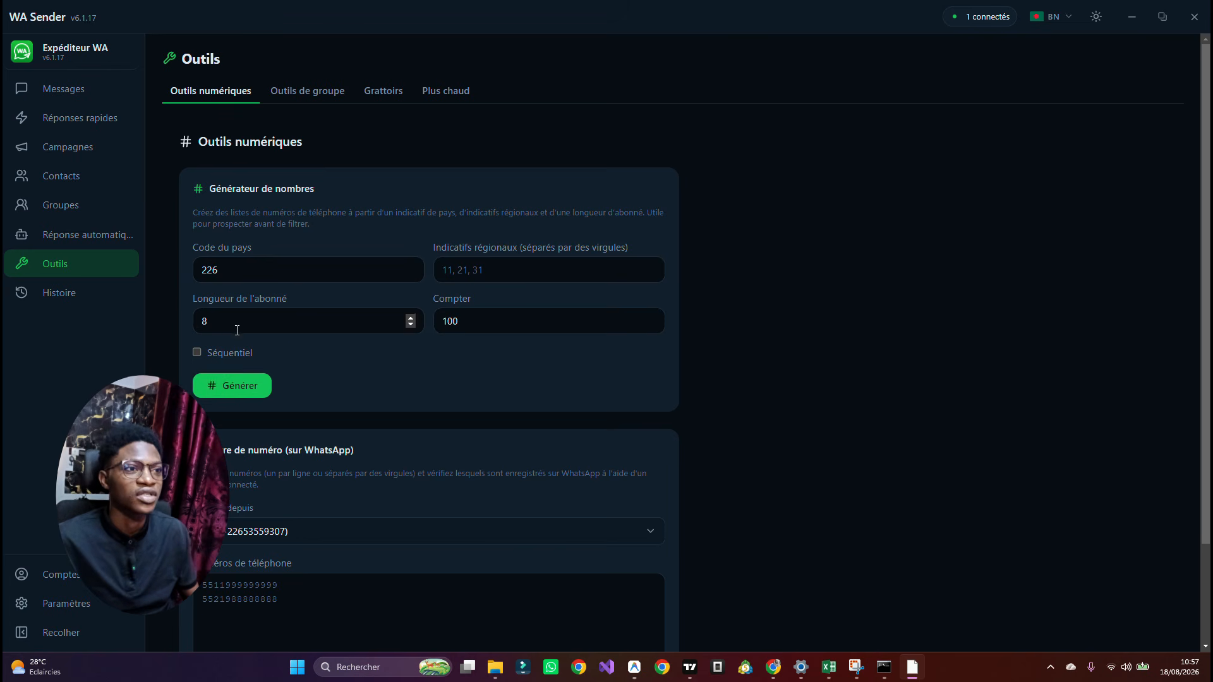
click(475, 266)
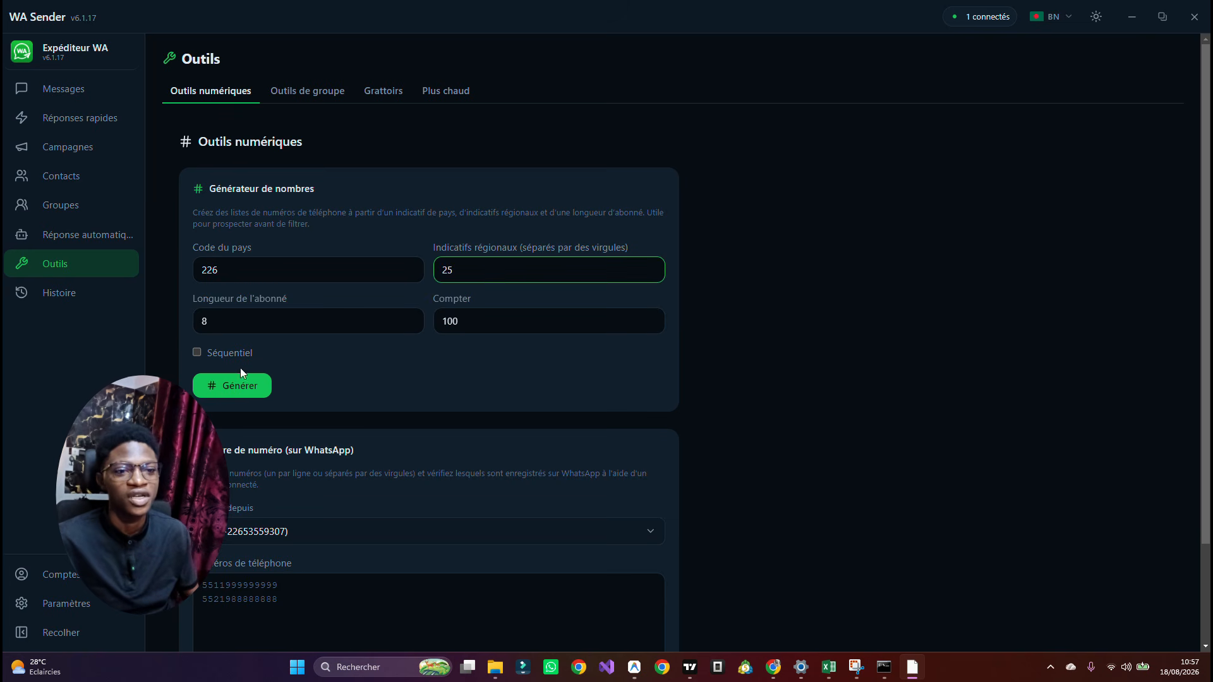
click(222, 387)
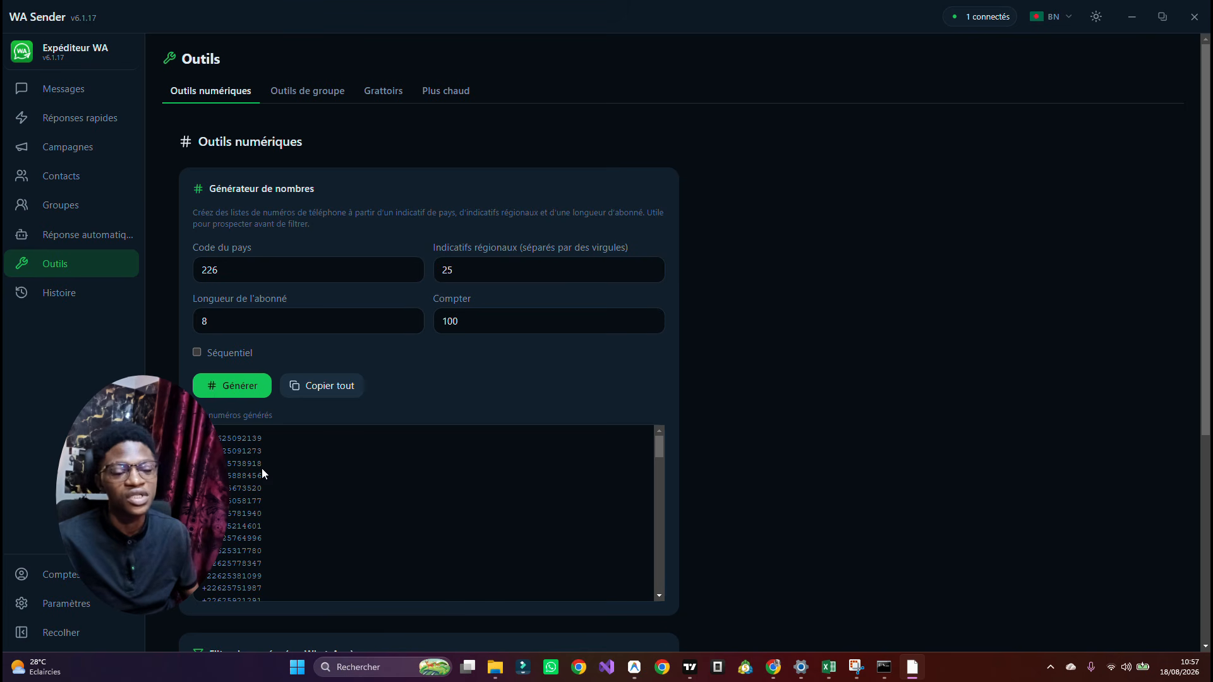
- Look through the list of generated numbers and the WhatsApp number filter below it
scroll(261, 463, down, 15)
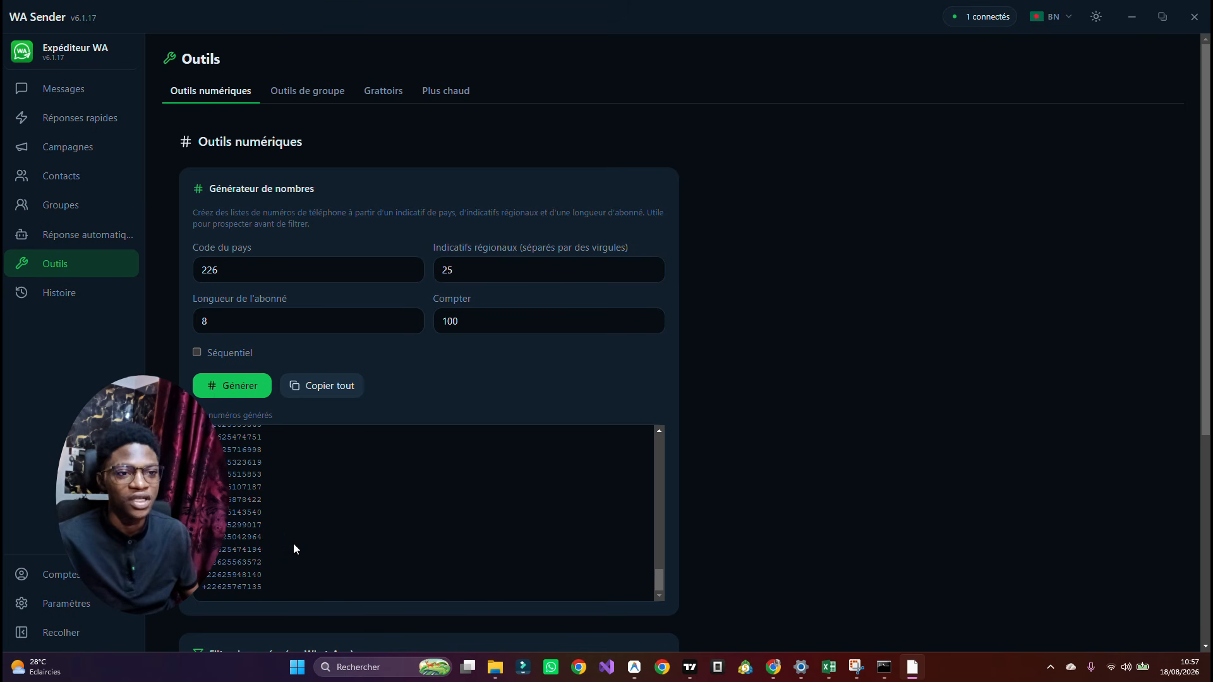
scroll(282, 499, down, 5)
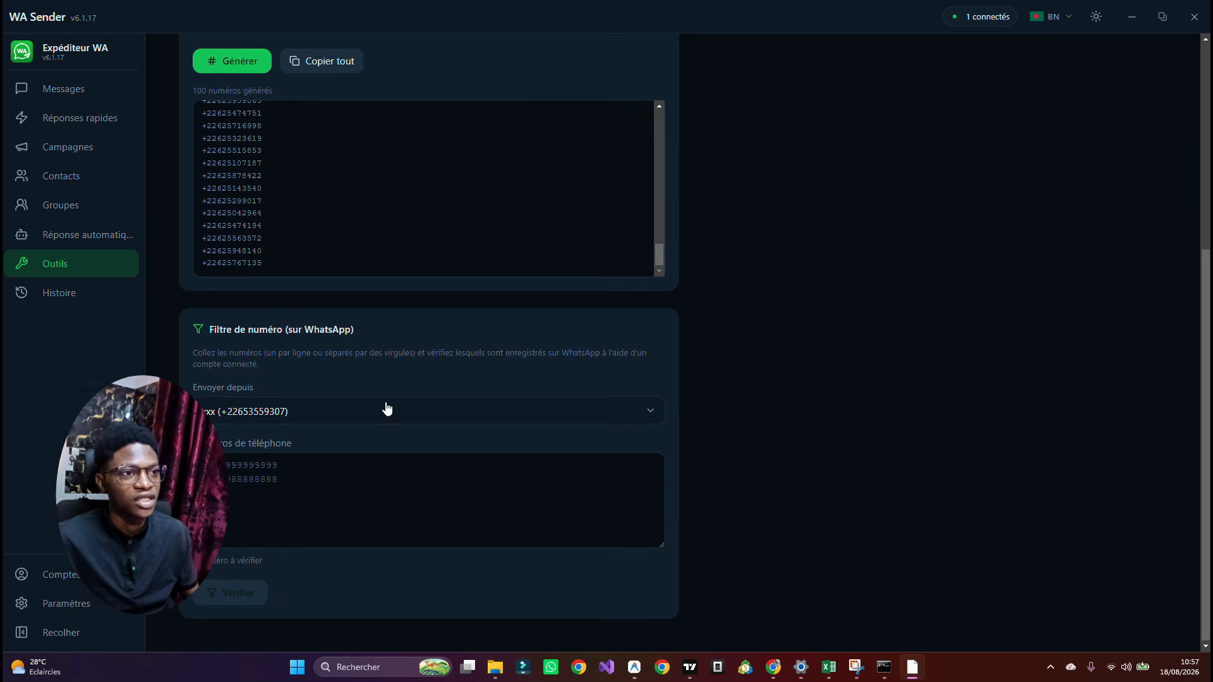
scroll(388, 408, up, 5)
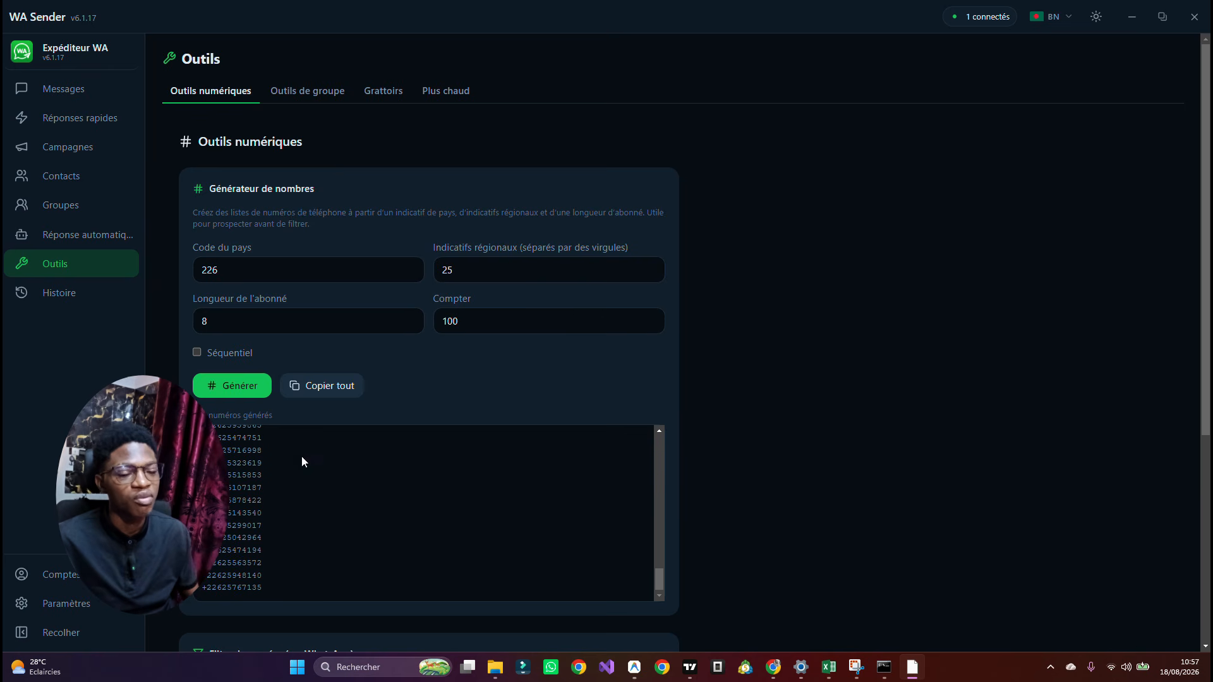
scroll(301, 460, up, 5)
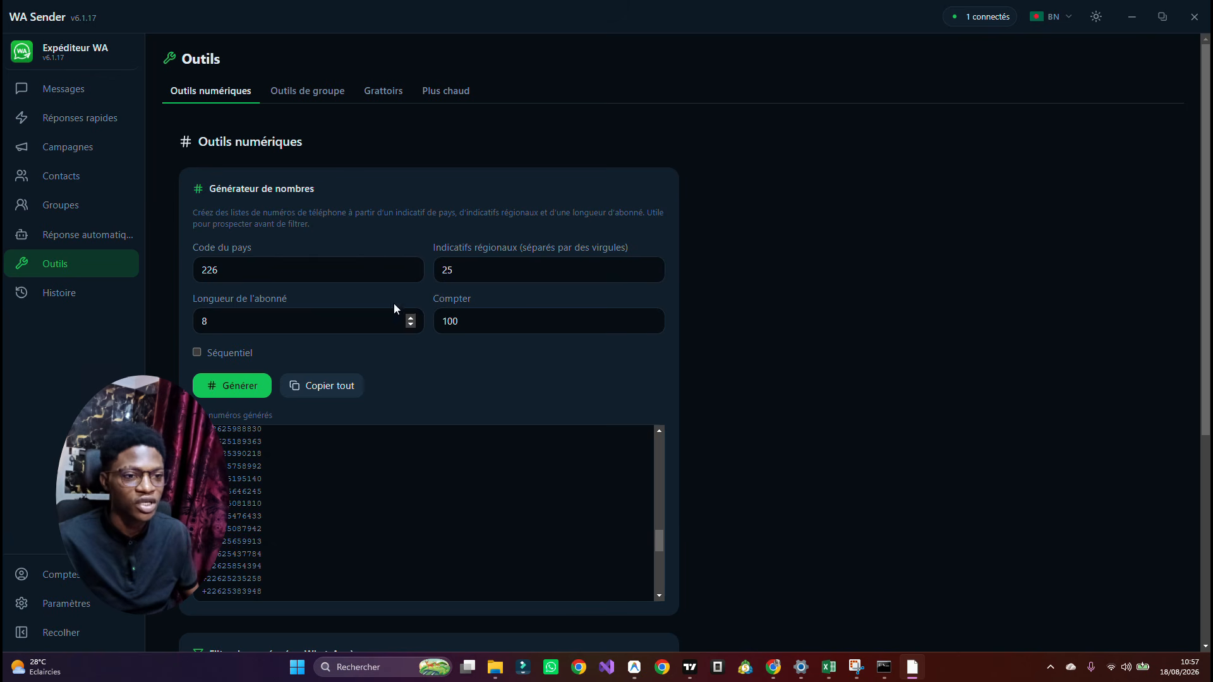
scroll(228, 470, up, 5)
scroll(229, 468, down, 8)
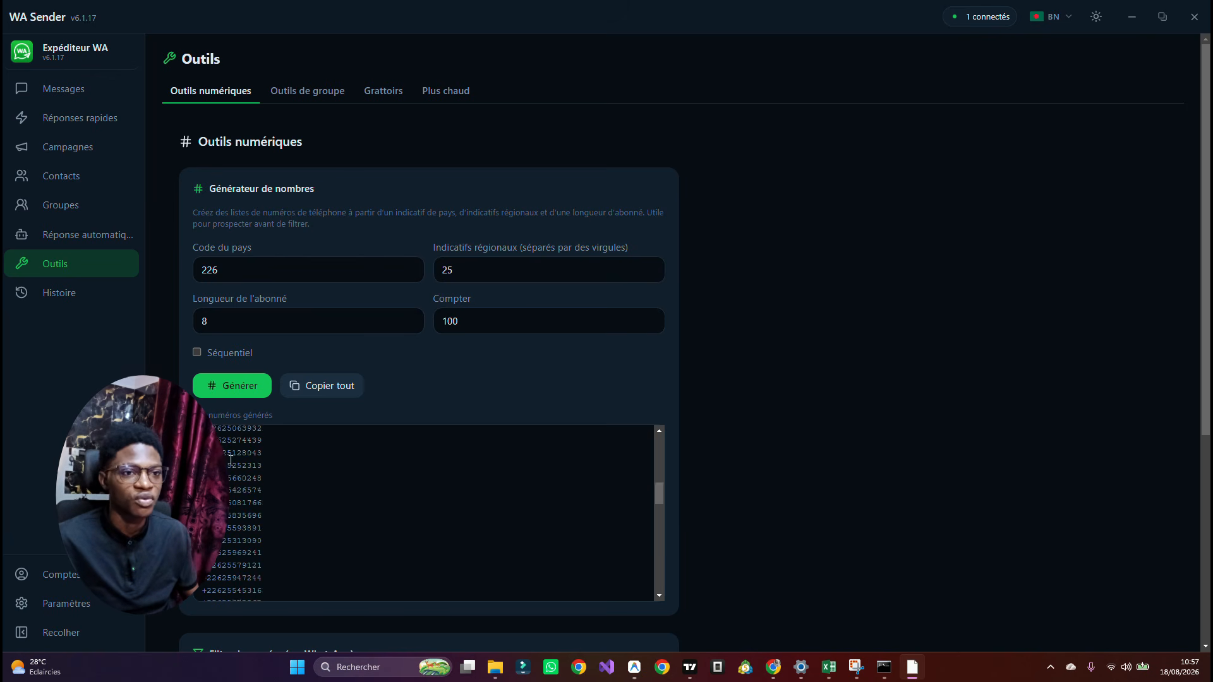
scroll(645, 361, down, 5)
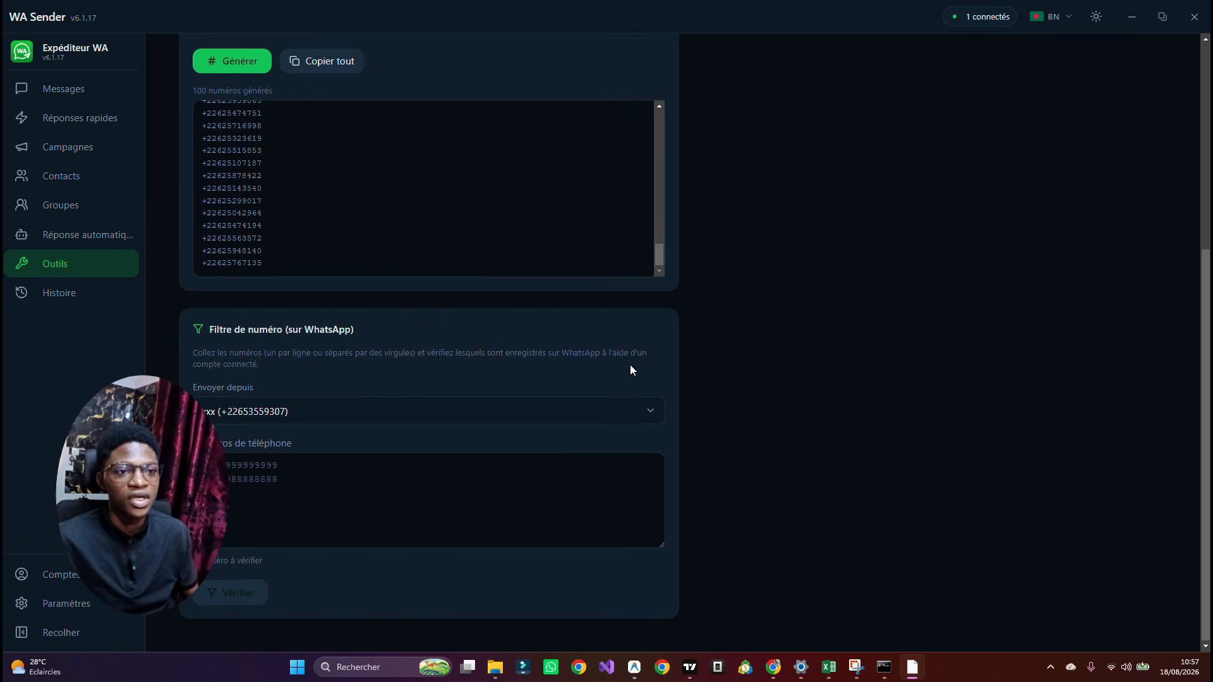
scroll(335, 371, up, 5)
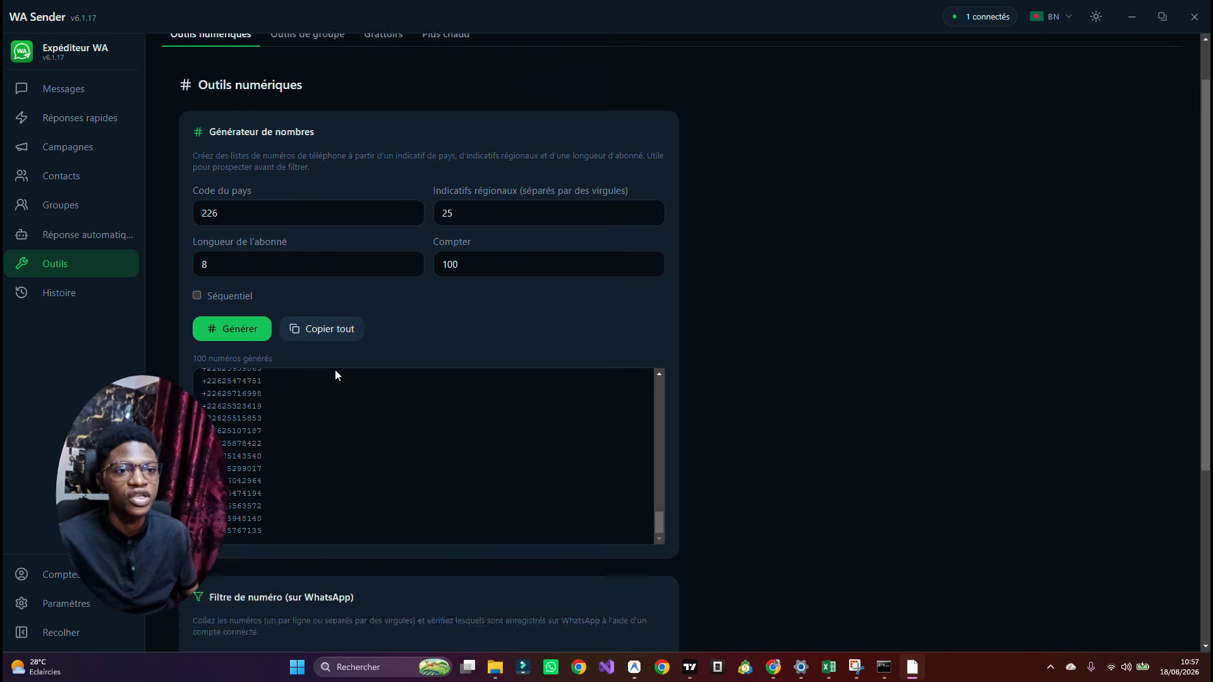
- Copy all generated numbers and paste them into the WhatsApp number filter's phone number field
click(292, 387)
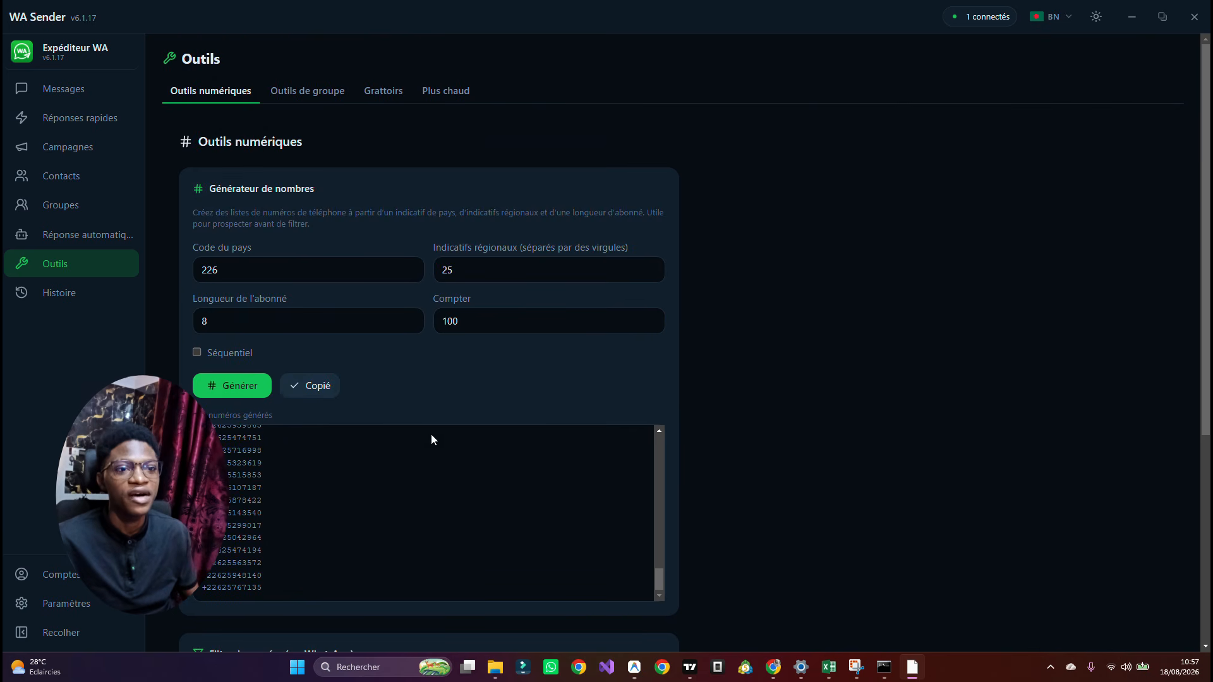
scroll(445, 429, down, 1)
scroll(382, 473, up, 1)
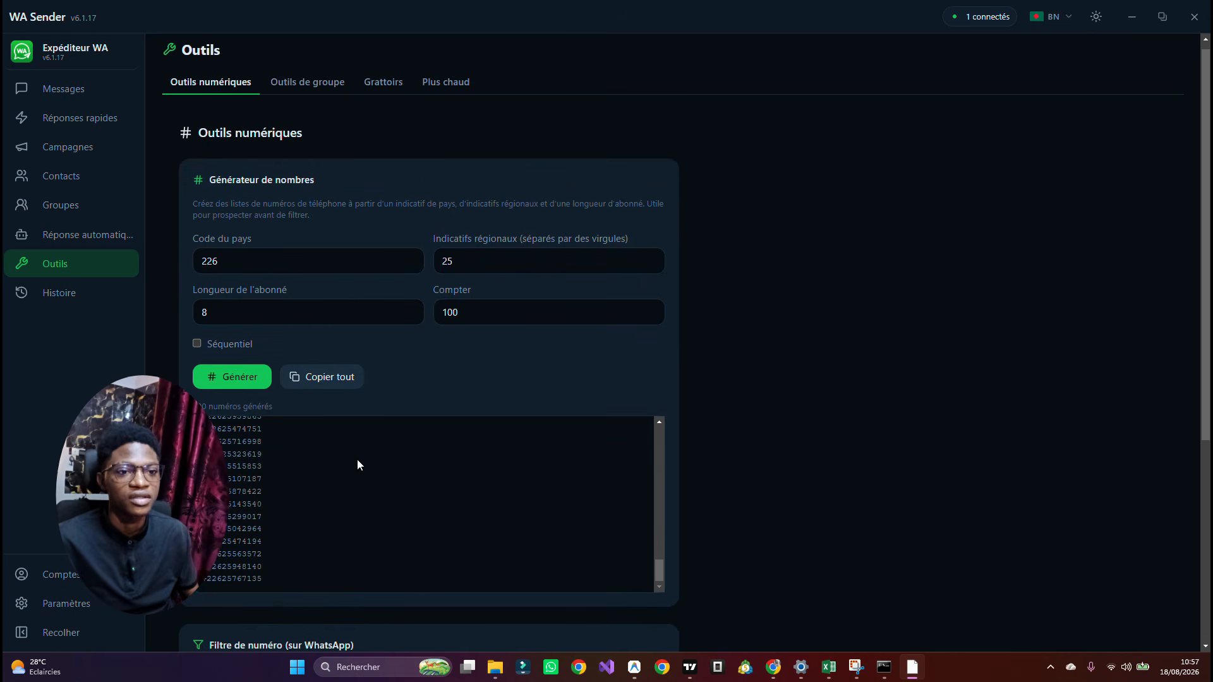
scroll(393, 466, down, 5)
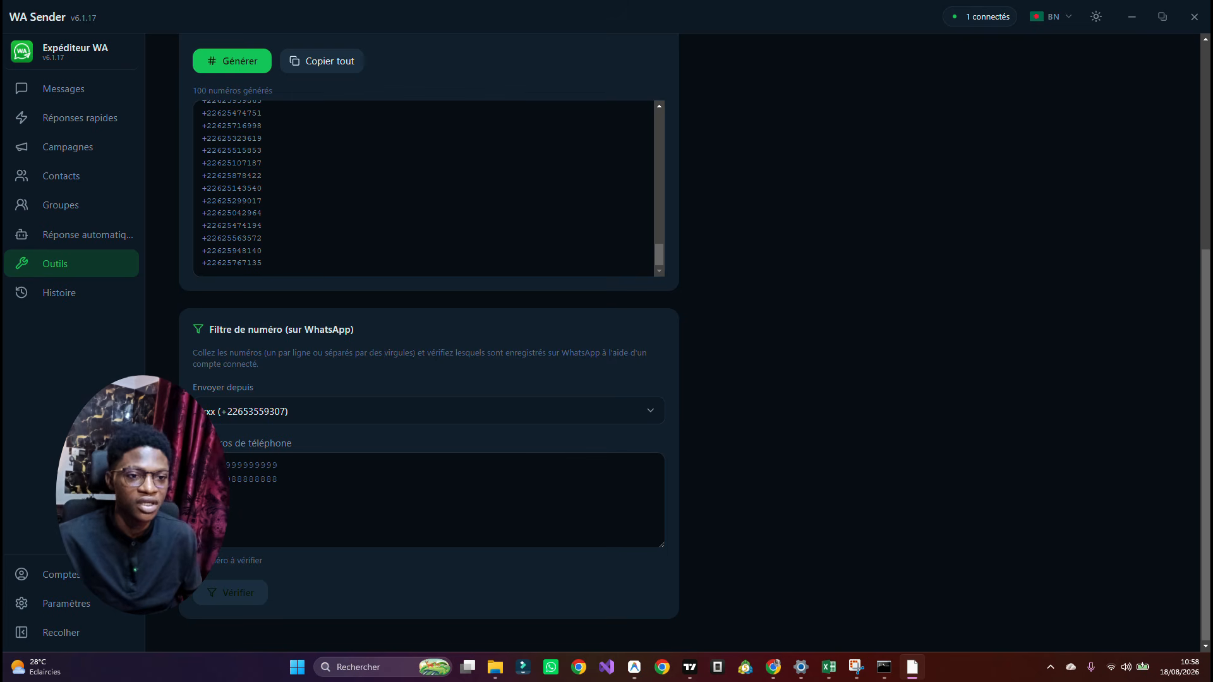
click(290, 504)
key(ctrl+v)
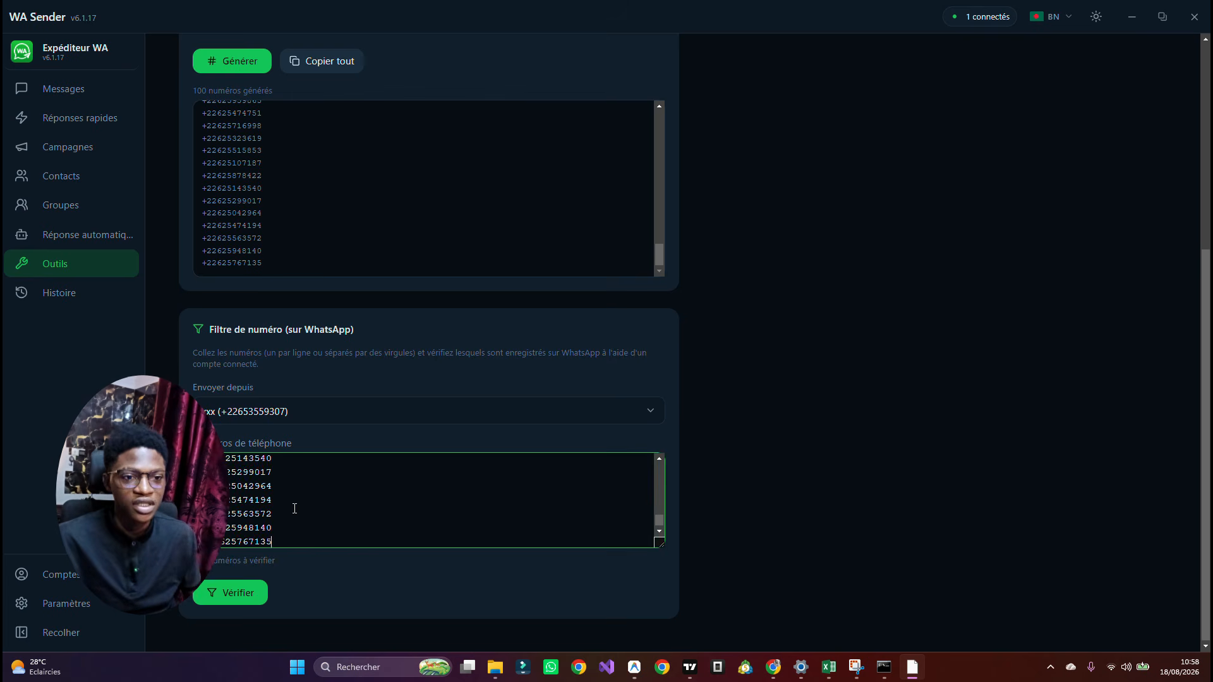
- Set the generator's area code to 07 and its count to 20, and generate a new list of numbers
scroll(294, 508, up, 10)
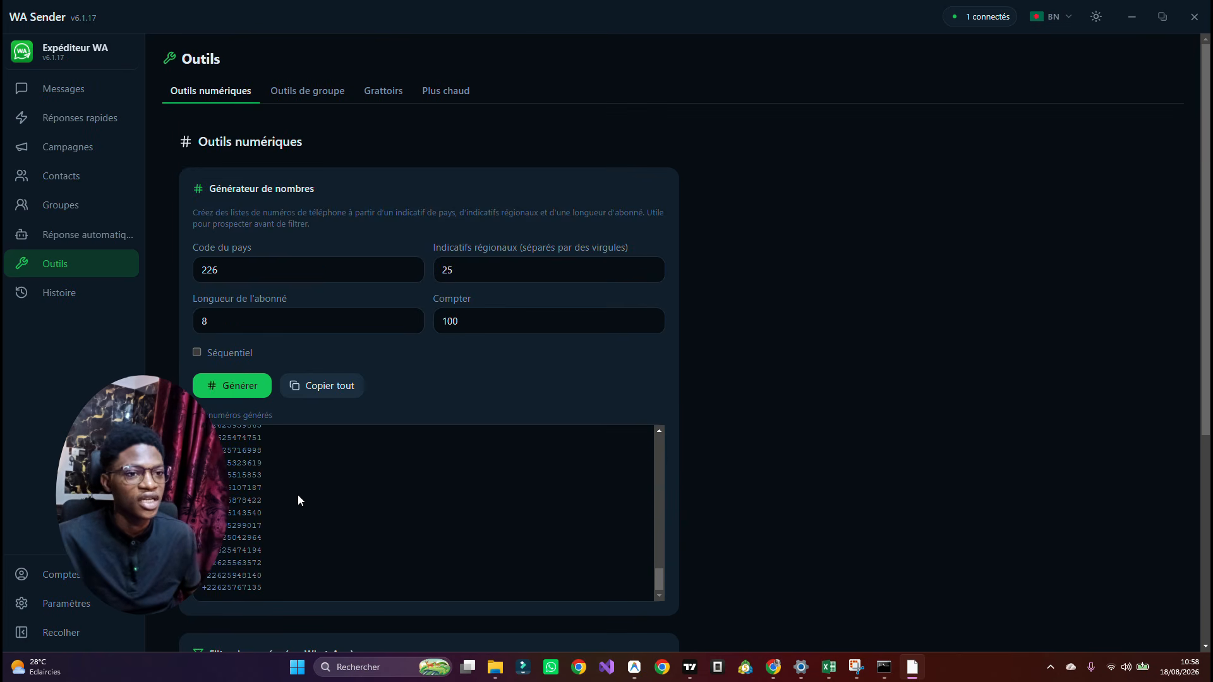
scroll(828, 503, down, 5)
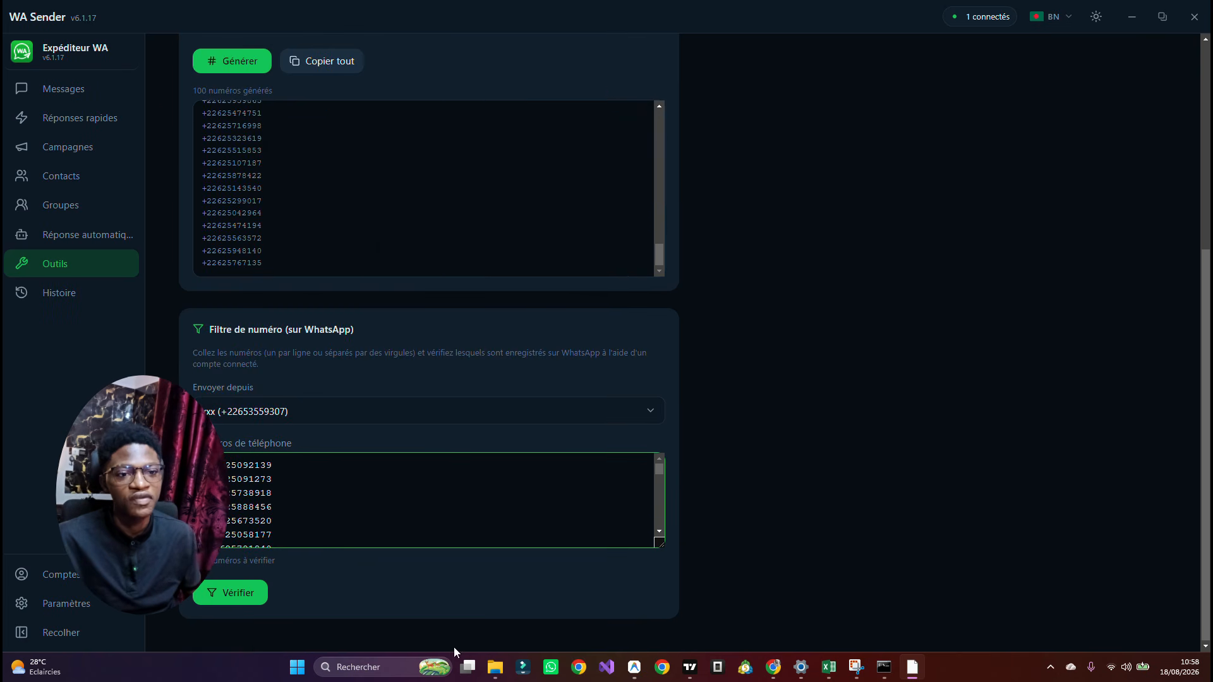
drag(203, 465, 326, 531)
scroll(340, 190, up, 8)
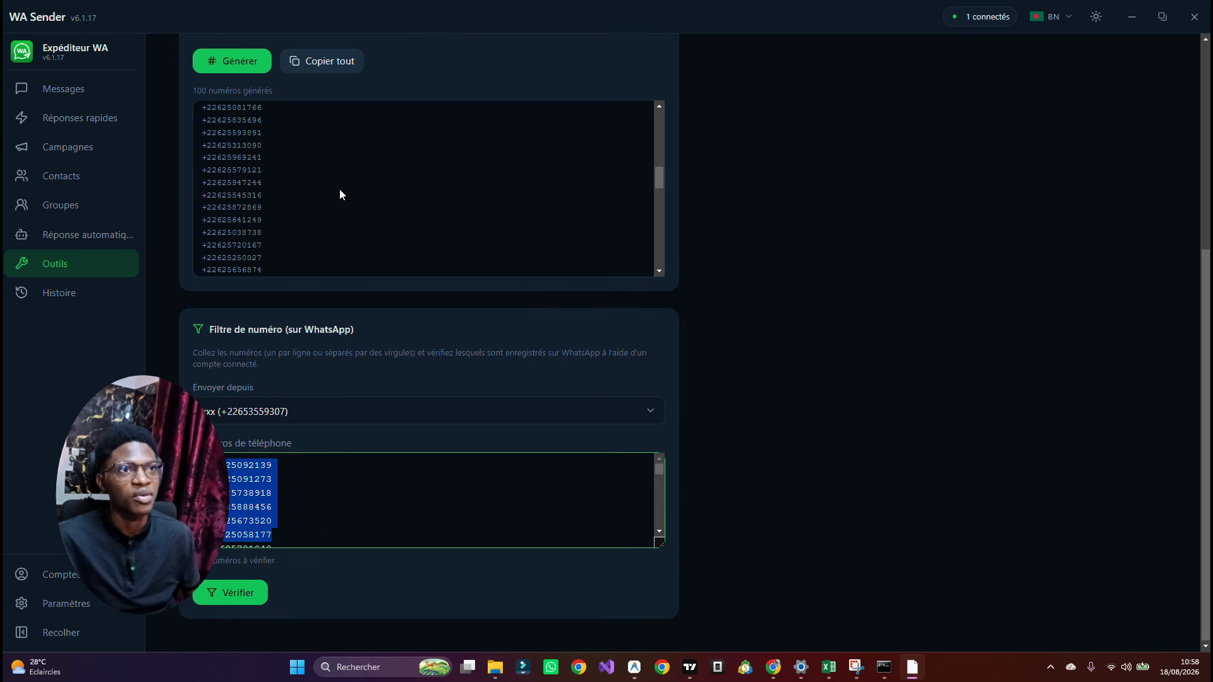
scroll(609, 157, up, 5)
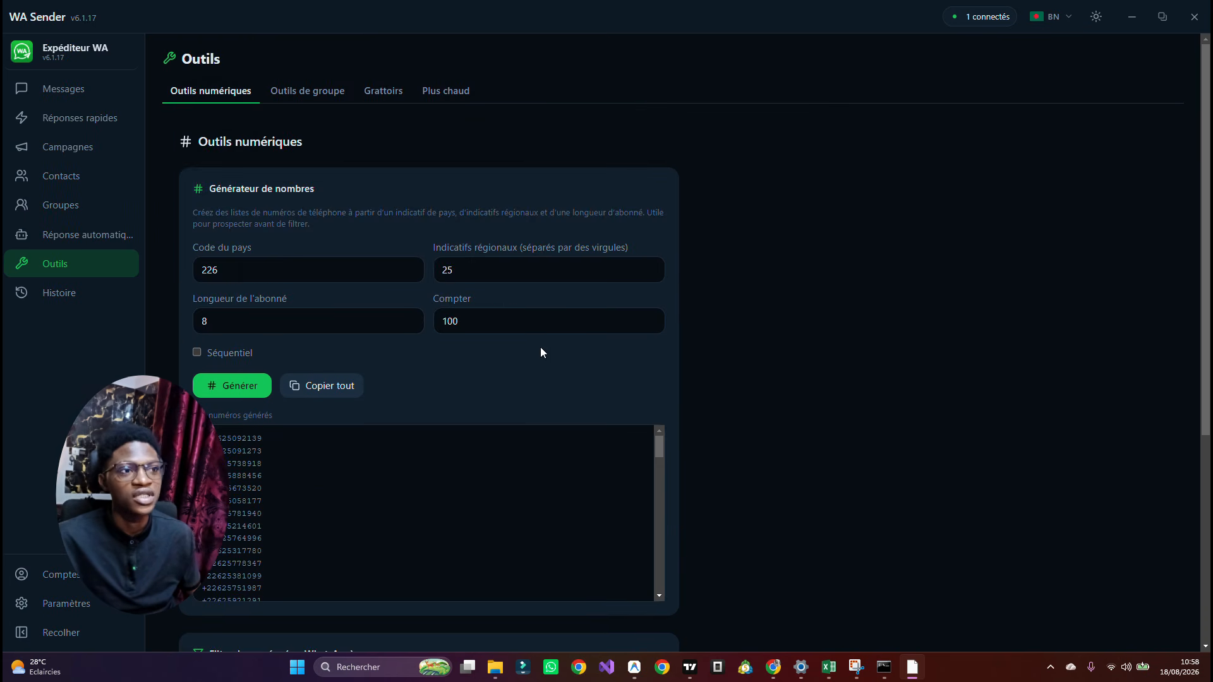
double_click(450, 270)
text(07)
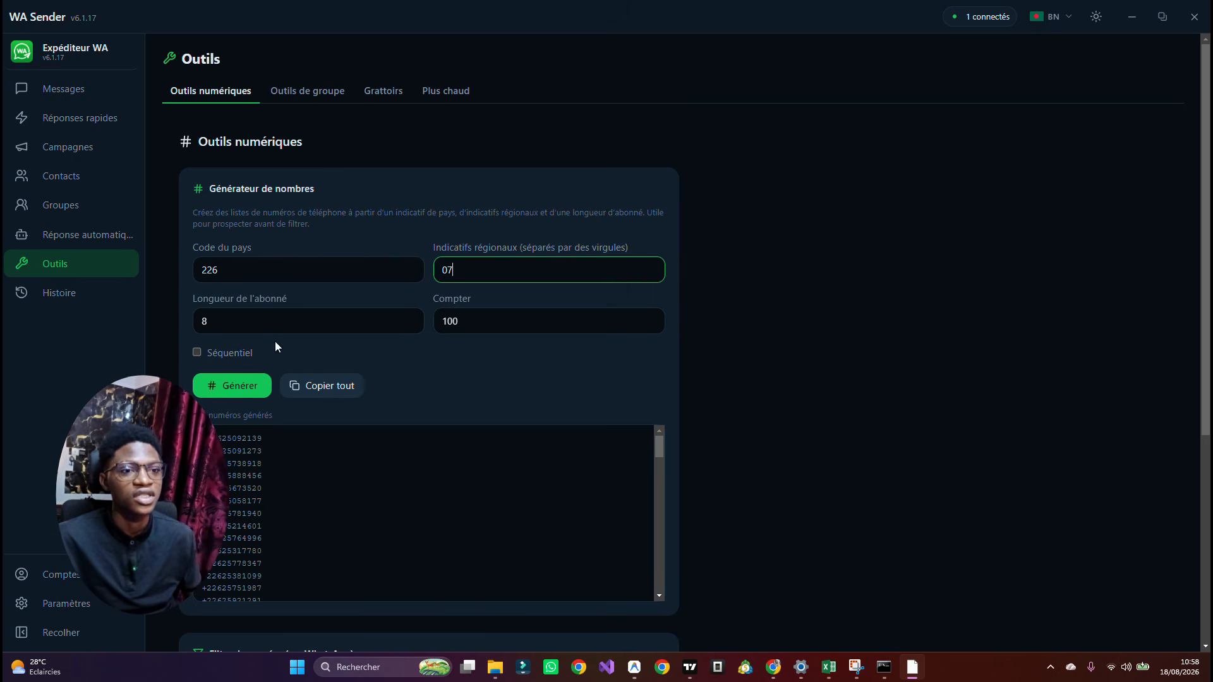
click(246, 392)
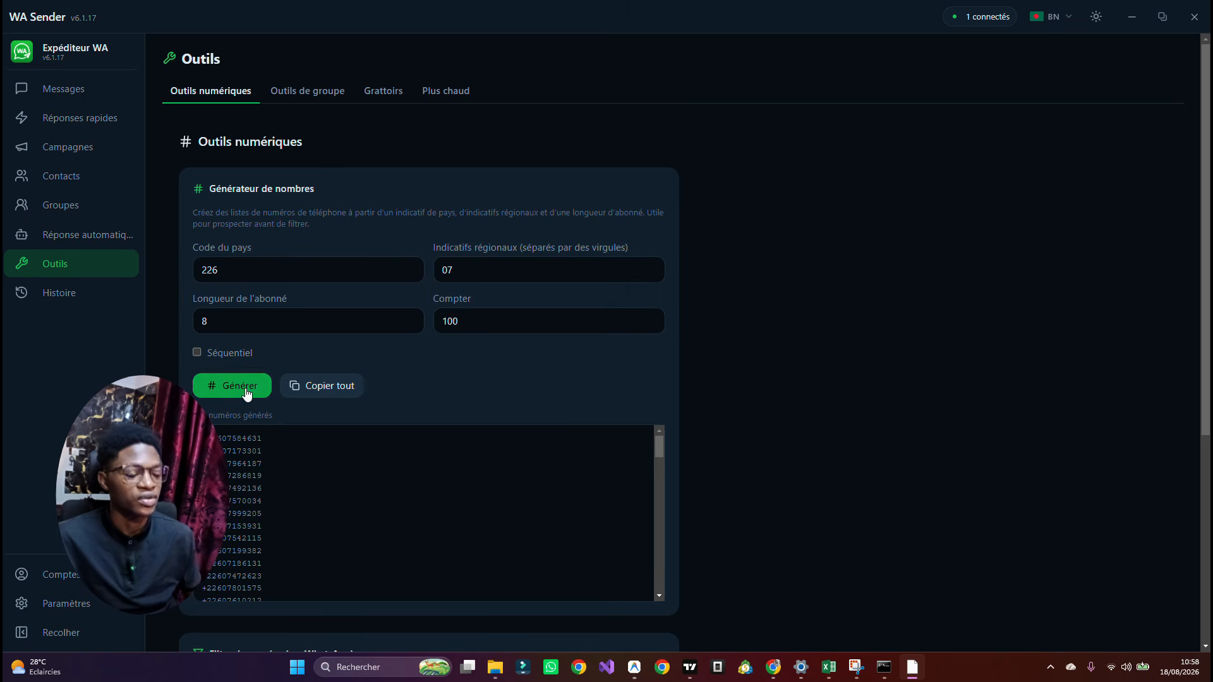
drag(473, 321, 424, 325)
text(20)
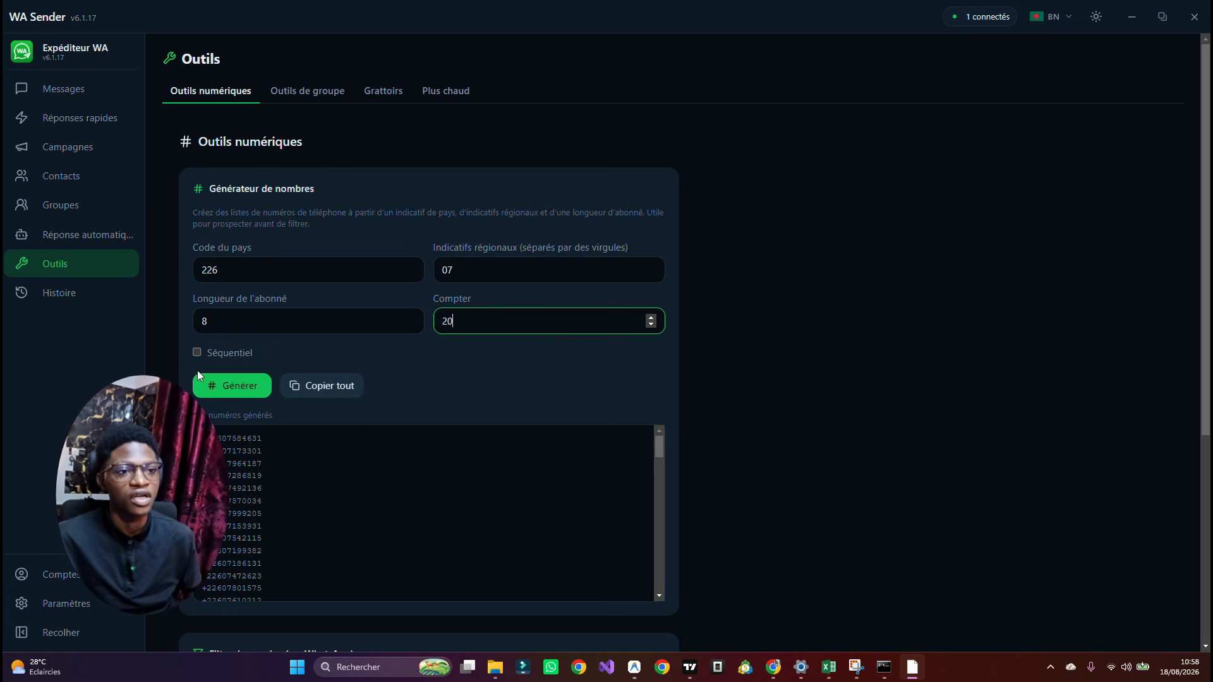
click(214, 386)
- Copy the new generated numbers, replace the list in the WhatsApp number filter with them, and run the verification
click(316, 387)
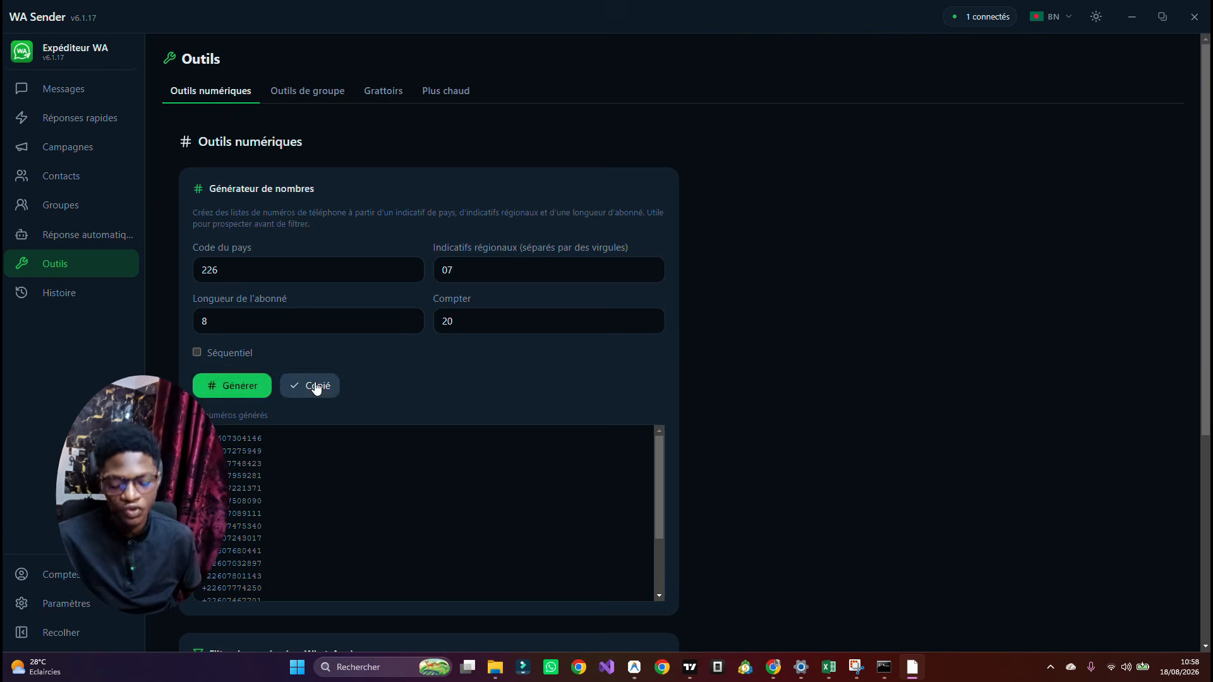
scroll(316, 387, down, 5)
click(259, 480)
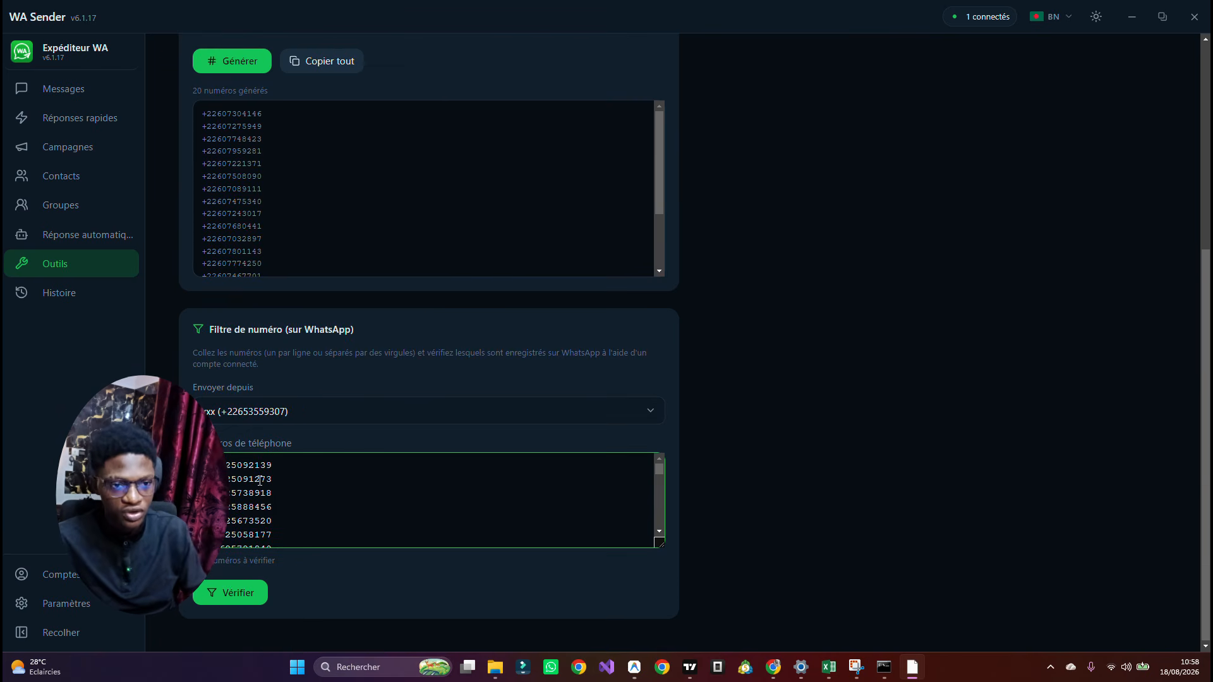
key(ctrl+a)
key(ctrl+v)
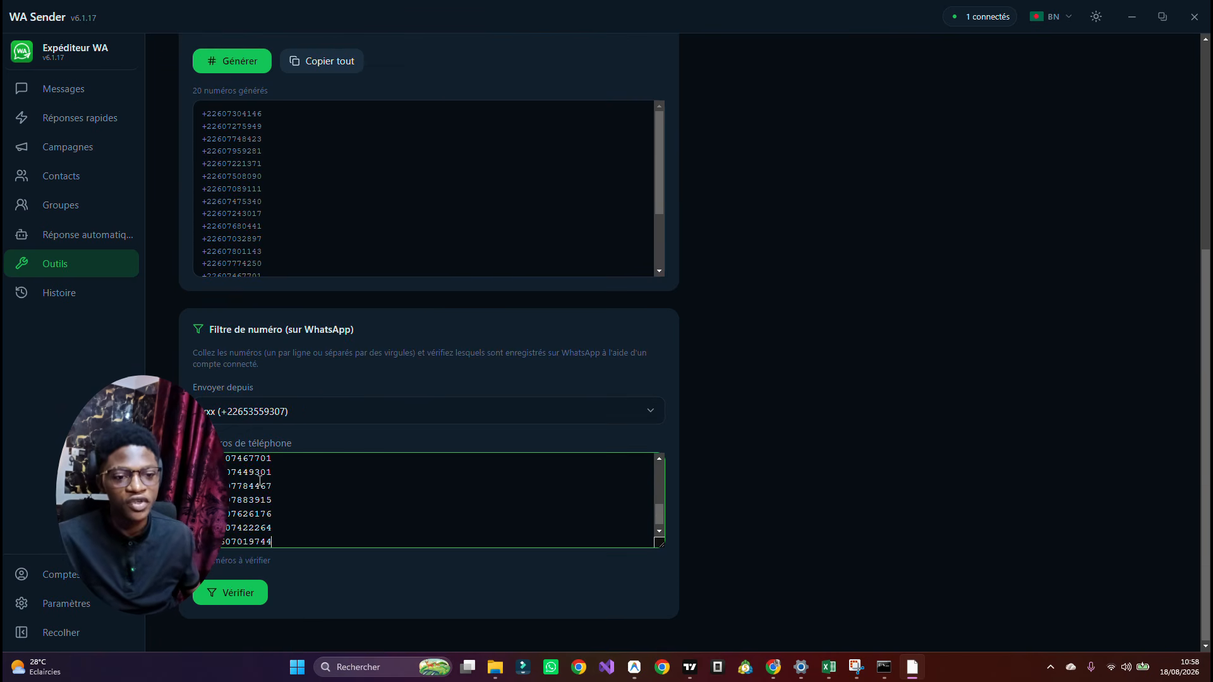
click(238, 591)
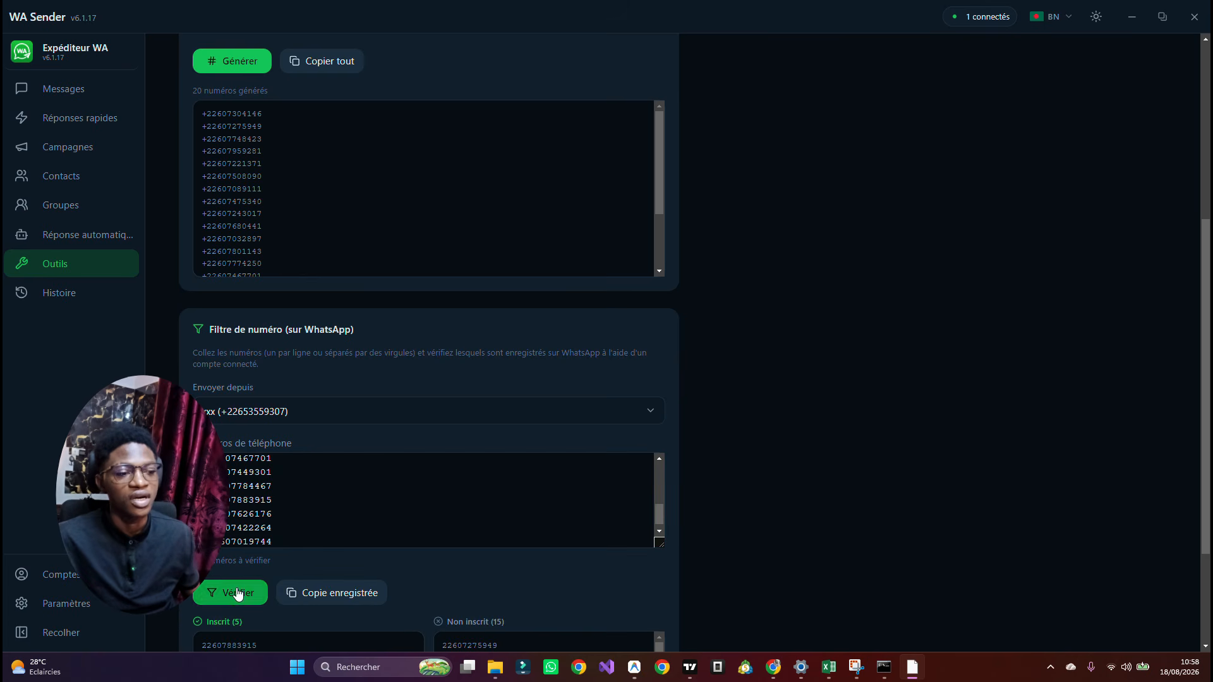
- Examine the filter's registered and unregistered number lists and compare them with the generator's settings and generated numbers
scroll(337, 516, down, 1)
scroll(341, 515, down, 3)
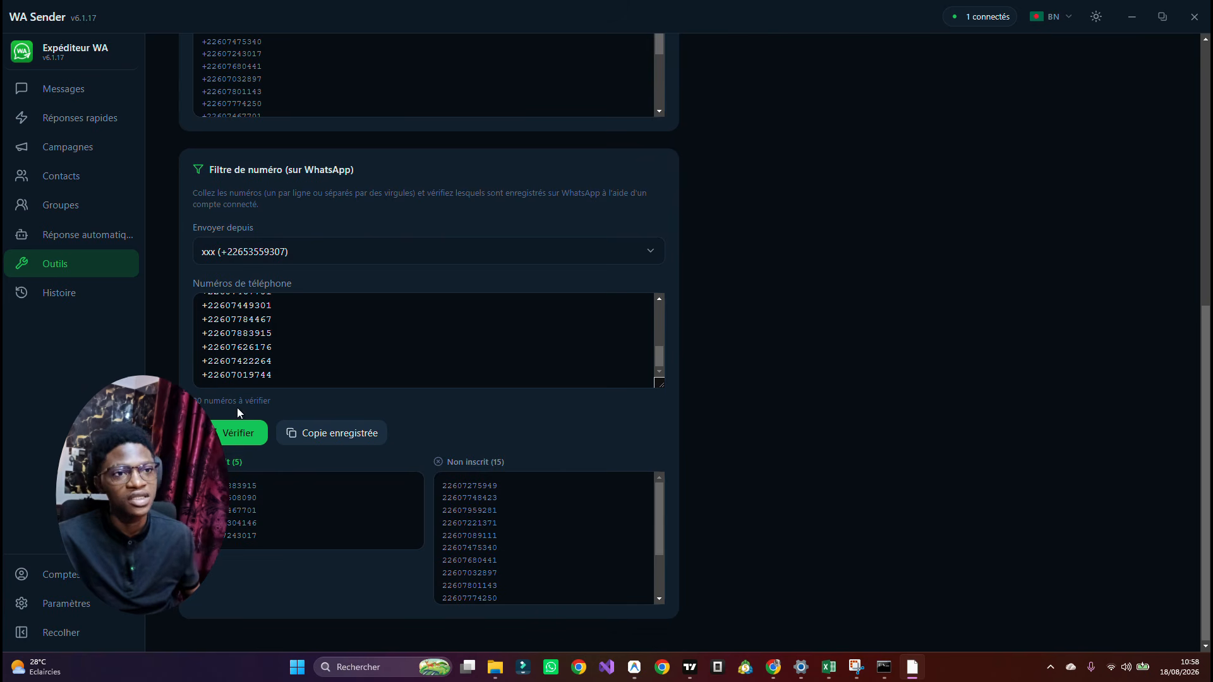
scroll(274, 416, up, 8)
scroll(298, 430, down, 6)
scroll(314, 451, down, 3)
scroll(400, 347, up, 5)
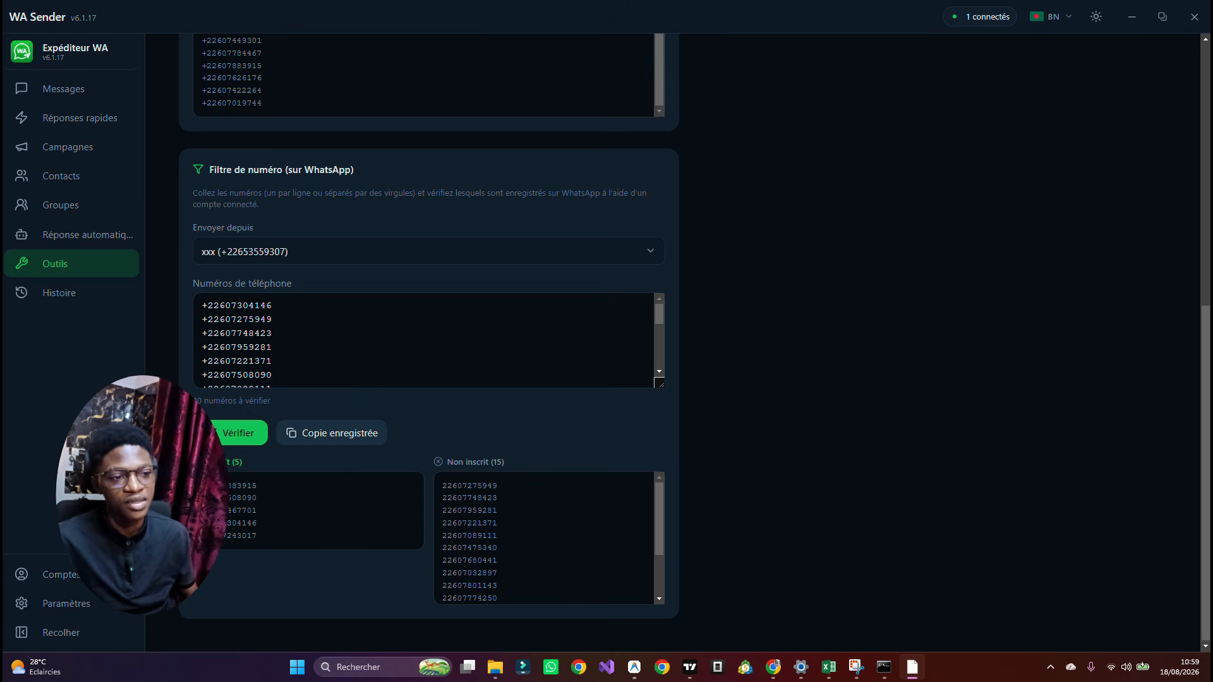
scroll(392, 408, up, 1)
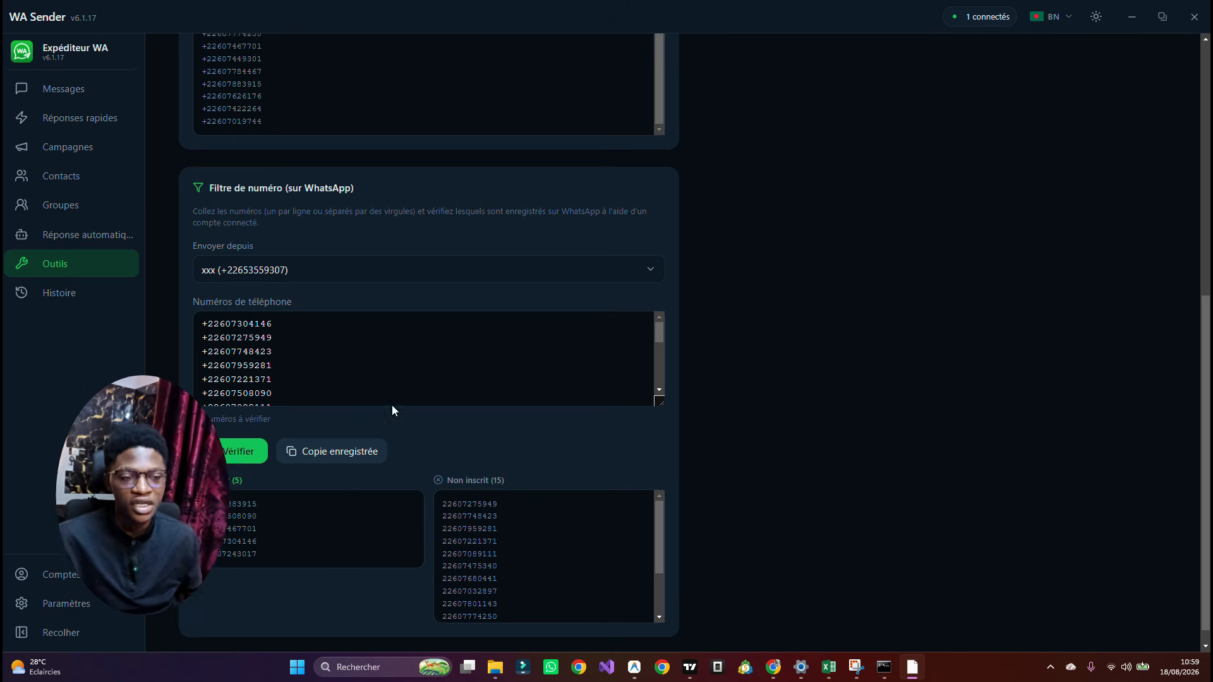
scroll(392, 407, up, 7)
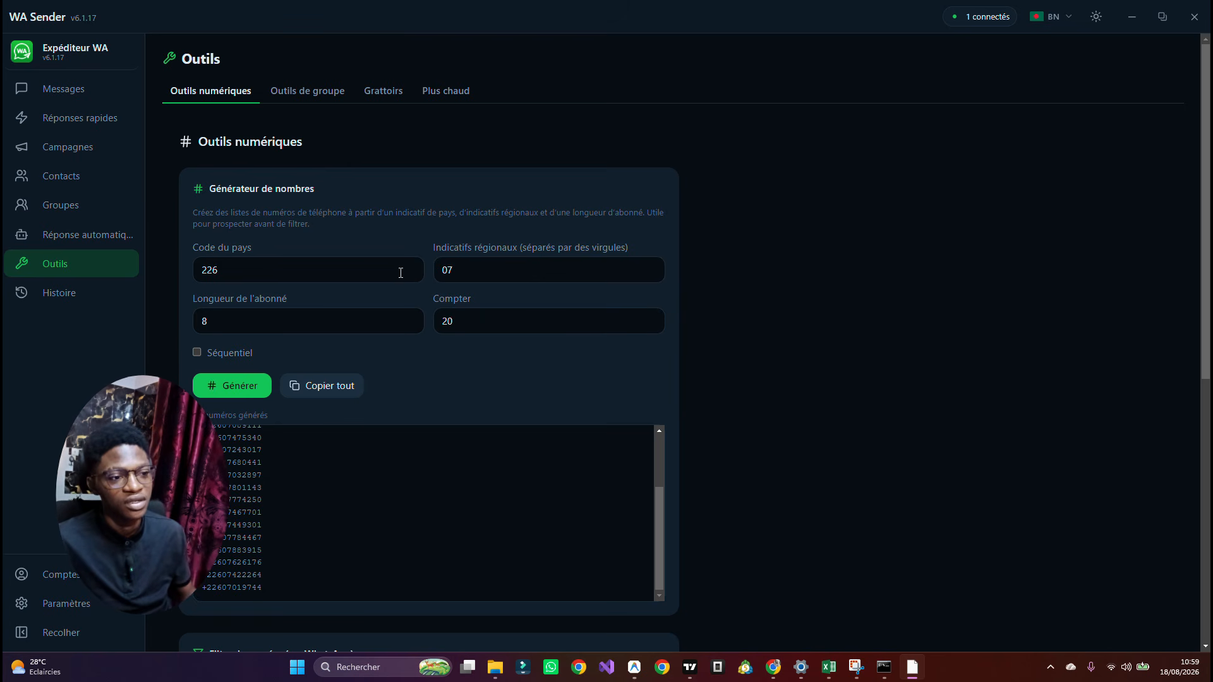
scroll(417, 256, down, 8)
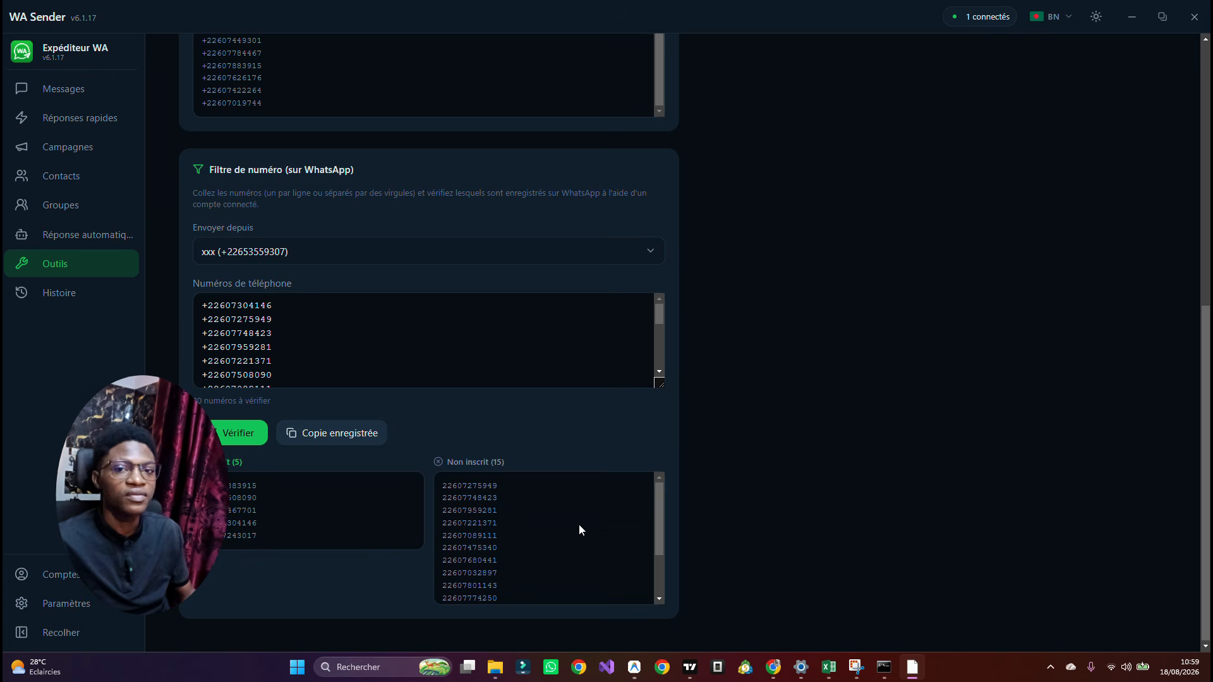
scroll(556, 516, down, 2)
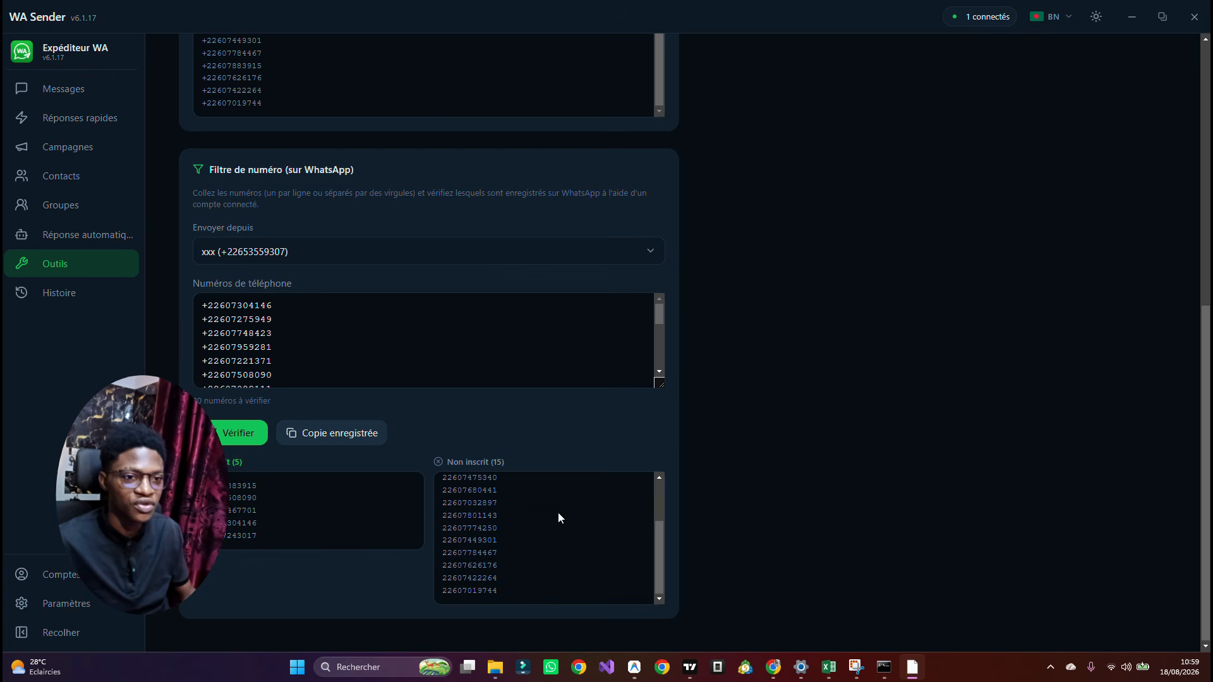
- Open the group tools (Outils de groupe) section of the Outils page
scroll(495, 497, up, 8)
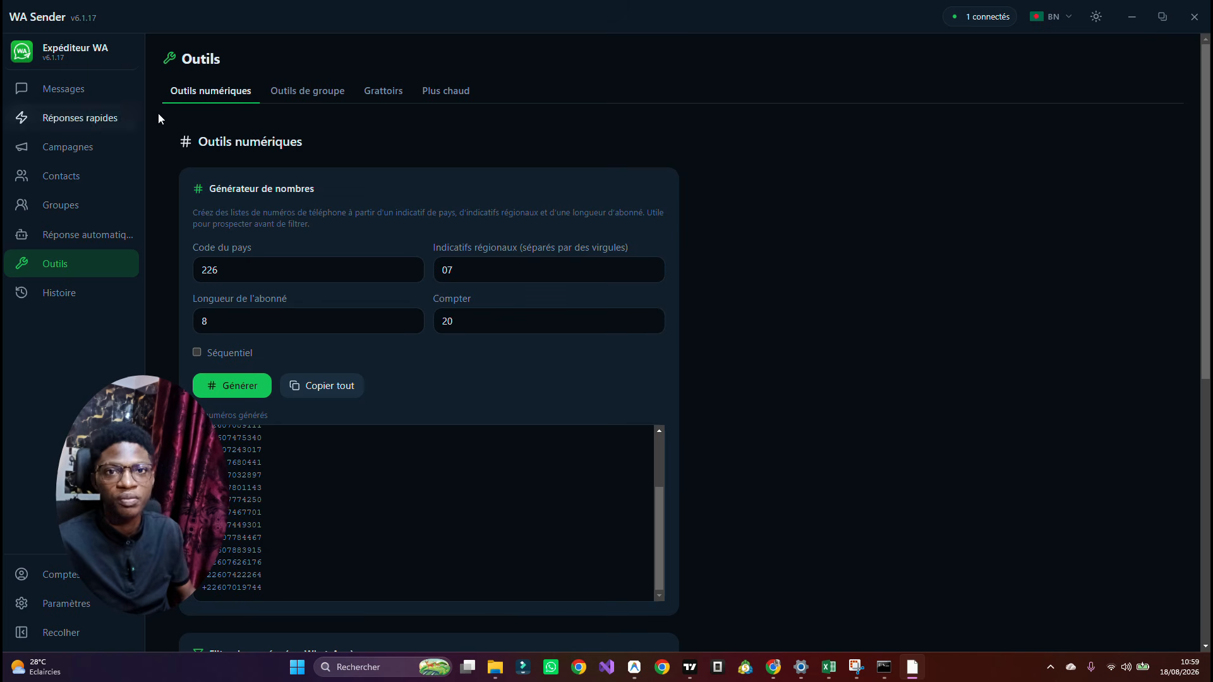
click(301, 90)
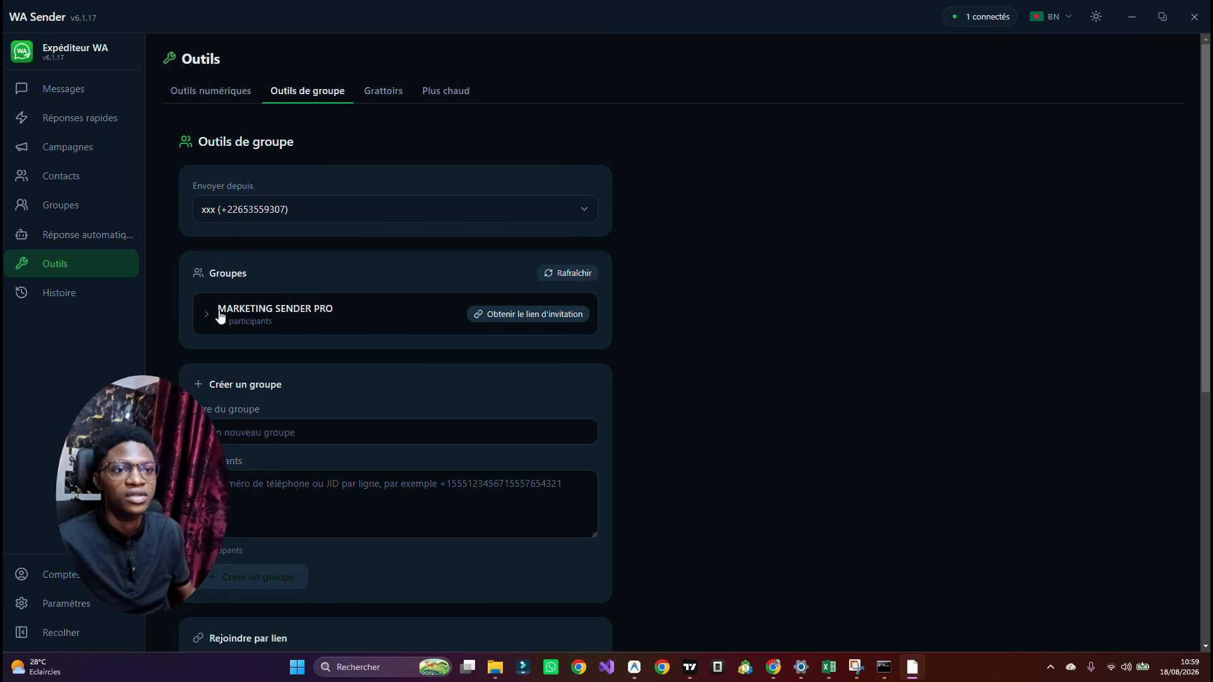
- Examine the group tools for listing groups, creating a group, joining by link and adding members in bulk
scroll(279, 269, down, 6)
scroll(278, 268, up, 6)
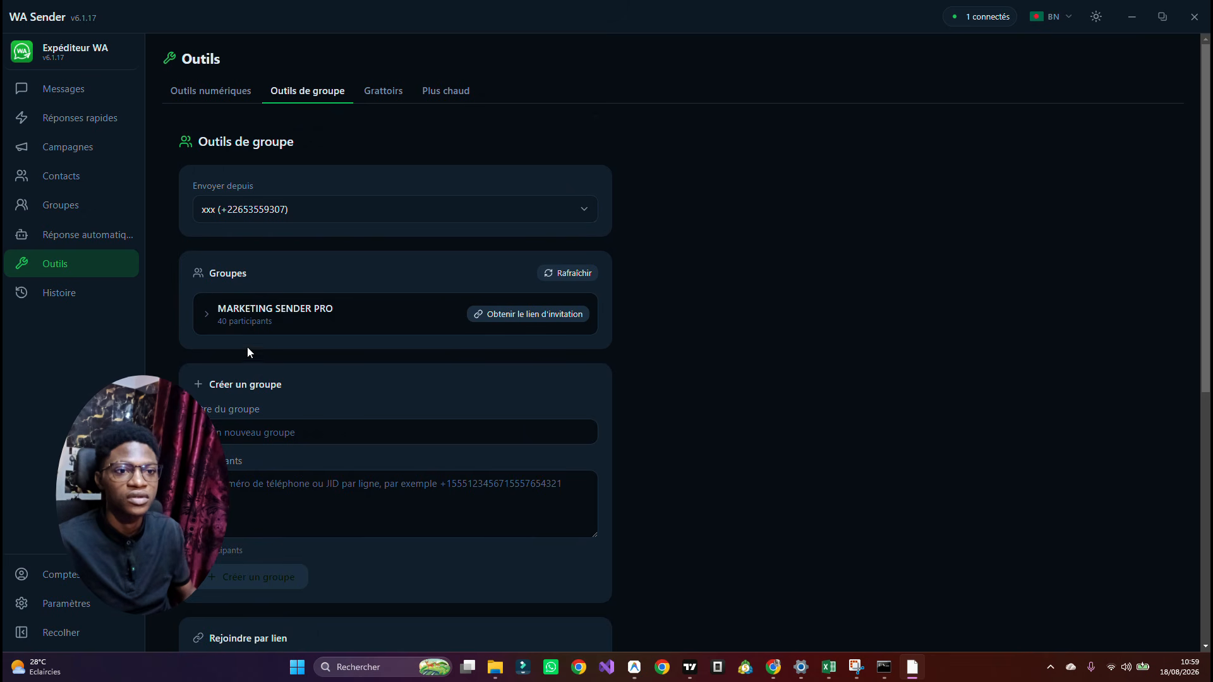
scroll(246, 331, down, 5)
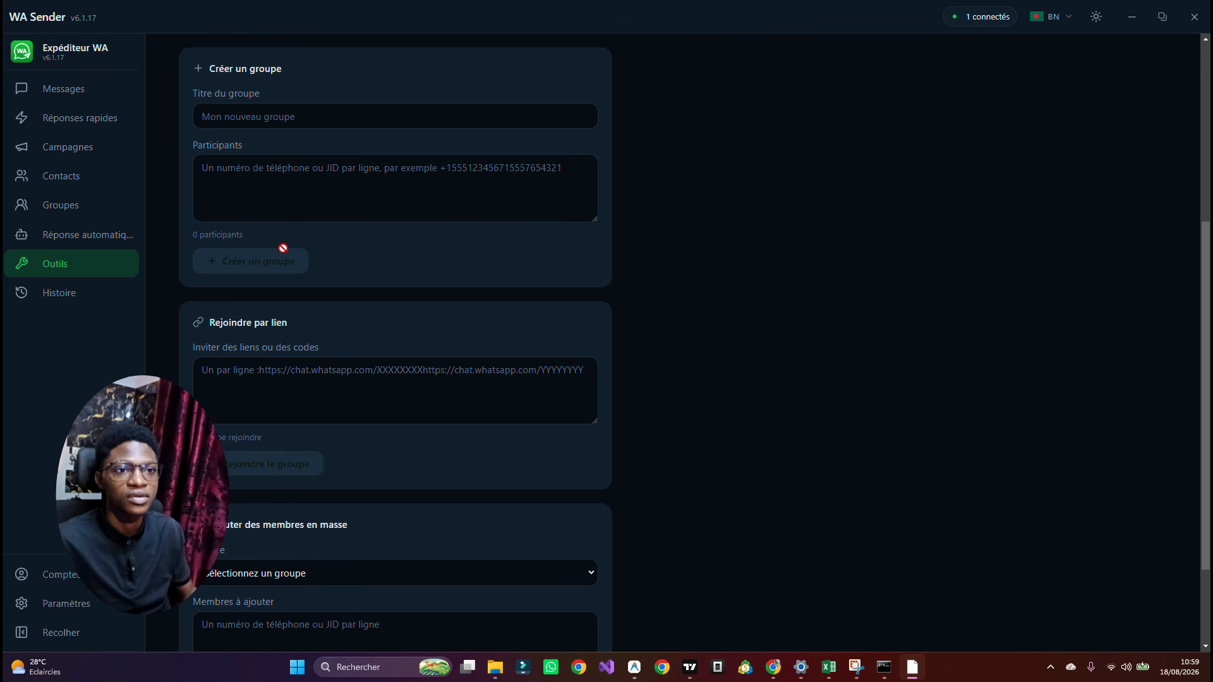
scroll(289, 291, up, 5)
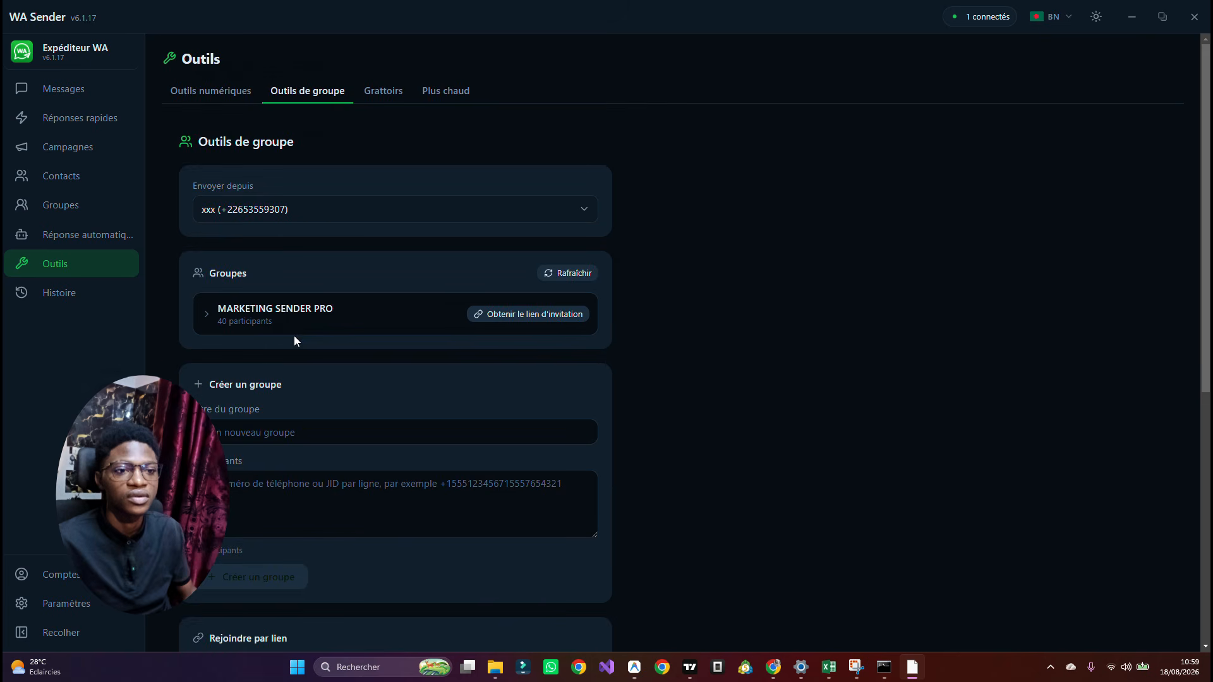
scroll(294, 341, down, 7)
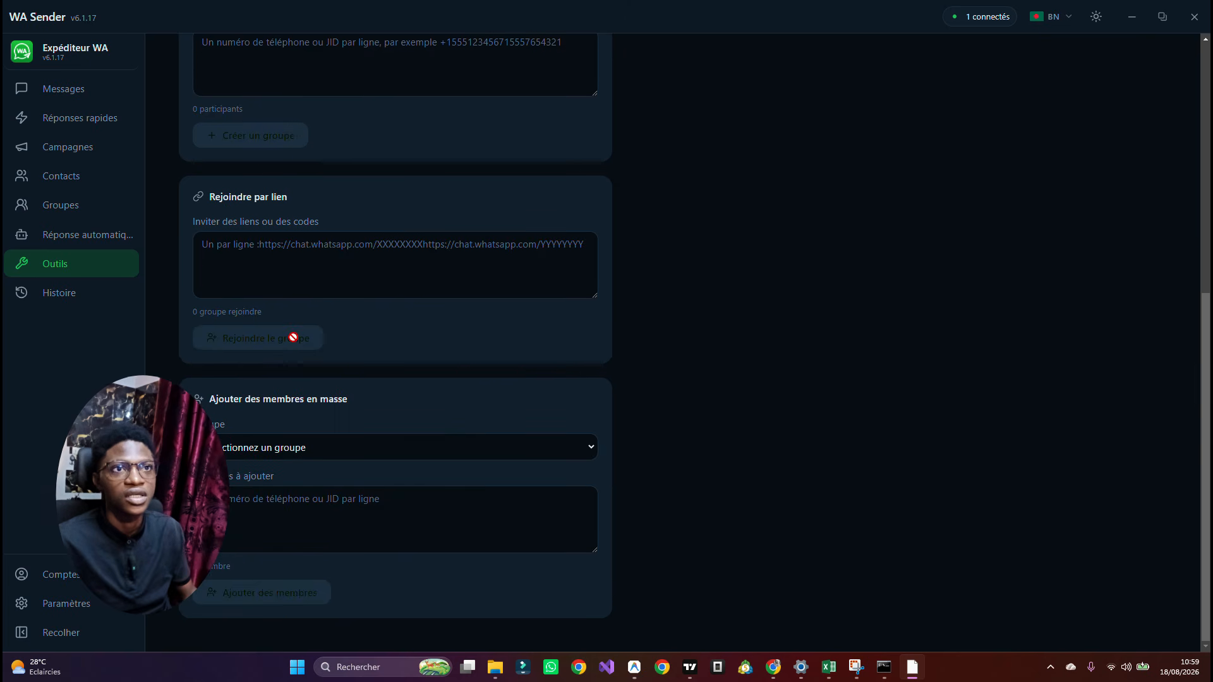
scroll(294, 338, up, 7)
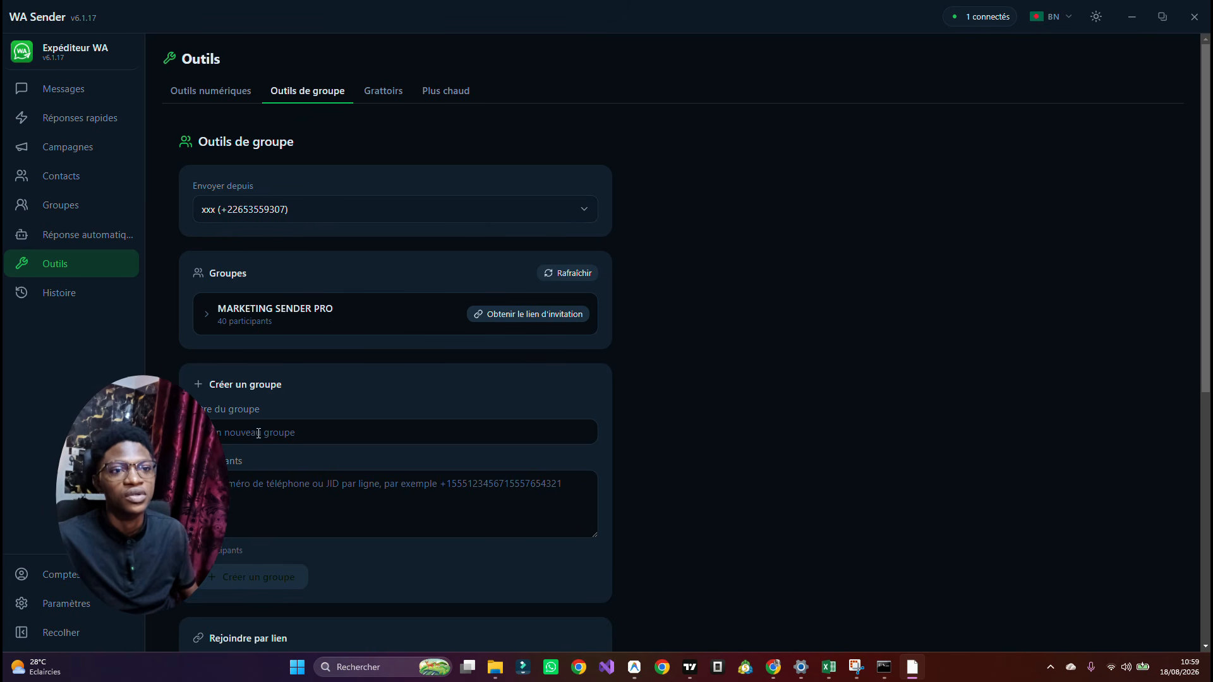
scroll(272, 442, down, 5)
scroll(270, 472, down, 2)
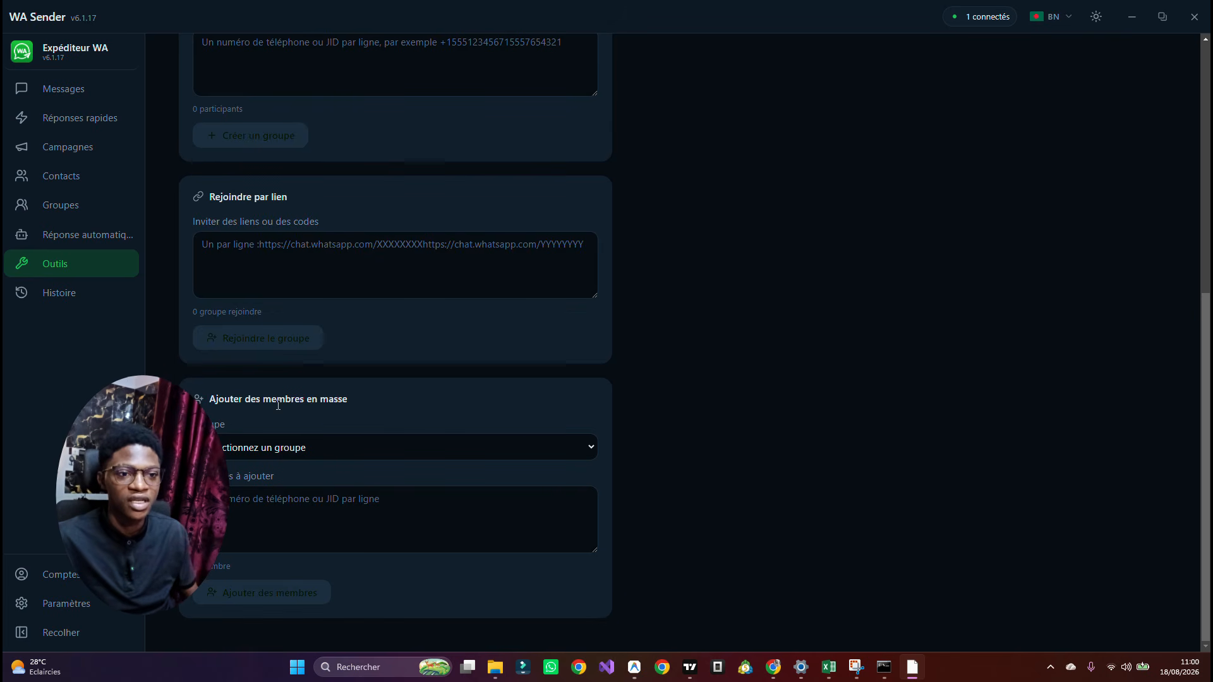
- Choose the MARKETING SENDER PRO group as the target for adding members in bulk
click(328, 455)
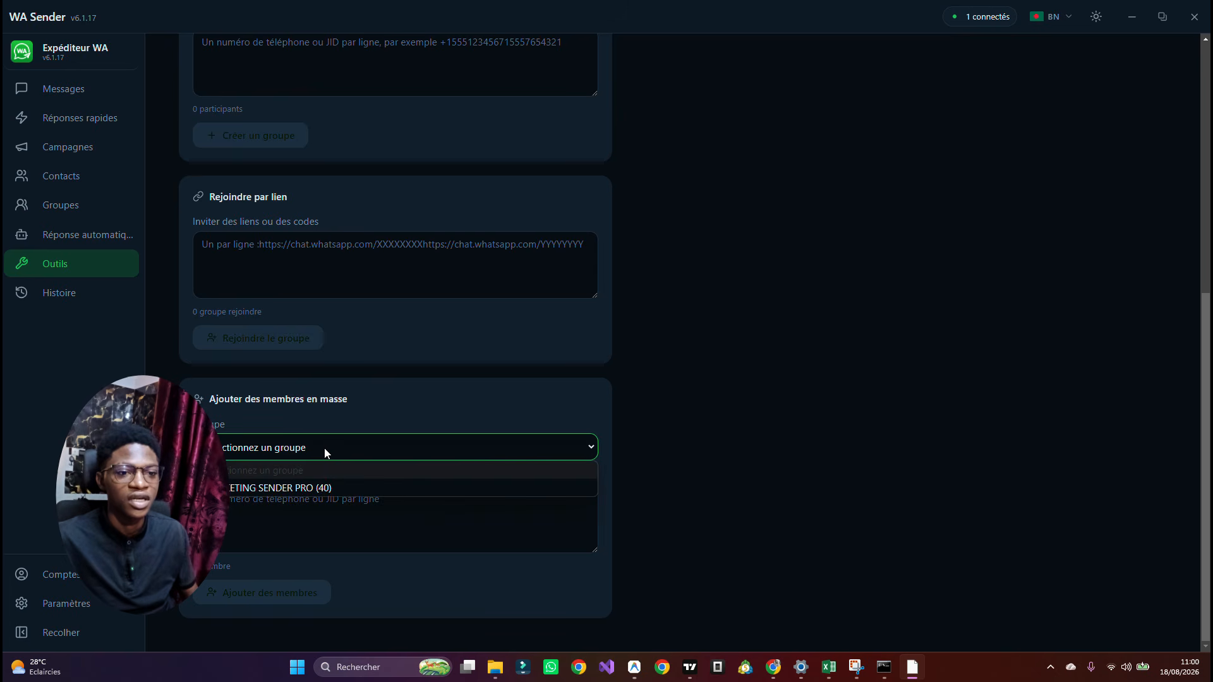
click(321, 486)
click(251, 507)
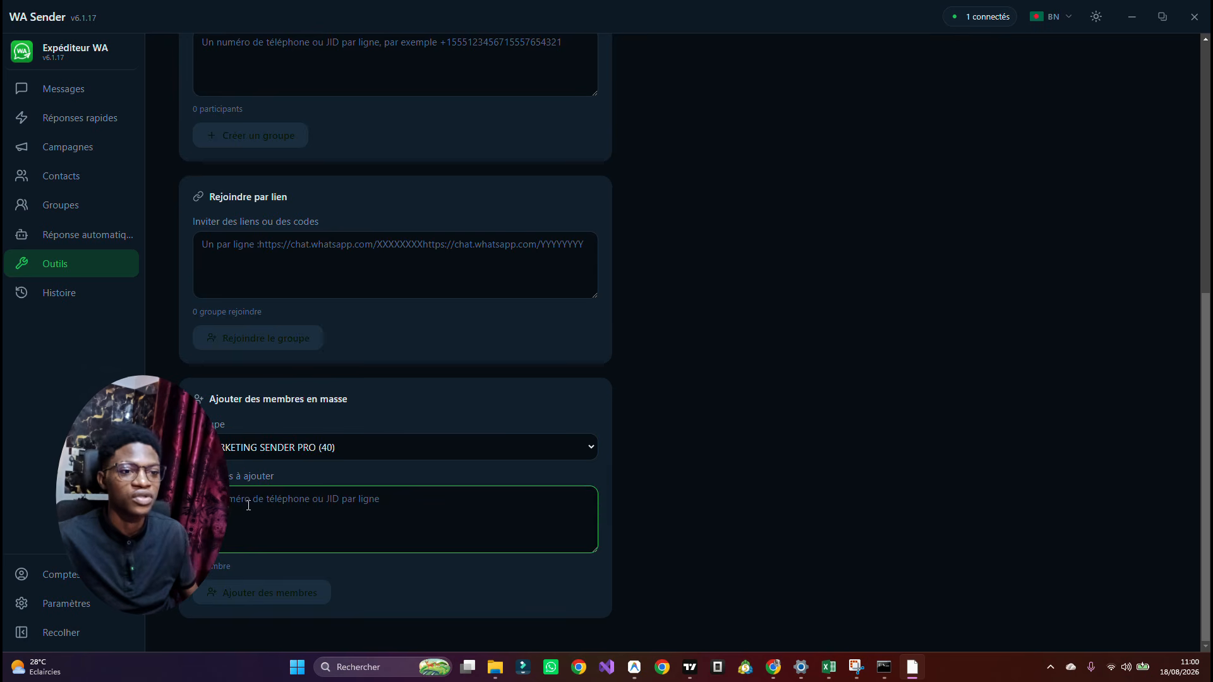
click(372, 447)
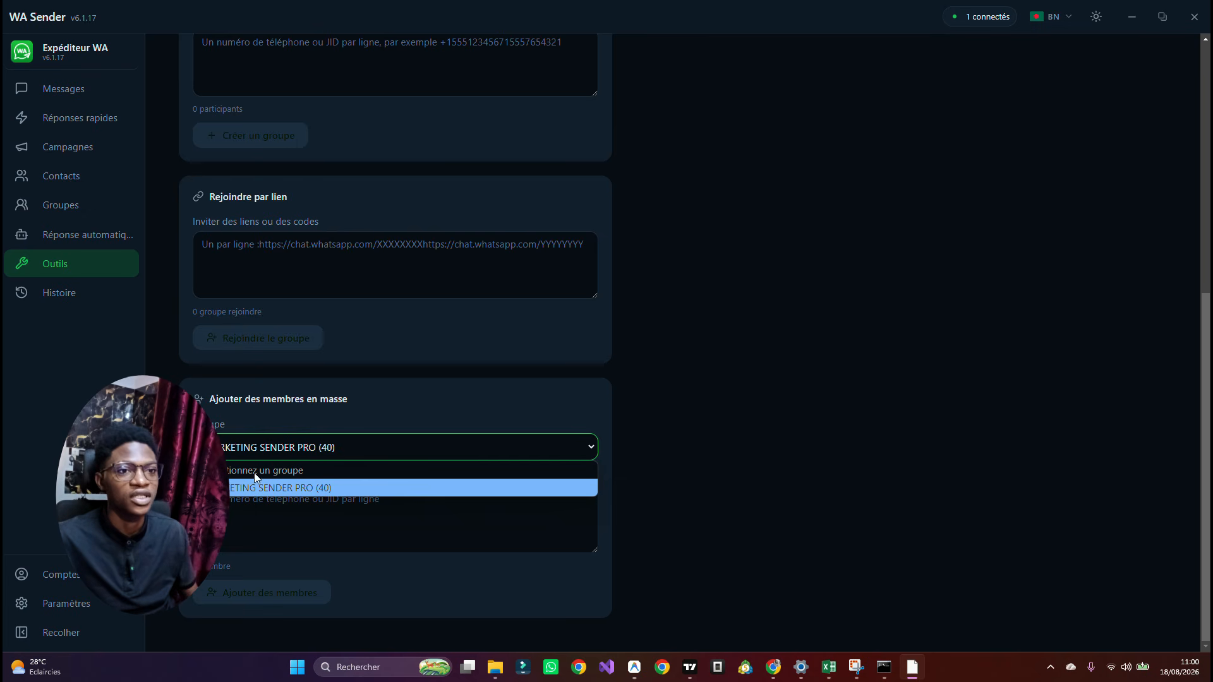
click(295, 313)
scroll(297, 321, up, 8)
scroll(297, 320, down, 6)
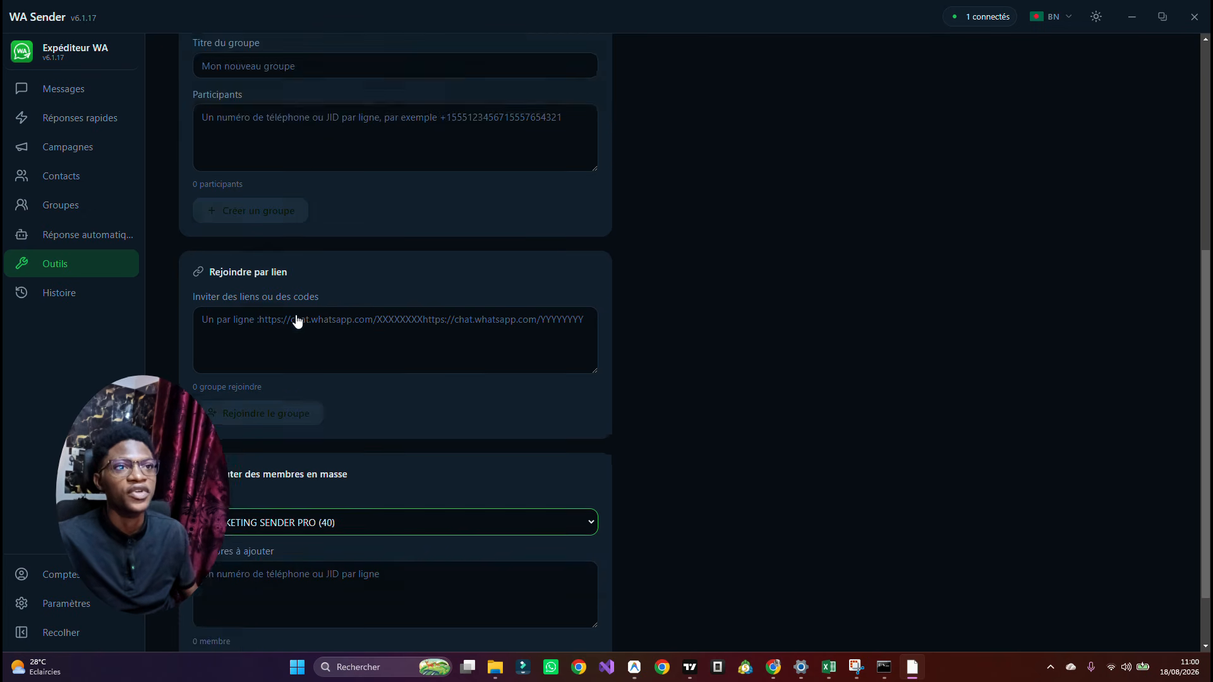
- Open the Grattoirs section and present the website e-mail and phone extractor with its URL field
scroll(297, 315, up, 6)
click(398, 90)
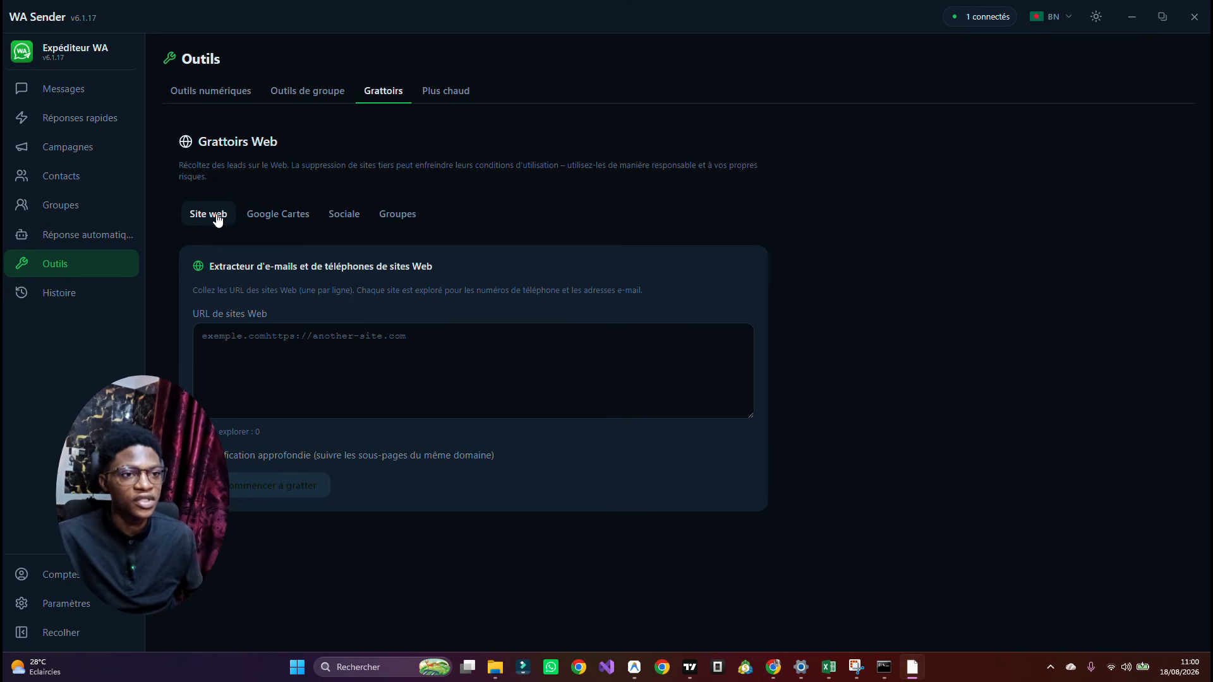
click(428, 339)
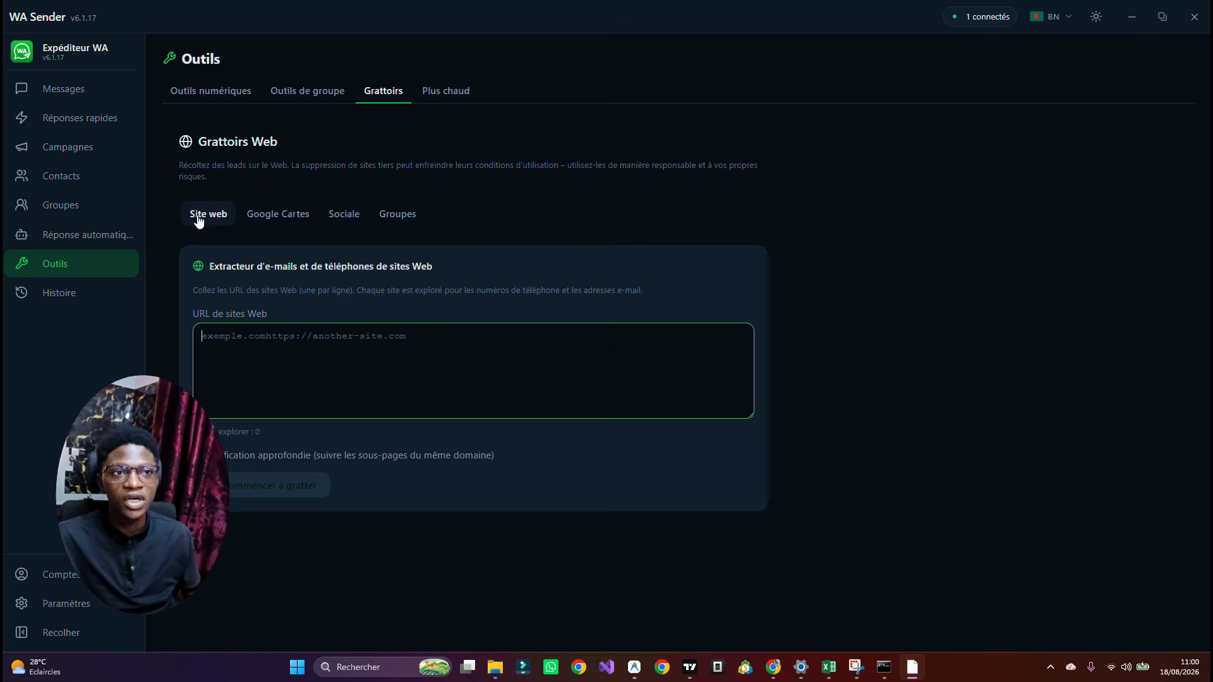
- Open the Google Maps lead extractor and enter the search "centre de formation burkina"
click(282, 225)
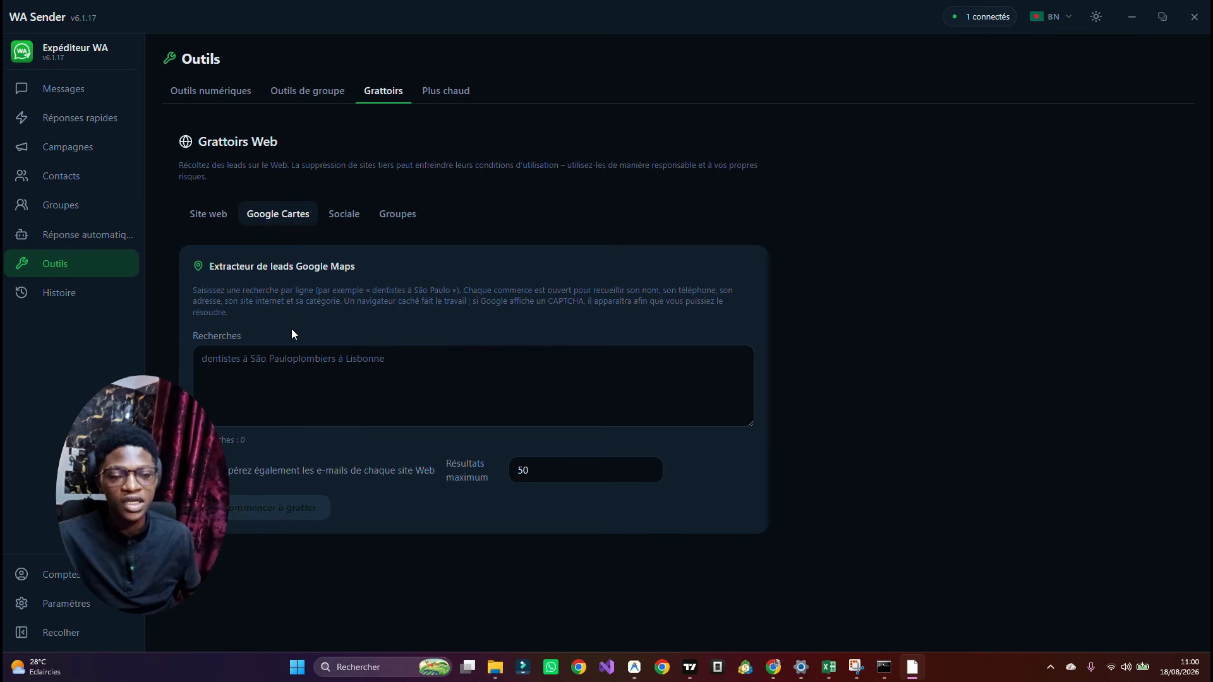
click(275, 355)
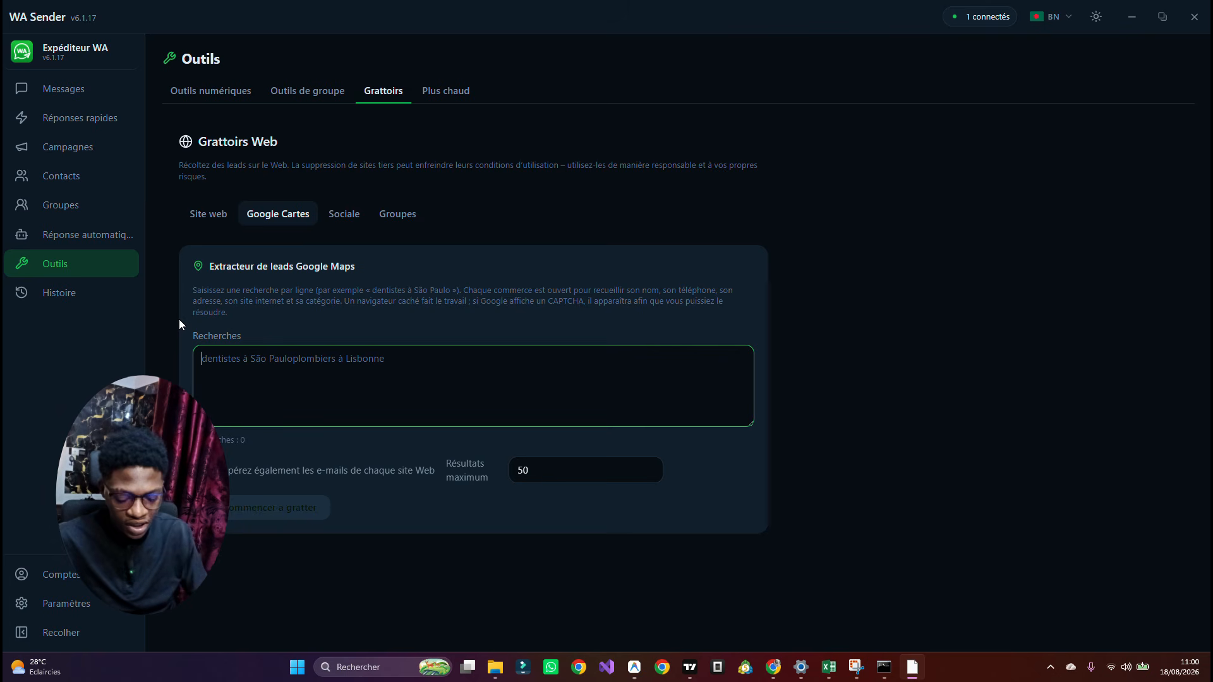
text(centr)
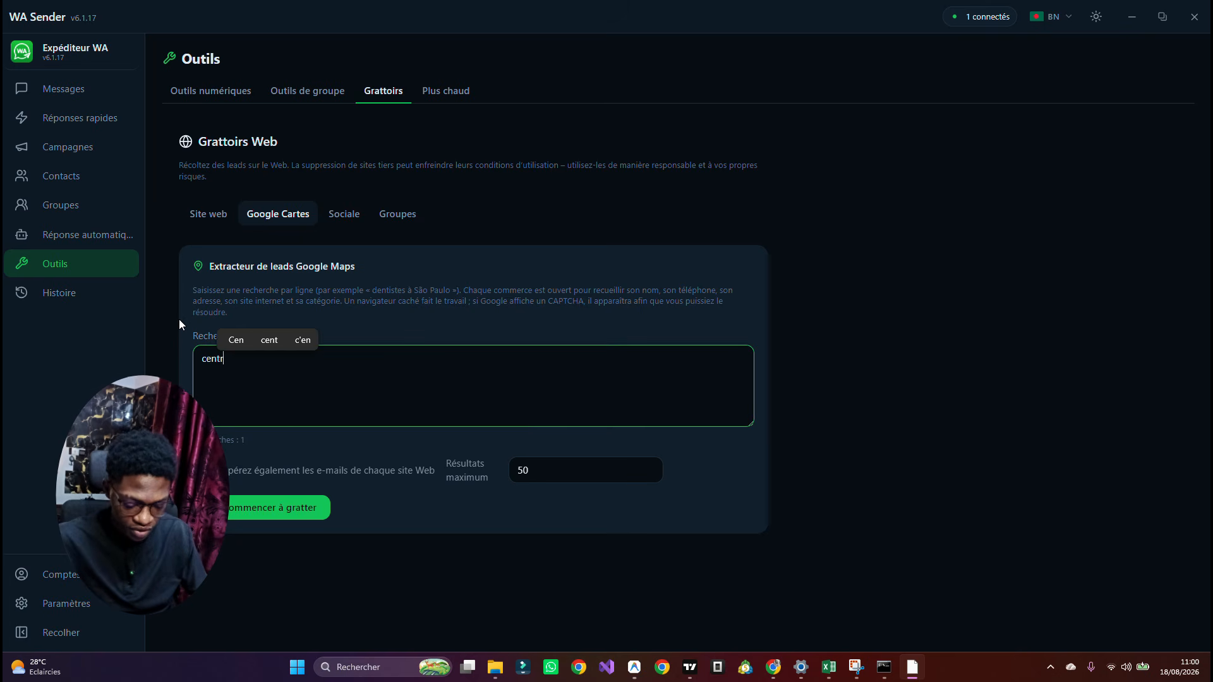
text(e de forma)
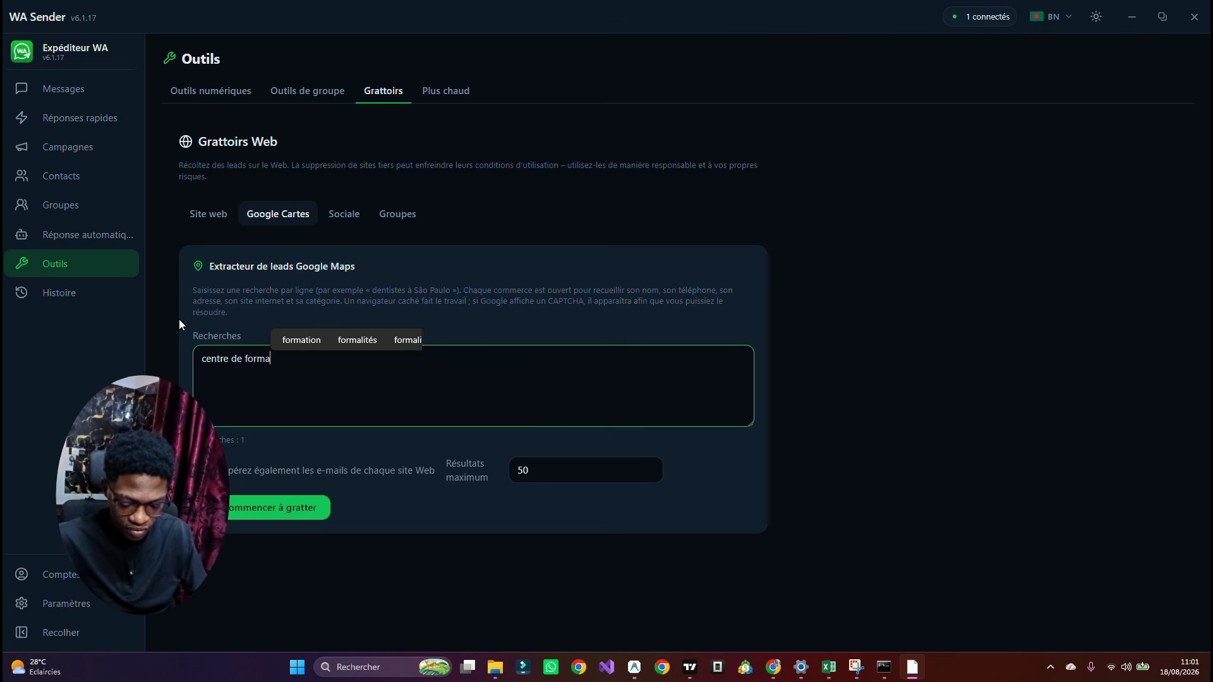
text(tion burkinz)
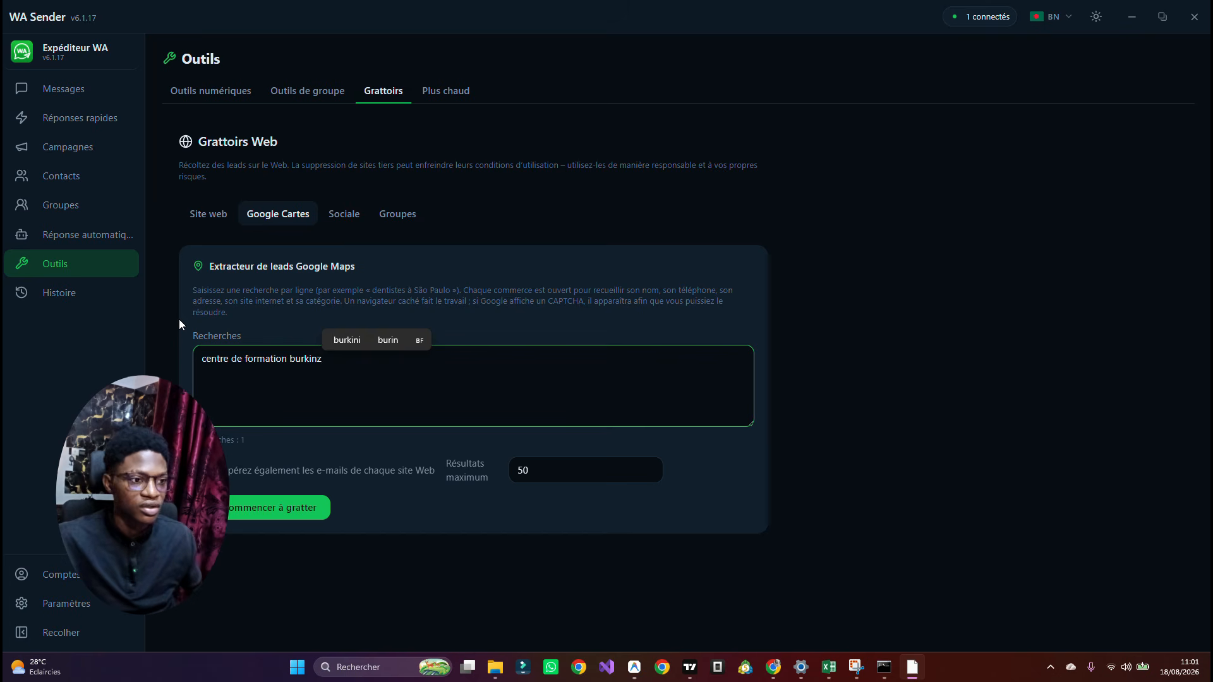
key(BackSpace)
text(a)
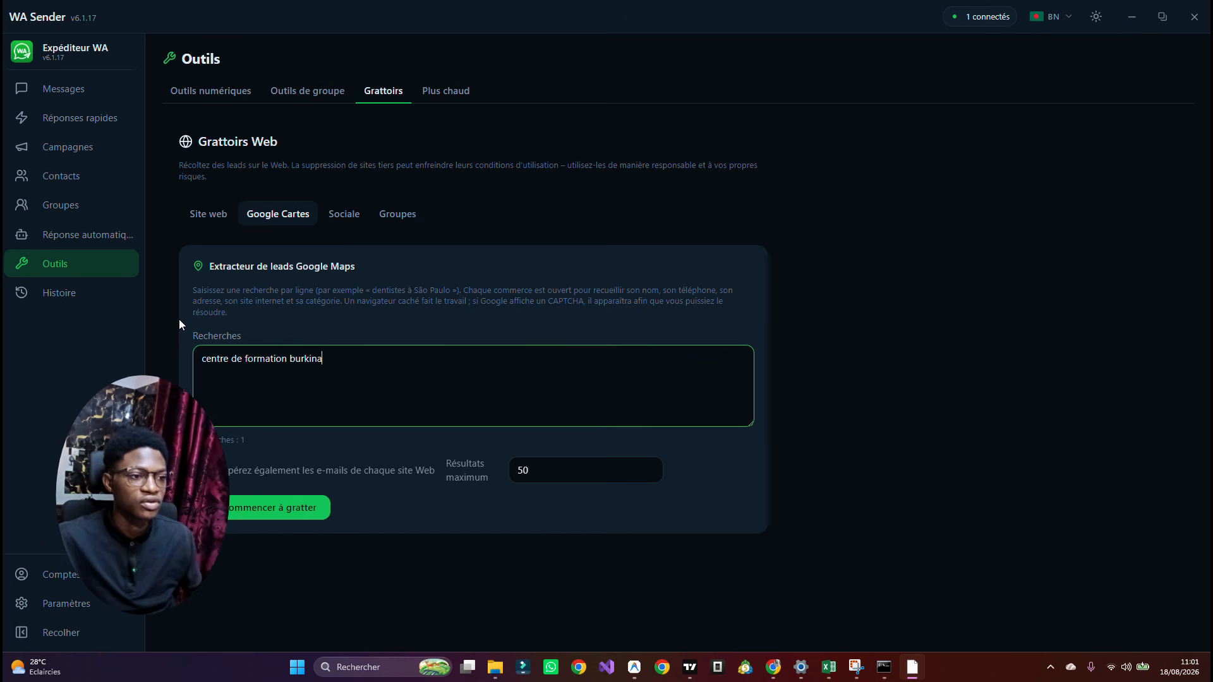
- Limit the Google Maps extraction to a maximum of 10 results and start scraping
click(513, 463)
text(10)
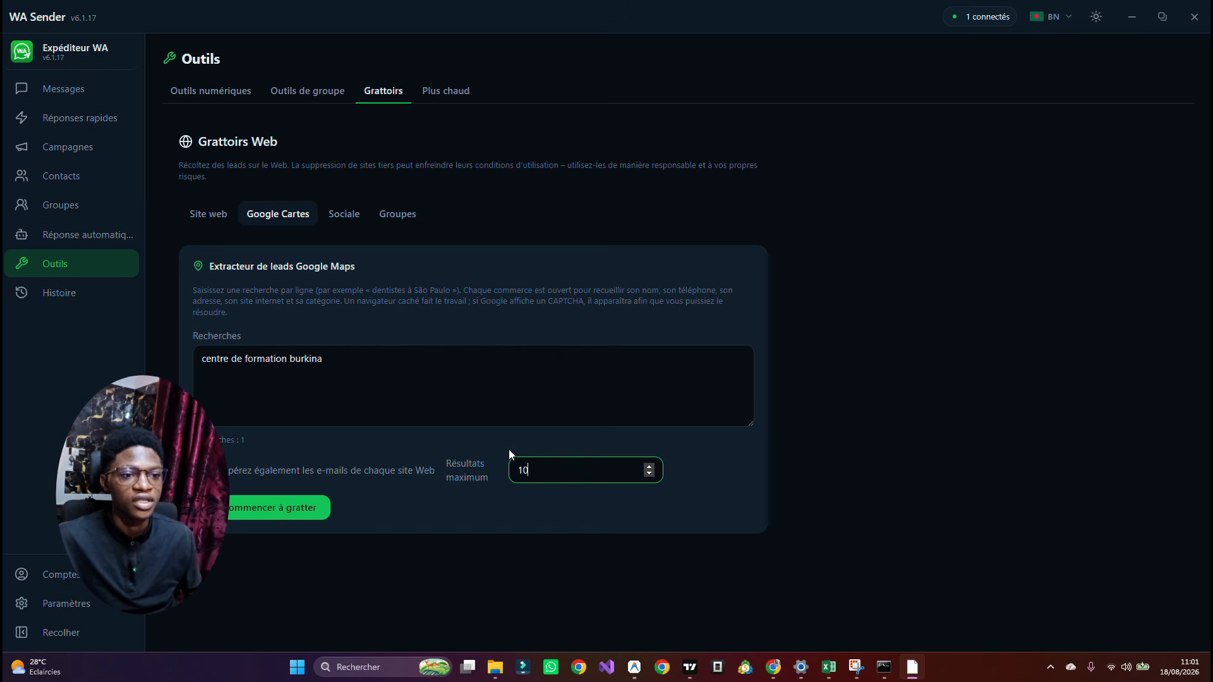
click(311, 485)
click(288, 507)
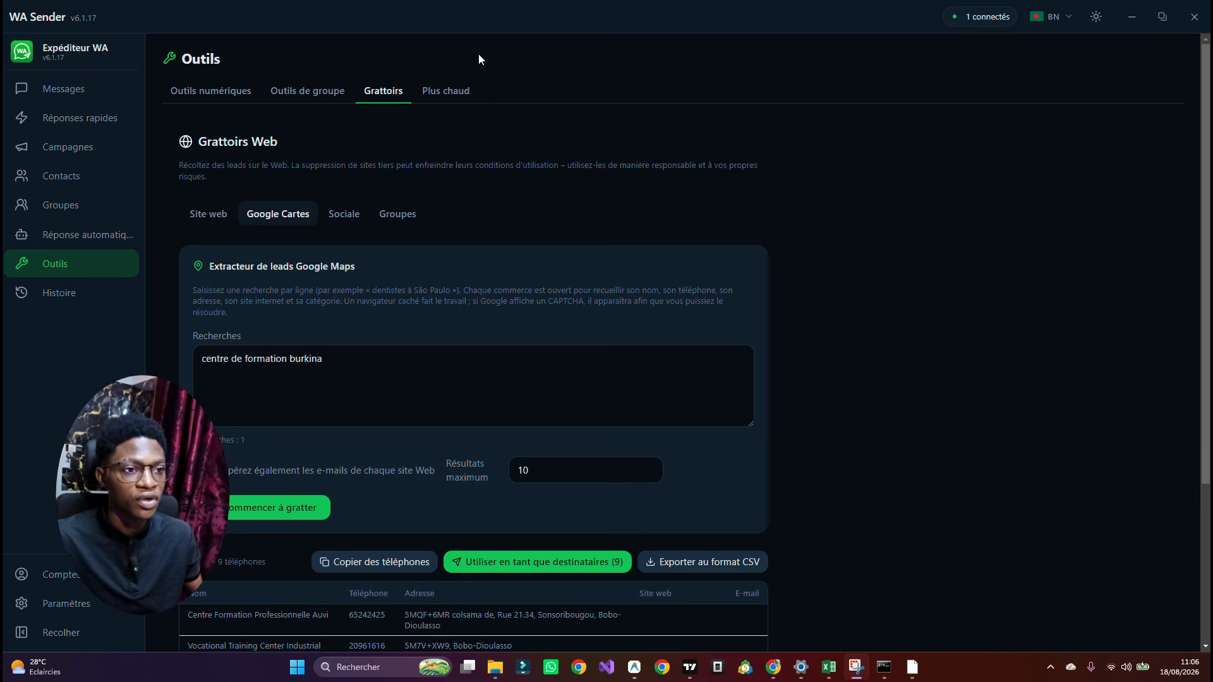
- Examine the extracted leads table, checking the names, phone numbers, addresses, websites and e-mails
scroll(413, 303, down, 4)
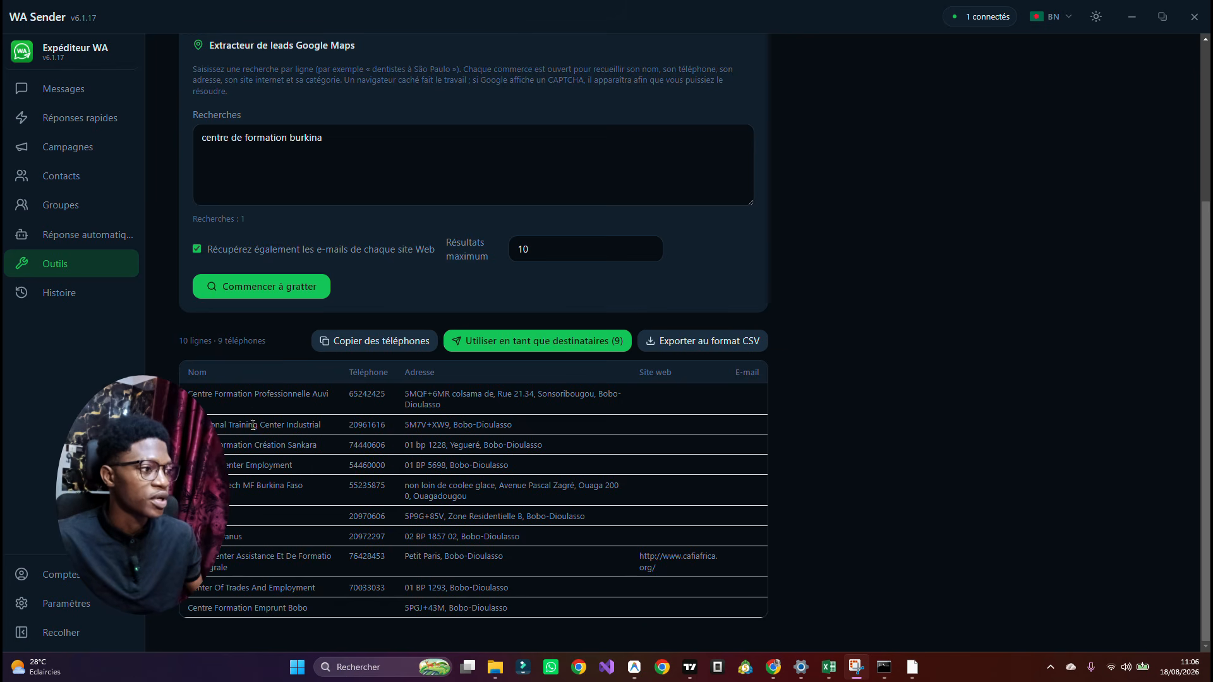
click(353, 462)
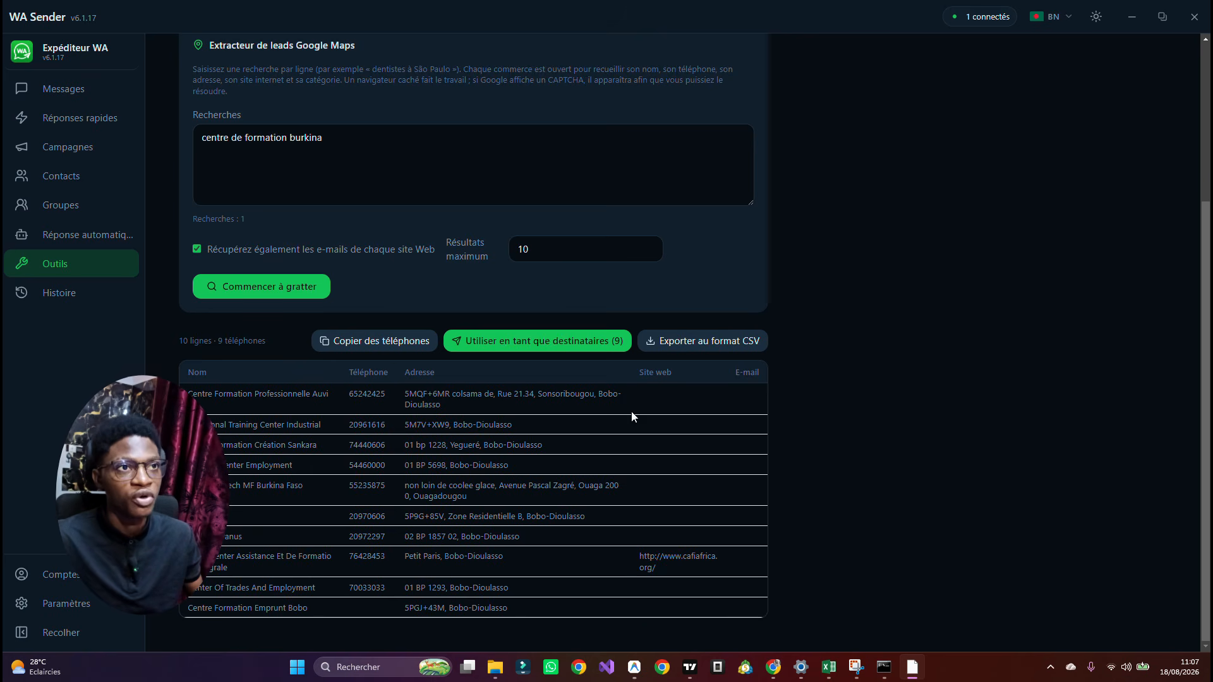
drag(441, 406, 609, 394)
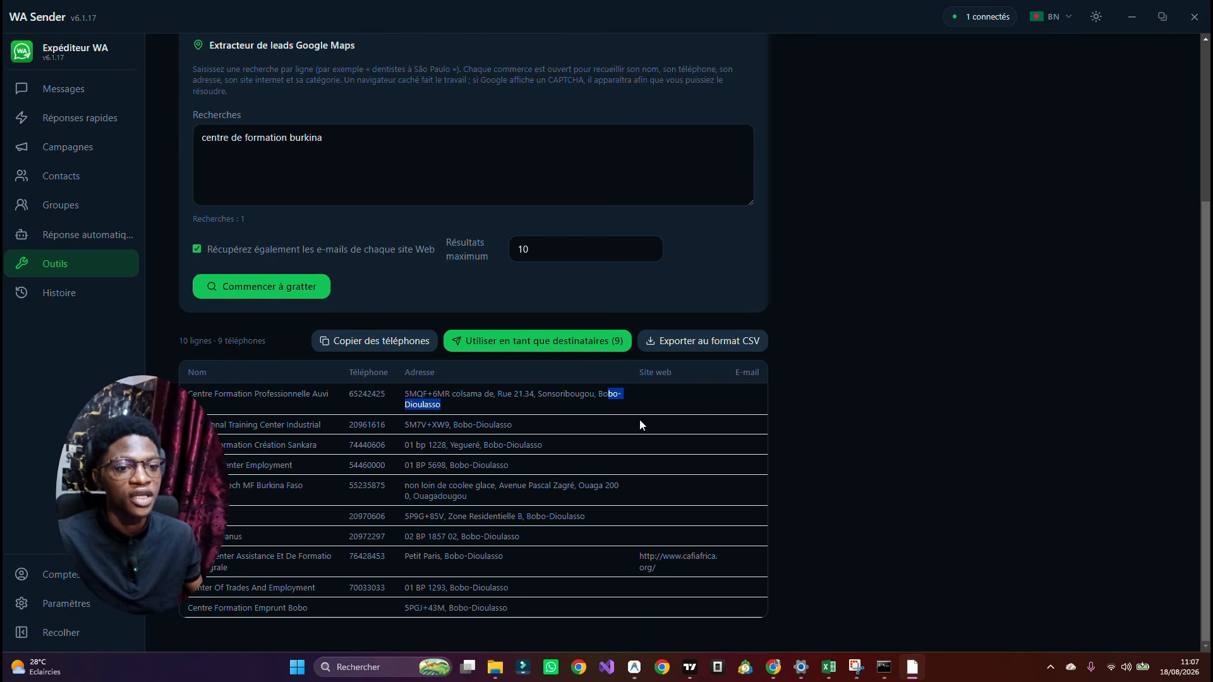
scroll(420, 455, up, 3)
scroll(419, 455, down, 3)
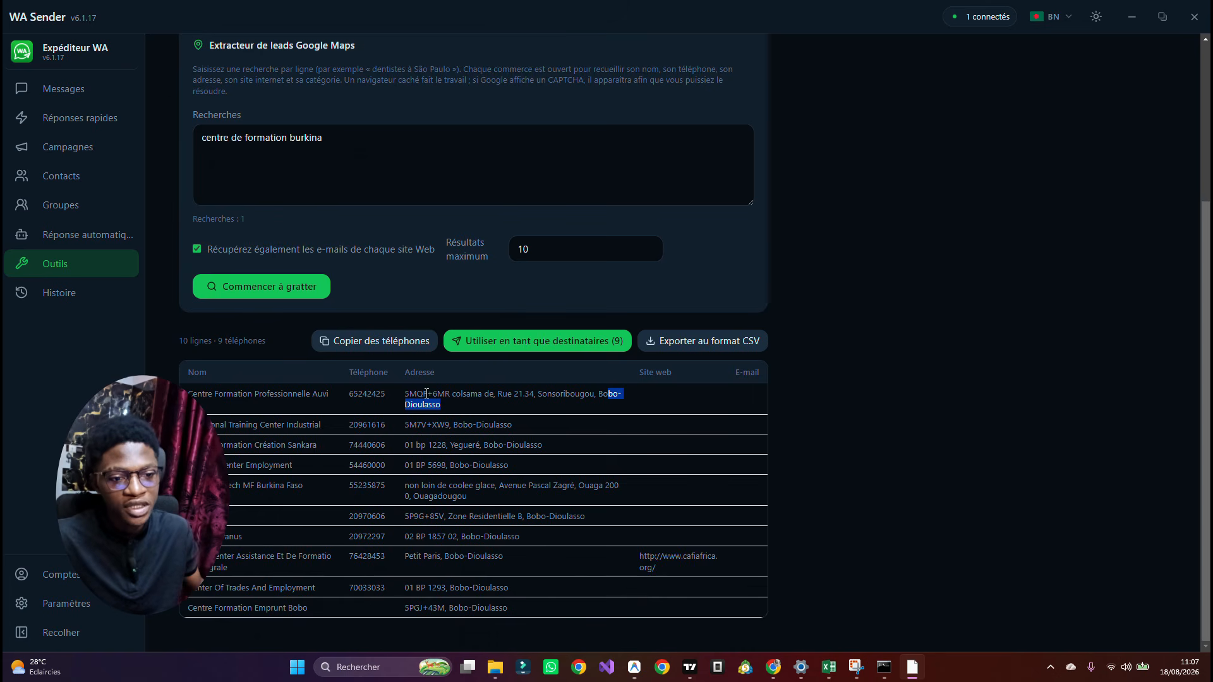
- Copy the scraped phone numbers, paste them into the WhatsApp number filter of Outils numériques, and run the verification
click(397, 344)
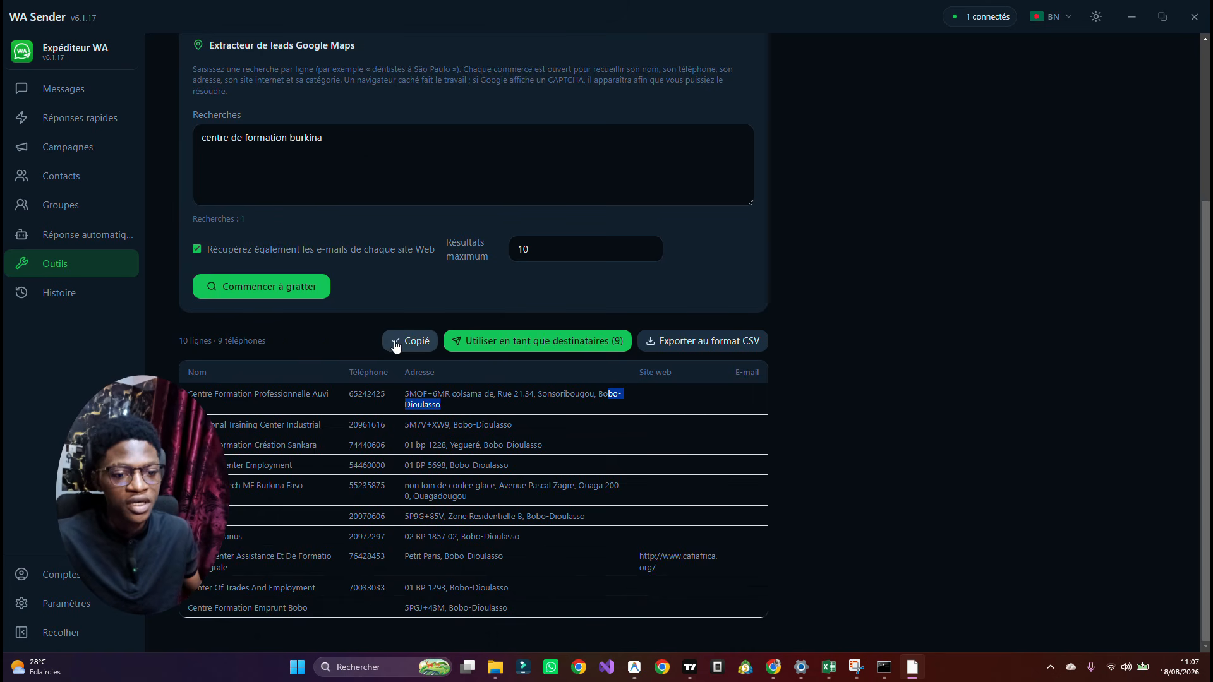
scroll(388, 320, up, 3)
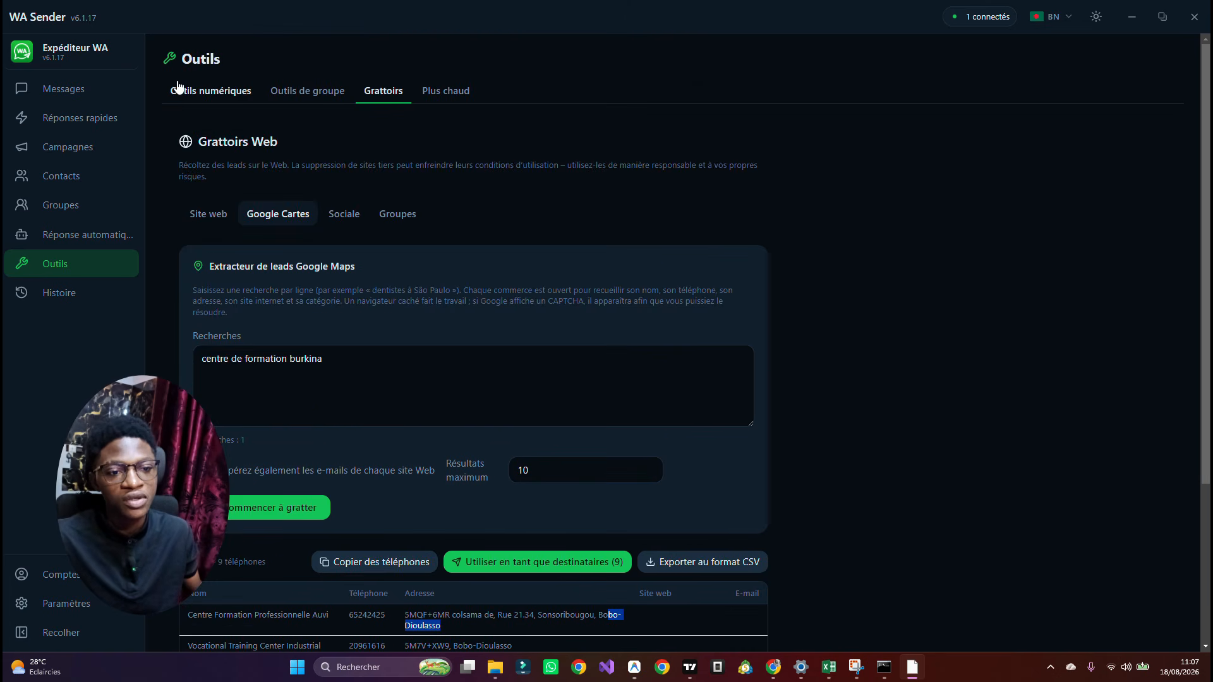
click(189, 89)
scroll(210, 180, down, 2)
click(265, 510)
key(ctrl+v)
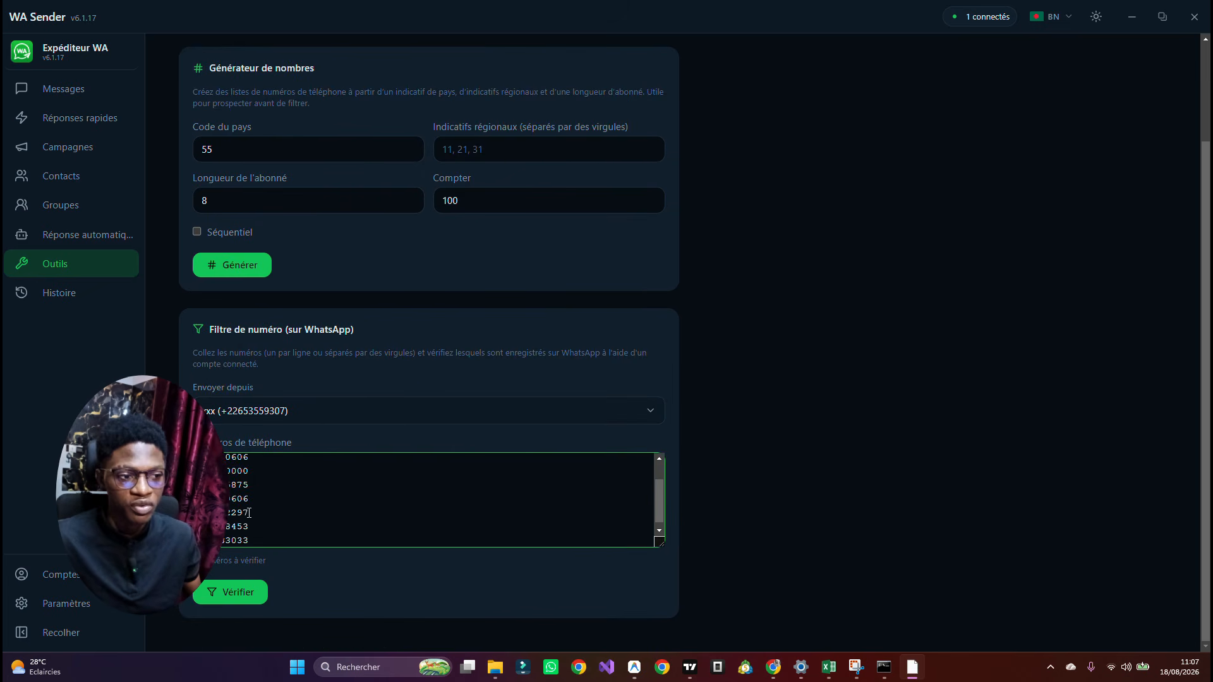
click(242, 591)
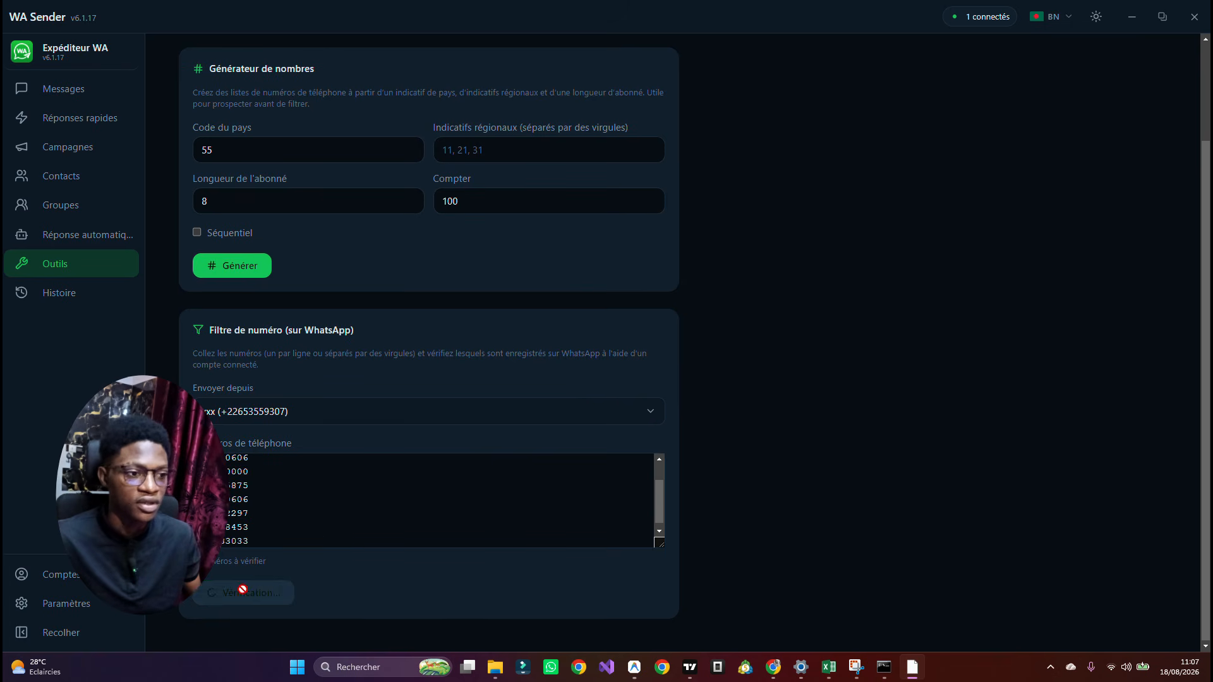
- Examine the filter's lists of registered and unregistered numbers for the scraped leads
scroll(373, 569, down, 3)
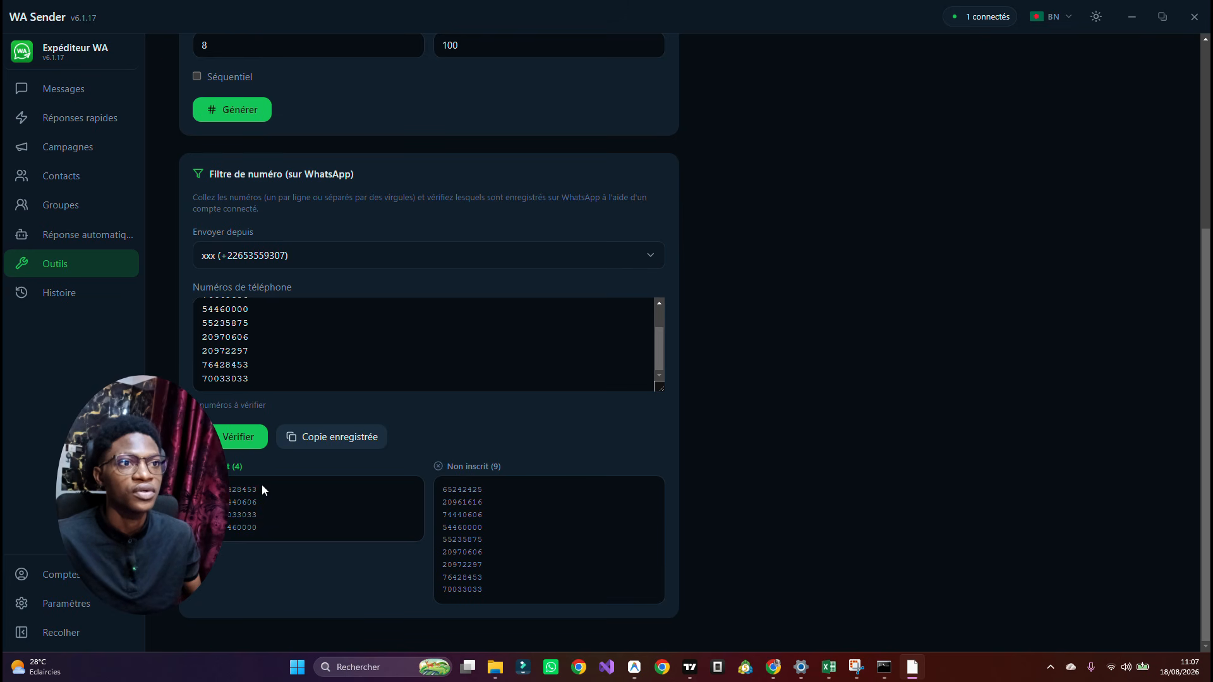
scroll(262, 483, up, 5)
scroll(537, 251, down, 5)
scroll(539, 249, up, 5)
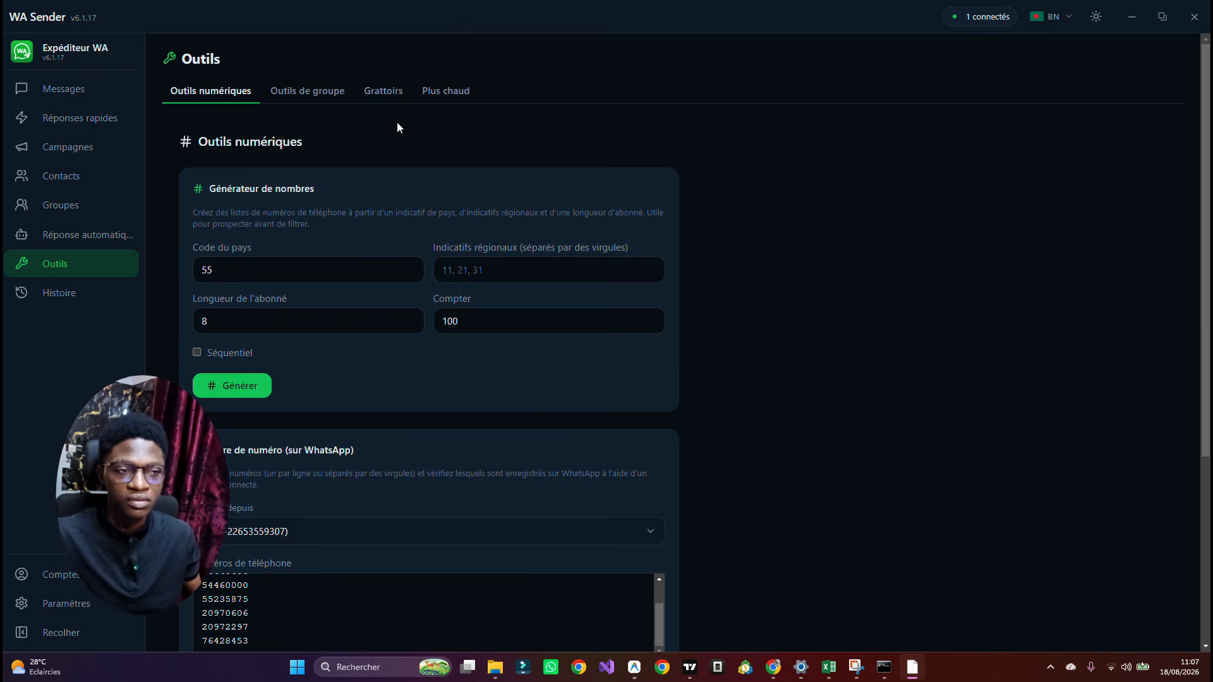
- Return to the Grattoirs section and reopen the Google Maps lead extractor above the scraped results
click(382, 90)
scroll(445, 265, down, 3)
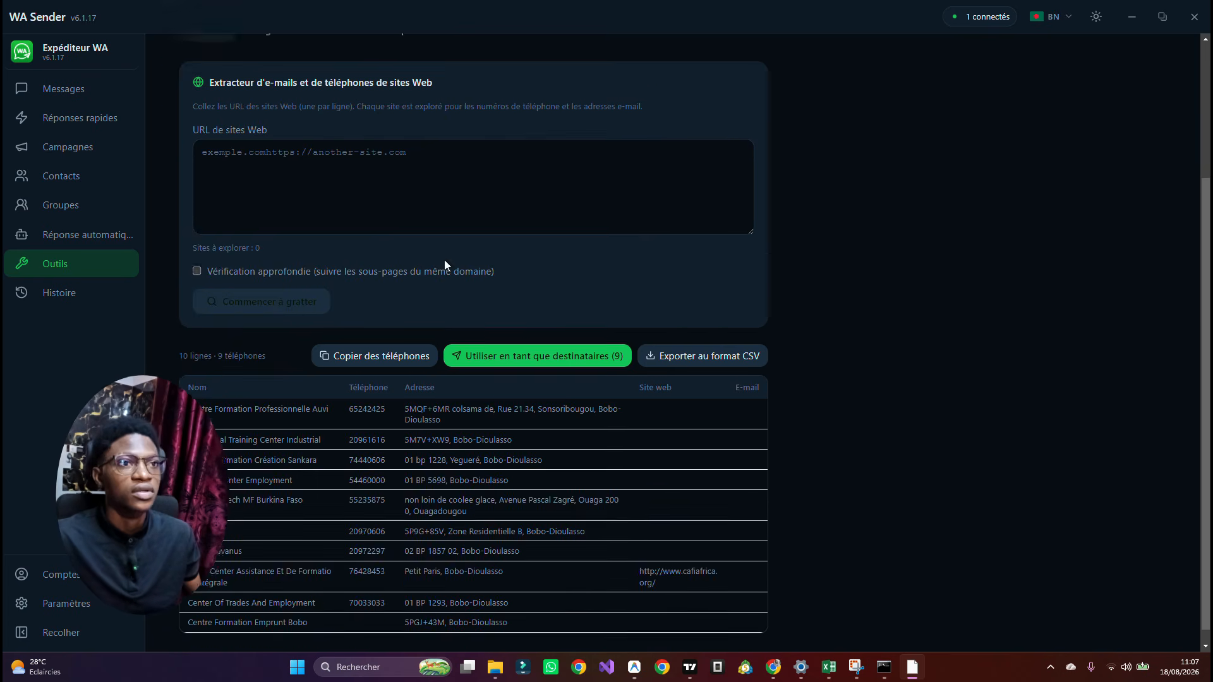
scroll(445, 262, up, 3)
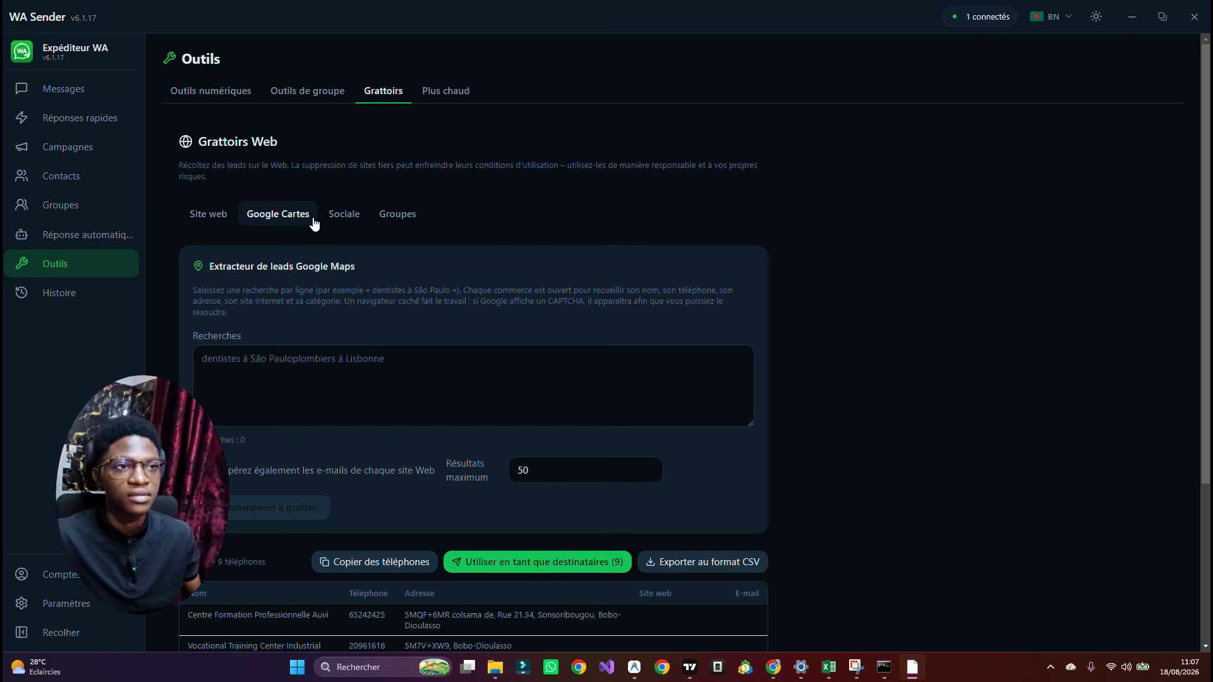
- Open the social network extractor and review its keyword, country code, e-mail domain, delay and platform options
click(352, 223)
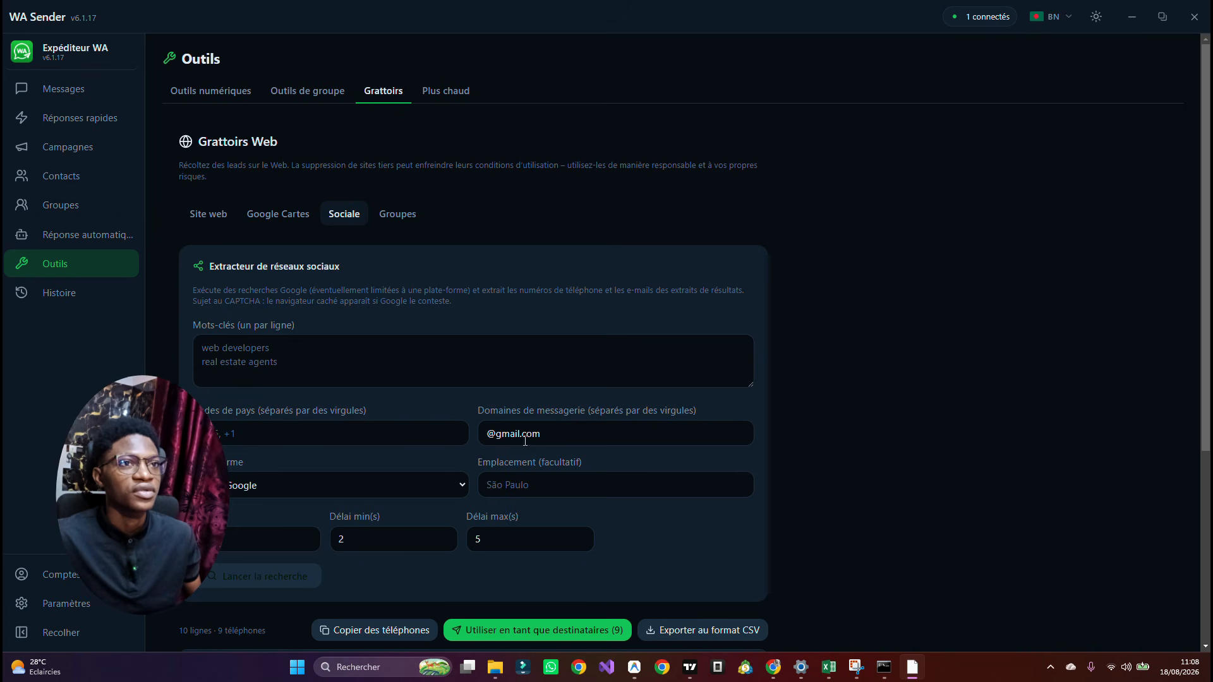
click(418, 479)
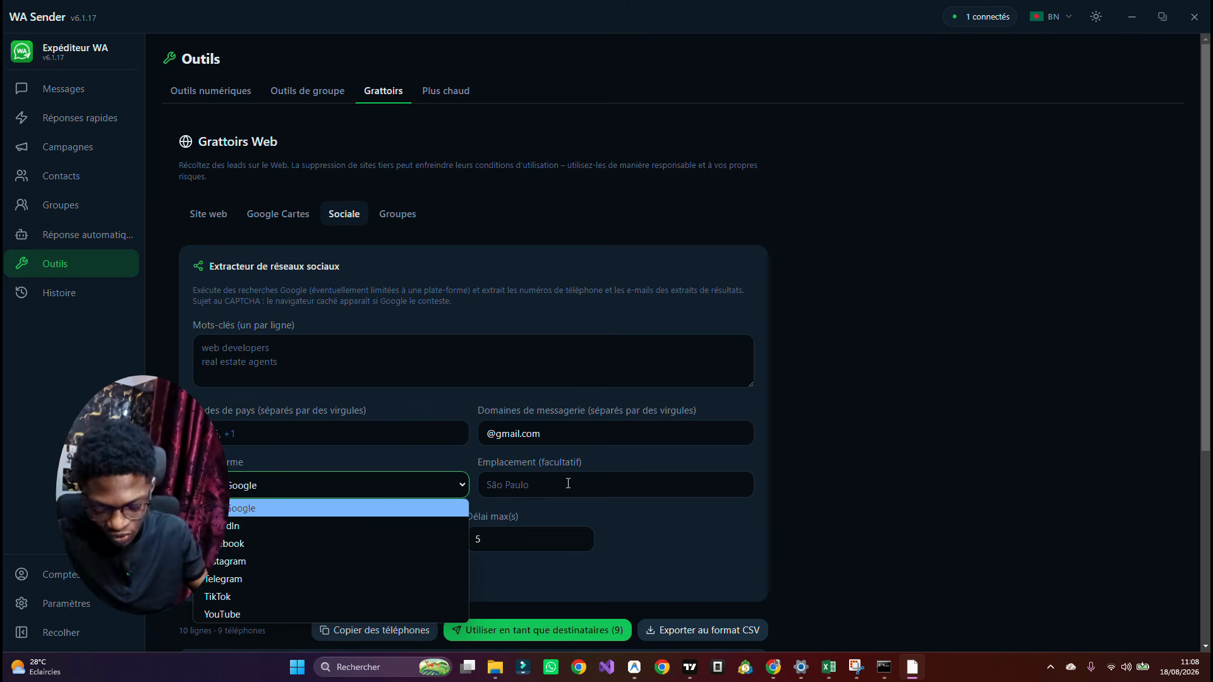
click(581, 376)
scroll(450, 562, down, 4)
scroll(432, 499, up, 4)
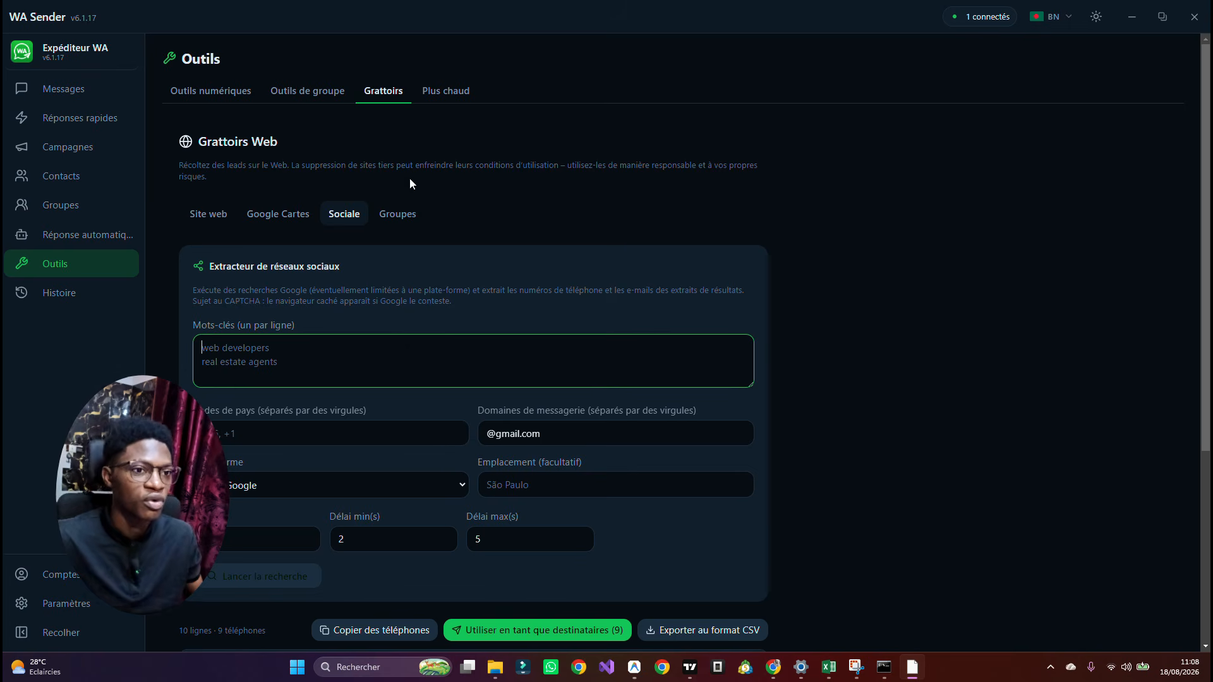
- Search the Groupes scraper for public WhatsApp groups on the topic "shop"
click(400, 215)
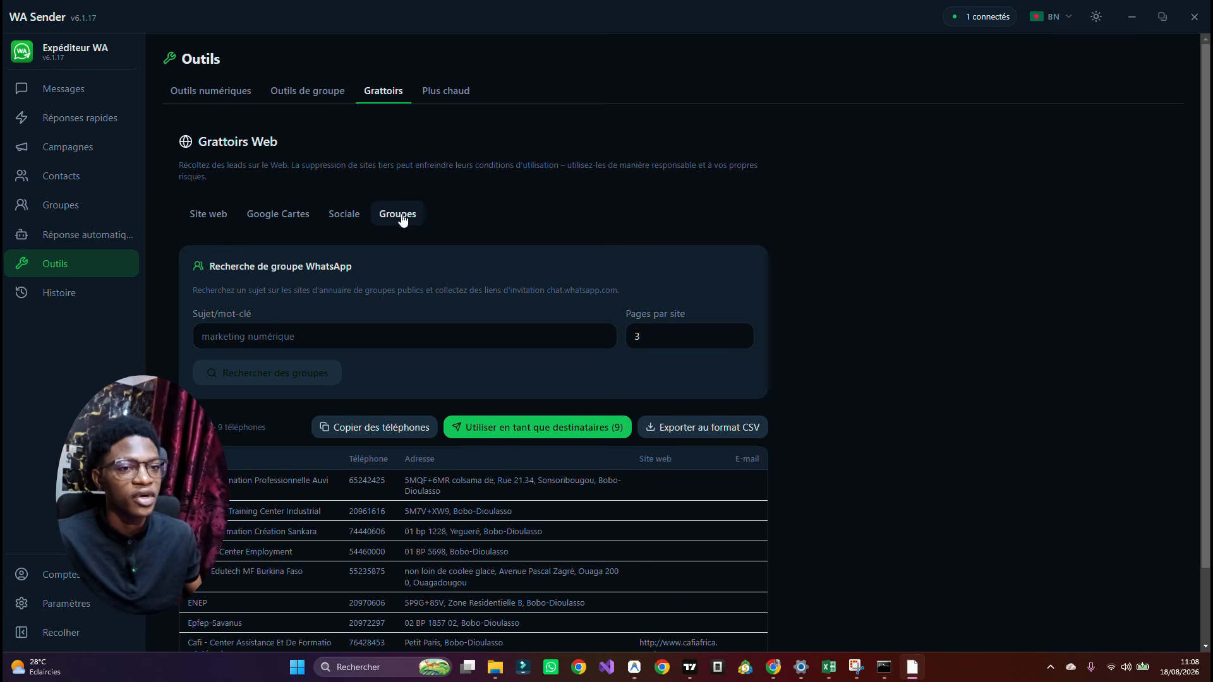
click(239, 335)
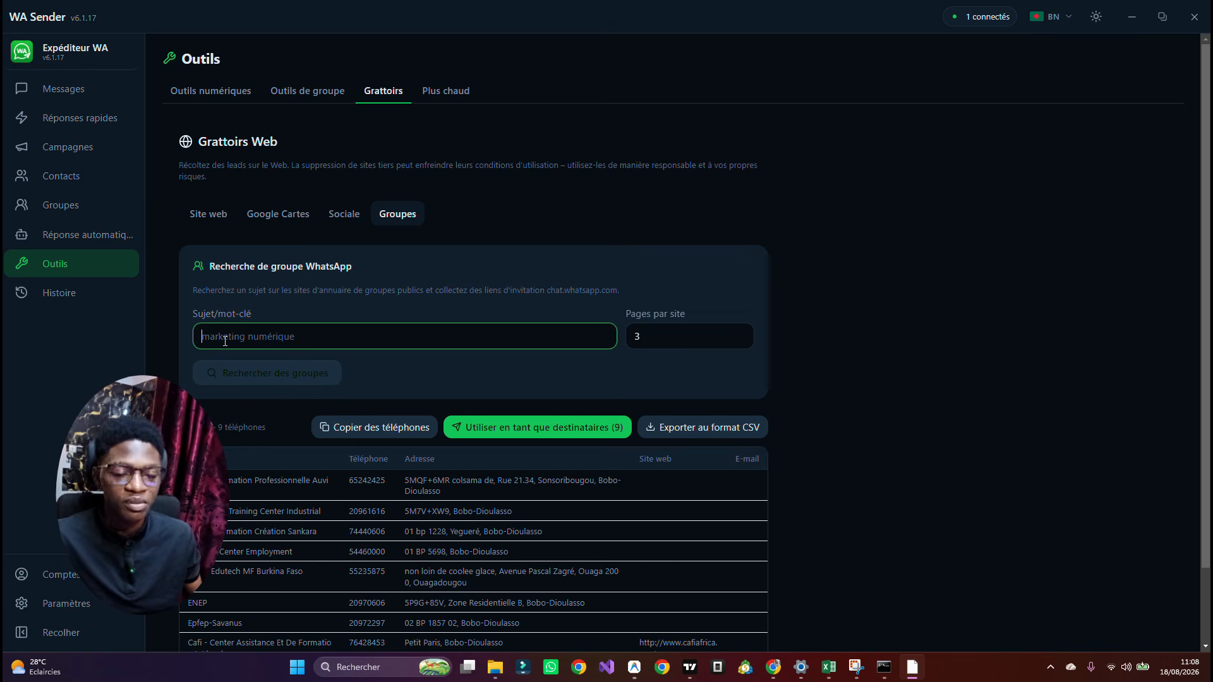
text(shop)
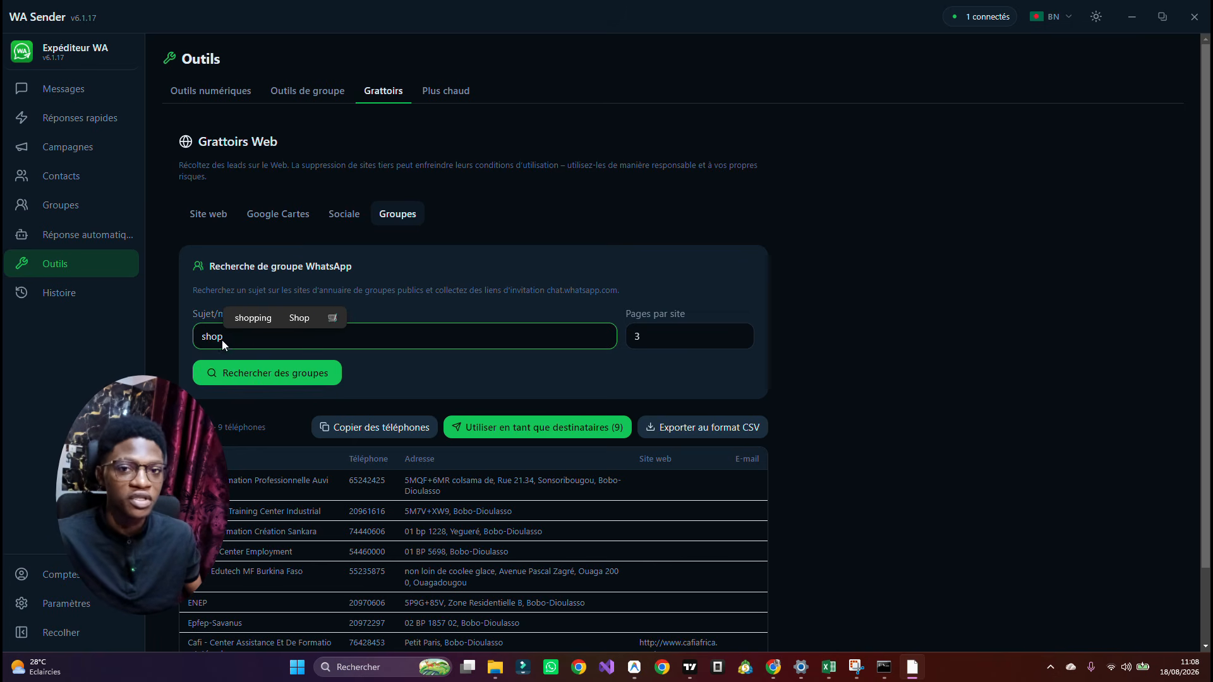
click(269, 384)
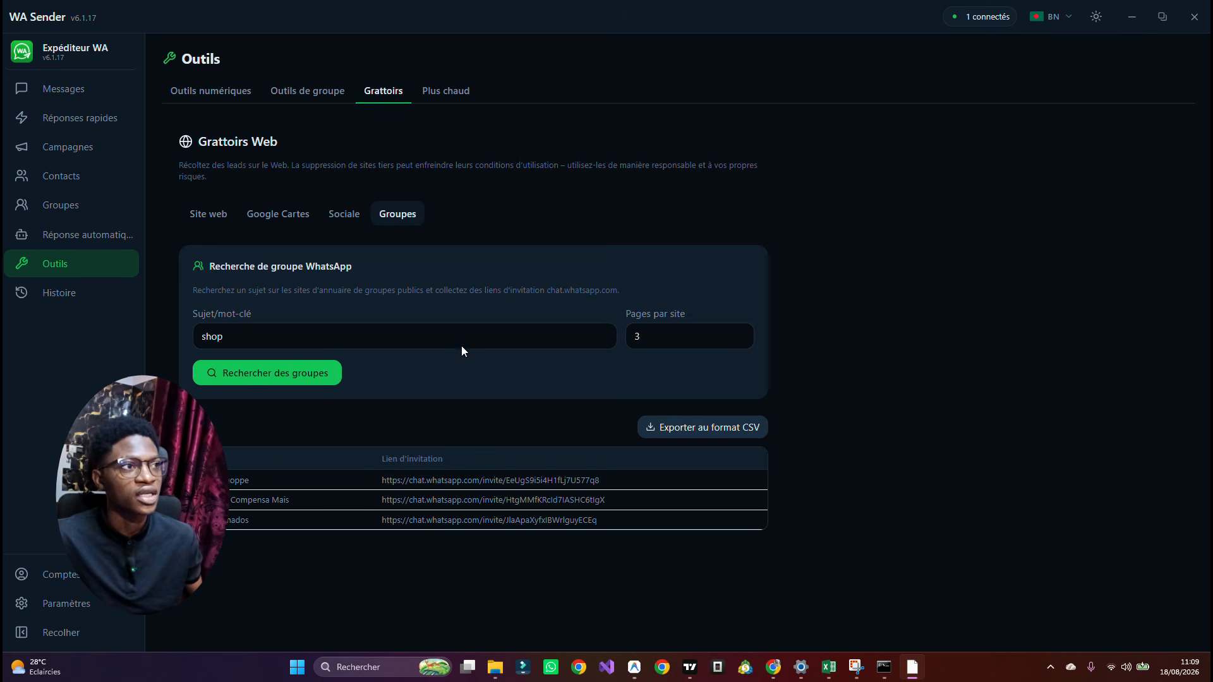
- View the account warmer under Plus chaud and the sent-message history page
click(465, 93)
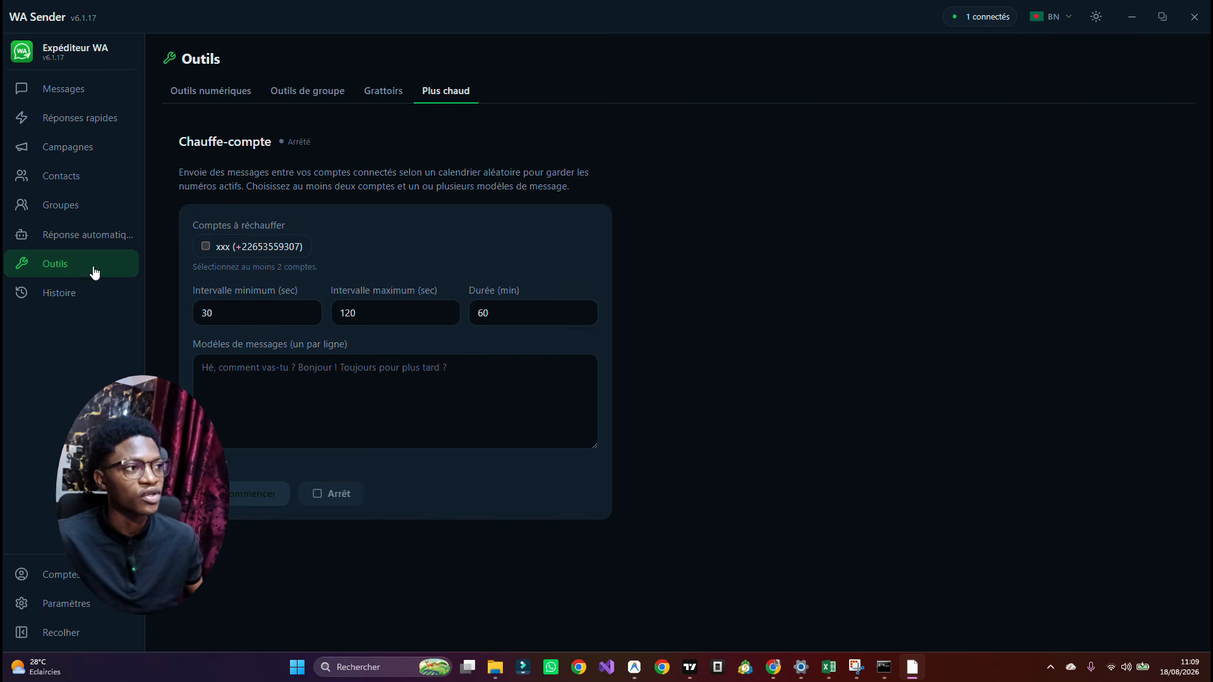
click(63, 304)
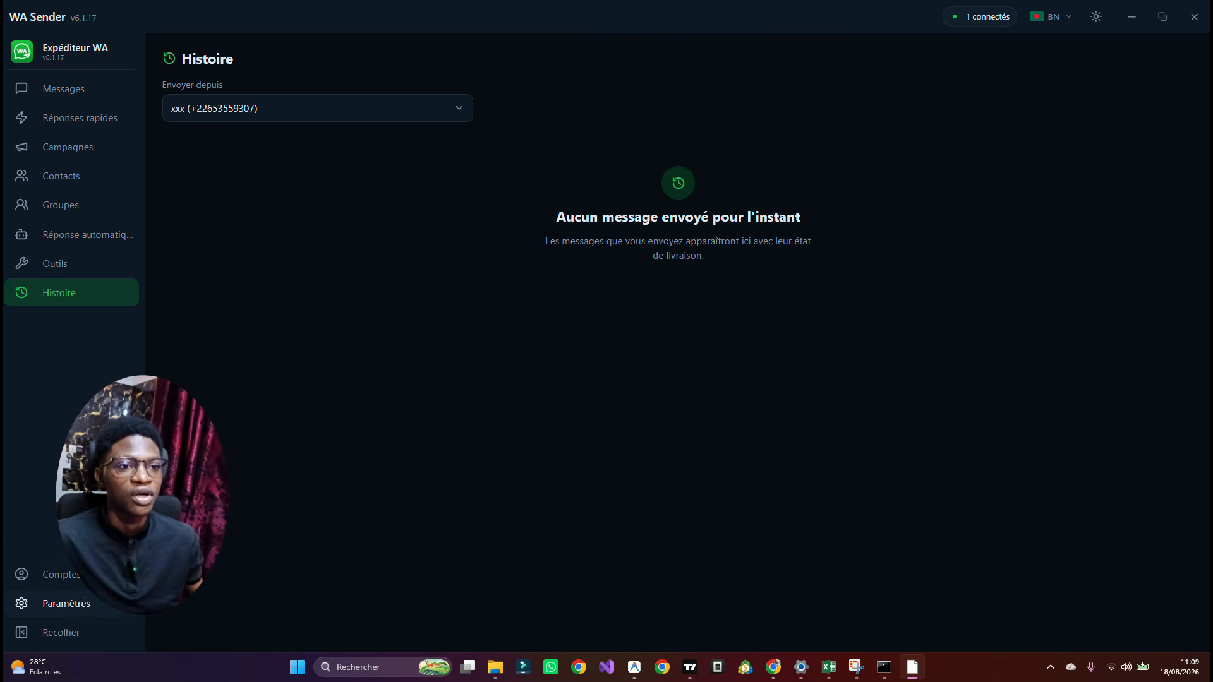
- Open Paramètres and review the appearance, window, automatic connection and brand customisation options
click(82, 603)
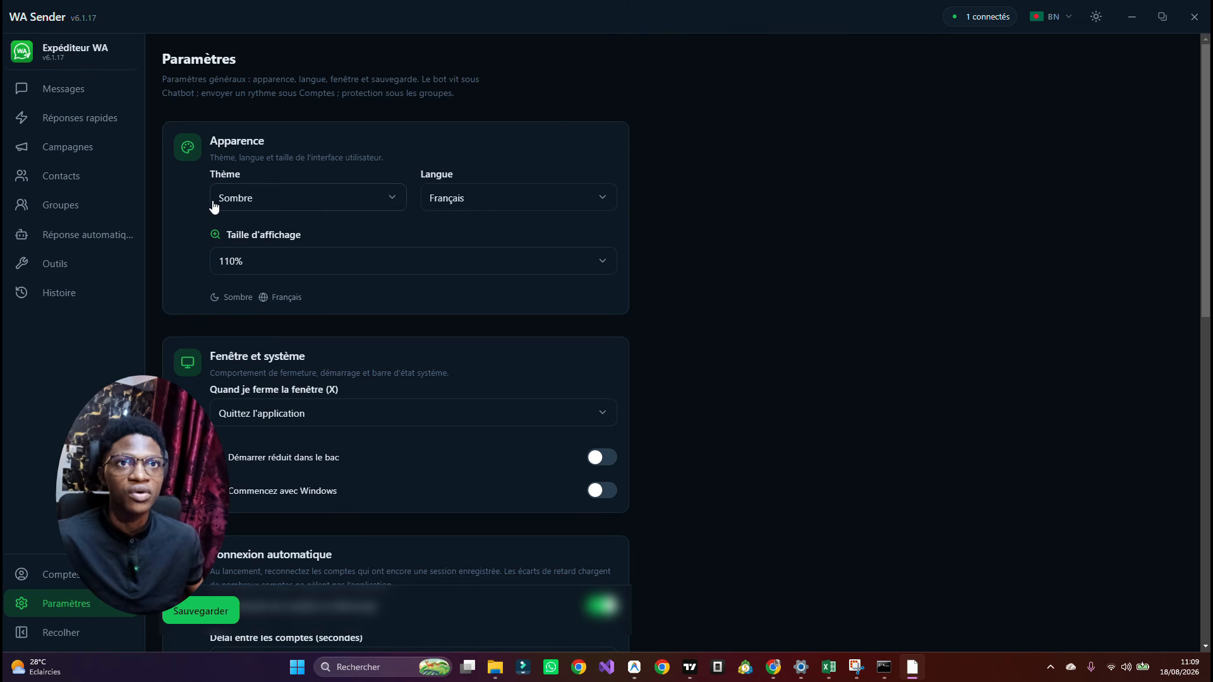
scroll(285, 332, down, 5)
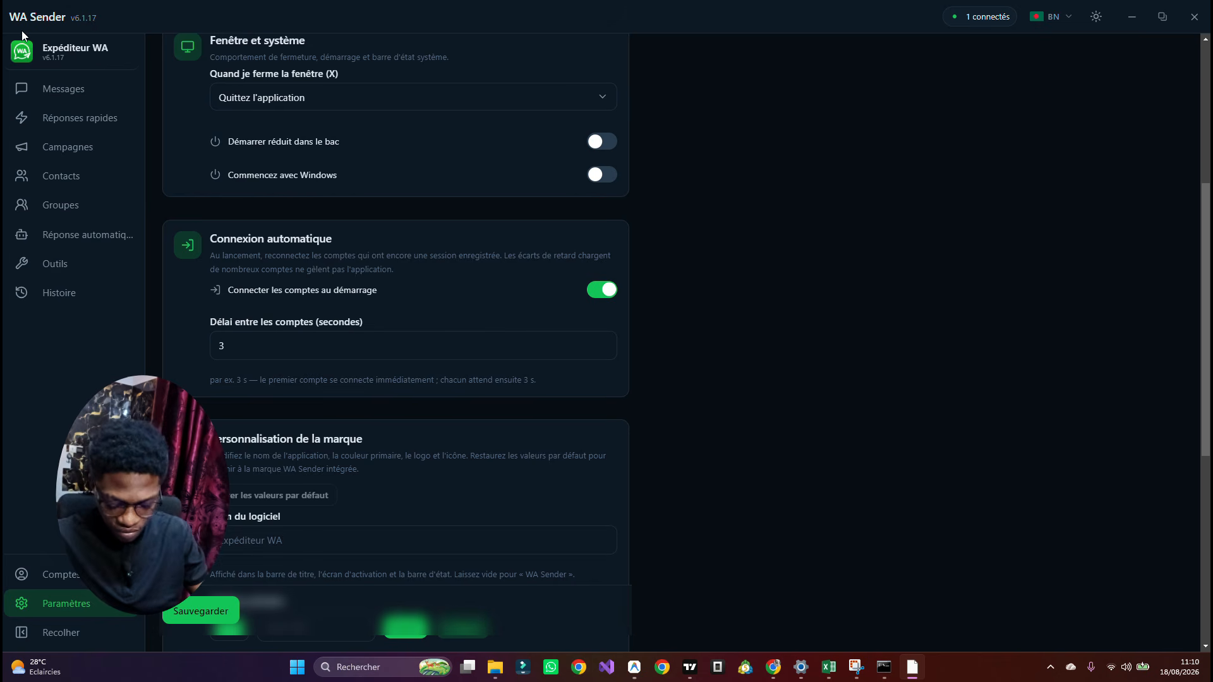
scroll(251, 261, down, 6)
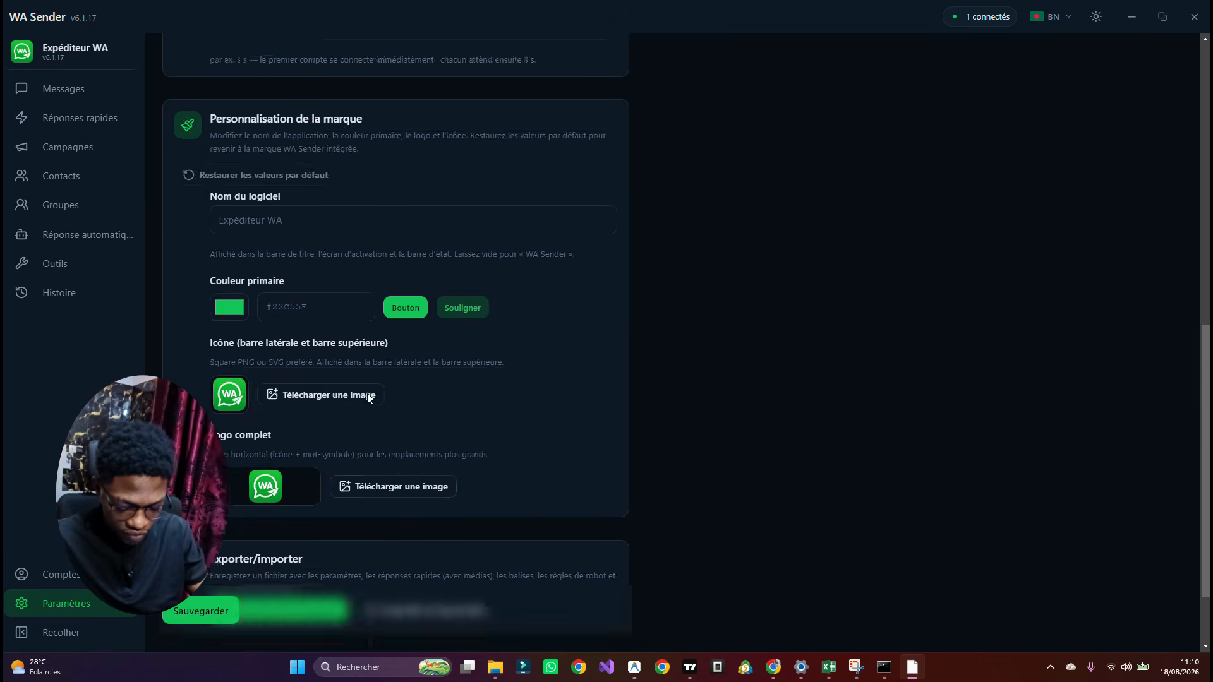
scroll(250, 253, up, 5)
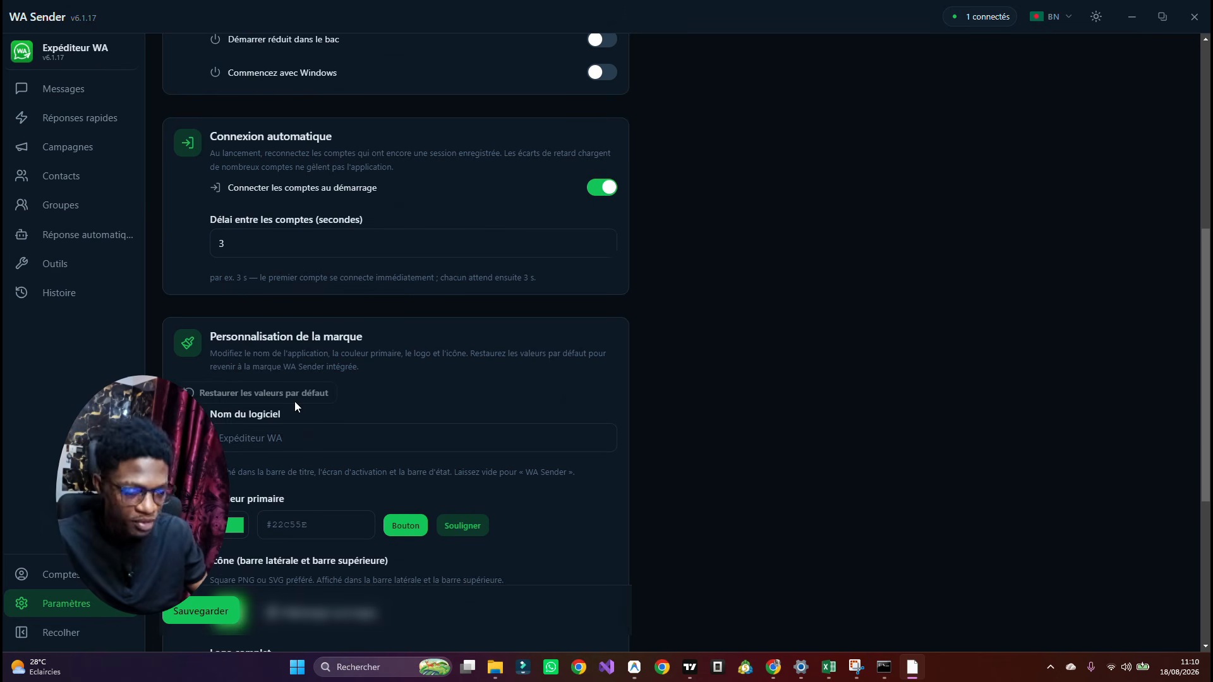
scroll(294, 401, down, 5)
scroll(246, 283, up, 5)
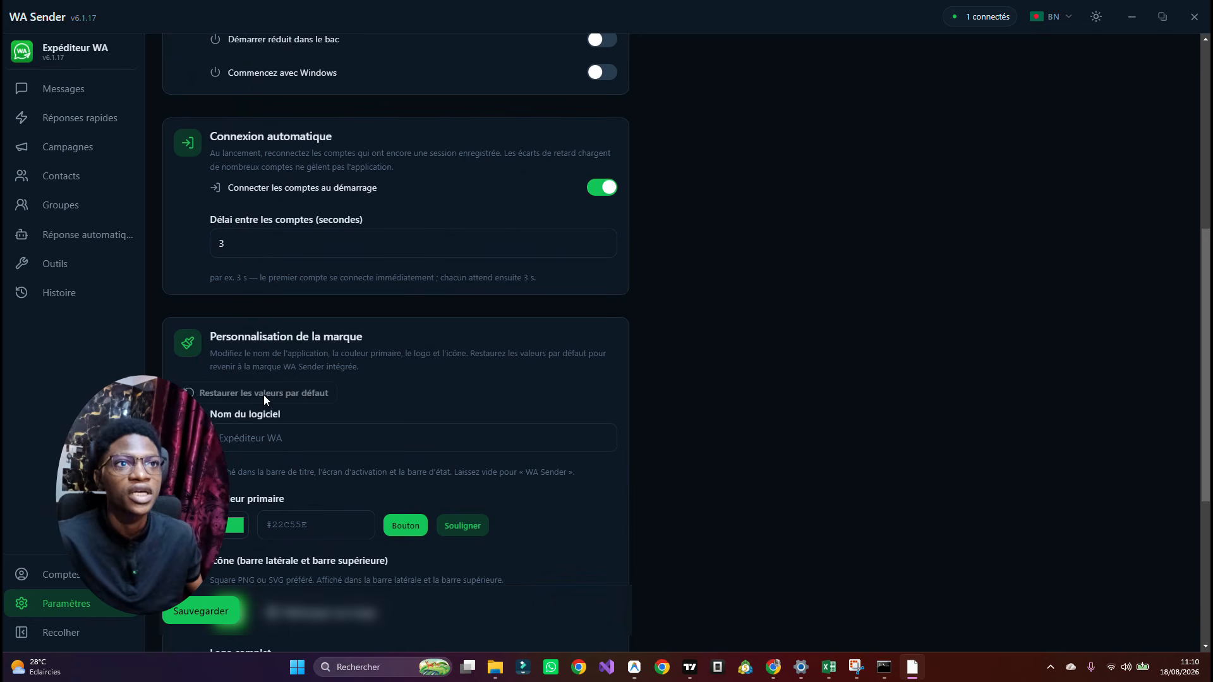
- Set the software name in the brand customisation settings to BAROUBA GROUP
scroll(257, 384, down, 5)
click(268, 116)
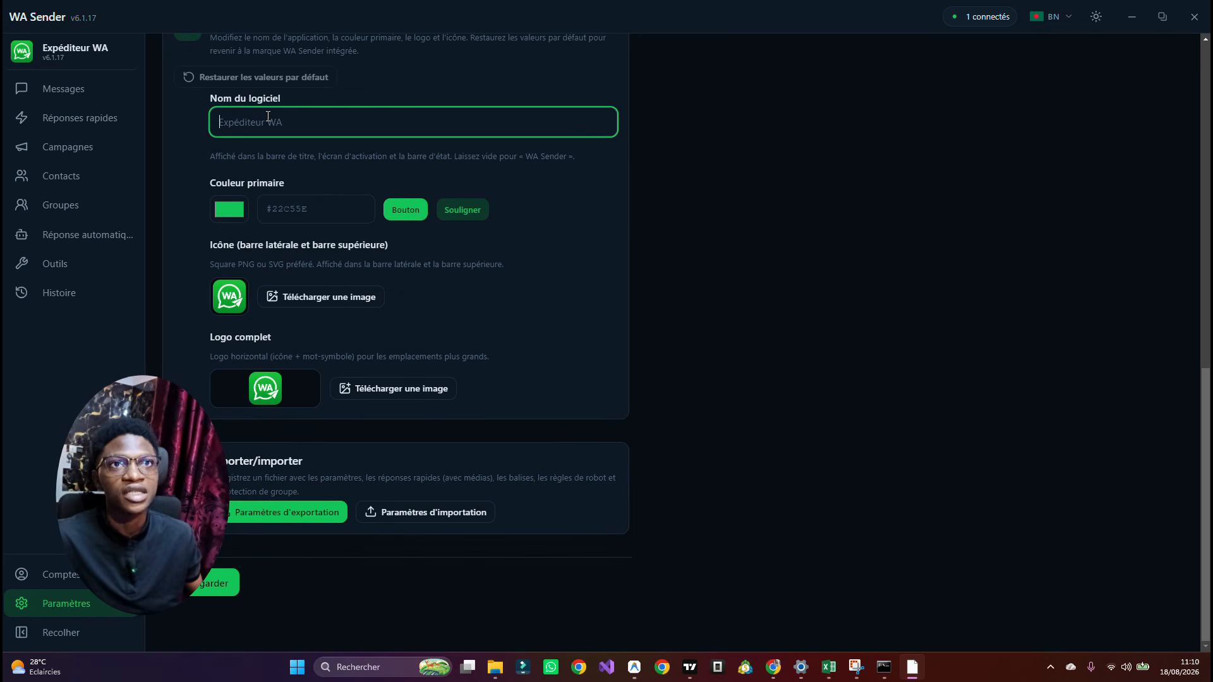
text(BA)
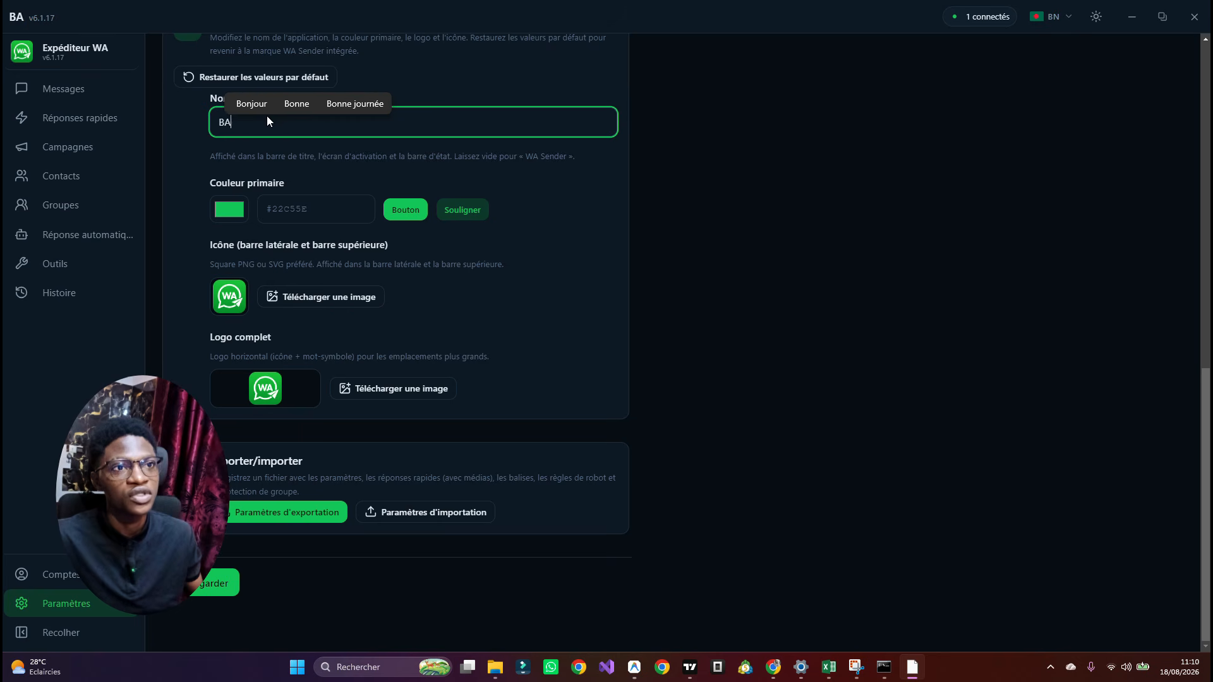
text(ROUBAGROUP)
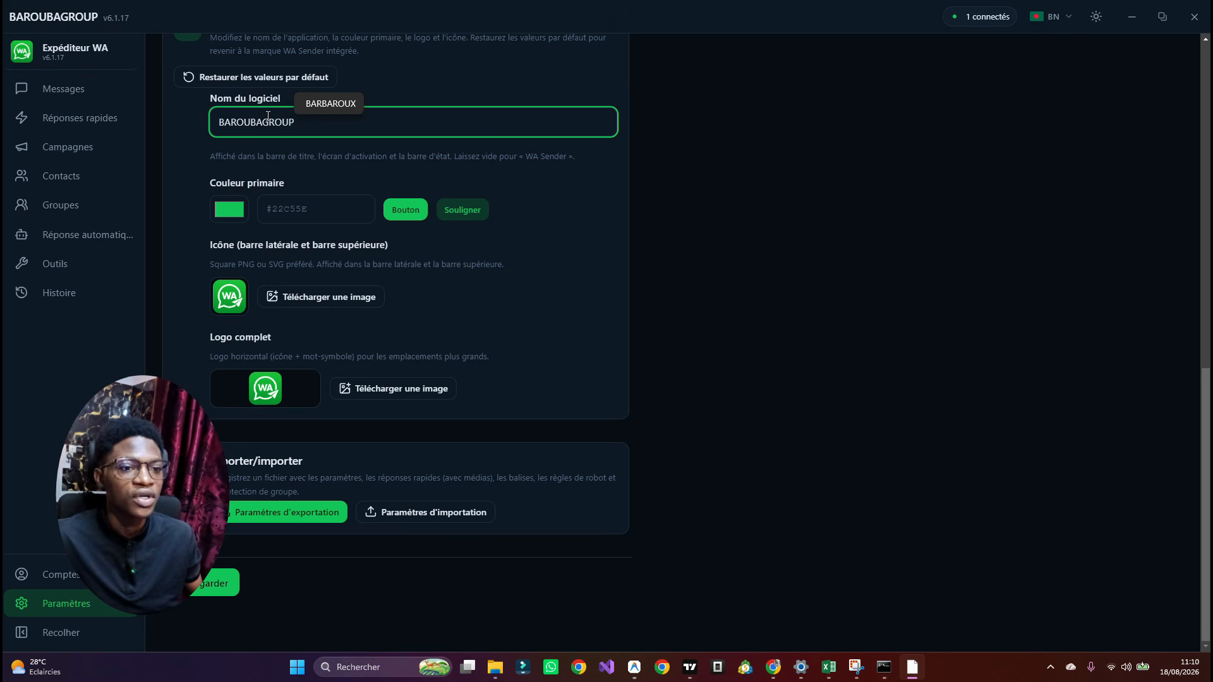
click(263, 121)
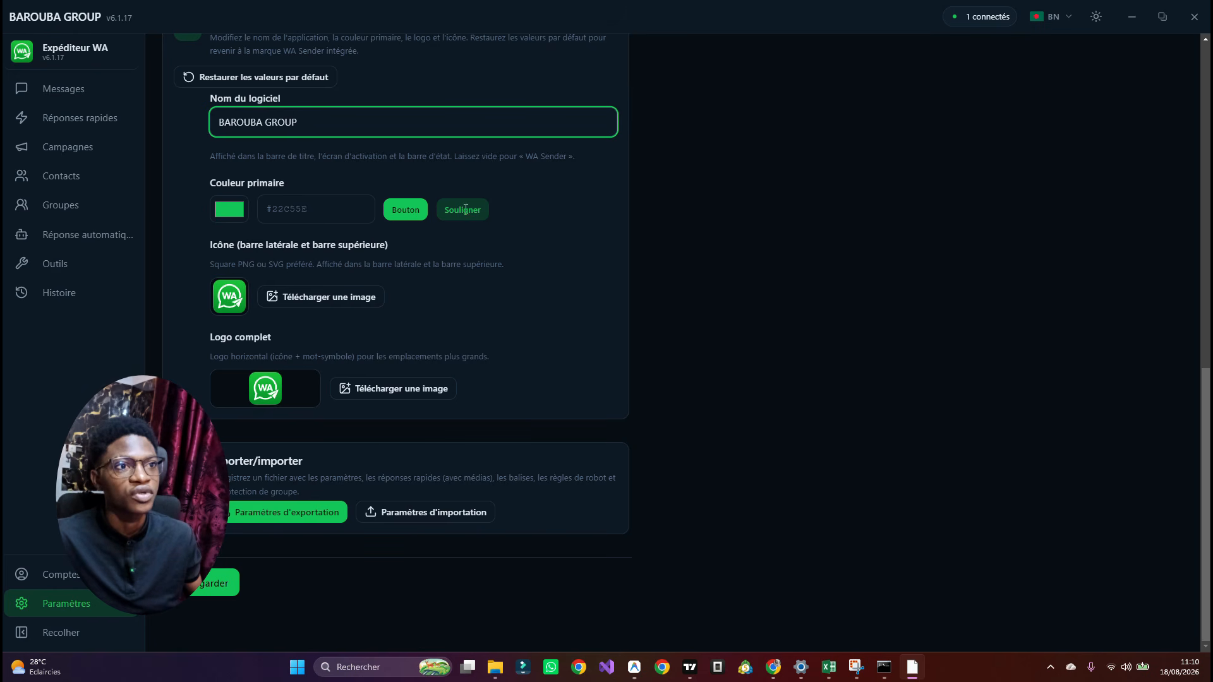
- Change the primary brand colour to brown #7A4E00 and save the settings
click(229, 212)
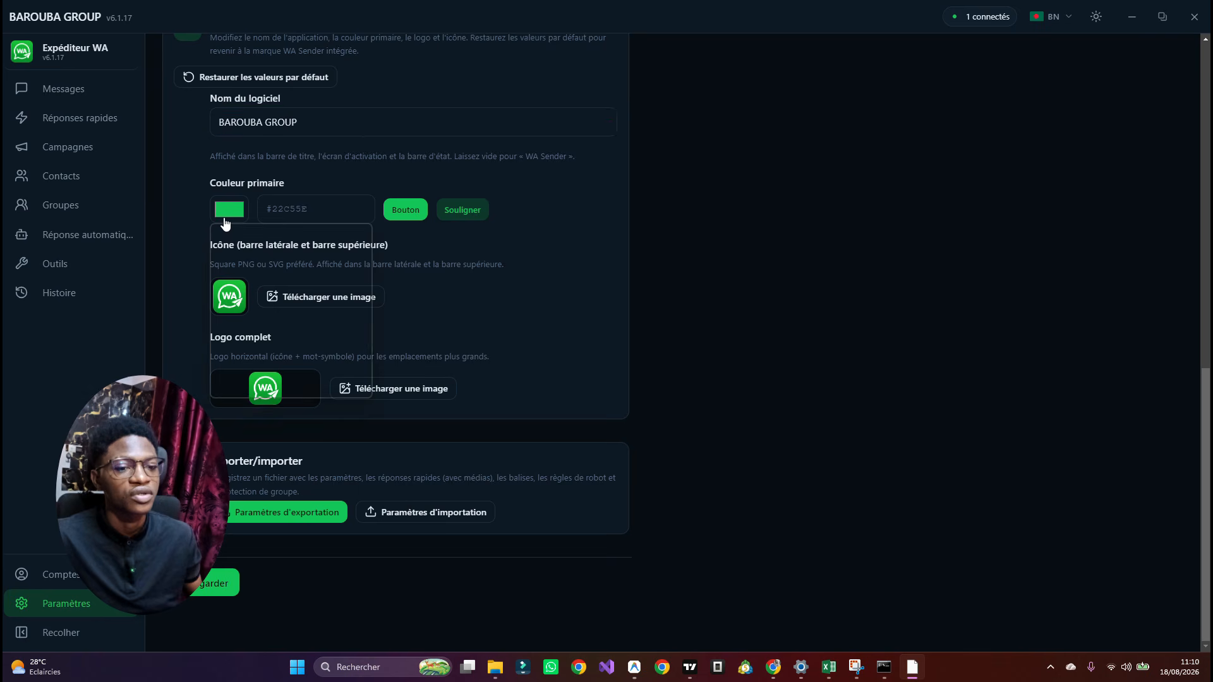
click(276, 335)
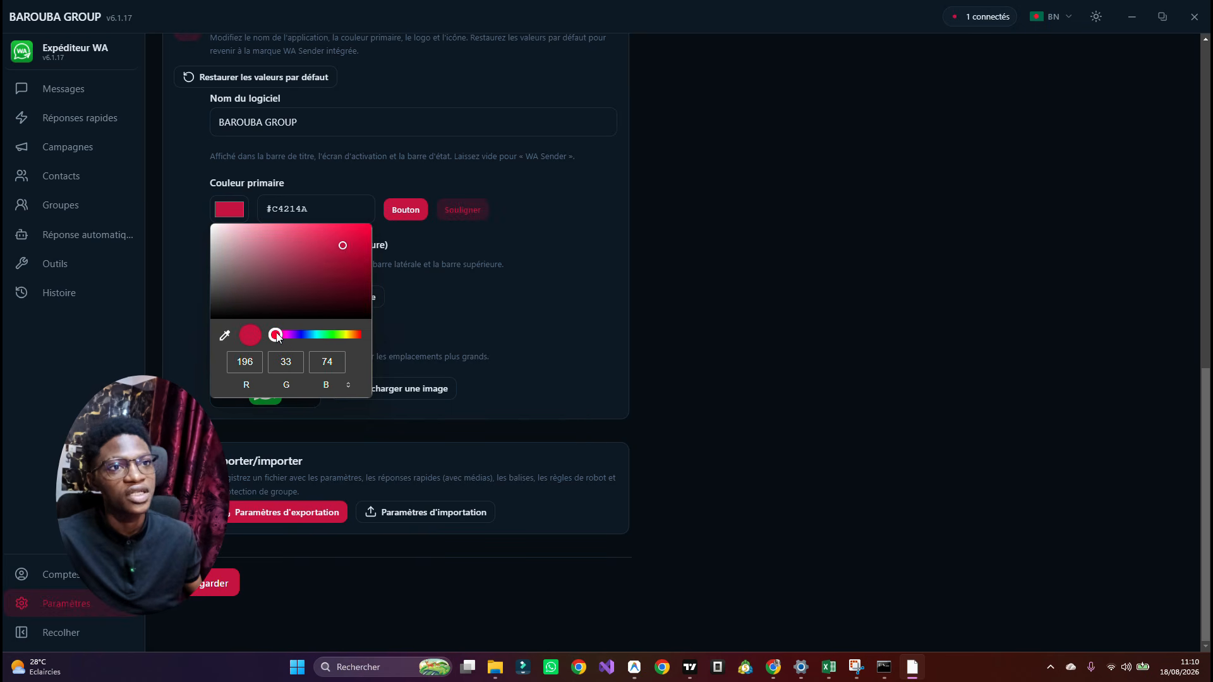
drag(277, 337, 275, 340)
click(370, 275)
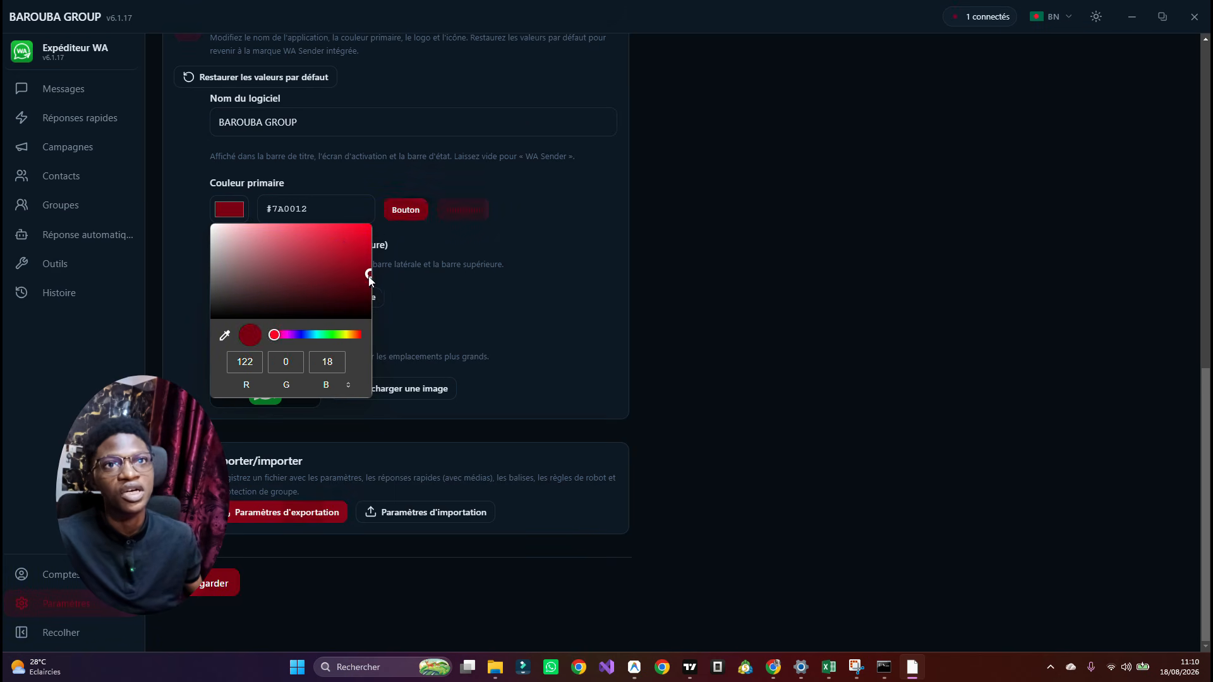
click(346, 335)
drag(347, 334, 353, 326)
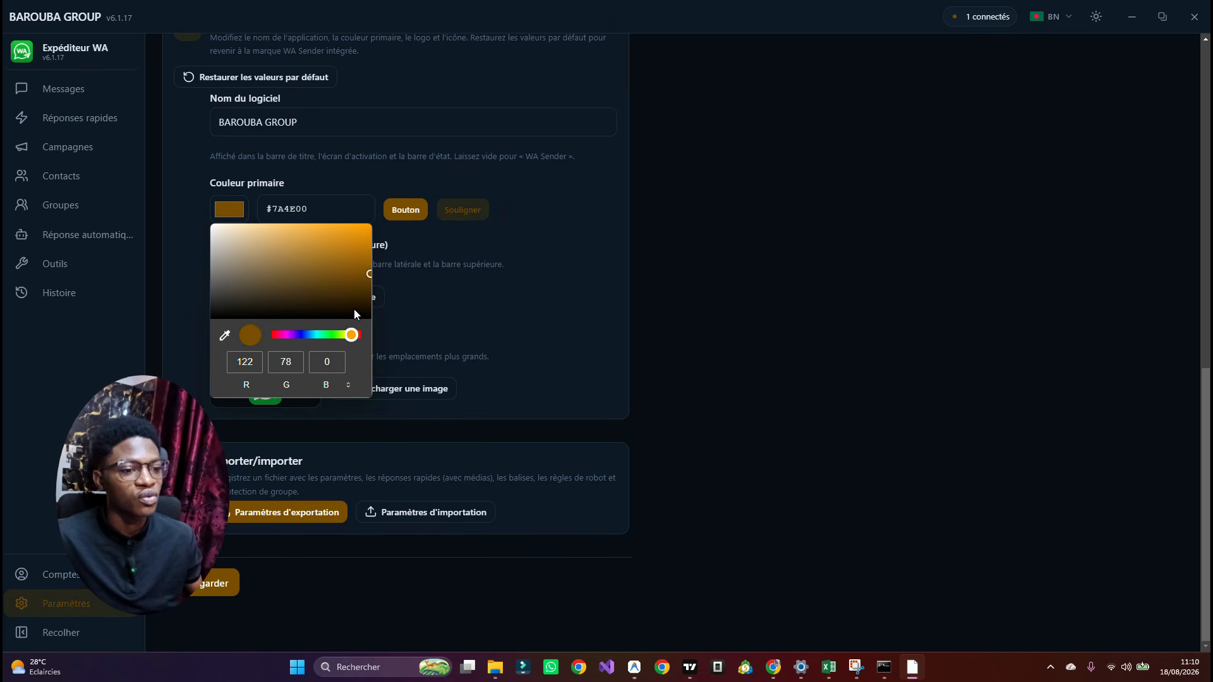
click(574, 293)
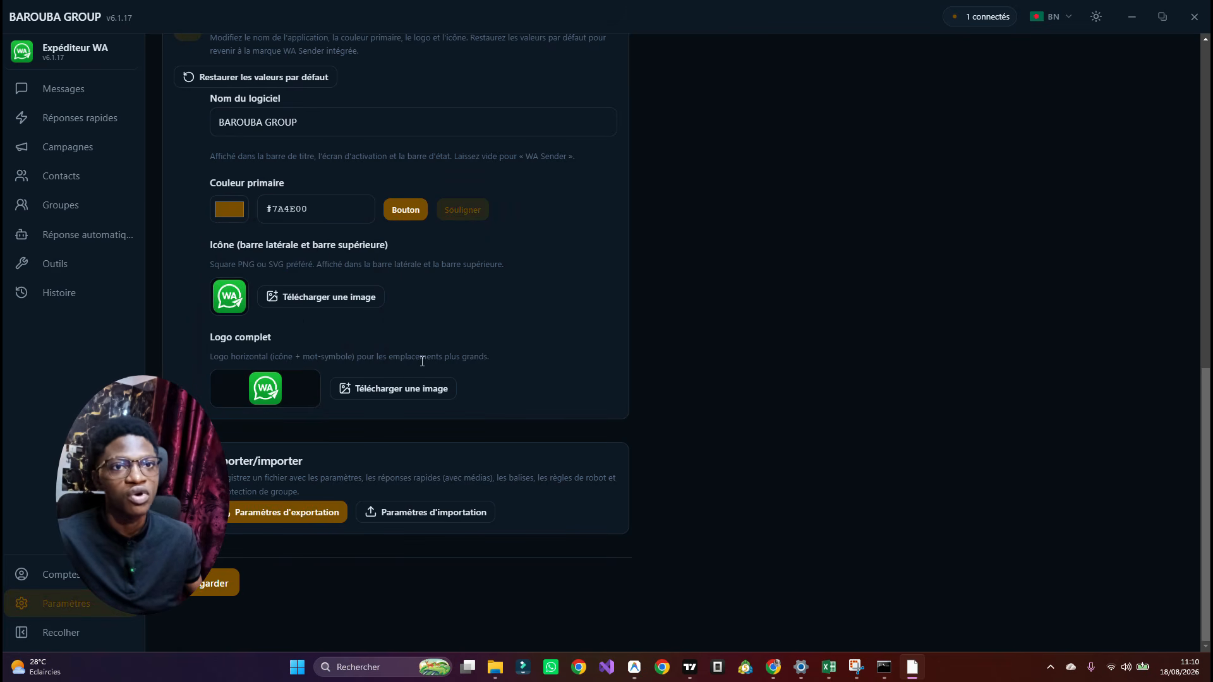
click(218, 582)
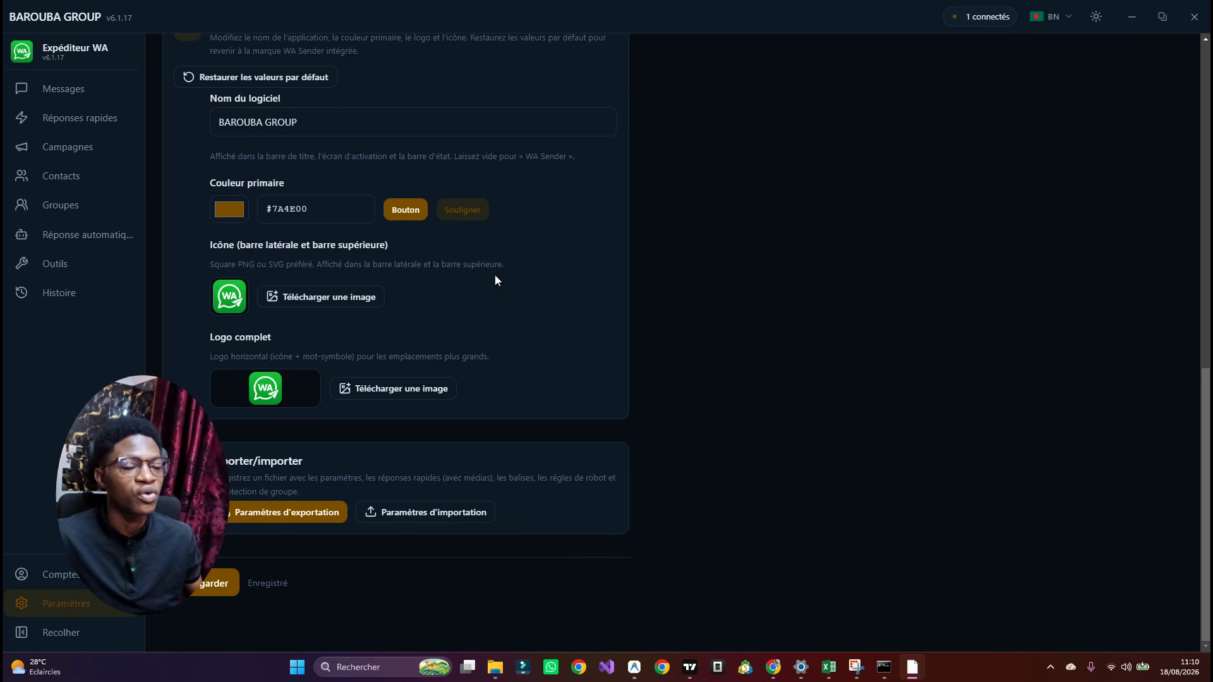
- Look through the Messages, Réponses rapides, Outils and Comptes pages to check the new branding
scroll(650, 231, up, 10)
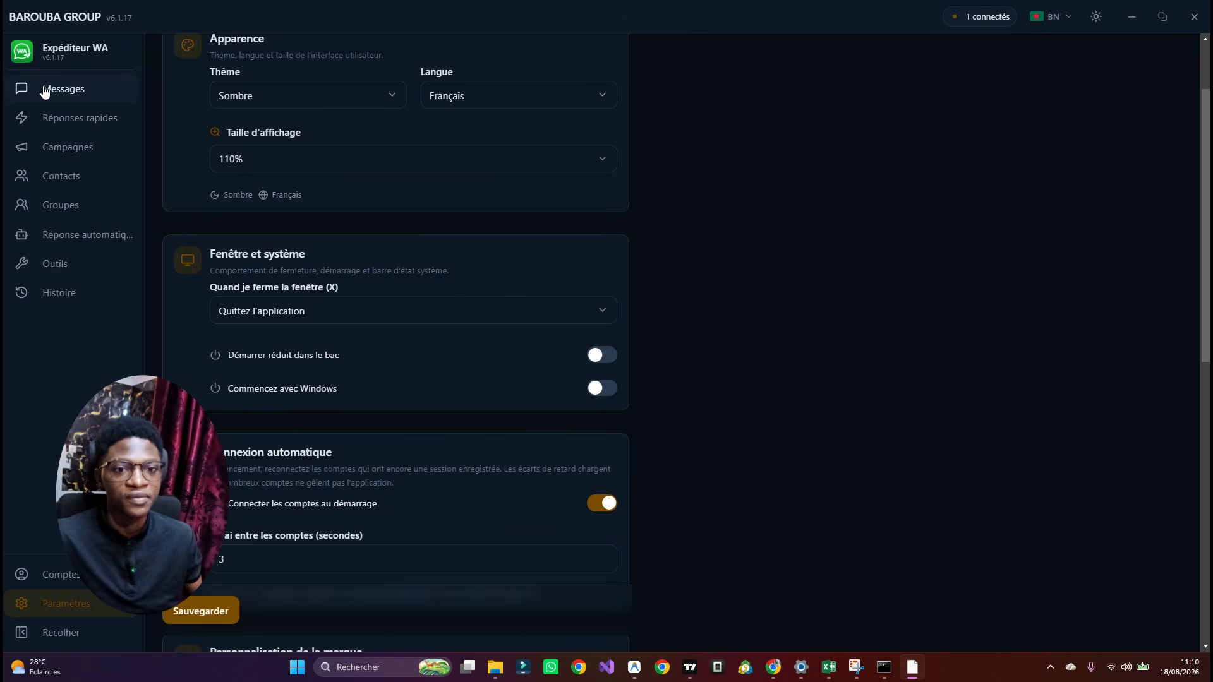
click(44, 92)
click(52, 121)
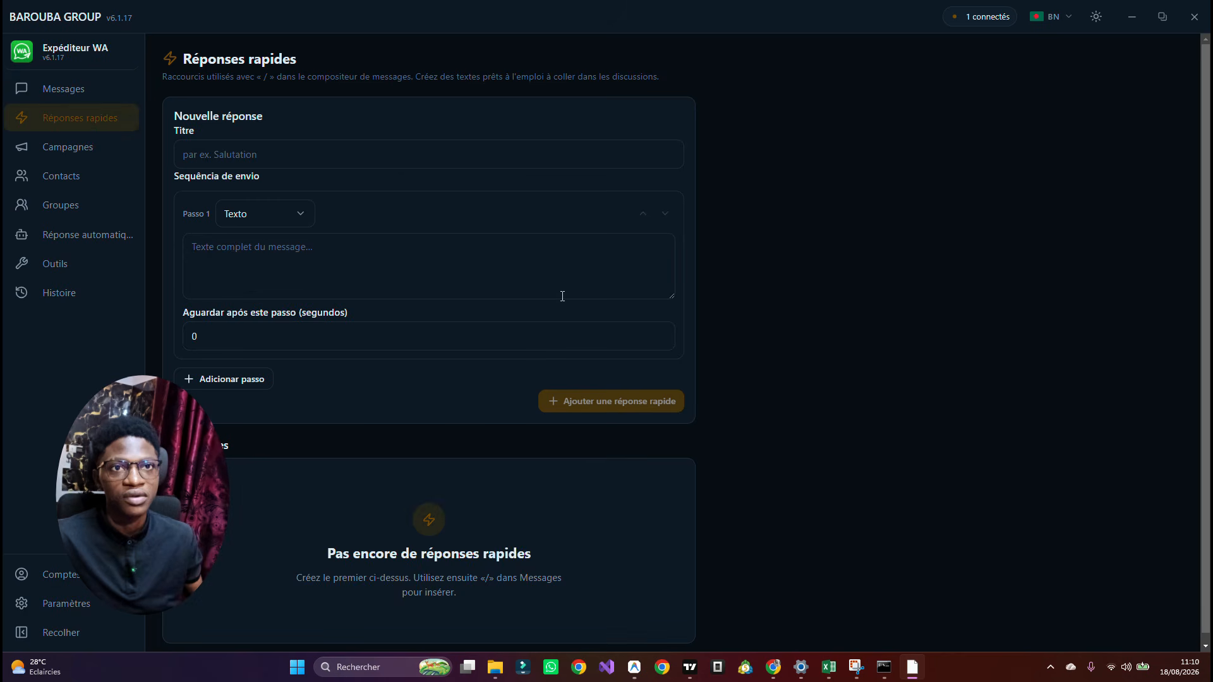
scroll(634, 422, down, 1)
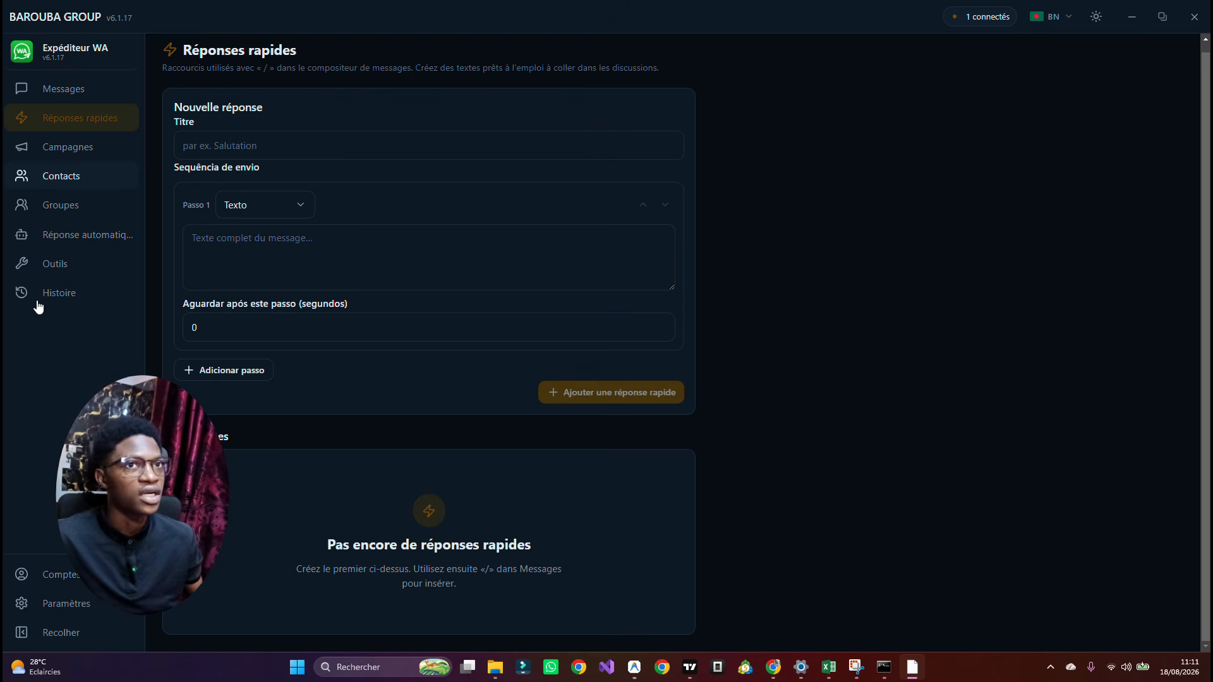
click(60, 272)
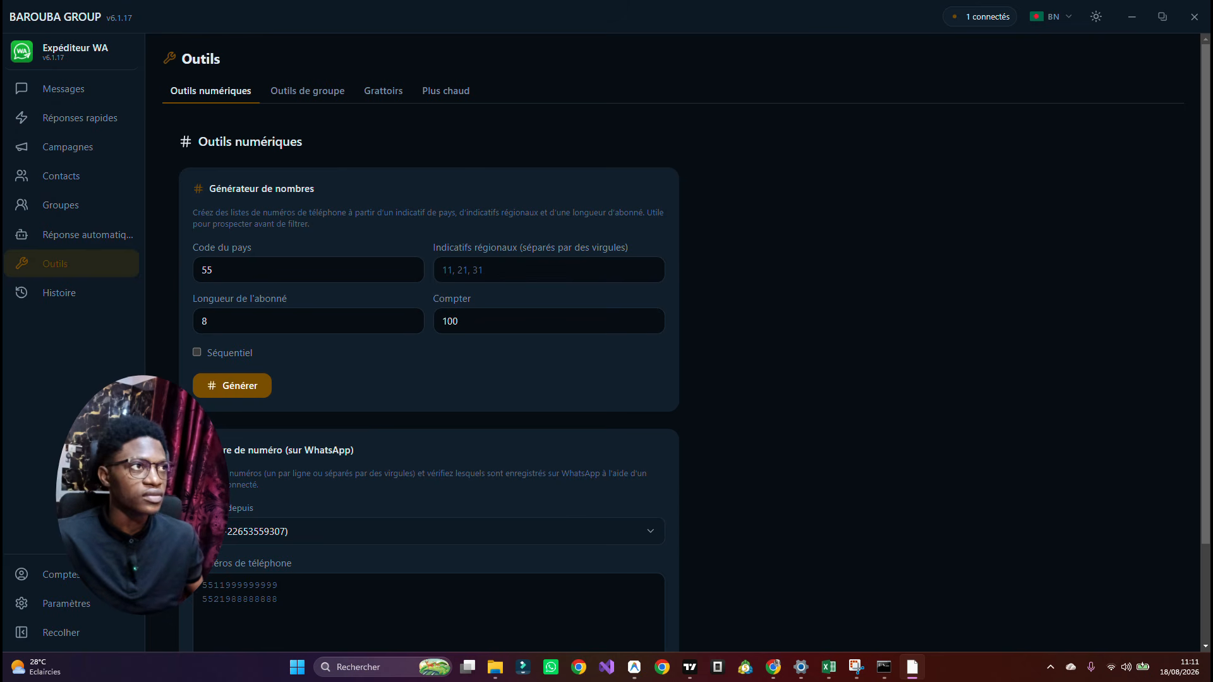
click(63, 575)
- Return to Paramètres, collapse the sidebar, and review the settings down to the brand customisation options
click(95, 607)
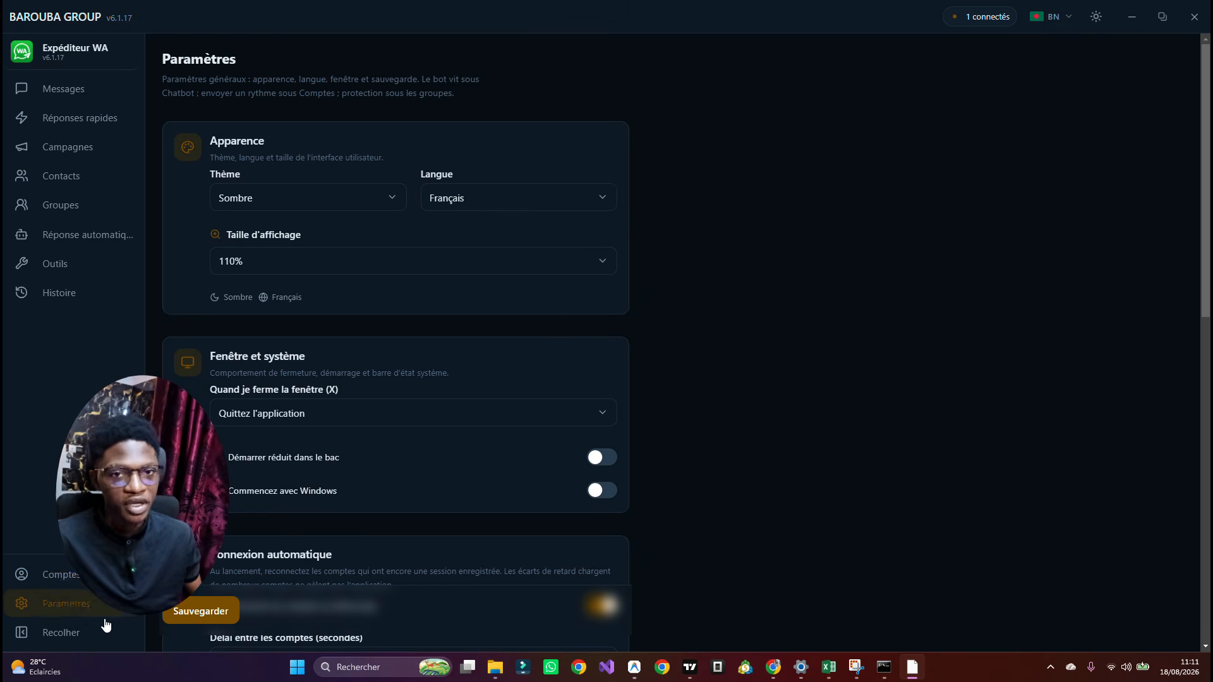
click(89, 633)
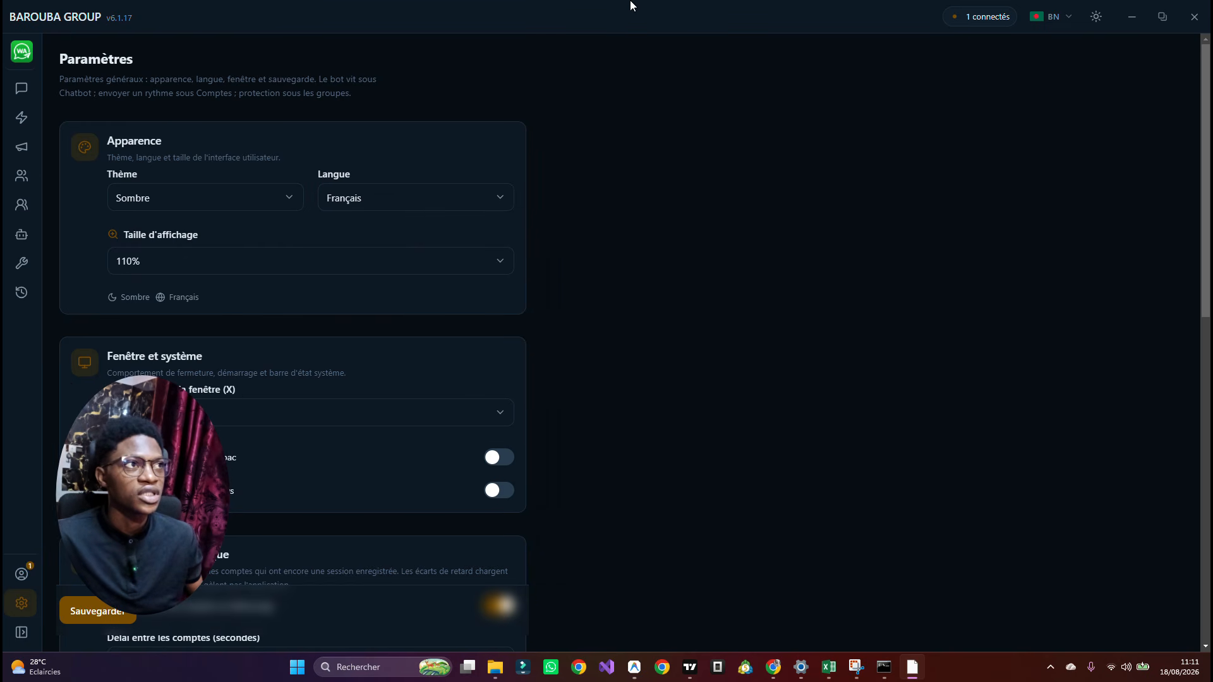
scroll(998, 314, down, 10)
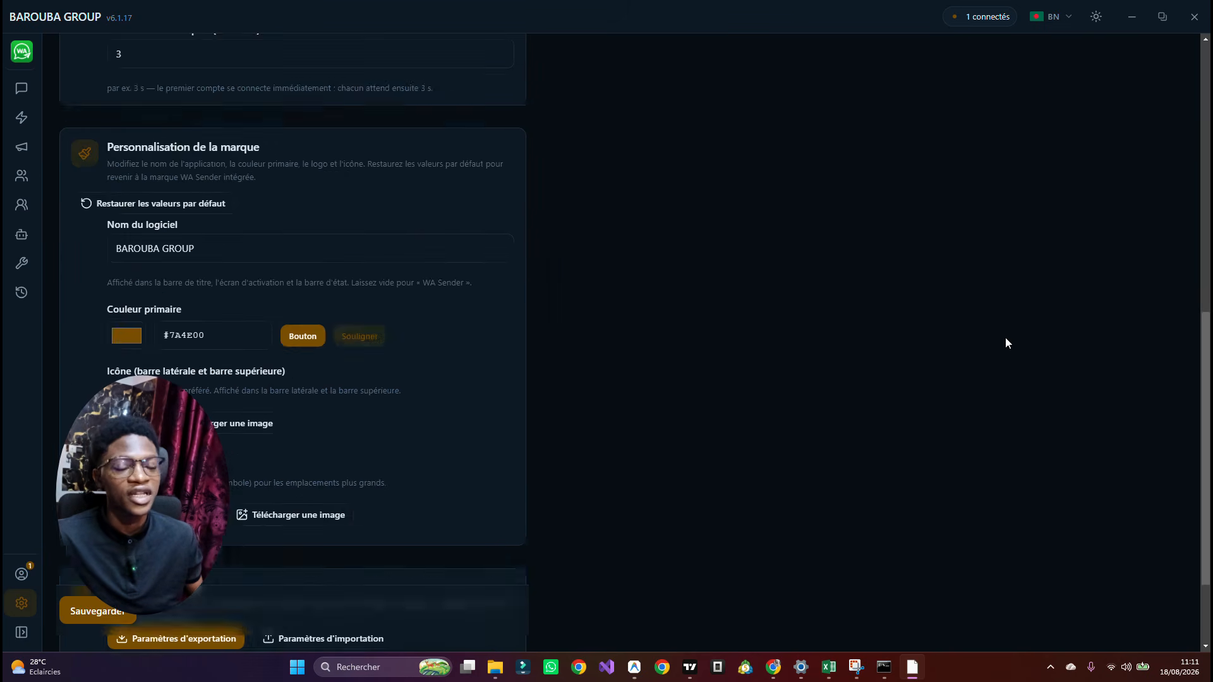
scroll(957, 413, up, 5)
scroll(955, 408, up, 5)
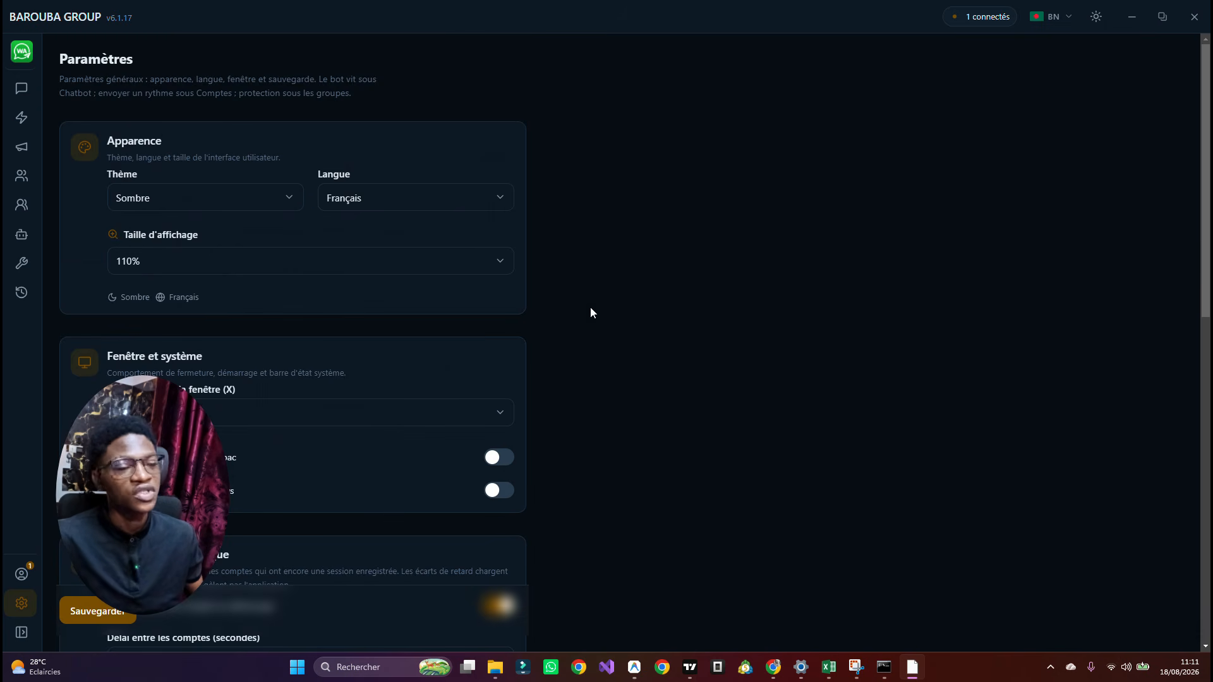
scroll(590, 310, down, 10)
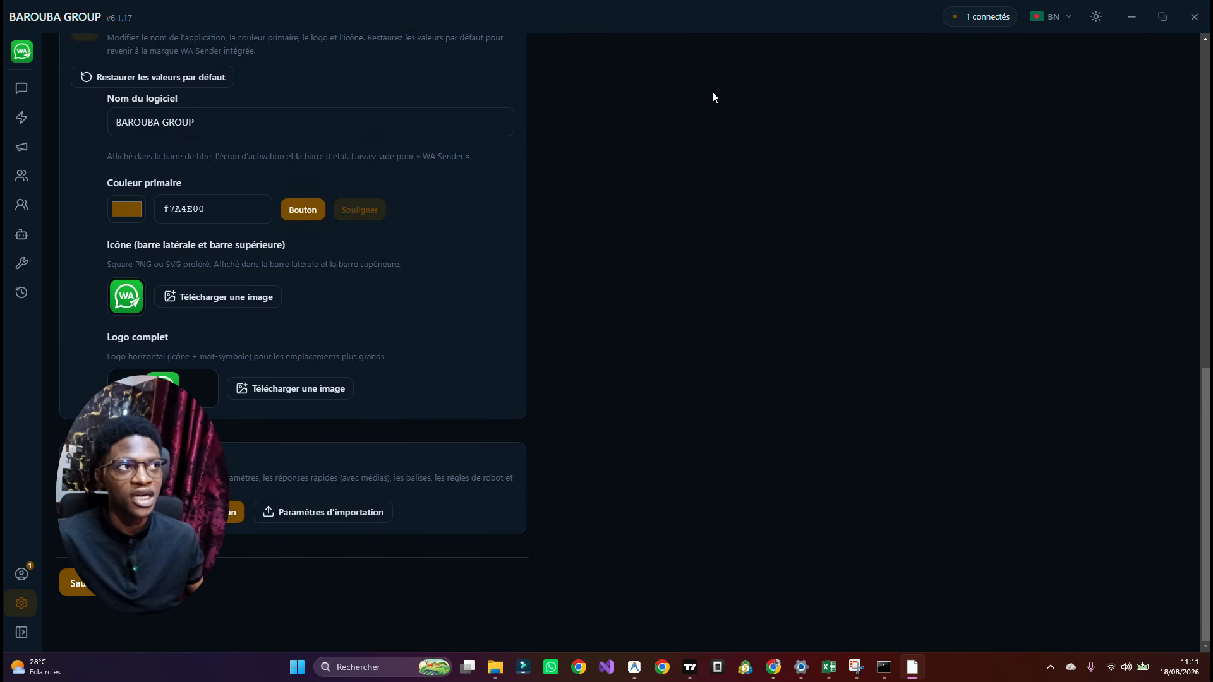